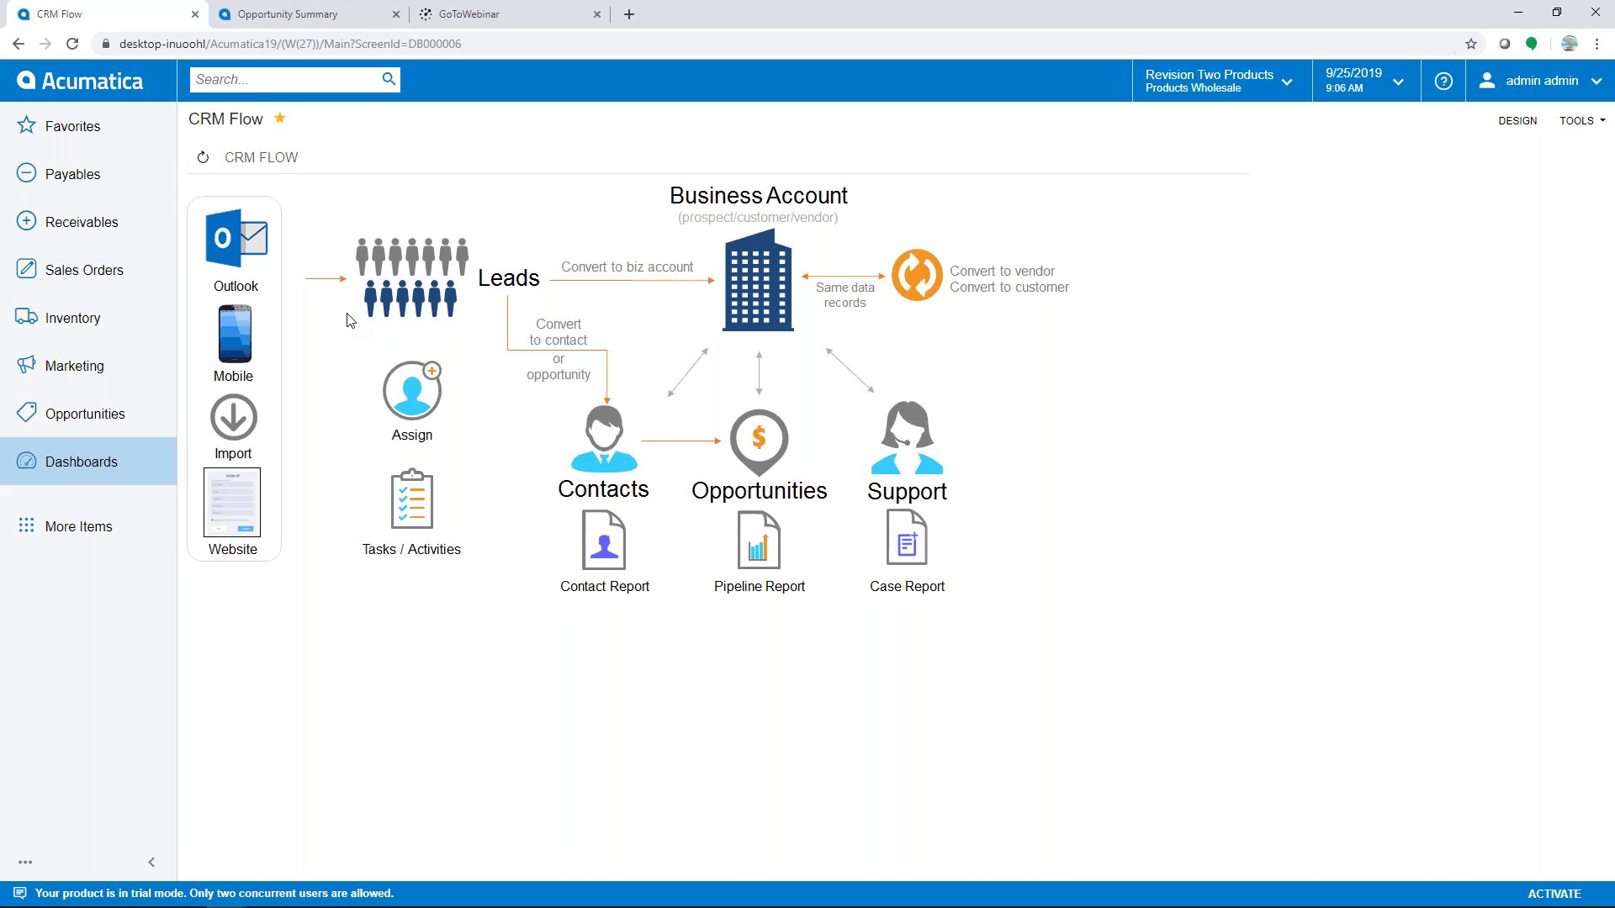
- Switch to Outlook and start a new Acumatica lead from the "Interested in information" email
key("alt+Tab")
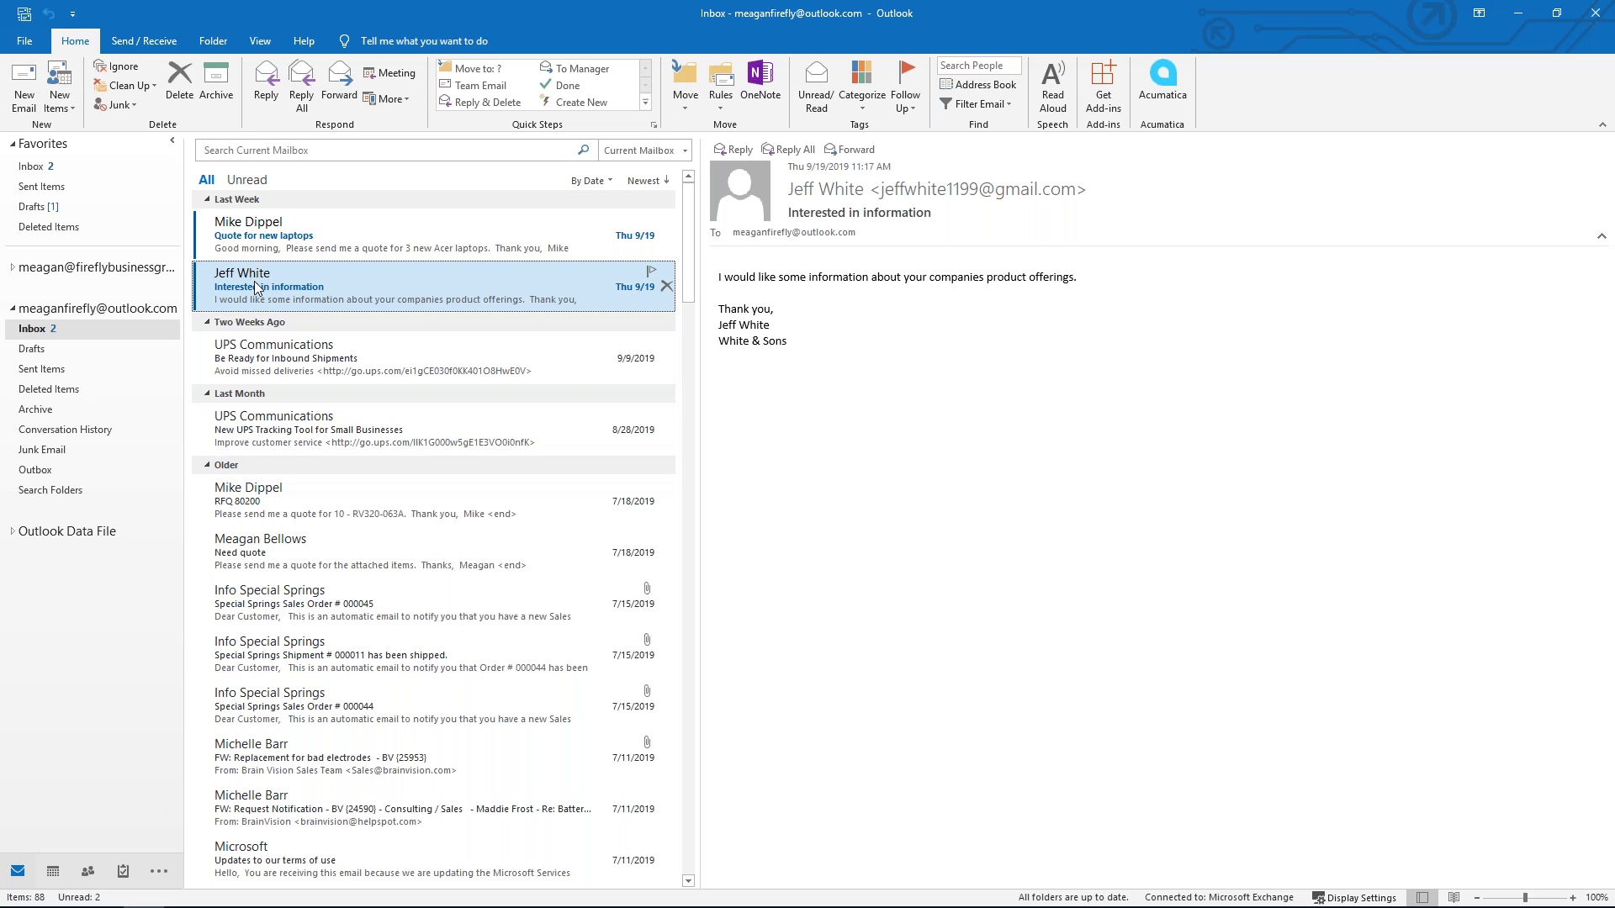
left_click(1163, 87)
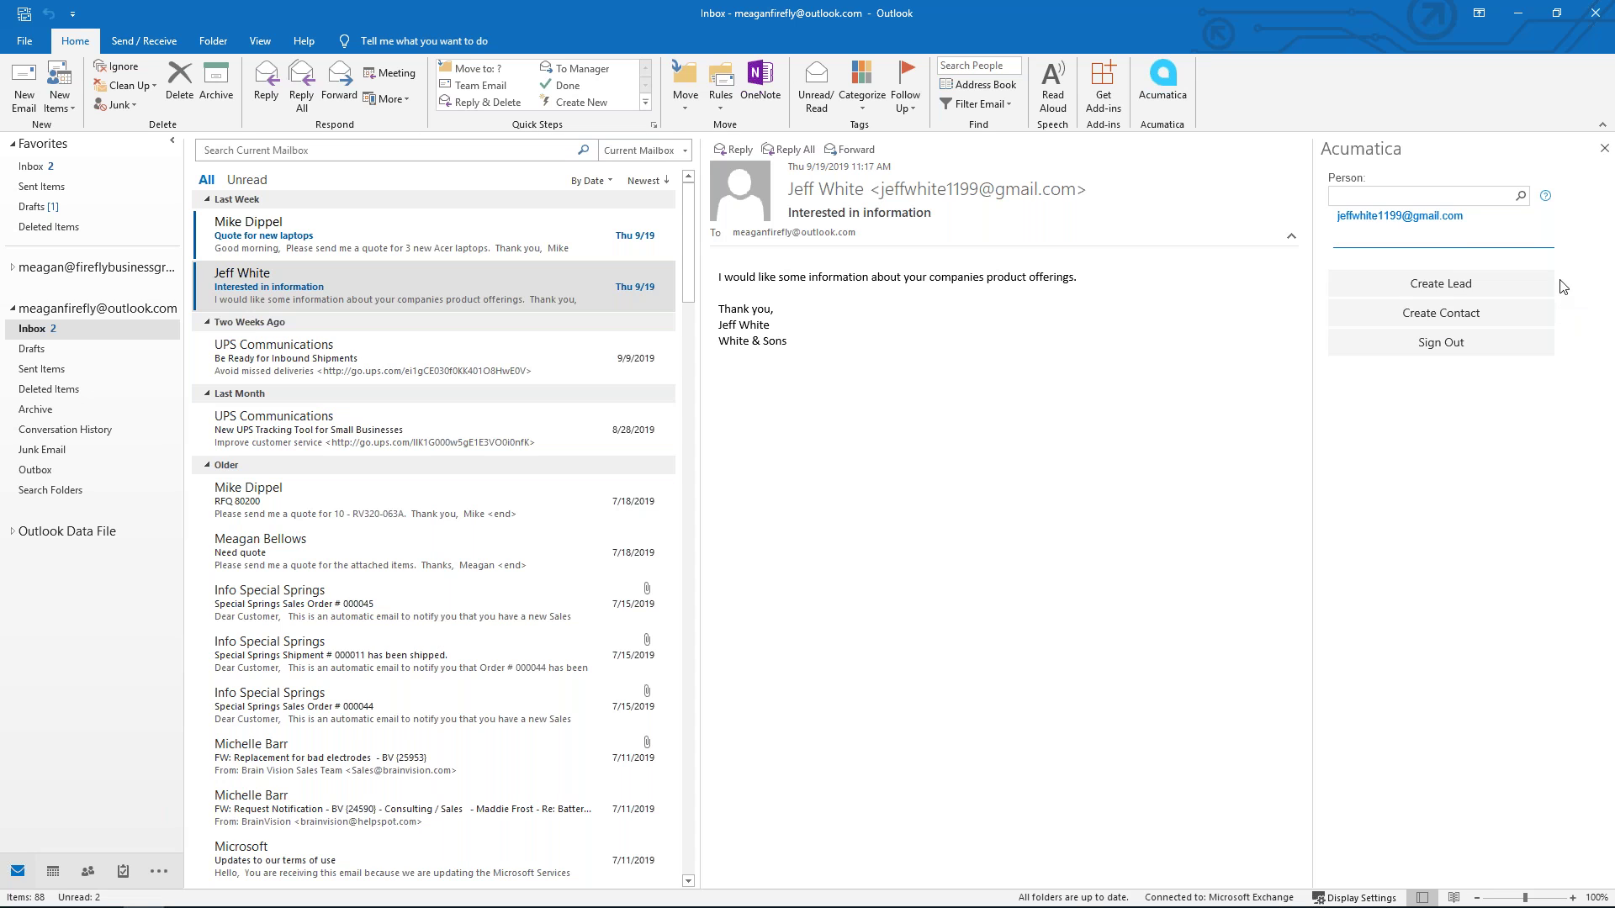
left_click(1433, 285)
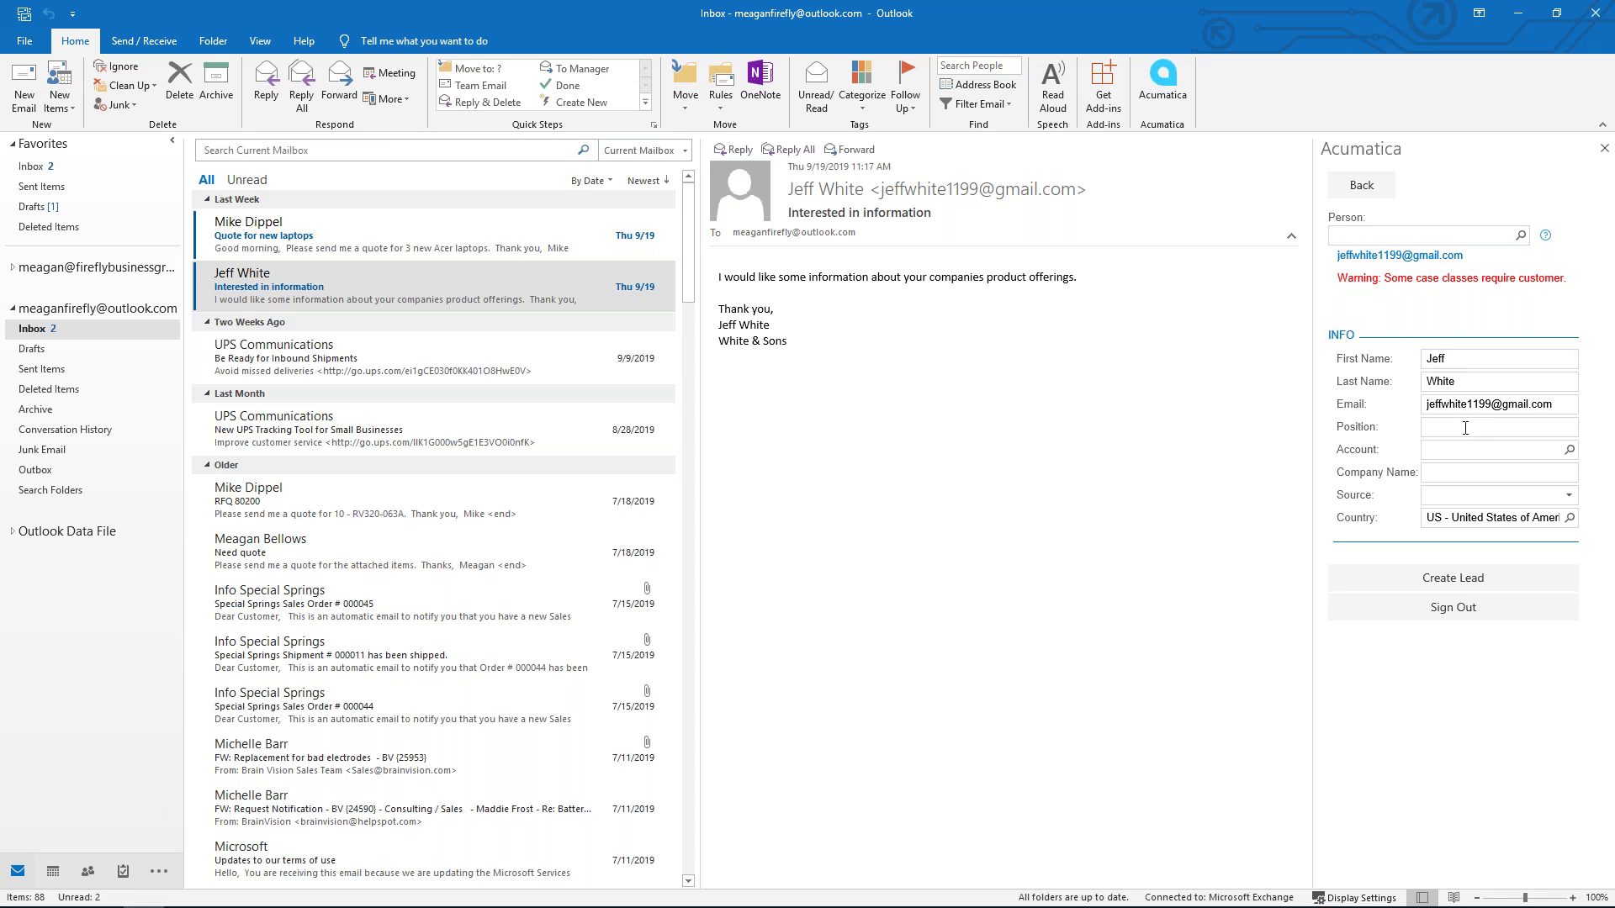
- Enter White & Sons as the company name and create the lead without choosing a source
left_click(1460, 474)
type("White & Sons")
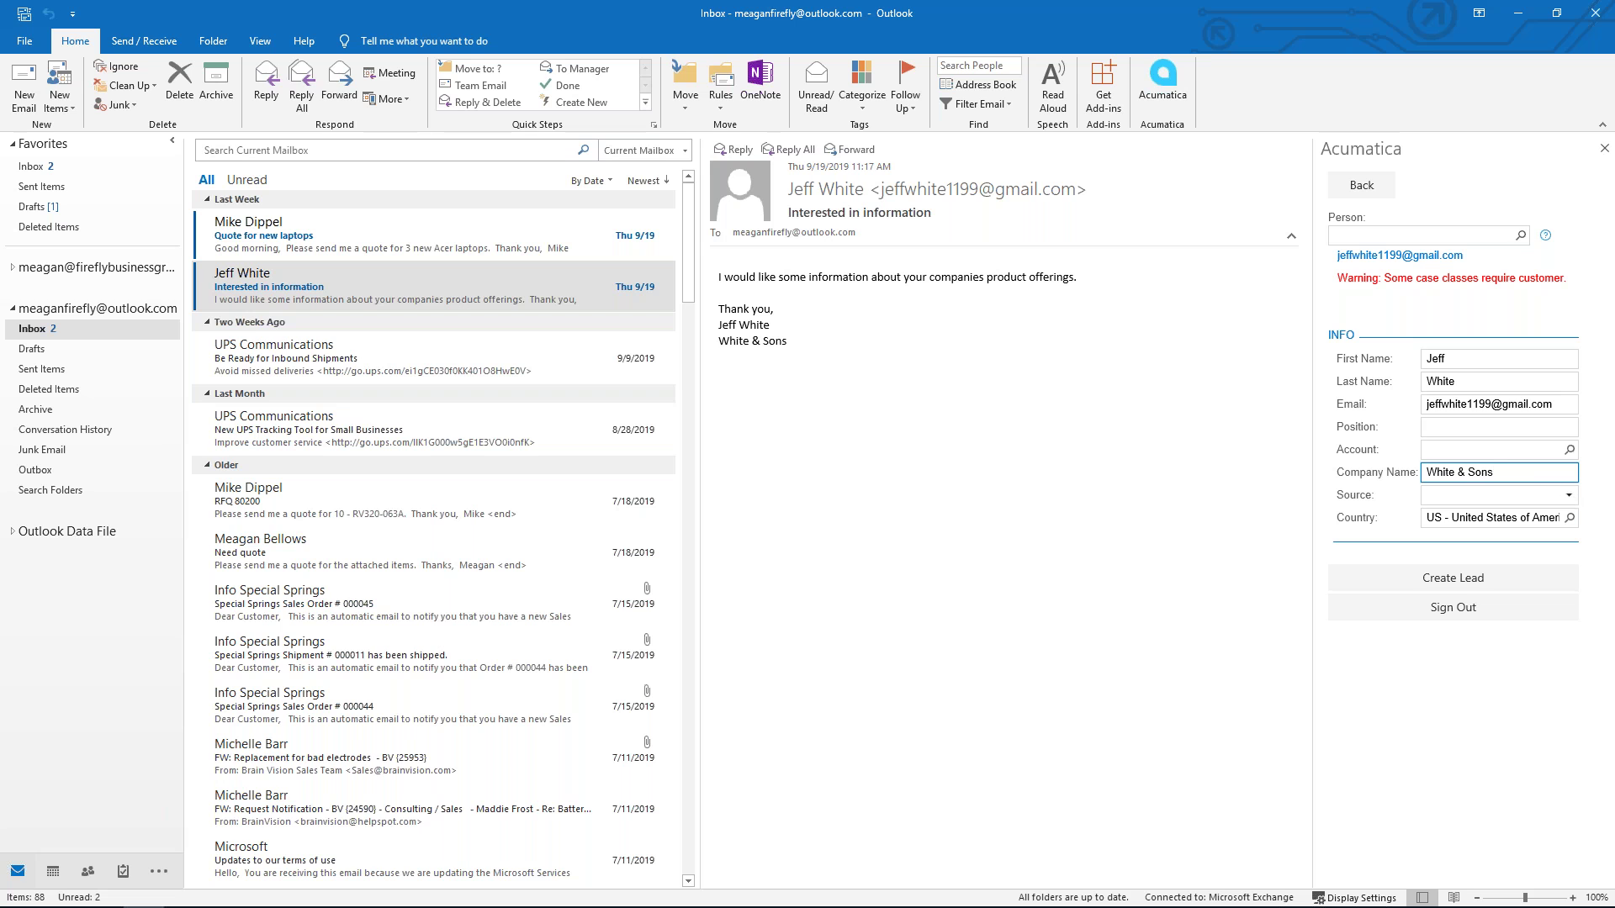
left_click(1569, 498)
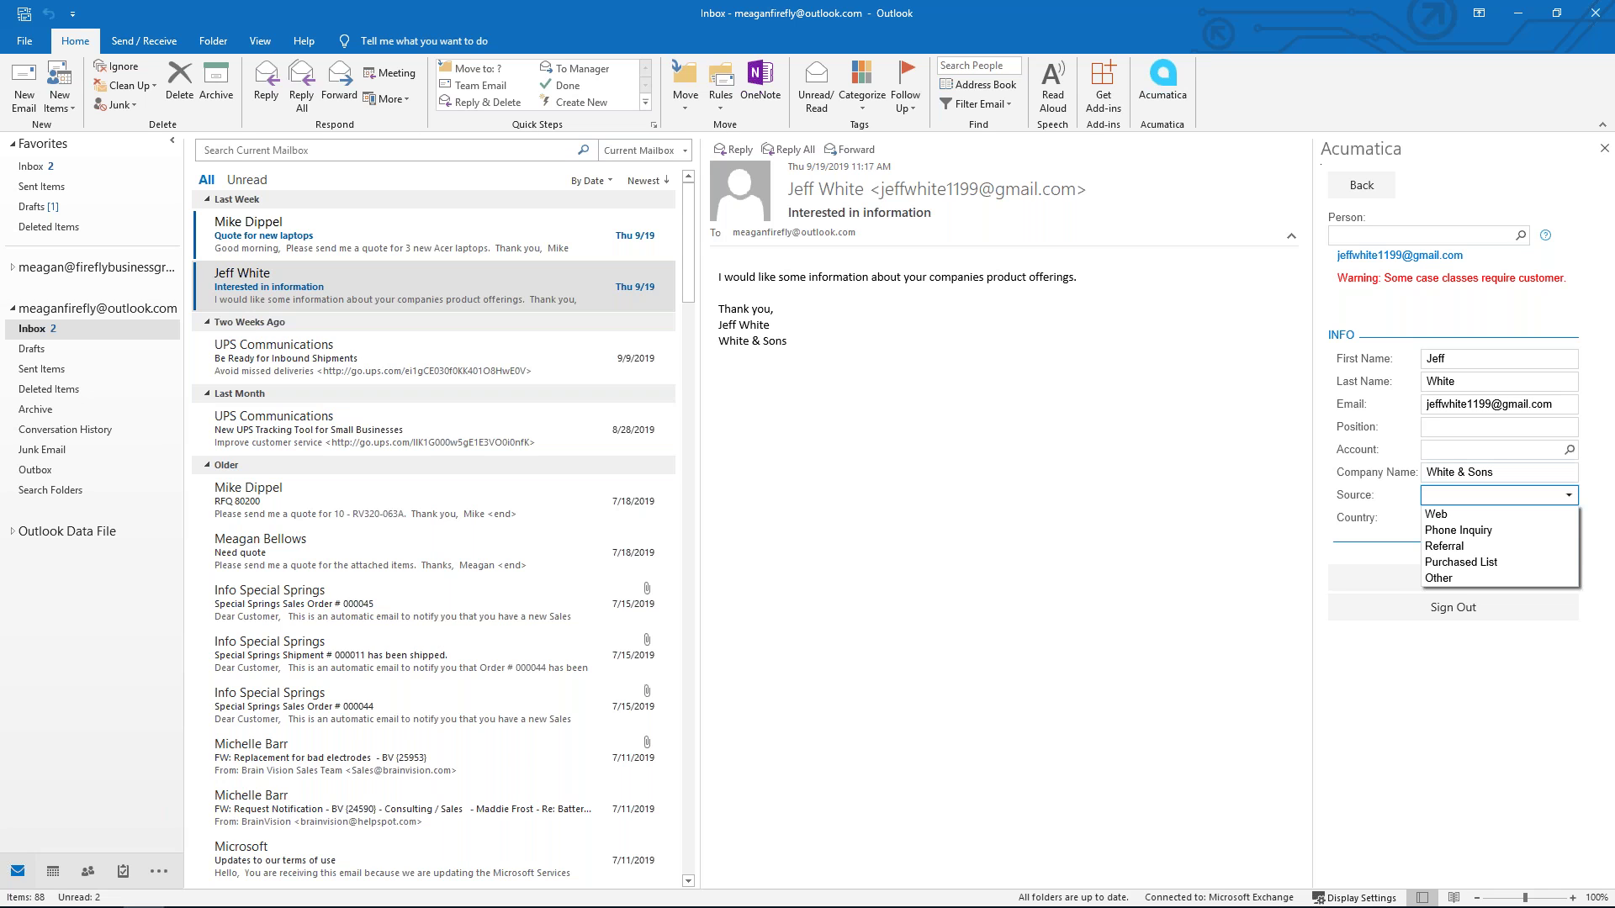
left_click(1569, 495)
left_click(1453, 580)
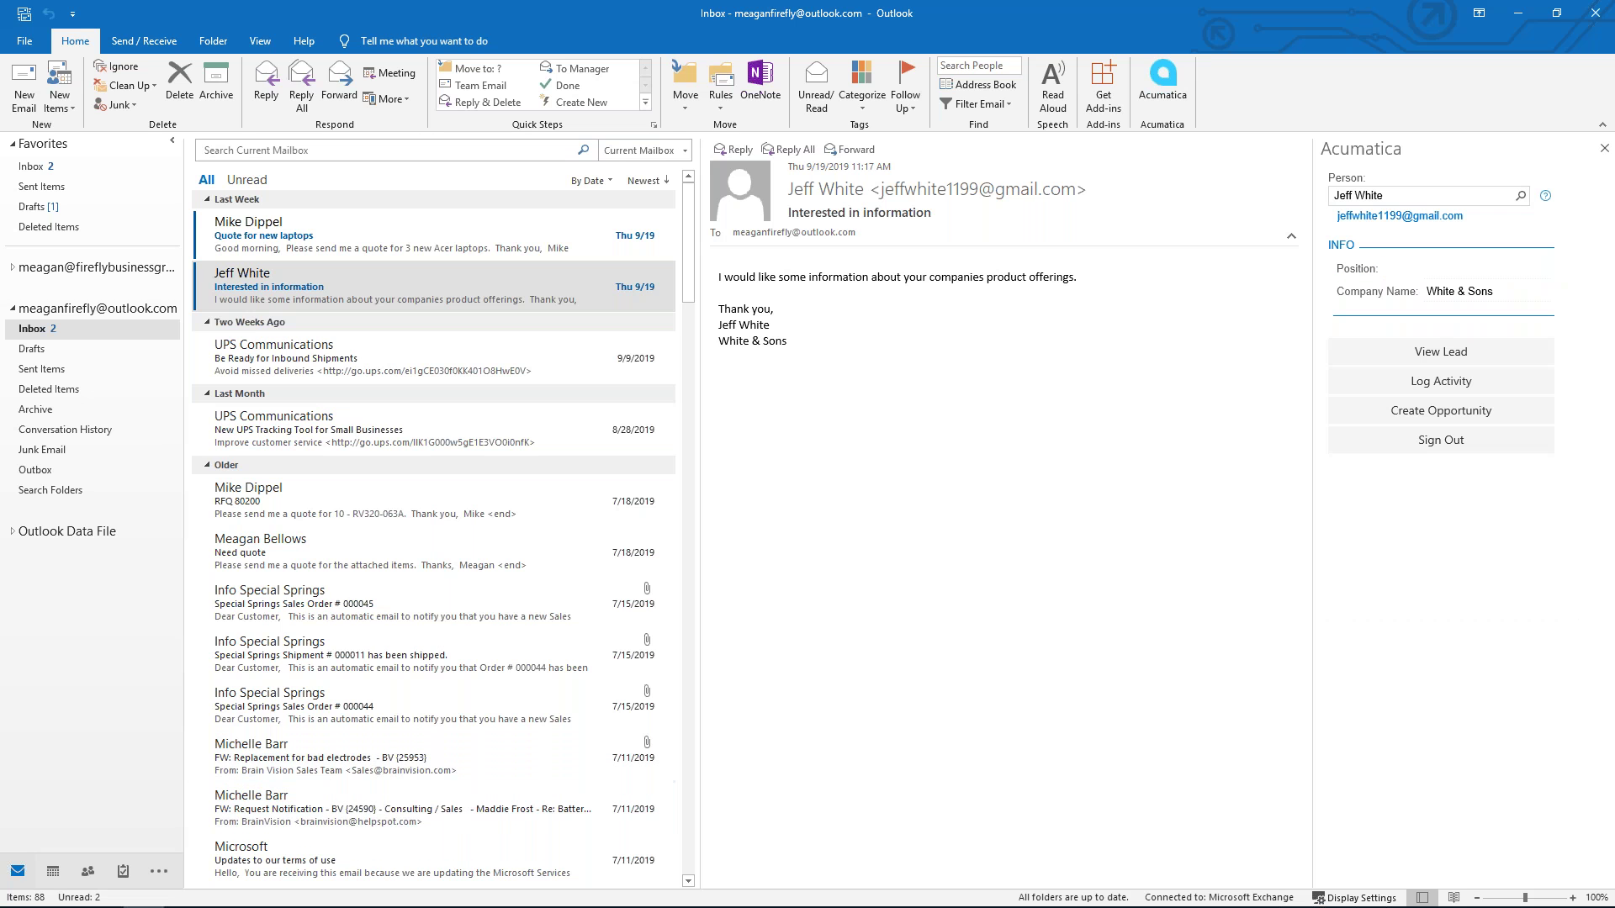
- Switch to Acumatica in the browser and find the White & Sons lead through the Salesperson dashboard's My New Leads
left_click(225, 893)
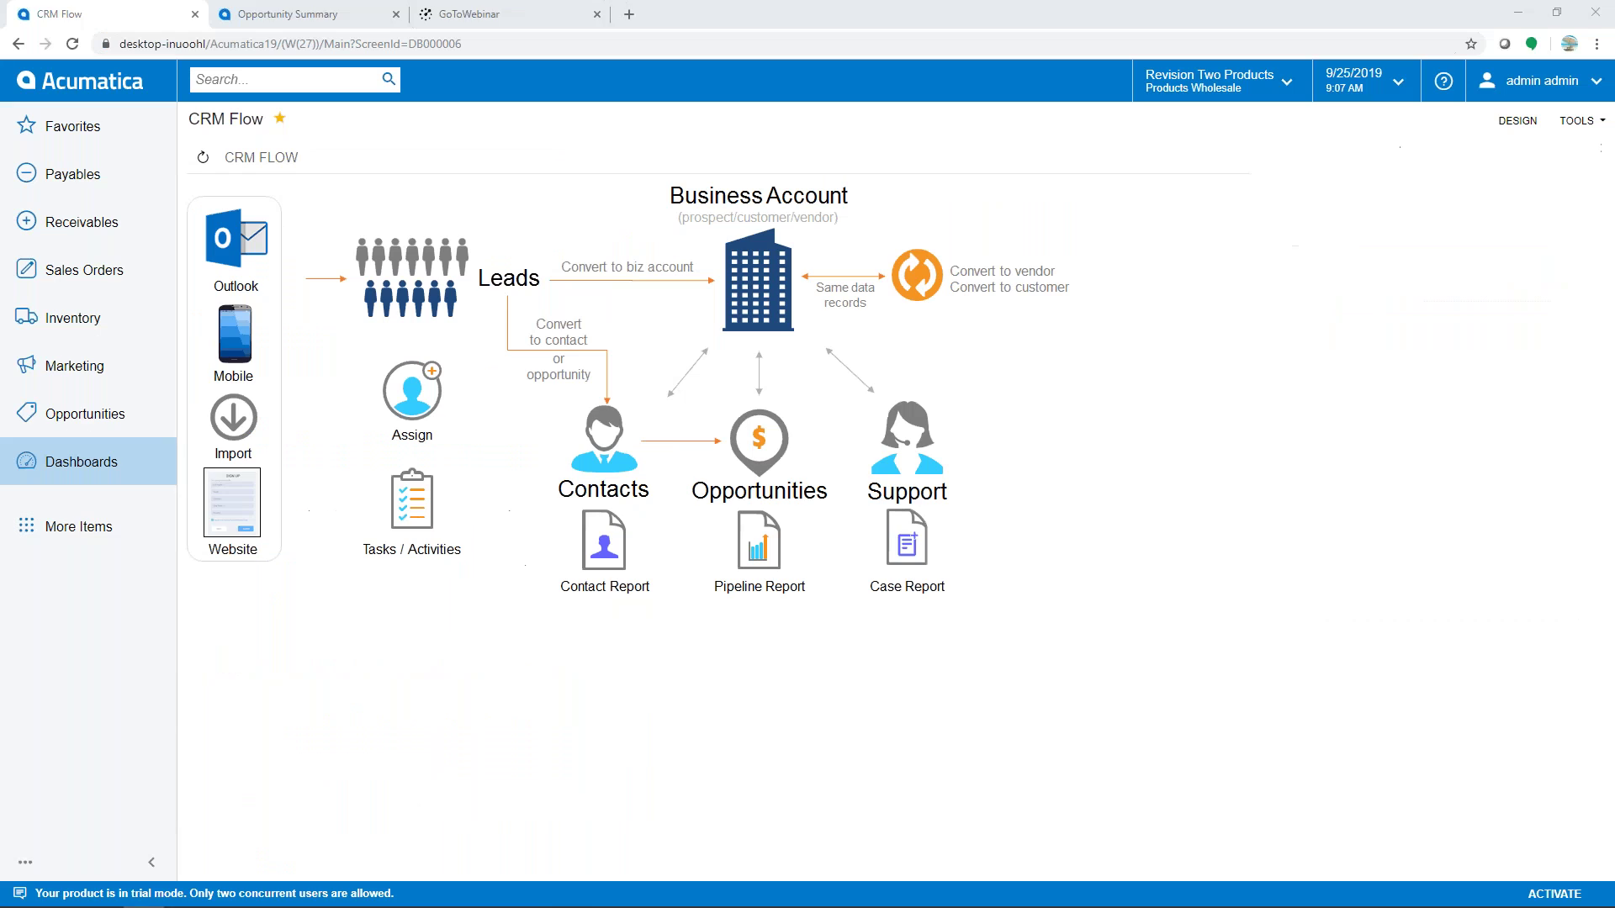
left_click(115, 88)
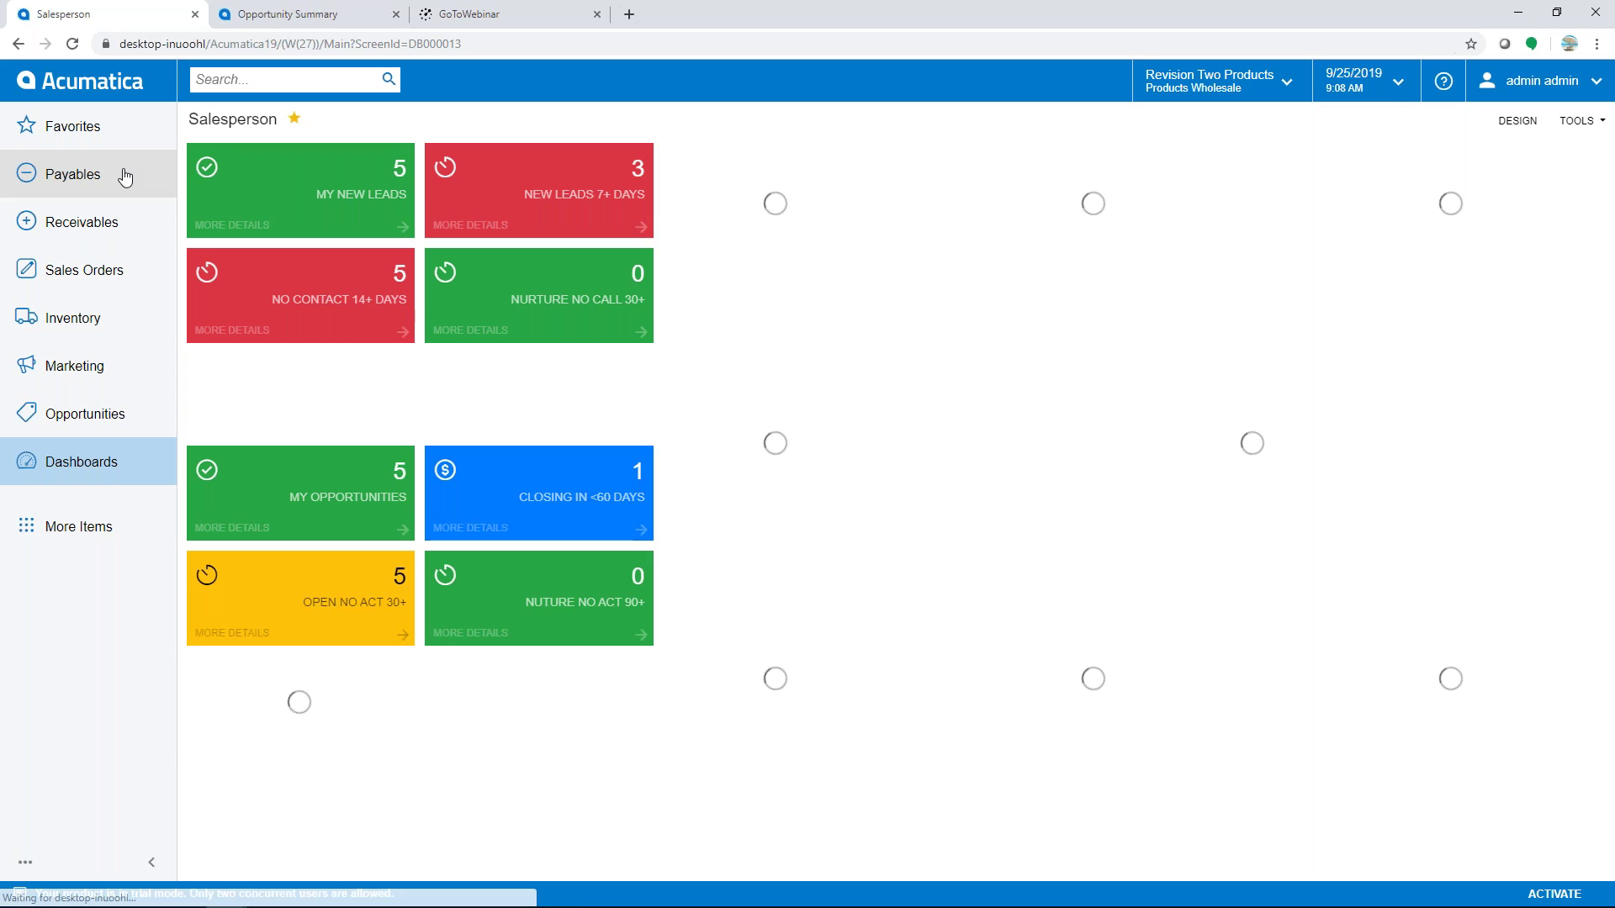
left_click(400, 175)
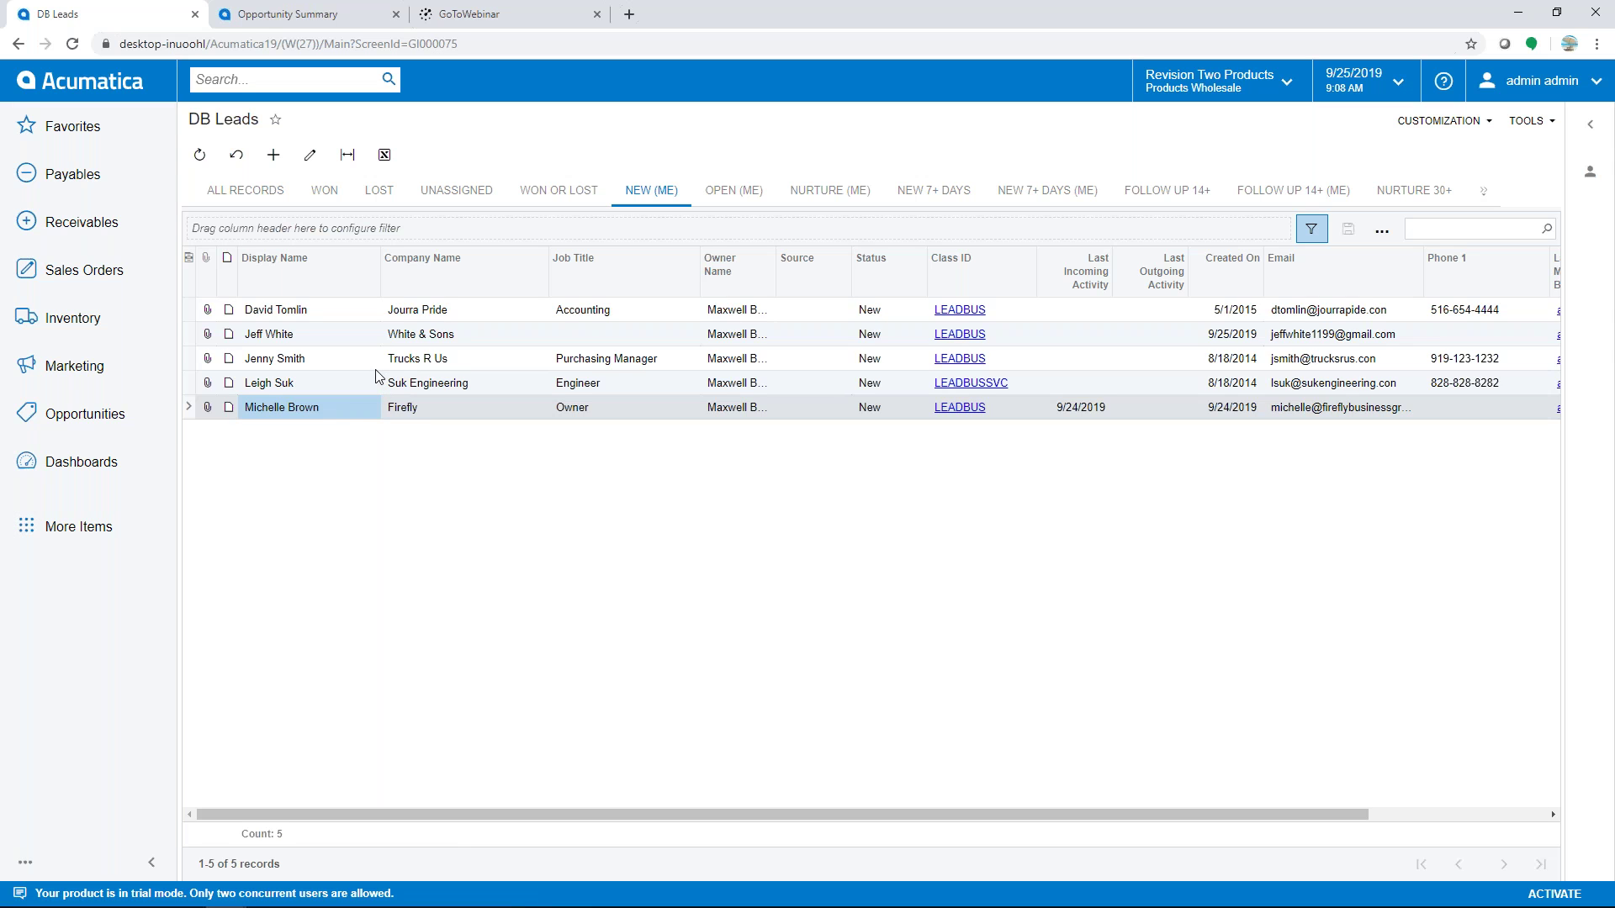
left_click(187, 336)
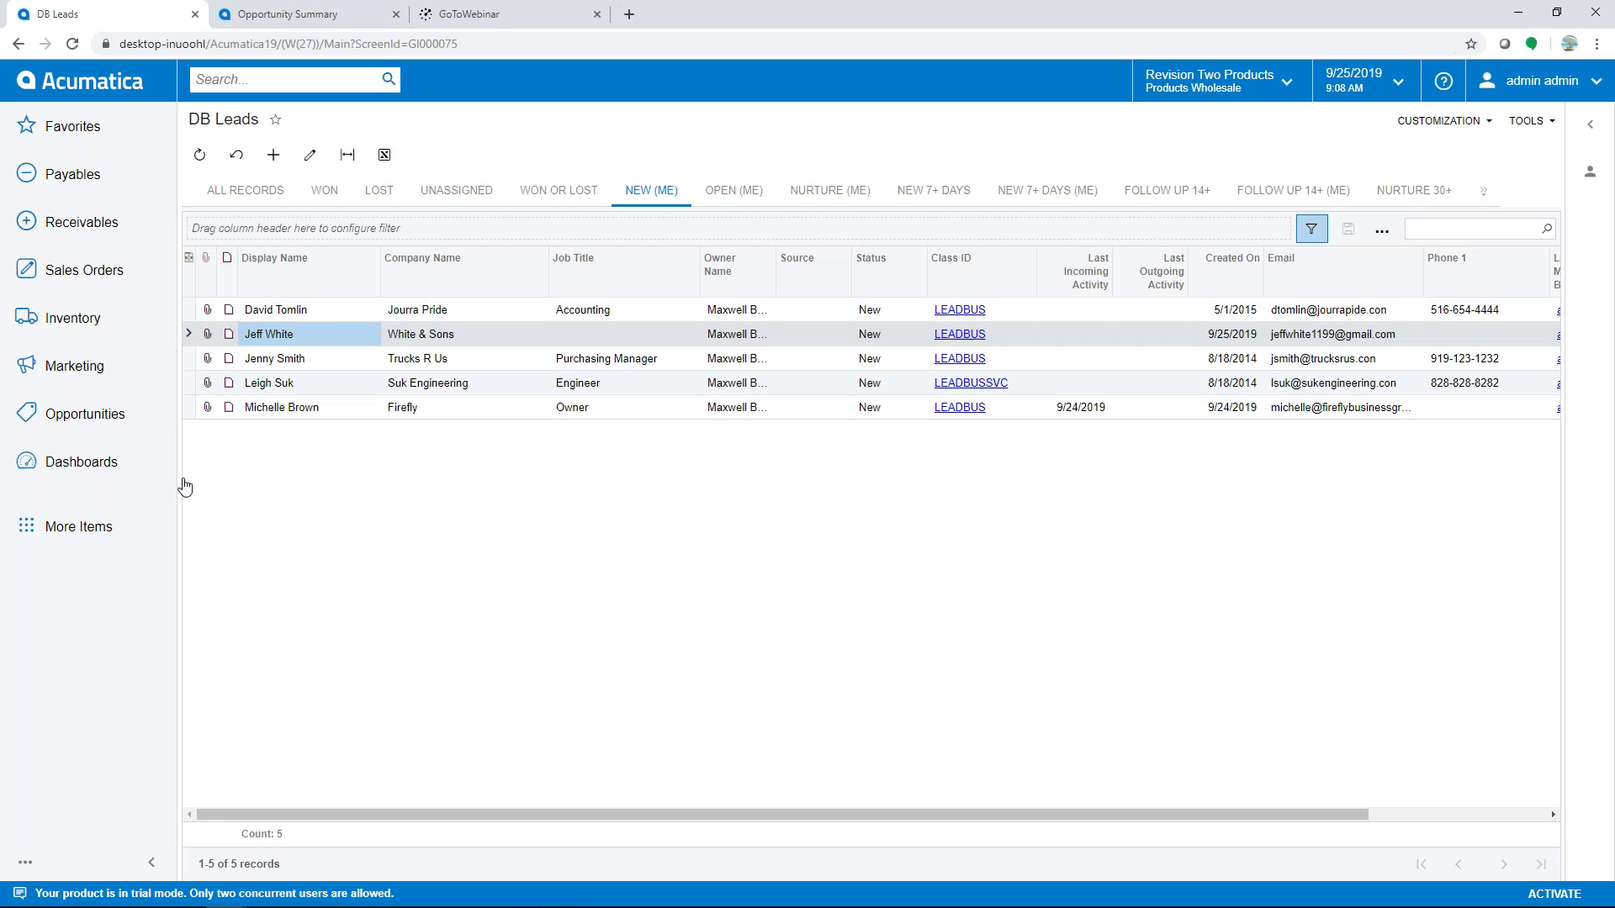
- Switch back to Outlook and log the "Interested in information" email as an activity on the lead's contact record
mouse_move(101, 906)
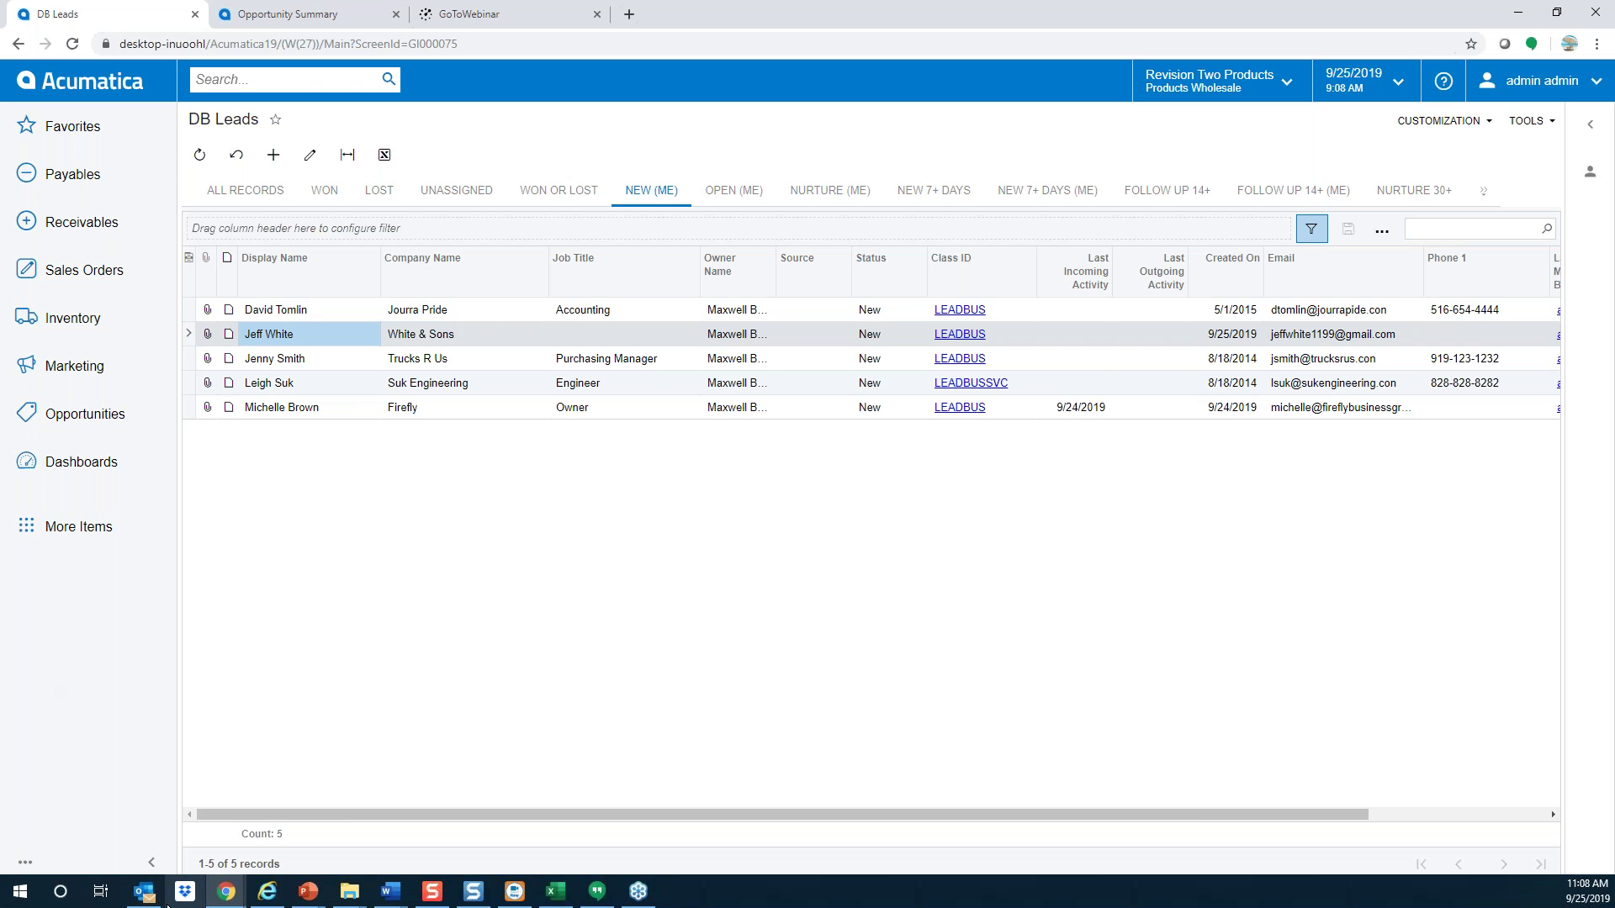
left_click(143, 899)
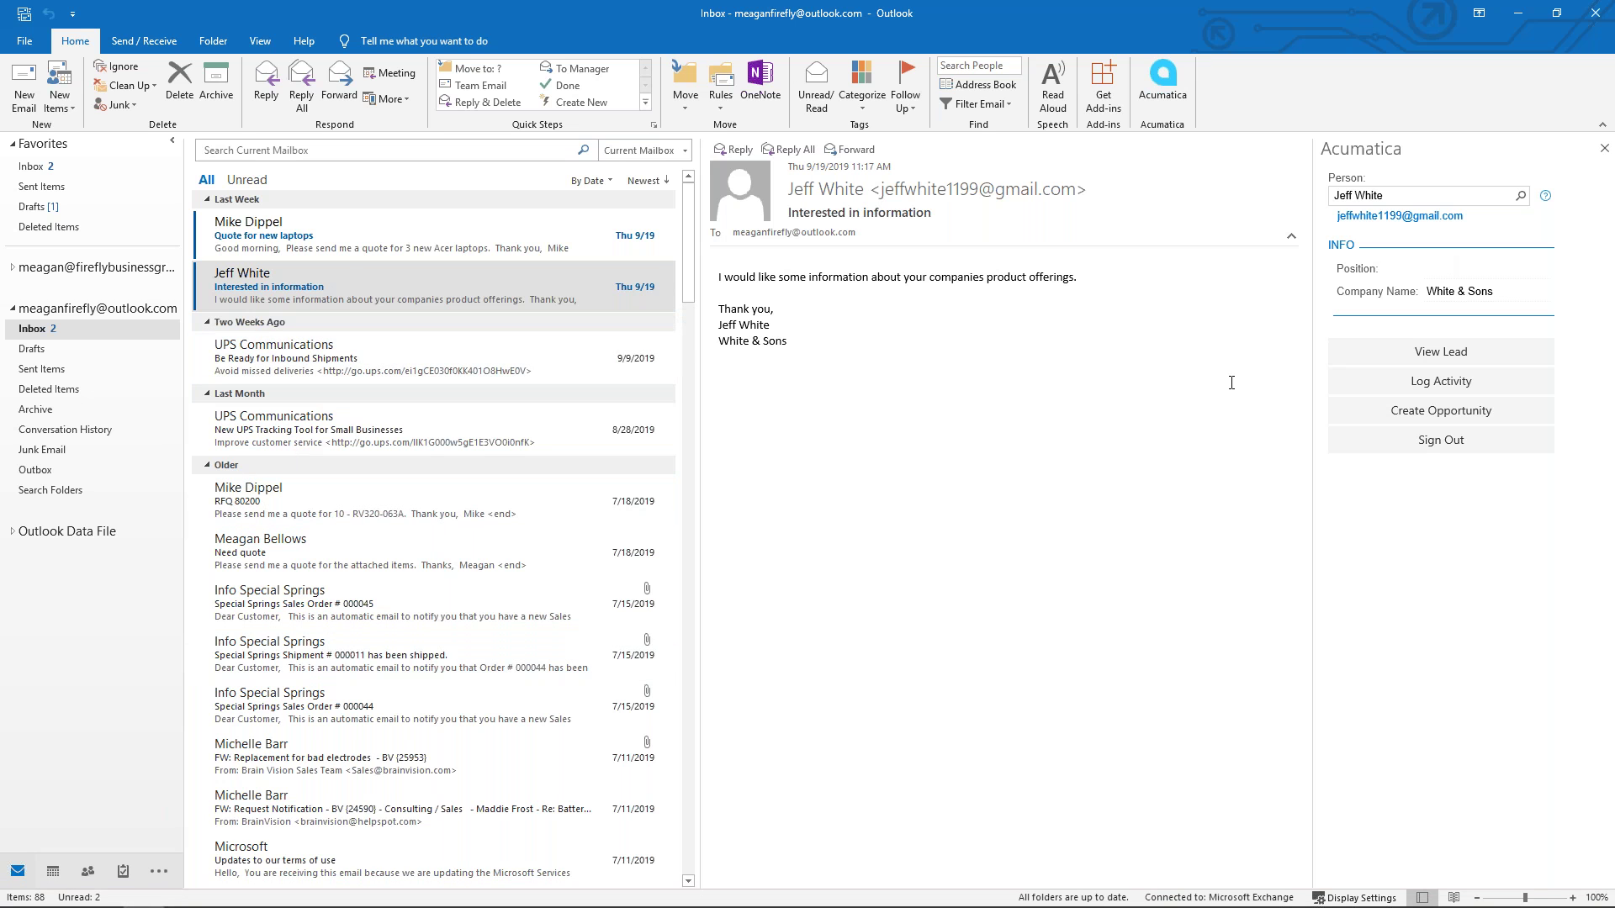
left_click(1437, 385)
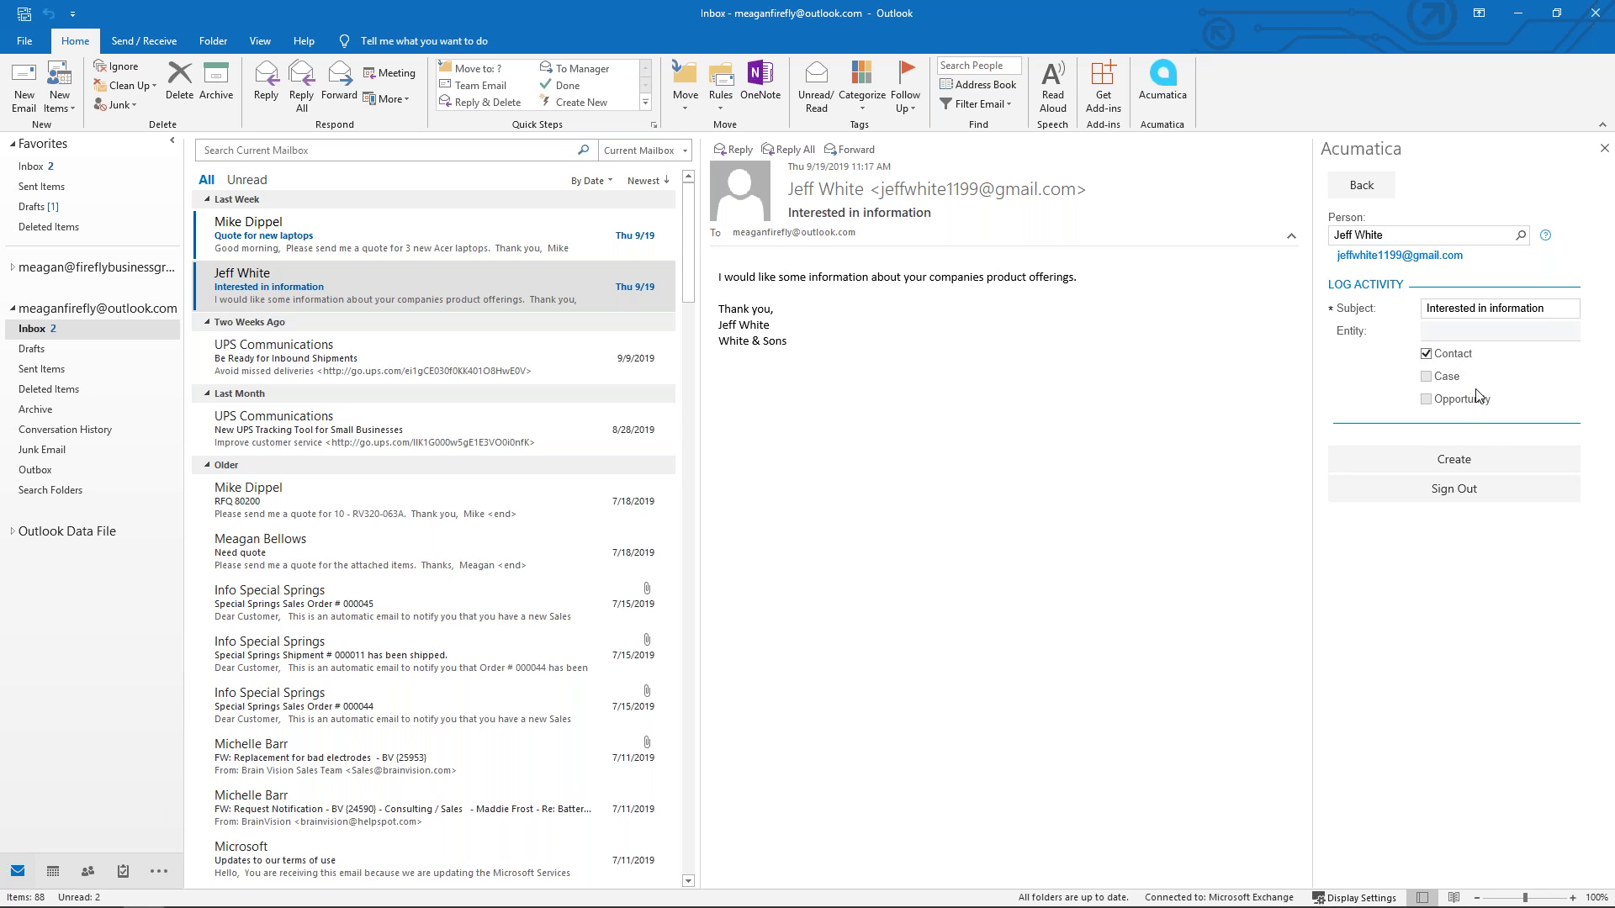
left_click(1451, 463)
left_click(1459, 469)
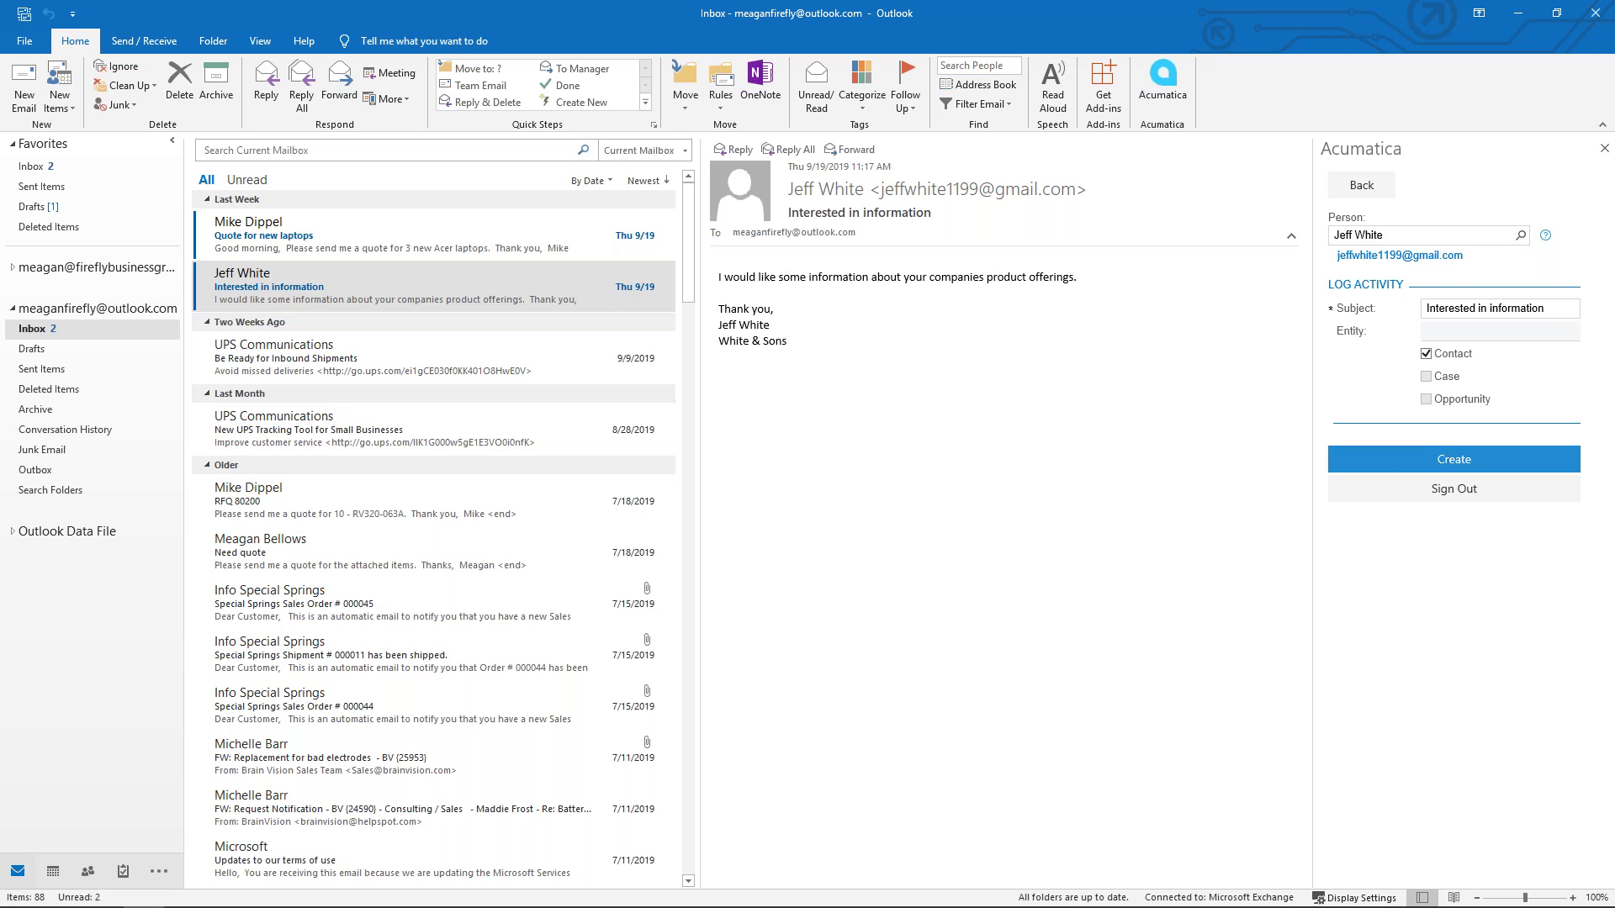
- Return to the DB Leads list in Acumatica and show the White & Sons lead's details beside the list
left_click(1520, 16)
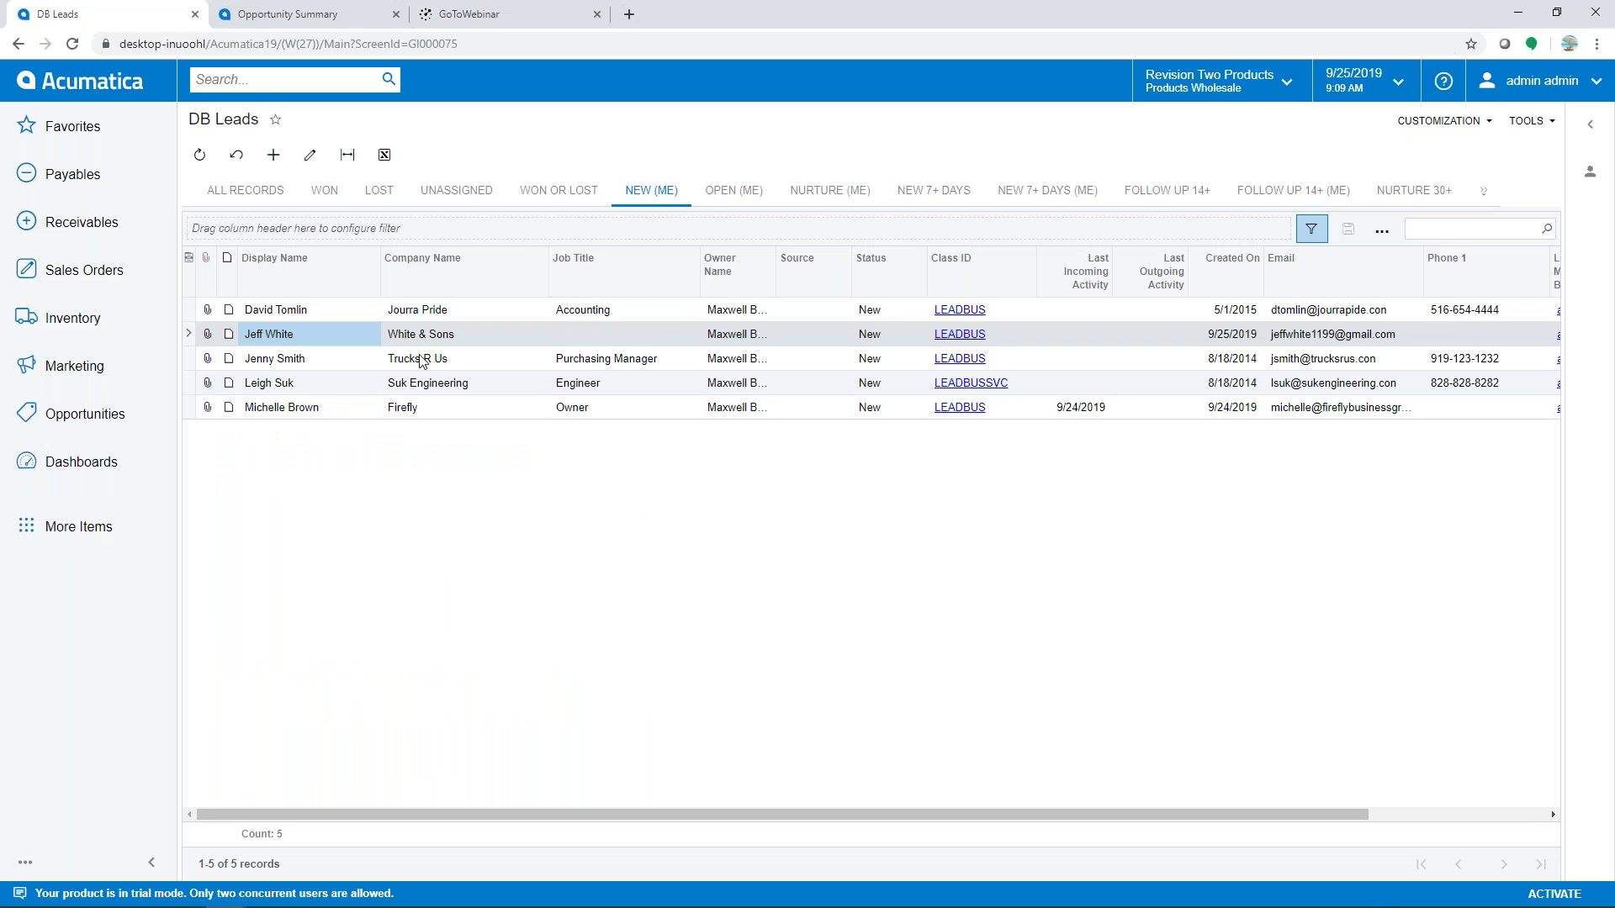
left_click(190, 360)
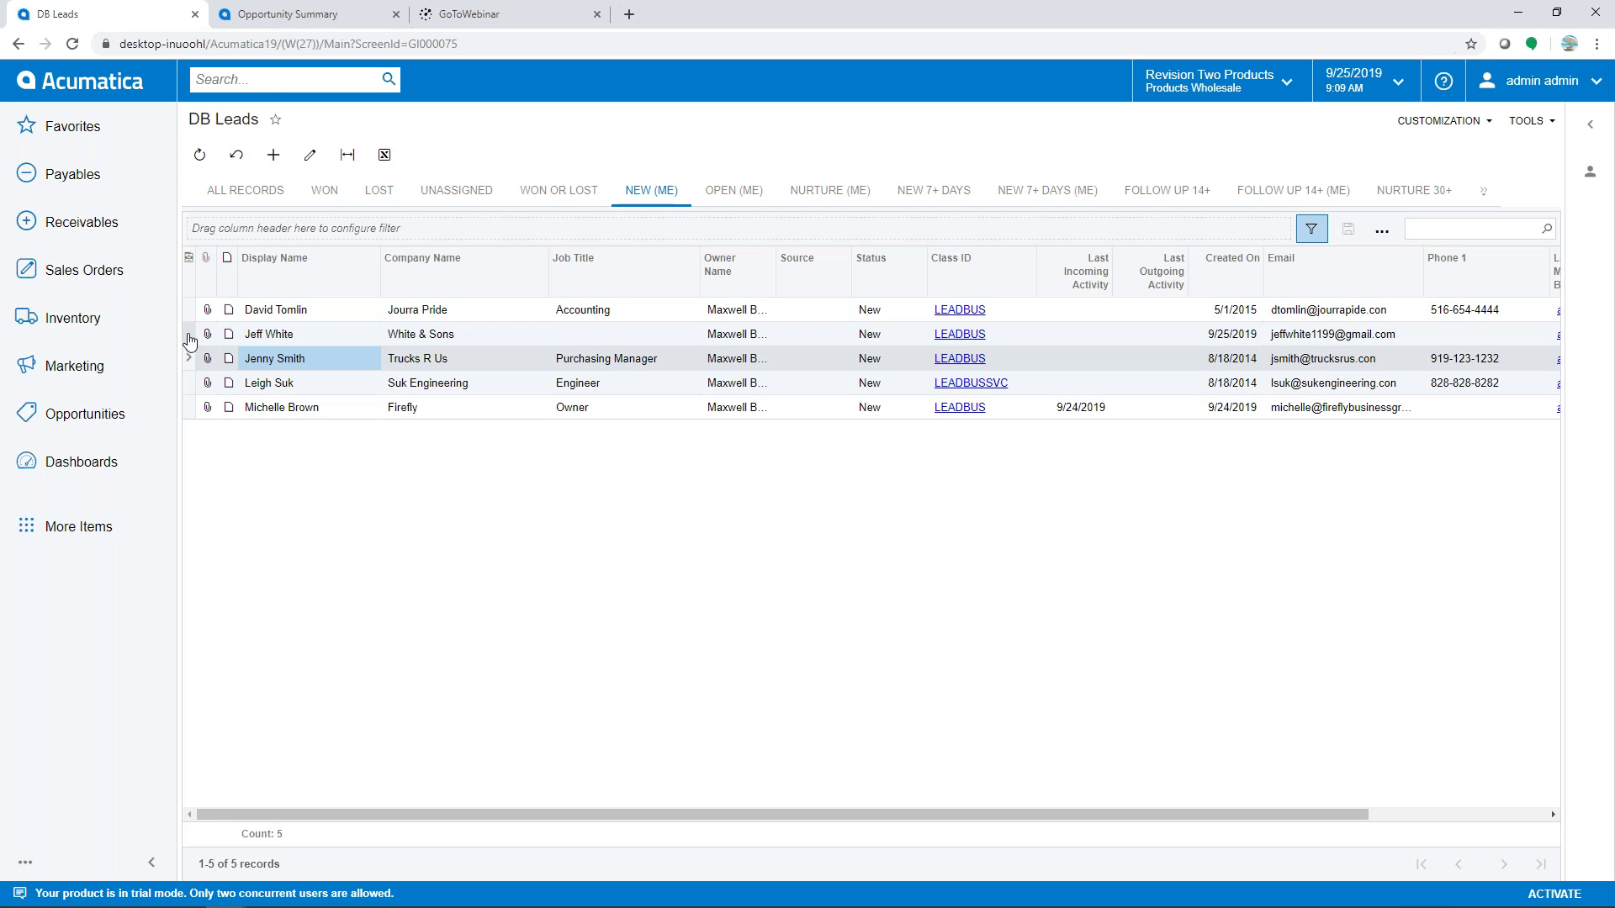
left_click(190, 337)
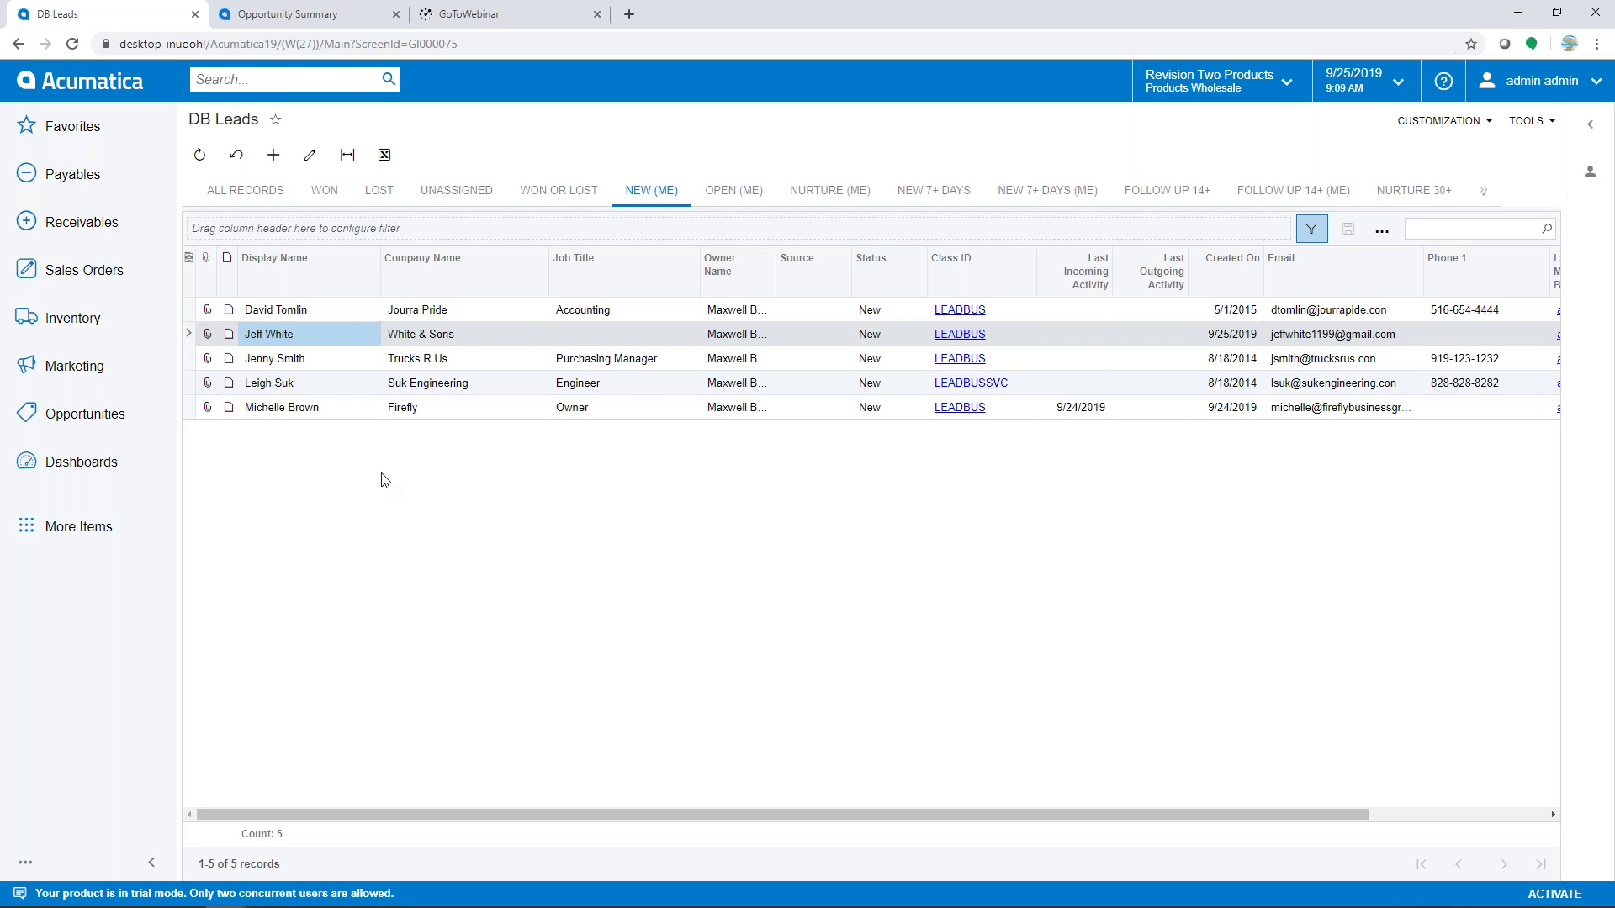
left_click(1588, 180)
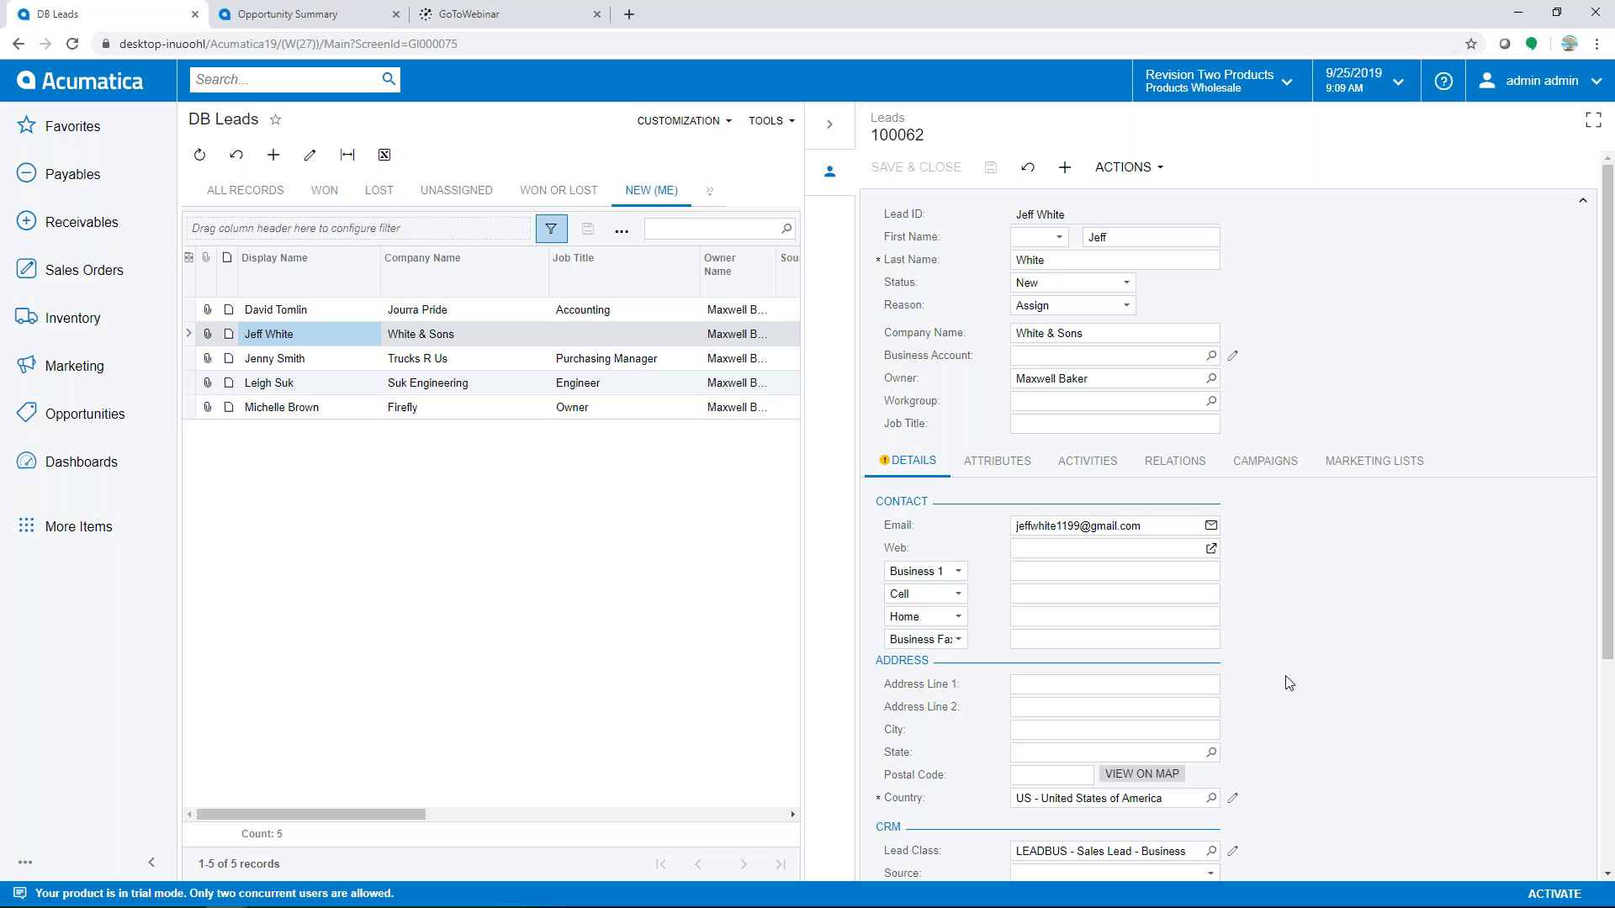
- Set the White & Sons lead's source to Referral and save the record
scroll(1285, 685, "down", 3)
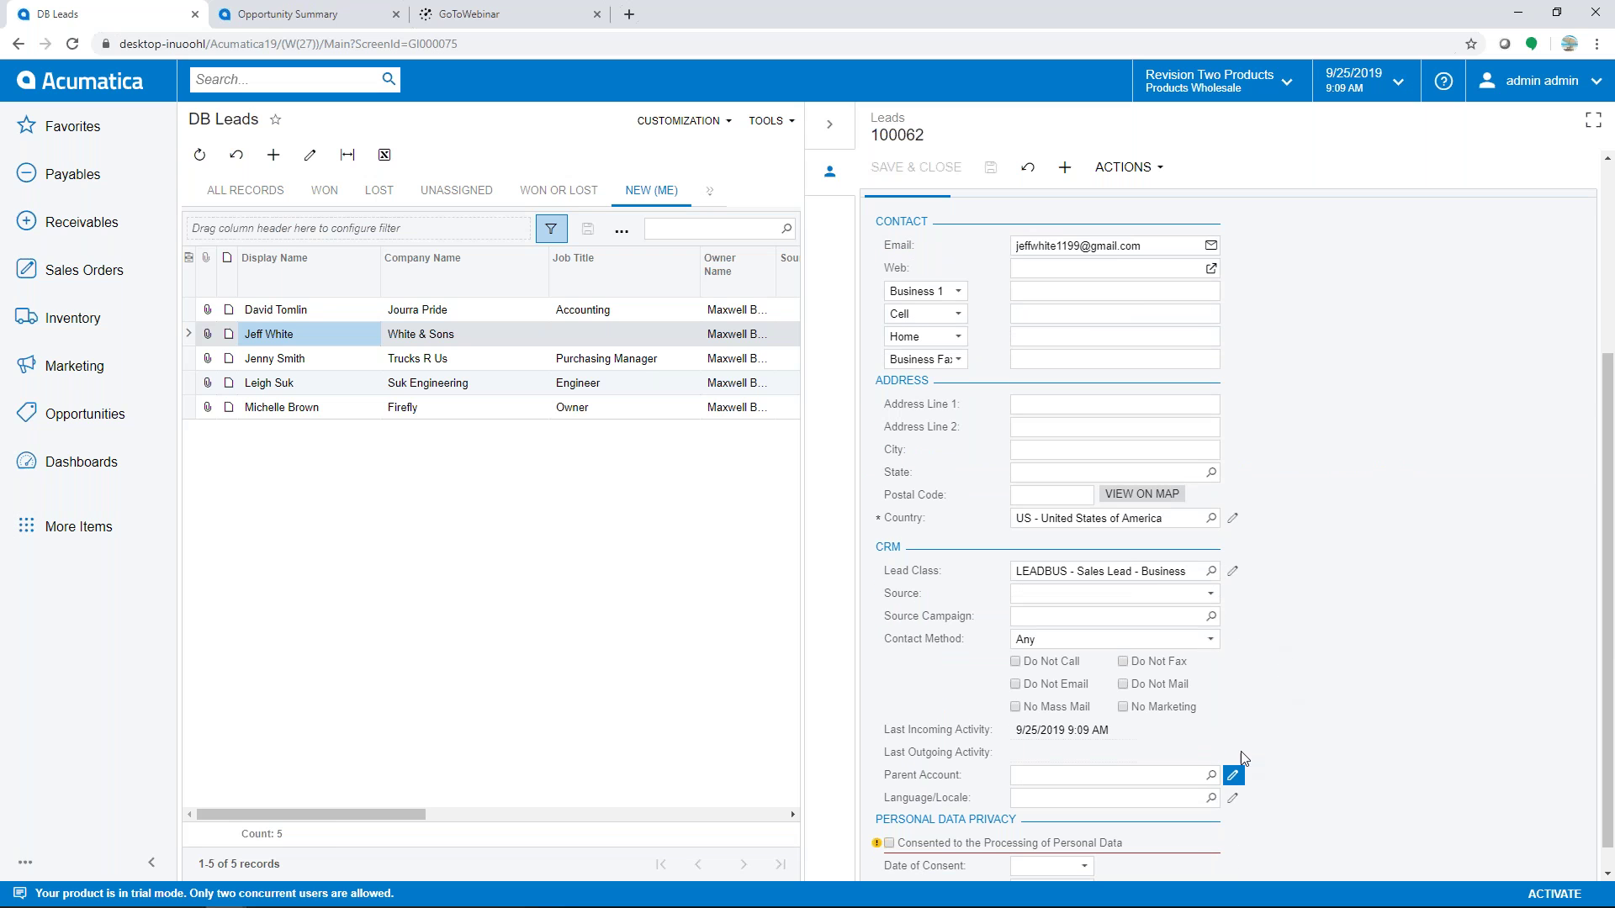
left_click(1210, 594)
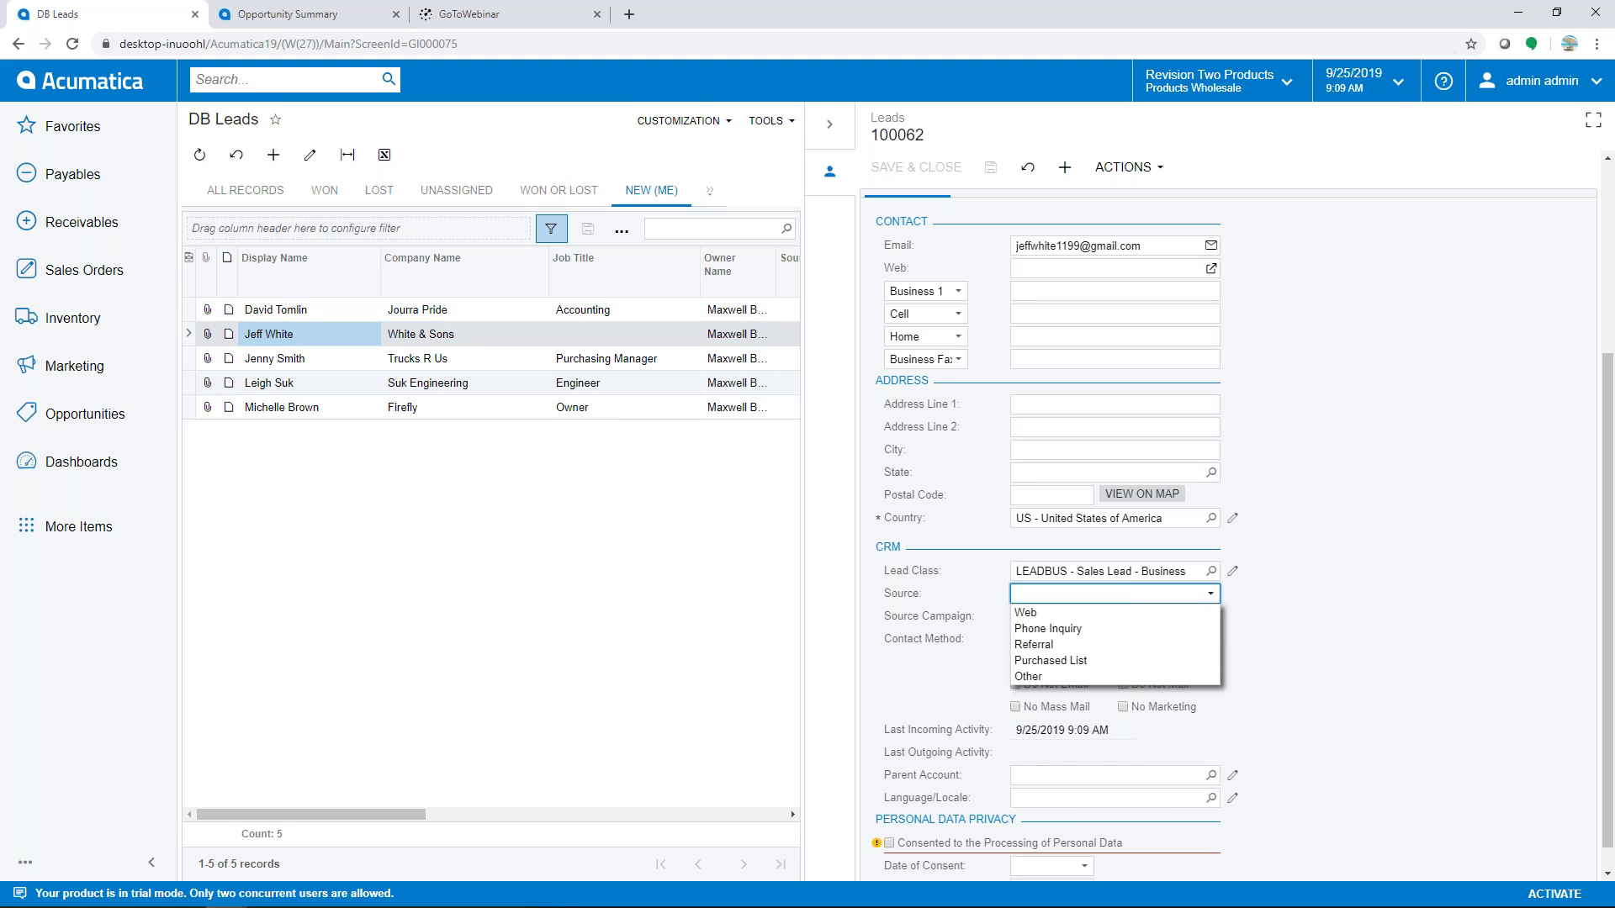
left_click(1050, 645)
scroll(1085, 653, "up", 3)
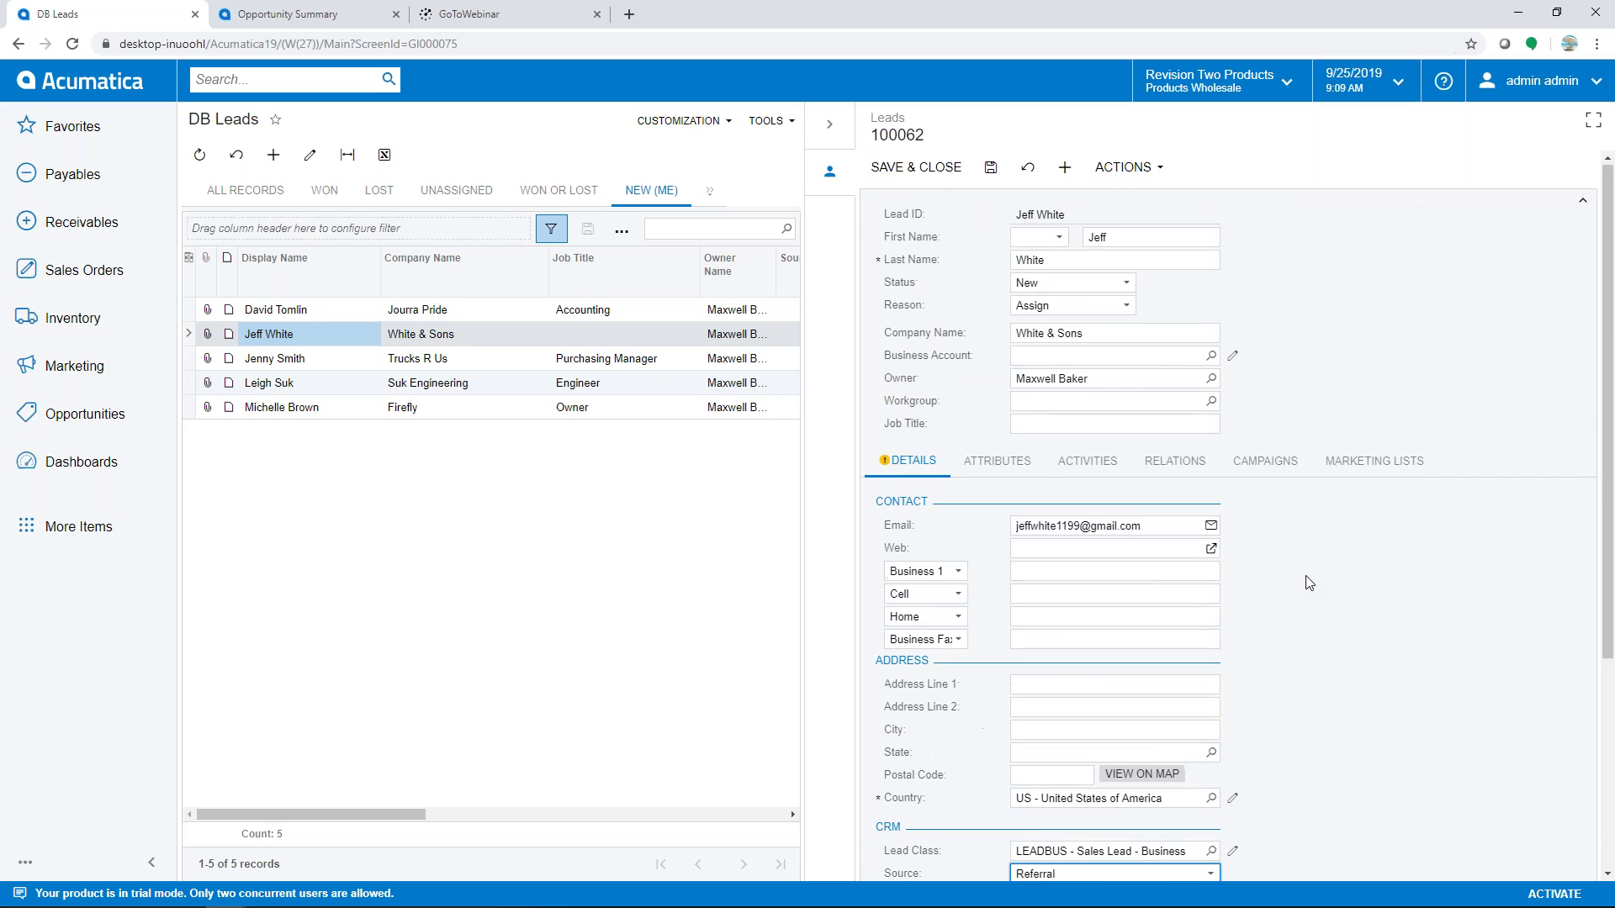
left_click(991, 168)
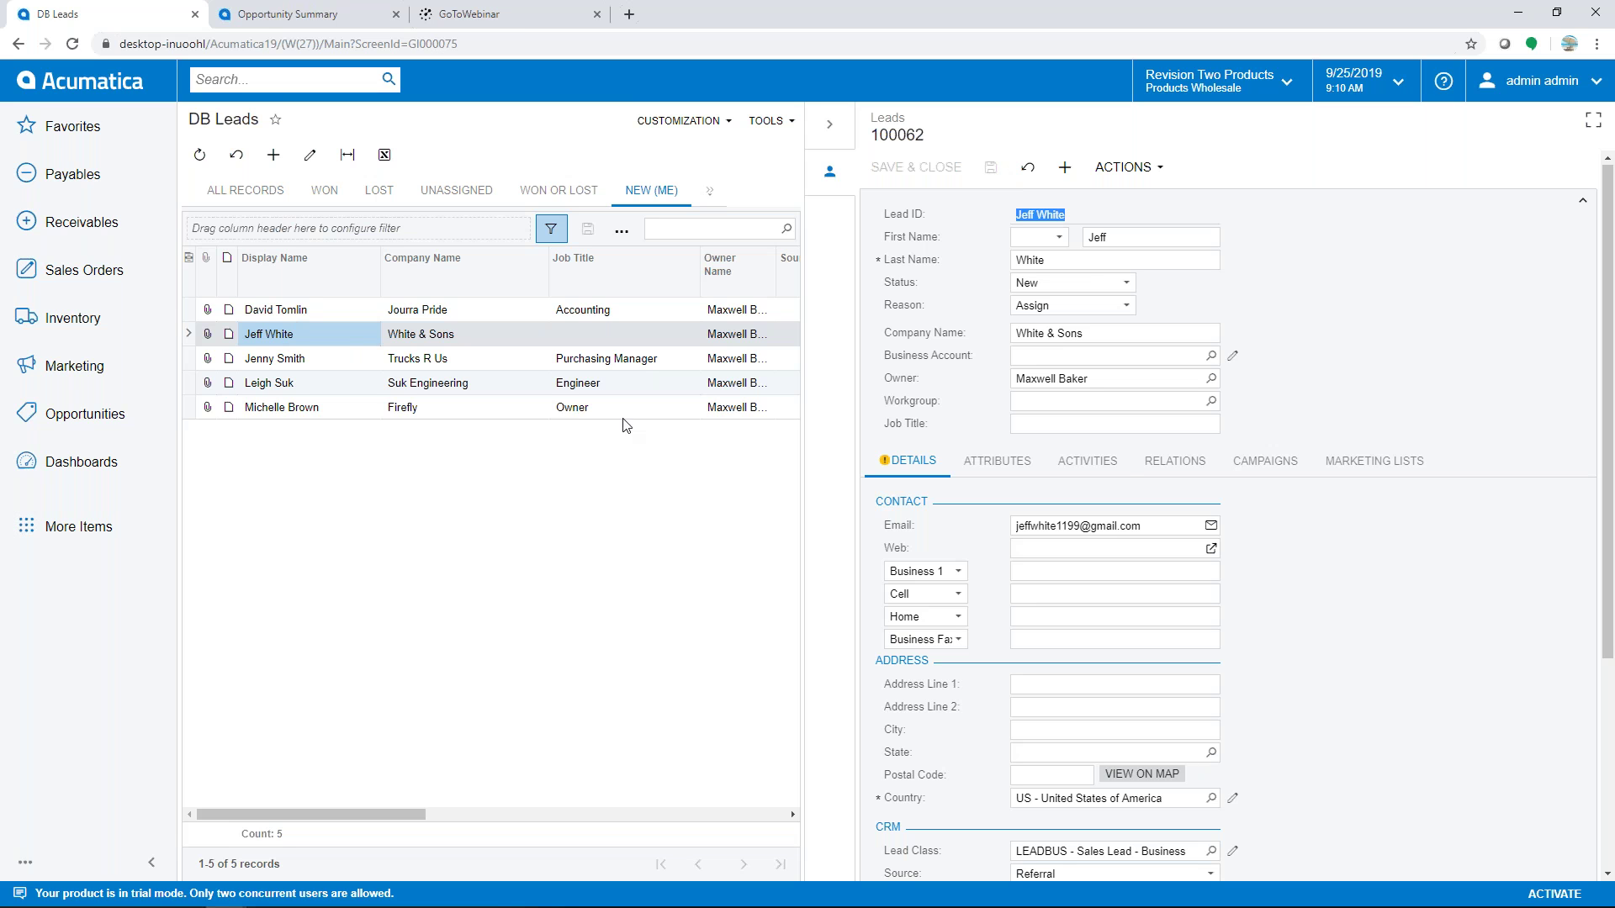
- Review the lead's logged activities, the email text and the activity types that can be added
left_click(1084, 465)
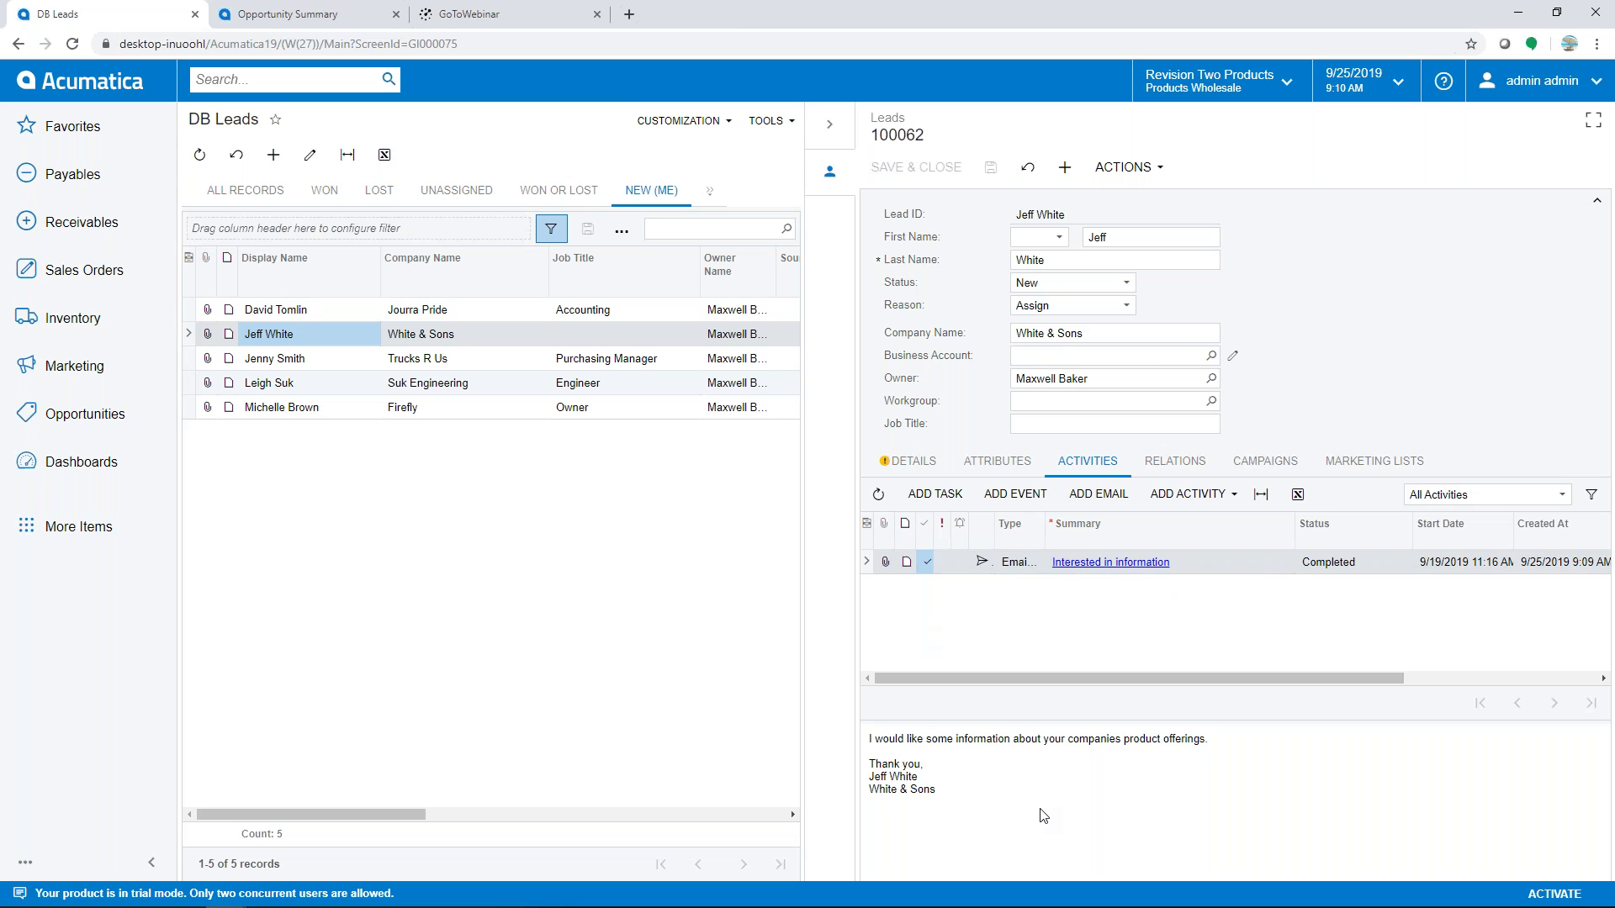
mouse_move(1294, 679)
left_mouse_down()
mouse_move(1309, 679)
mouse_move(1273, 680)
left_mouse_up()
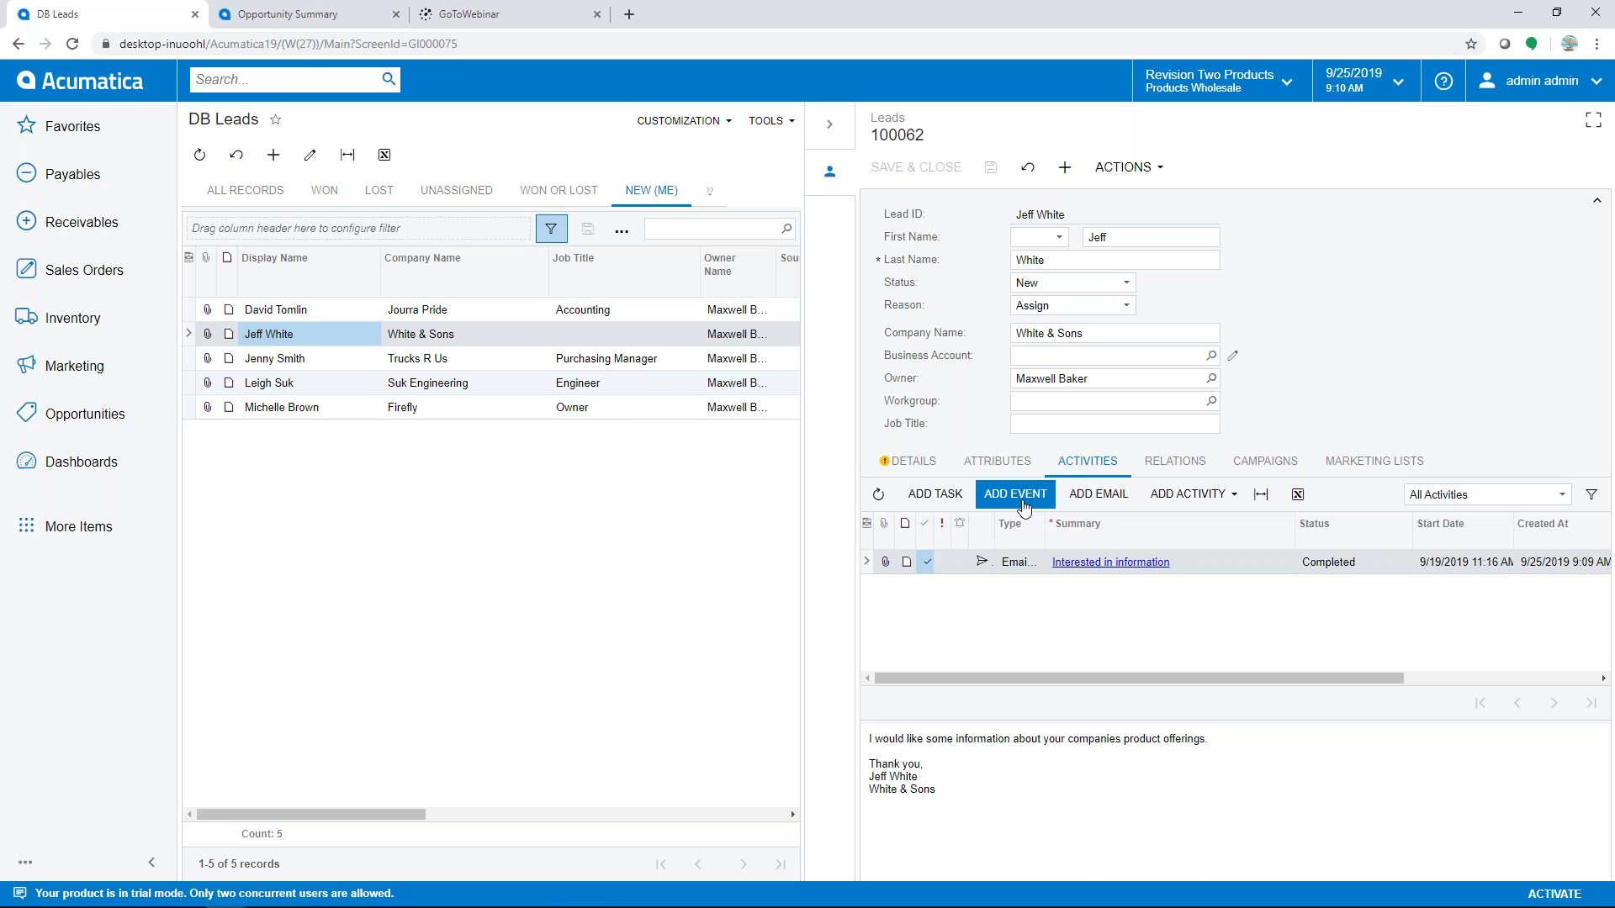
left_click(1233, 497)
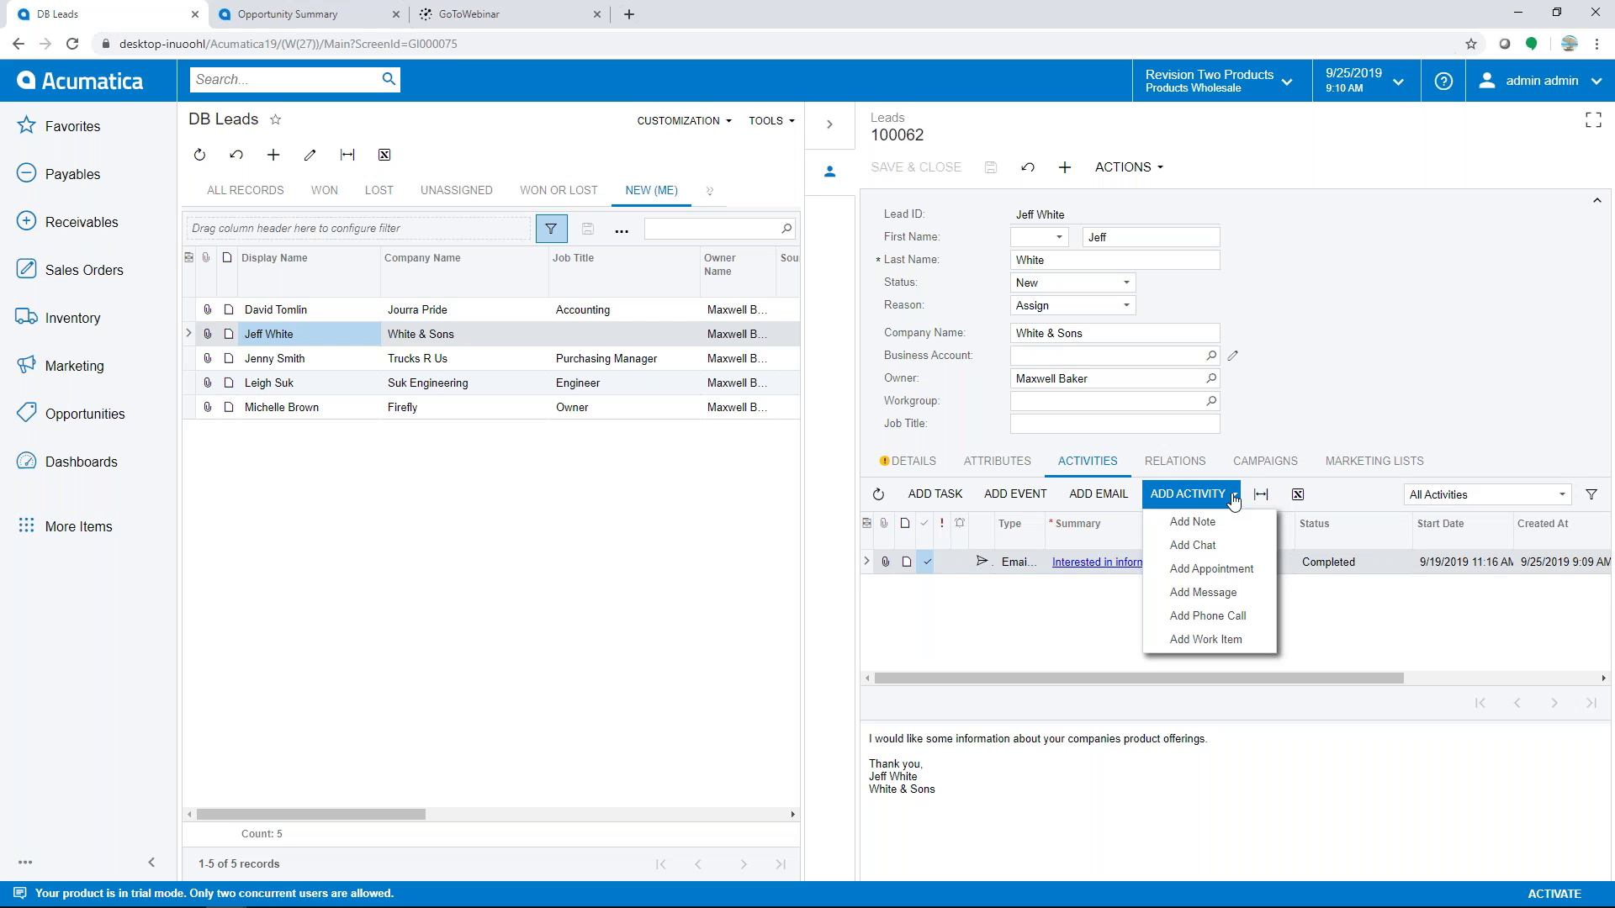
left_click(1218, 639)
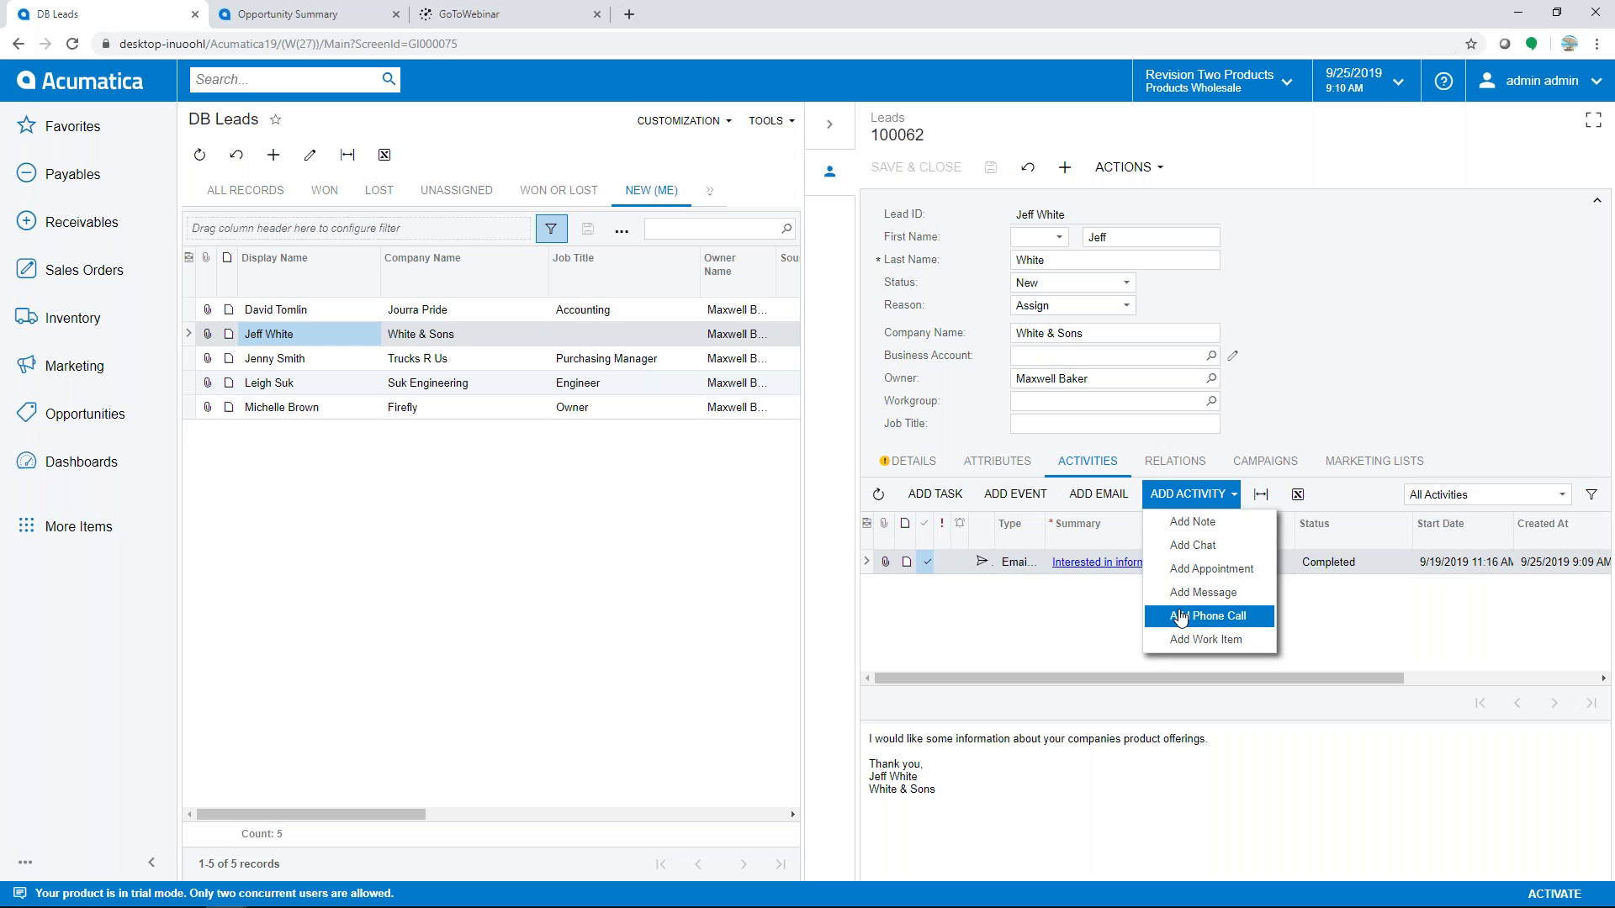
left_click(1051, 617)
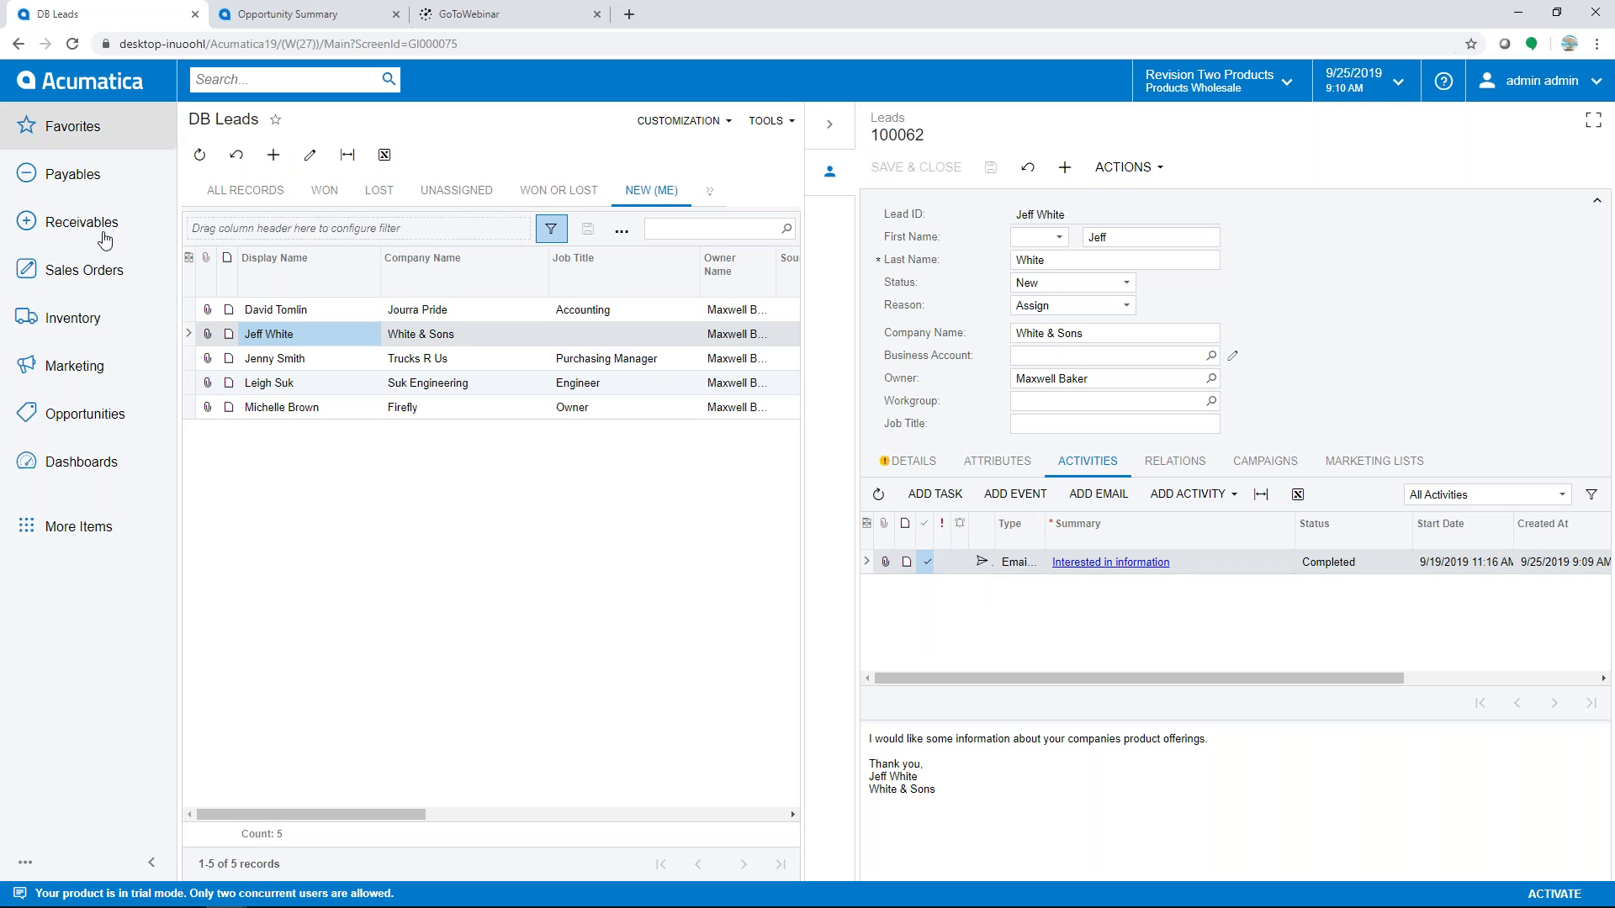
- Open the NEWLEADS marketing list and review its selection criteria and list members
left_click(87, 372)
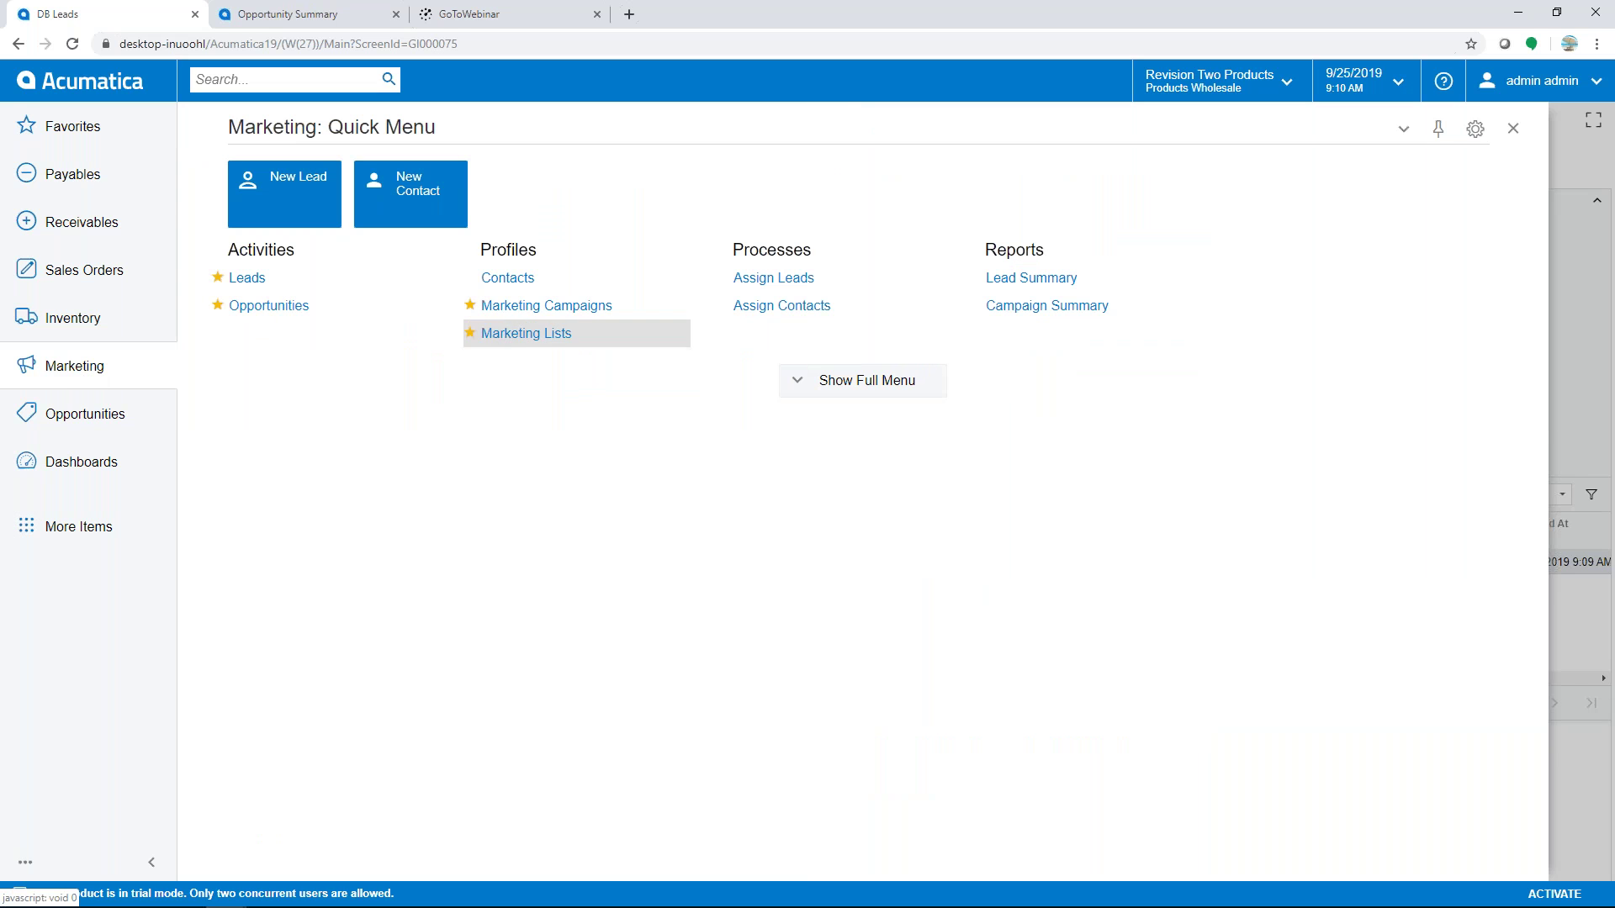
left_click(826, 389)
left_click(578, 334)
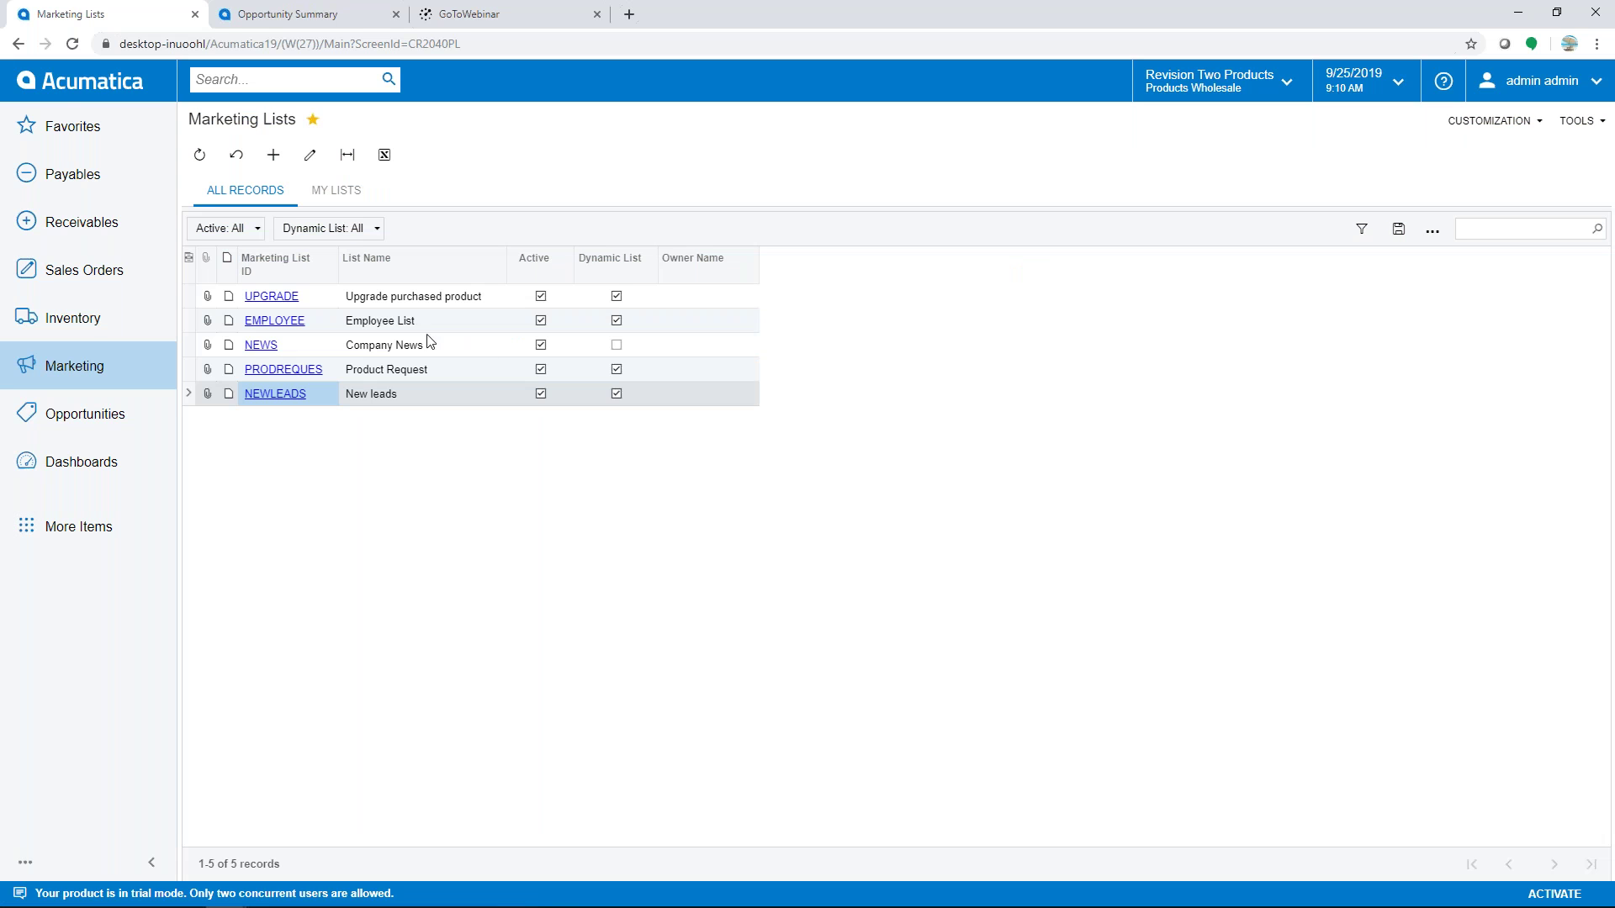
left_click(281, 399)
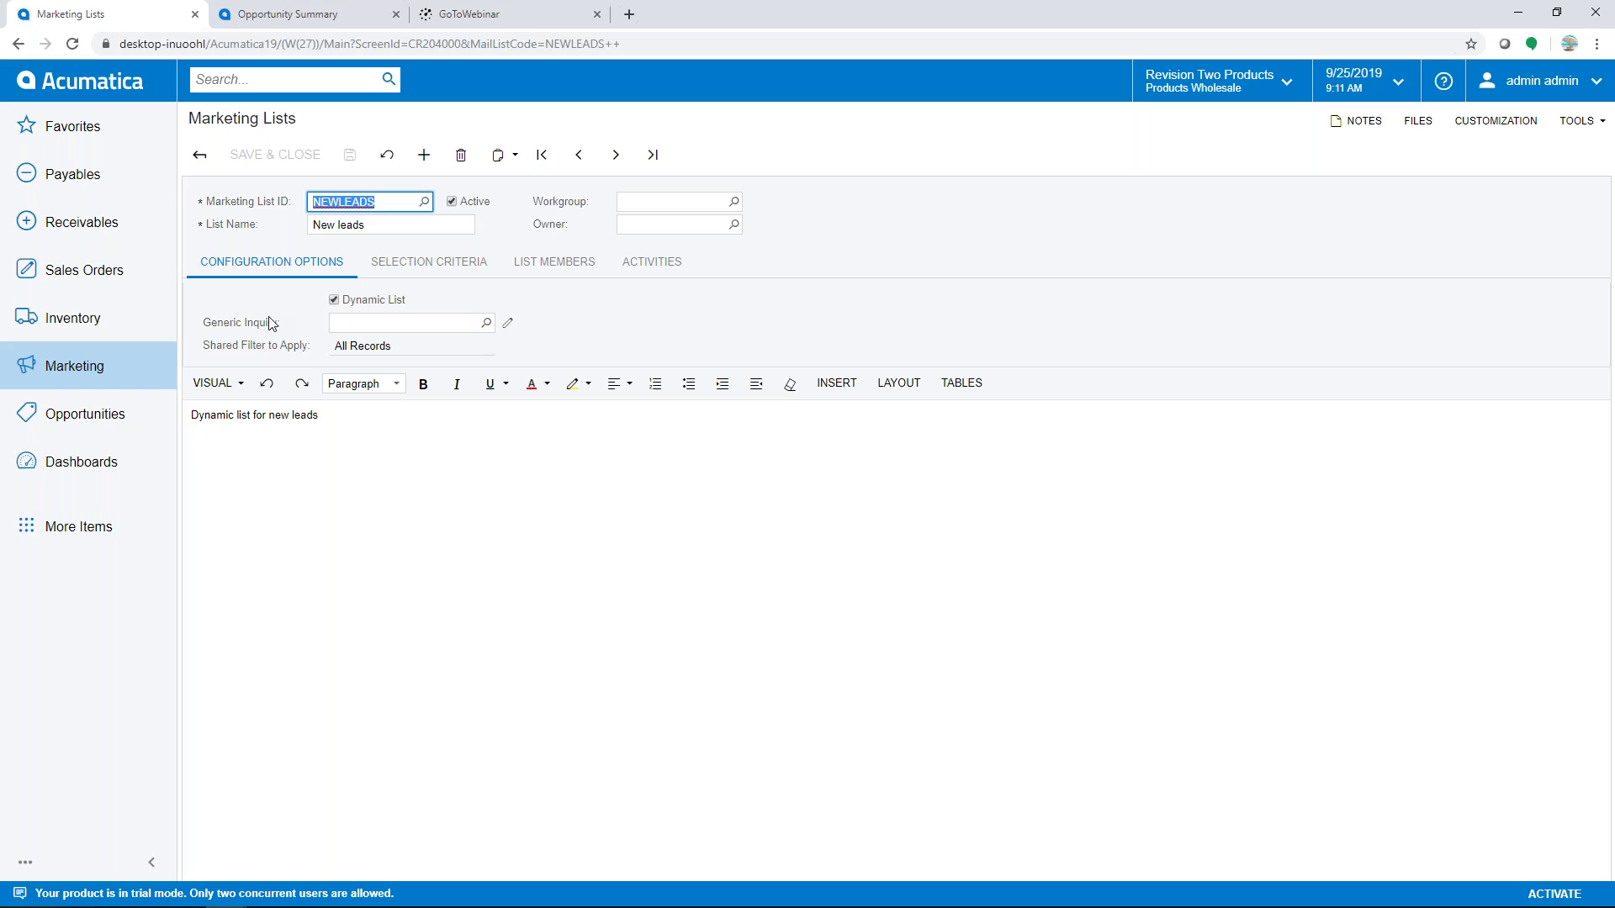
left_click(431, 263)
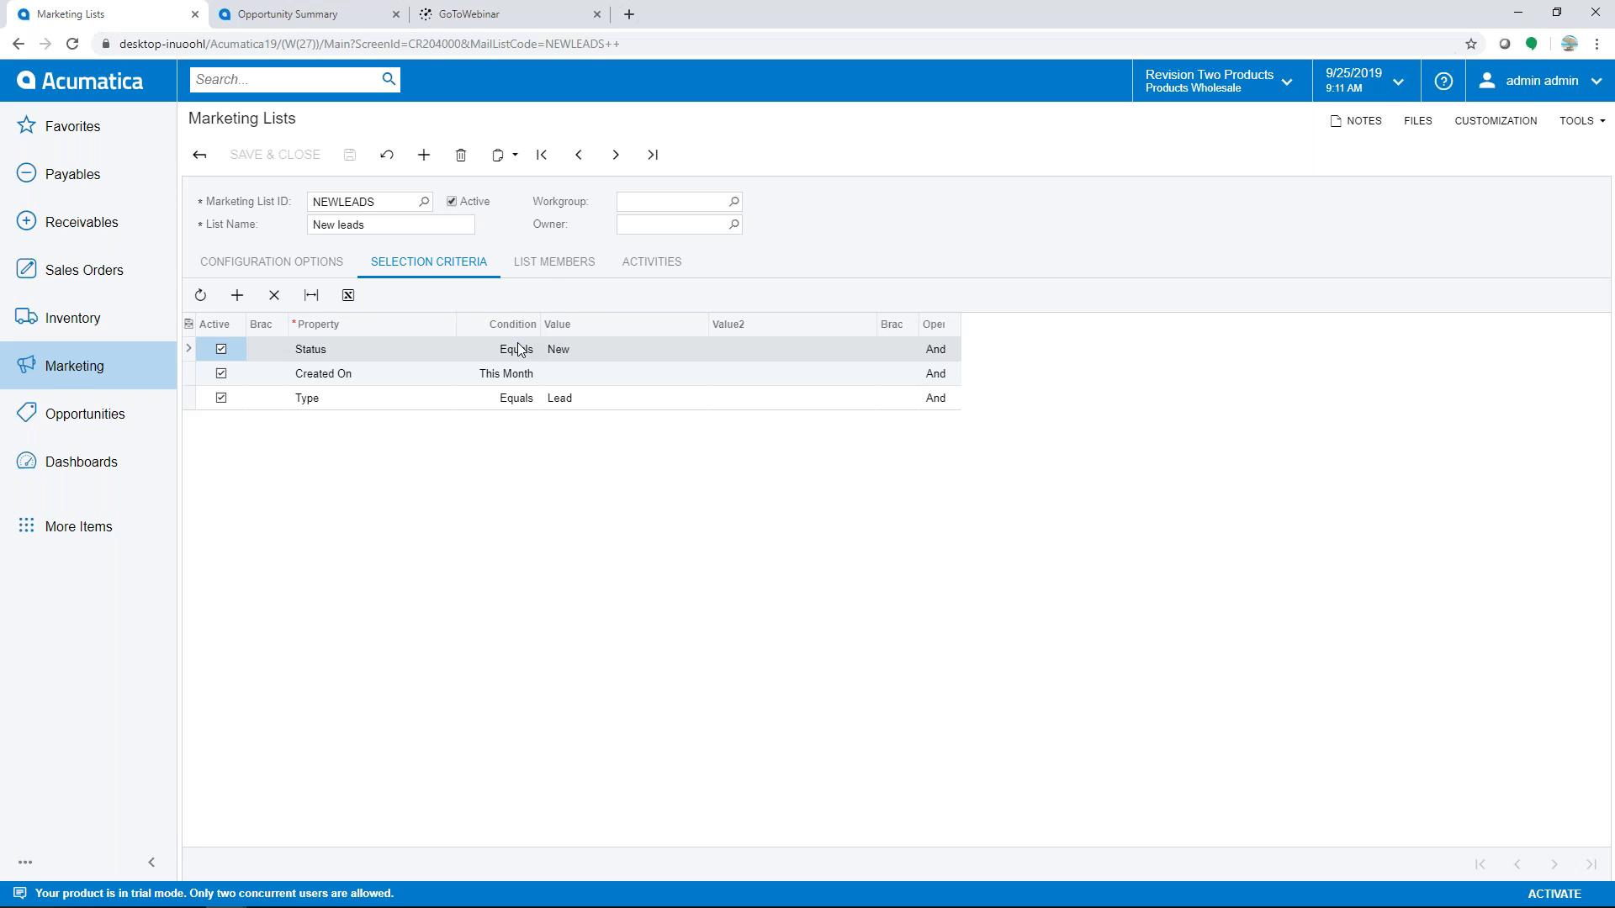
left_click(553, 264)
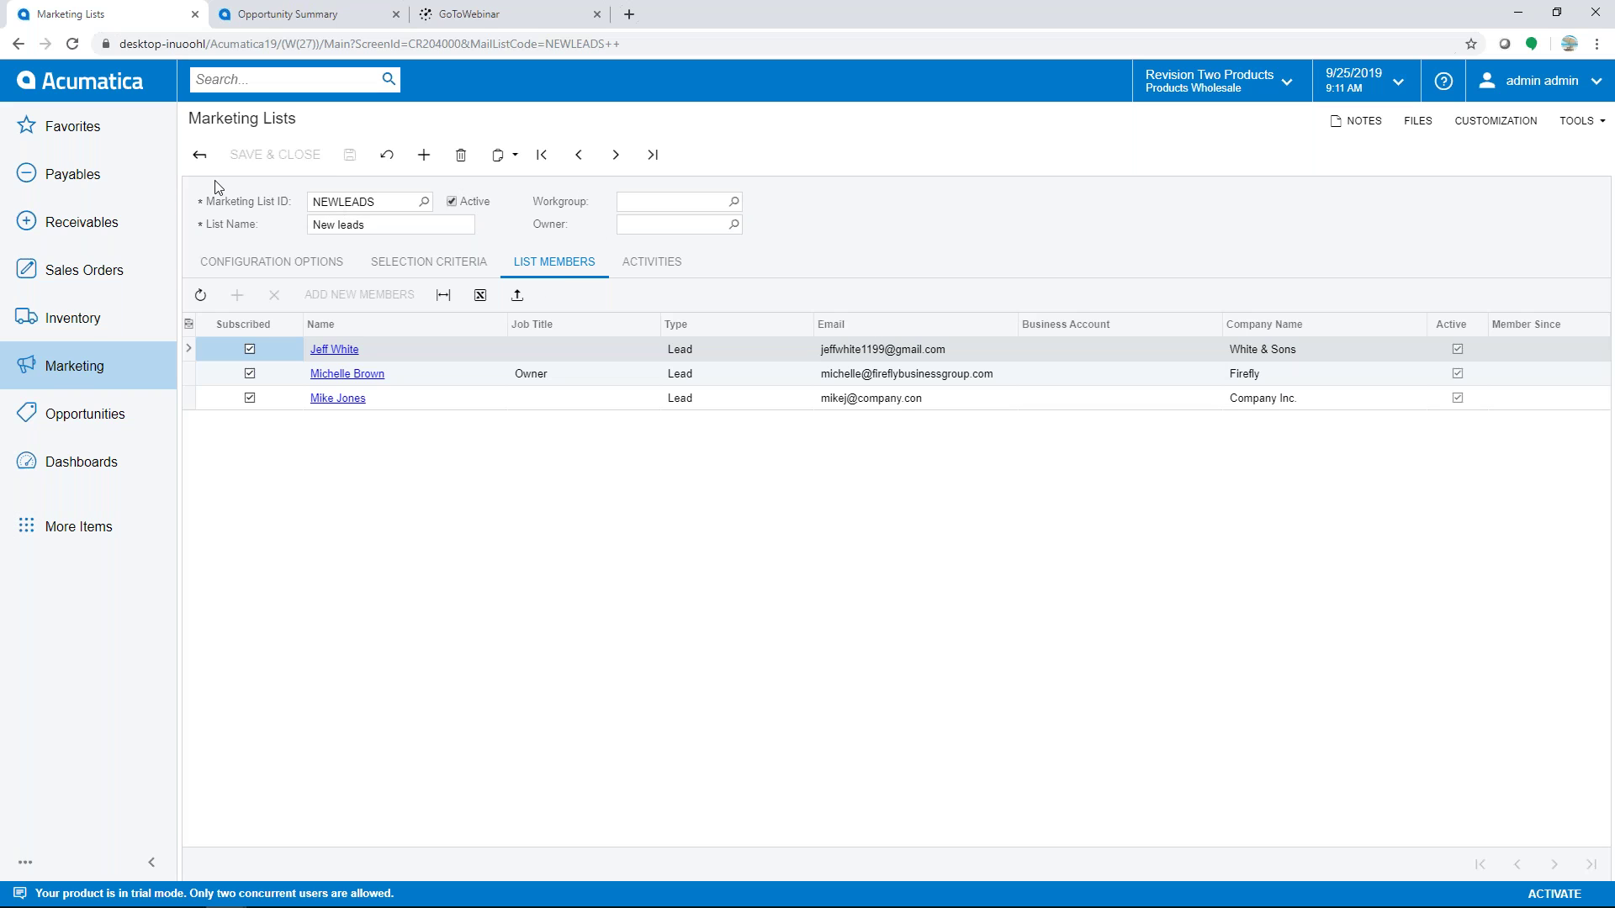
- Open the existing mass email "Thank you for your interest ((FirstName))" from the marketing activities
left_click(92, 383)
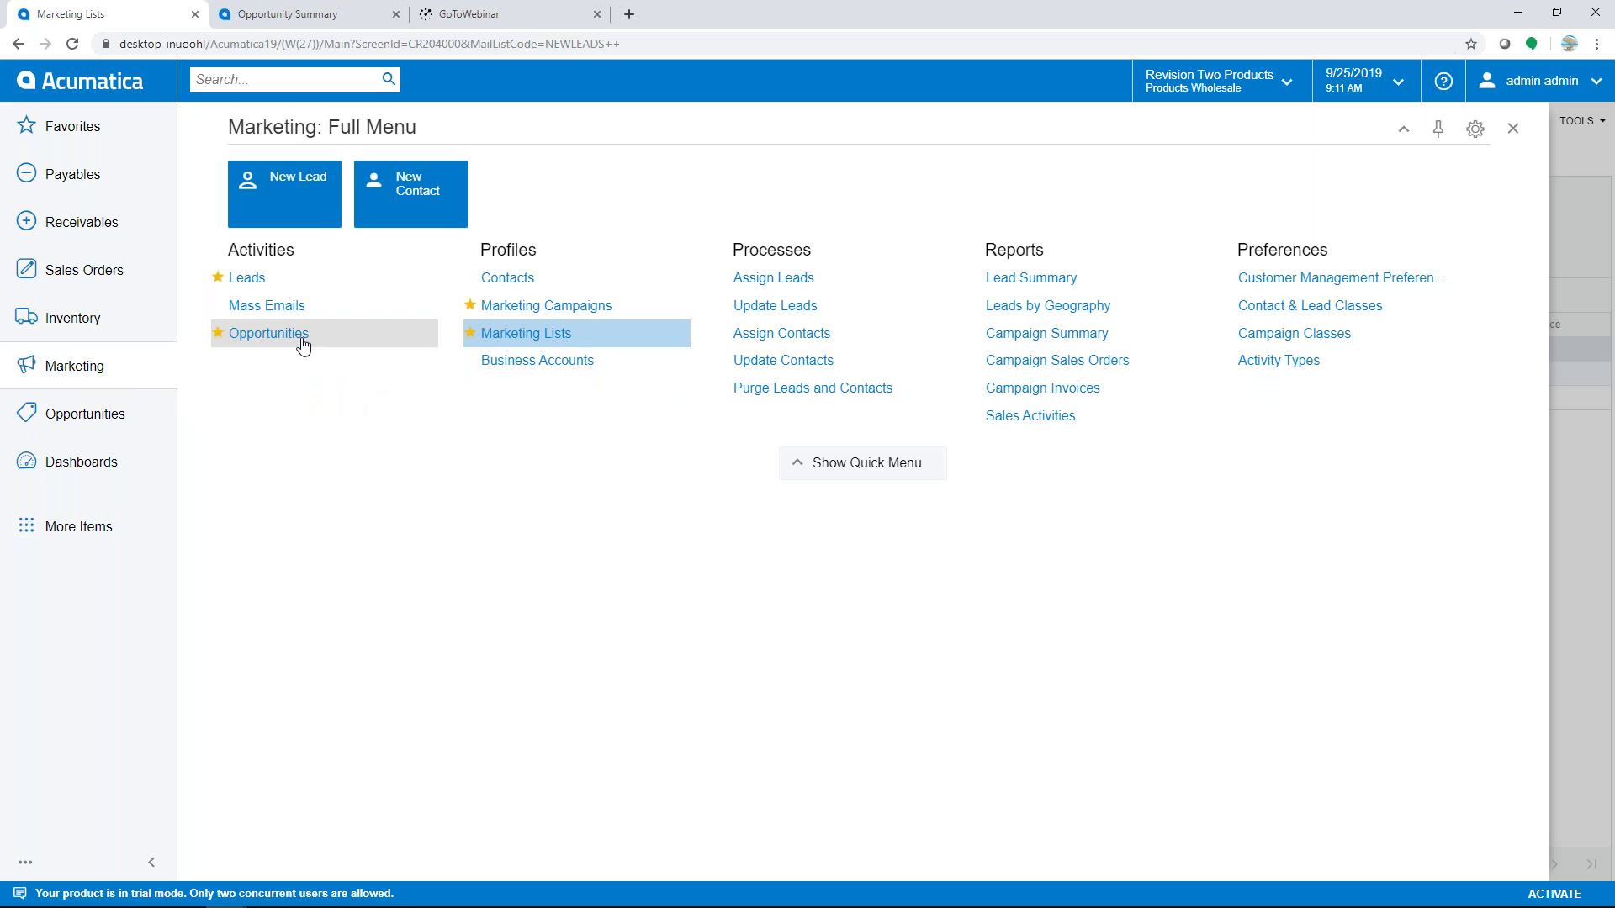
left_click(283, 319)
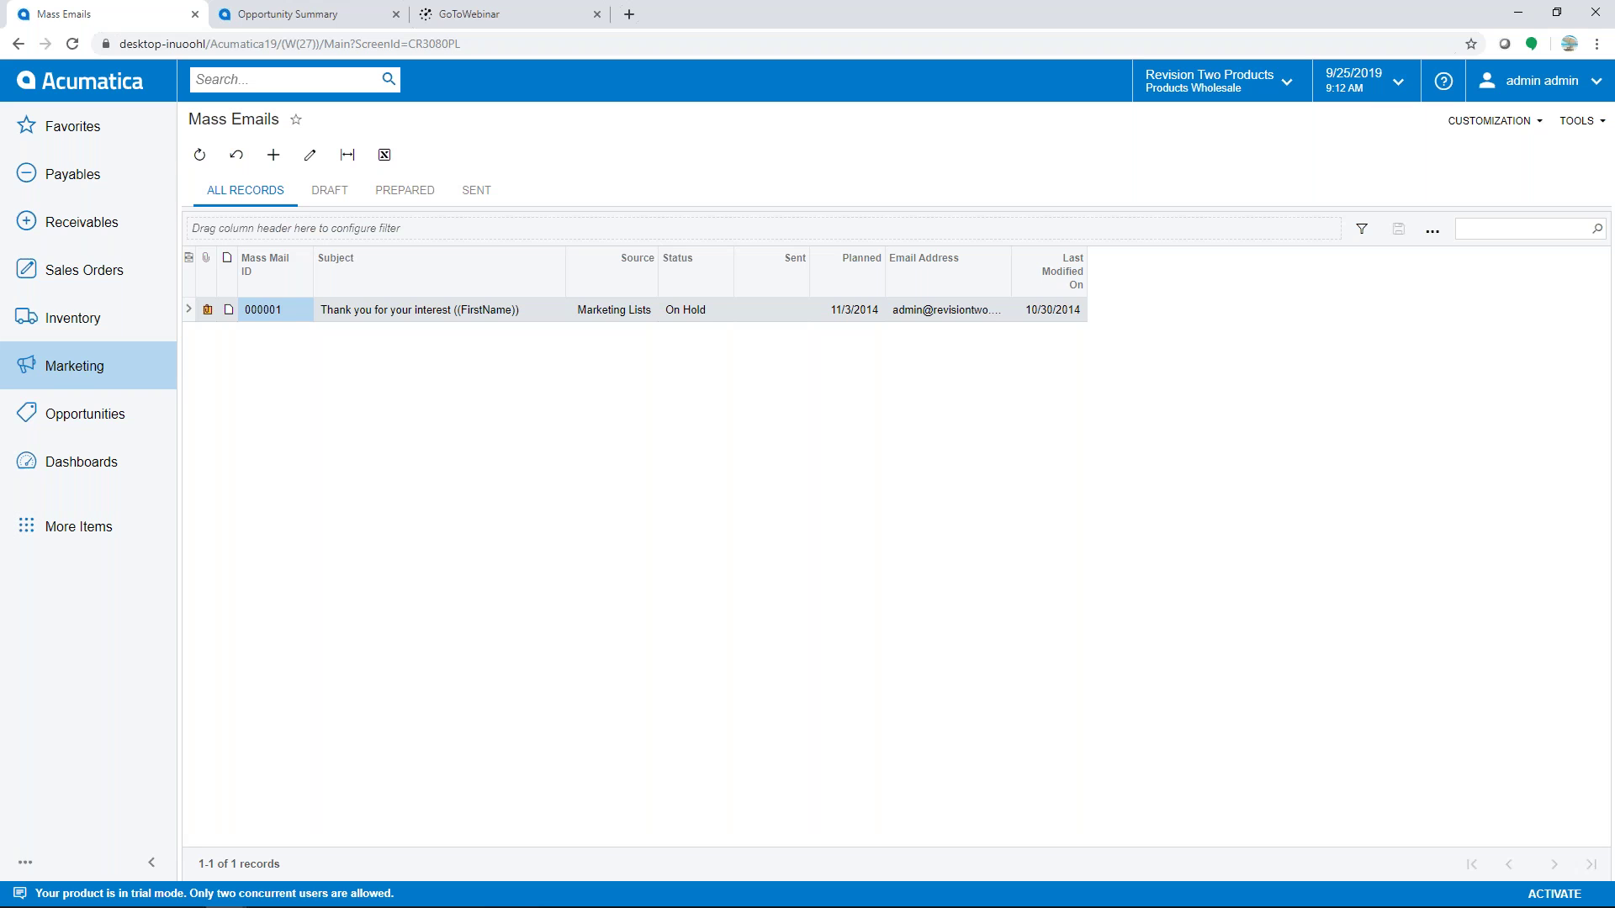
left_click(351, 310)
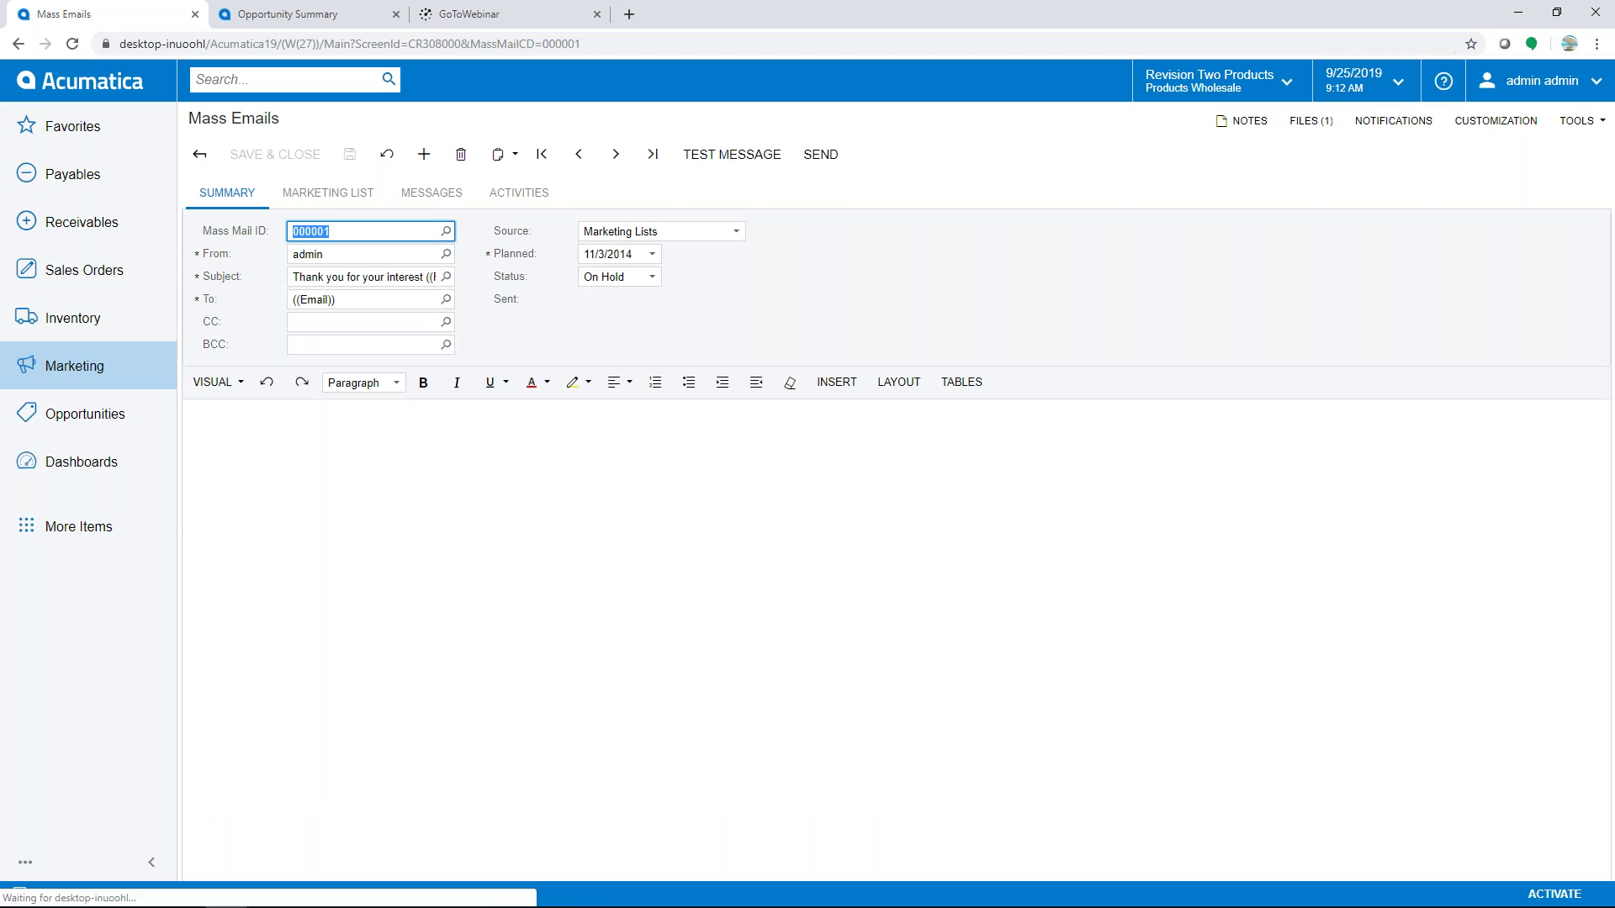
- Review the mass email's source and status options and the marketing list selected as its recipients
left_click(736, 233)
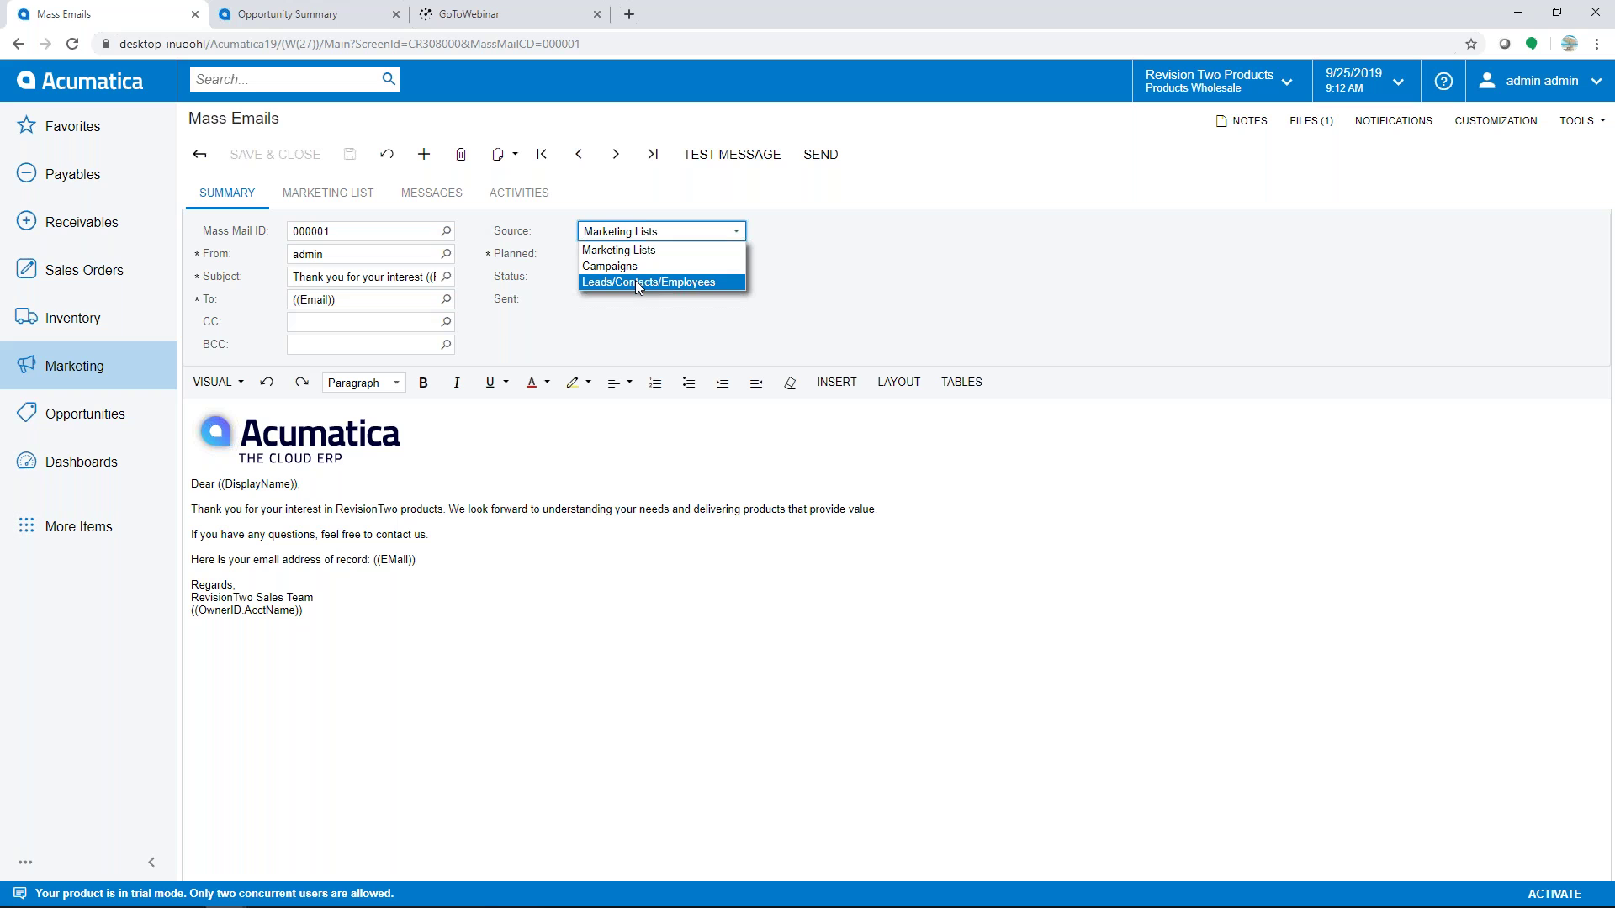
left_click(797, 266)
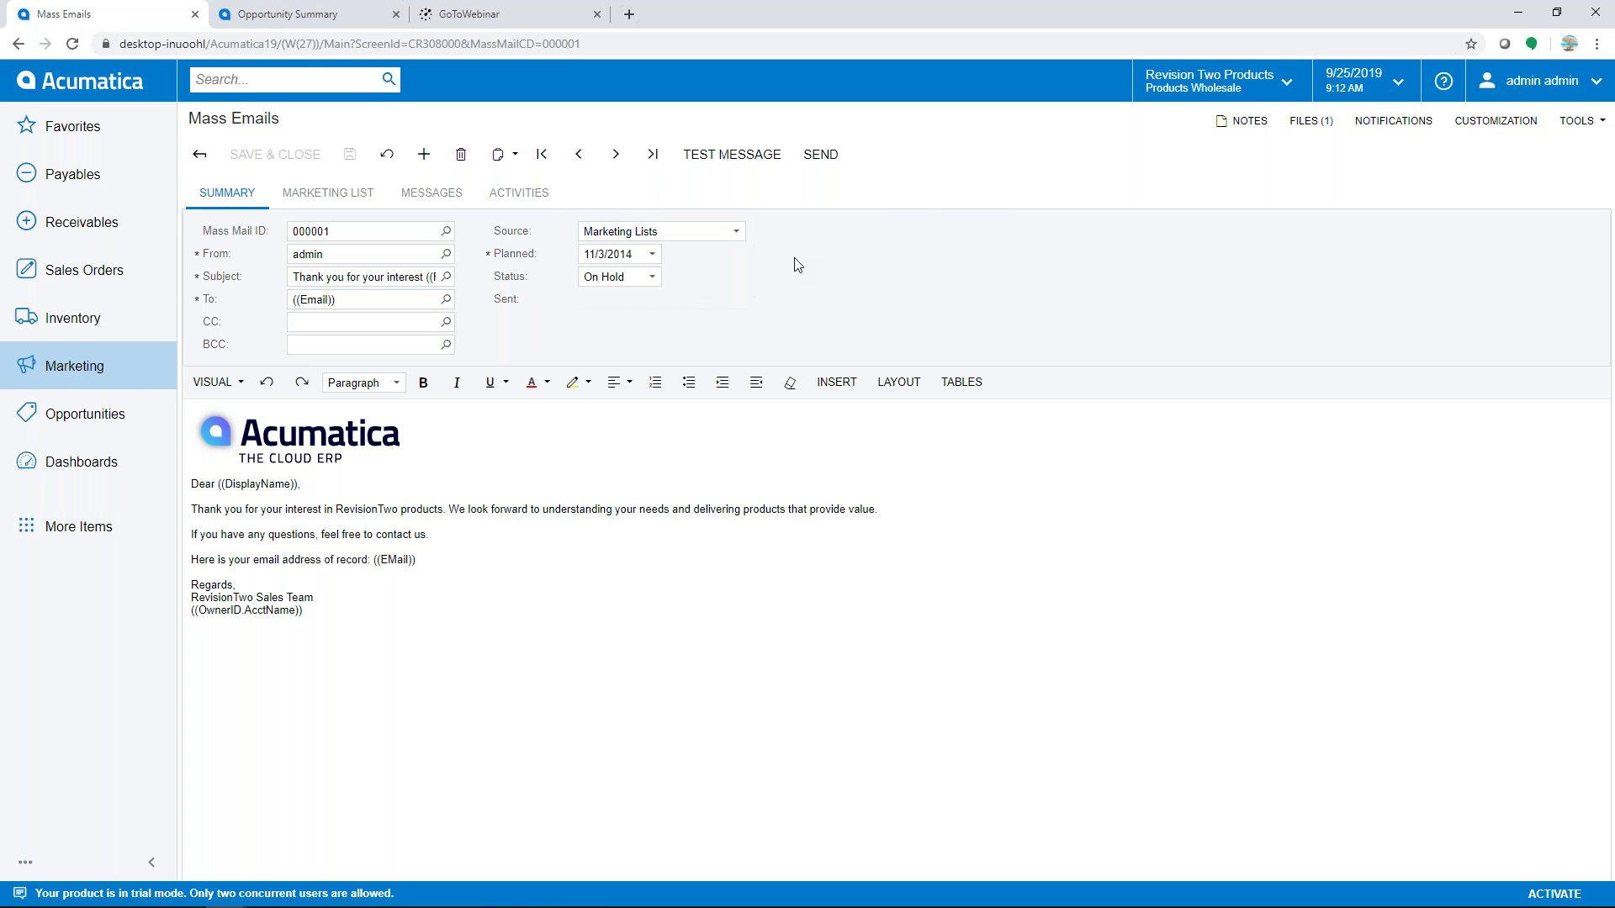
left_click(653, 281)
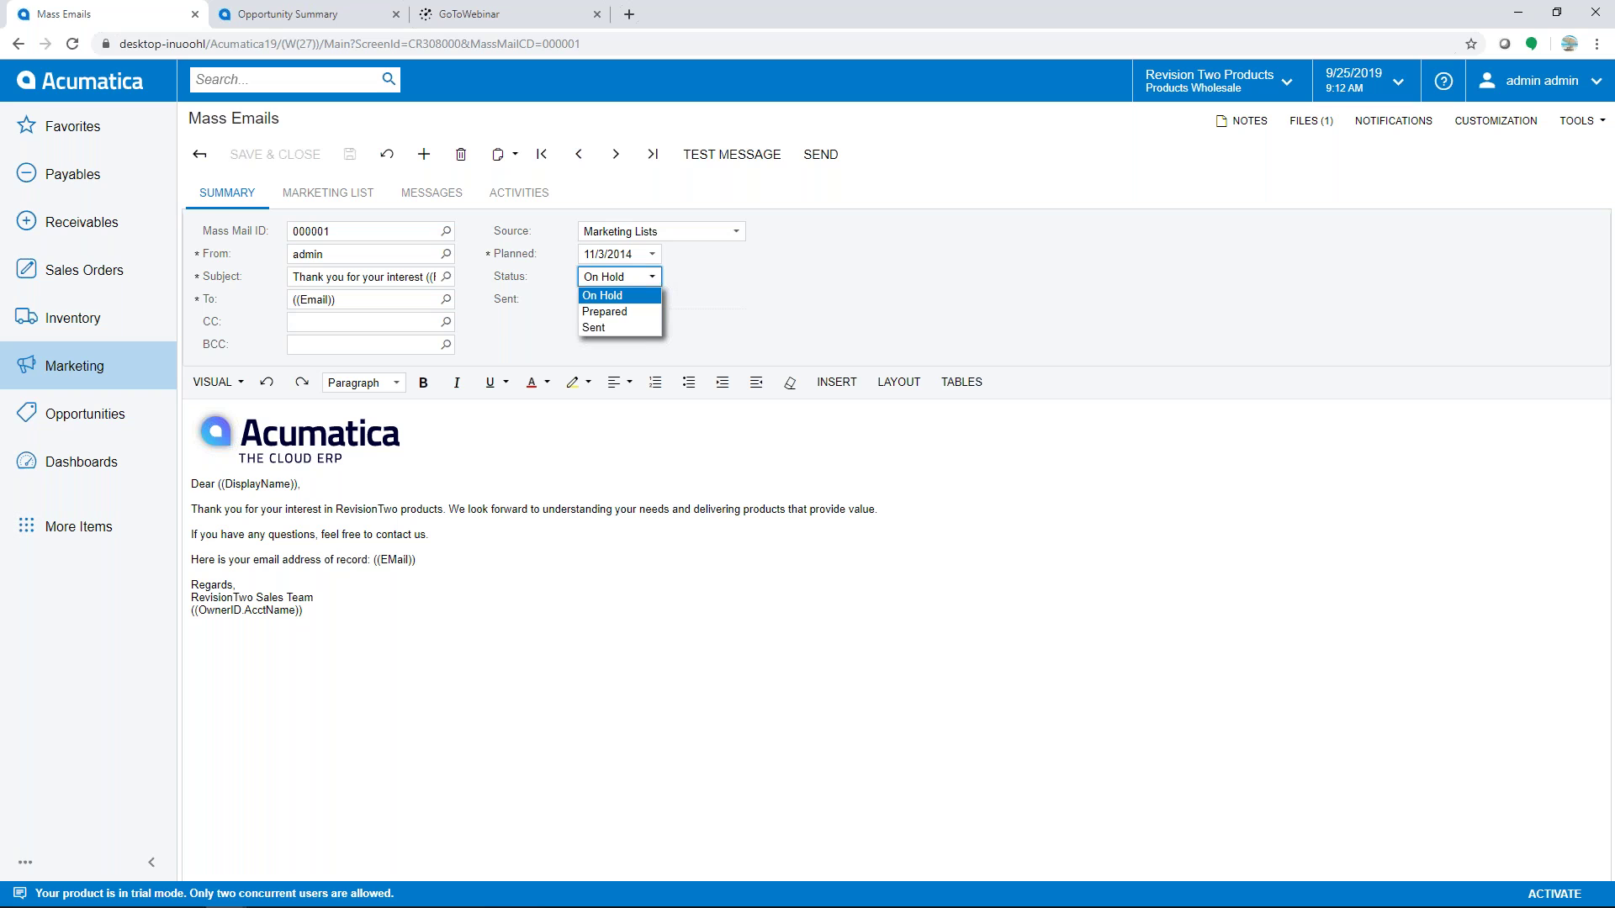
left_click(714, 280)
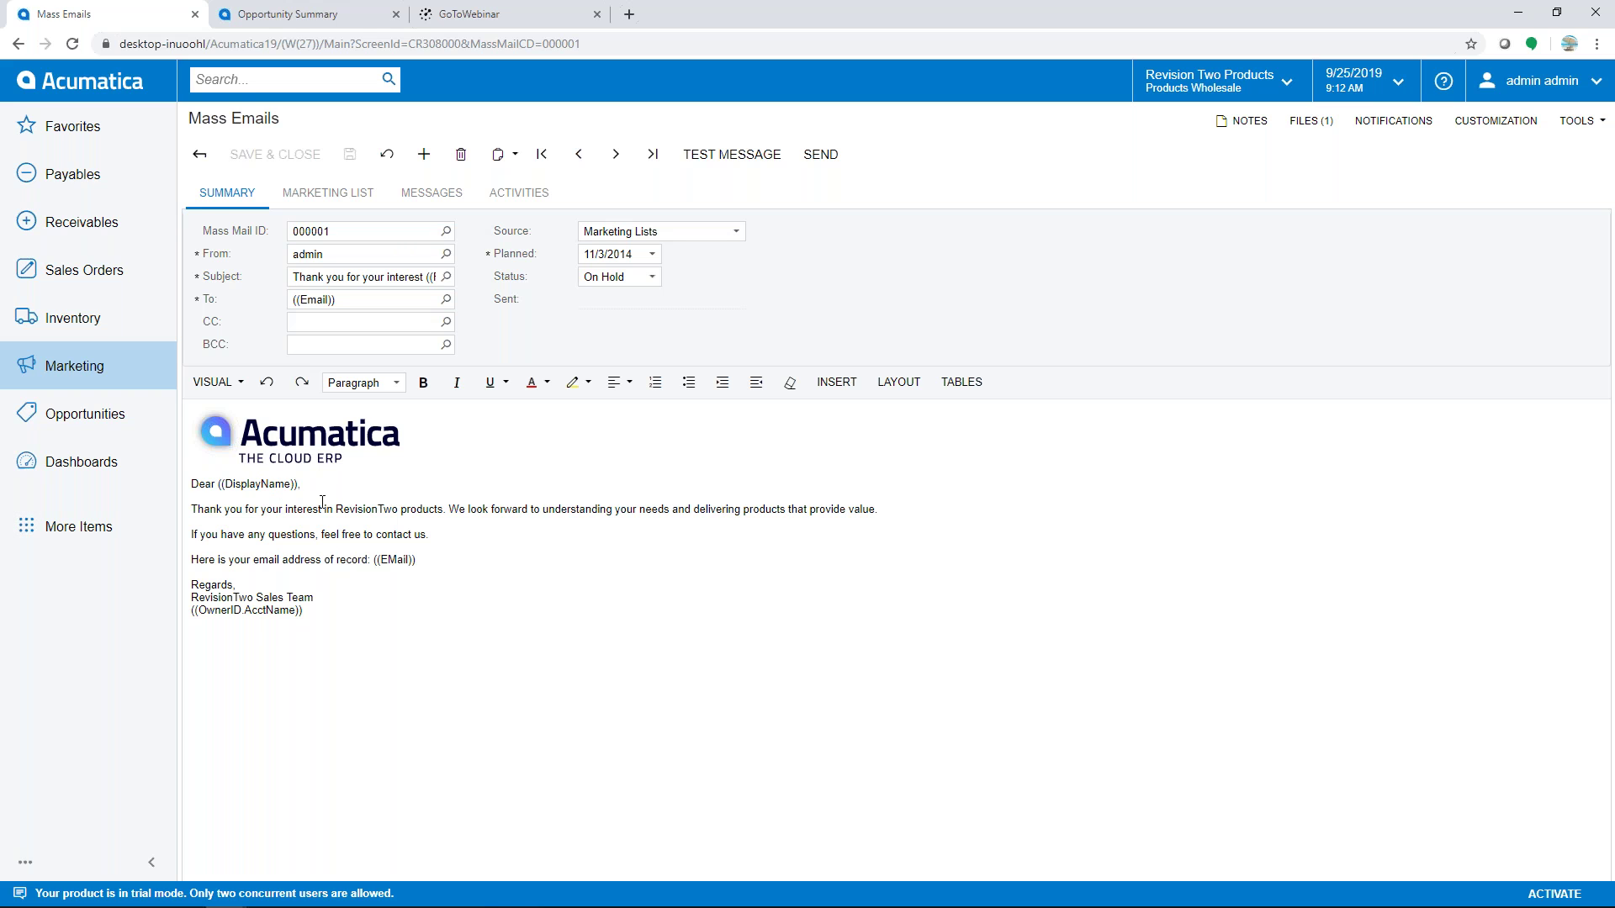
left_click(328, 193)
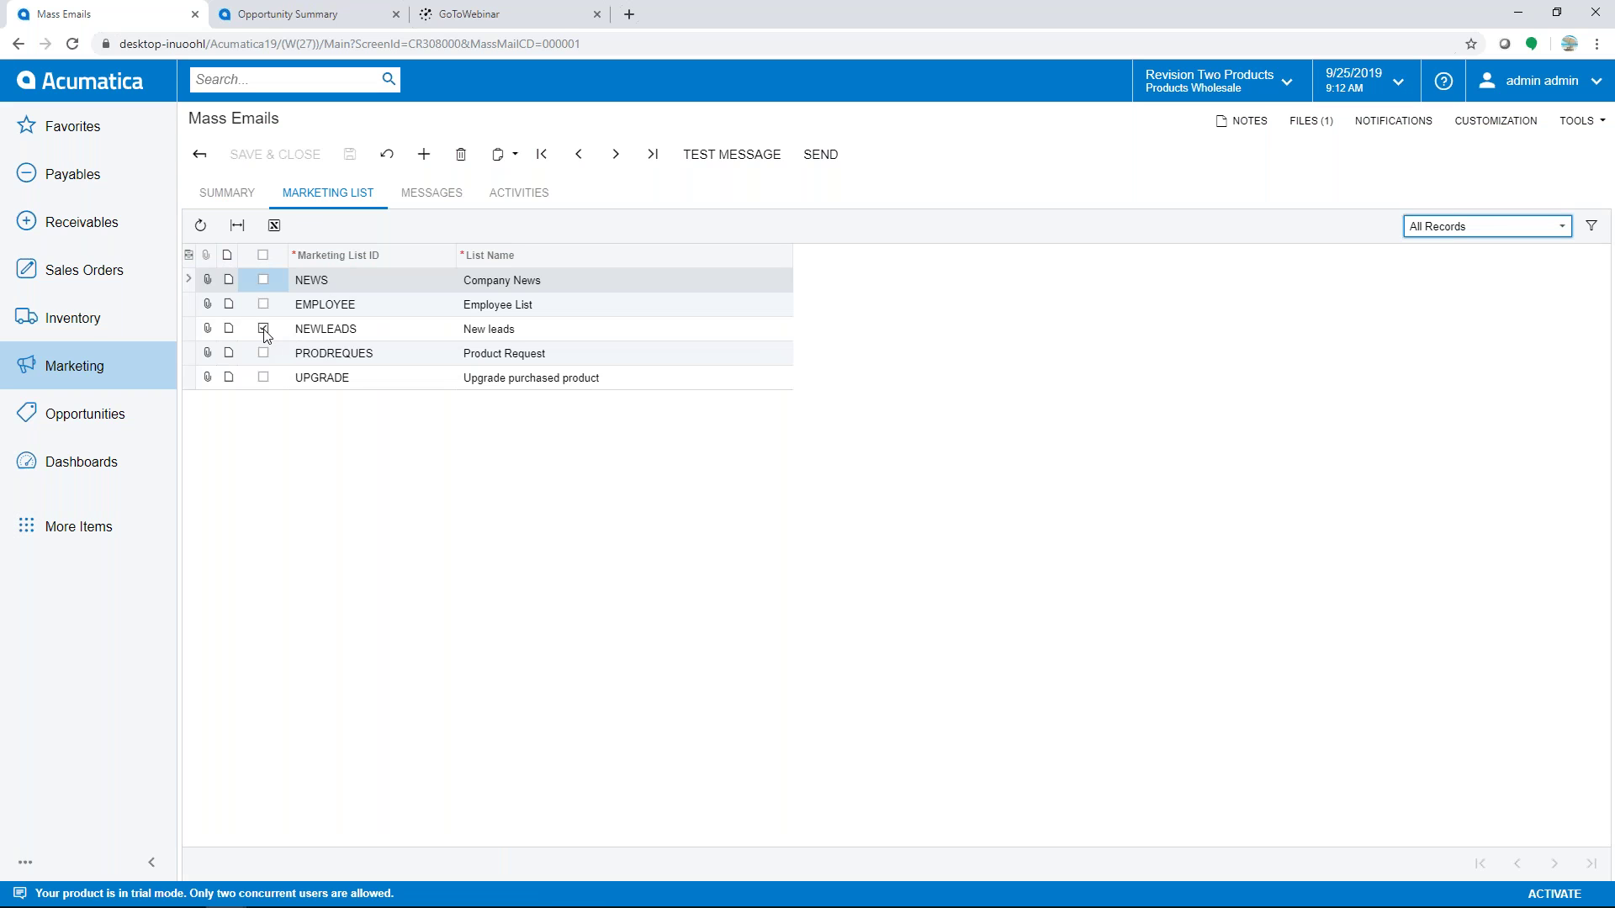
left_click(237, 196)
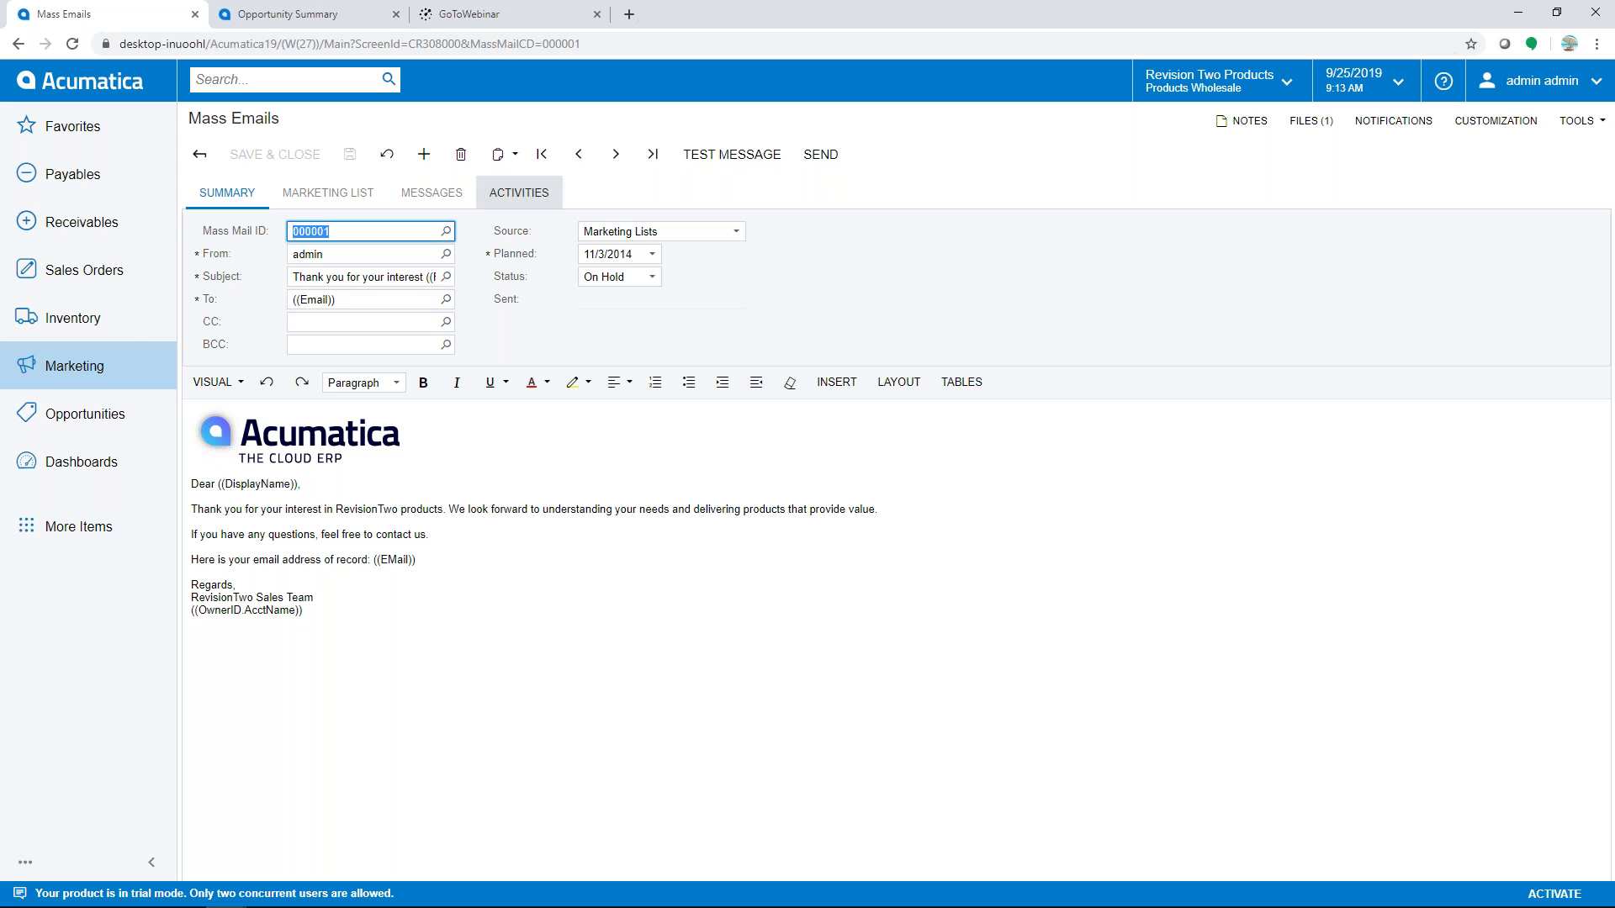
- Open the UPGRADE marketing campaign and review its planning details, statistics and stage options
left_click(79, 370)
left_click(533, 307)
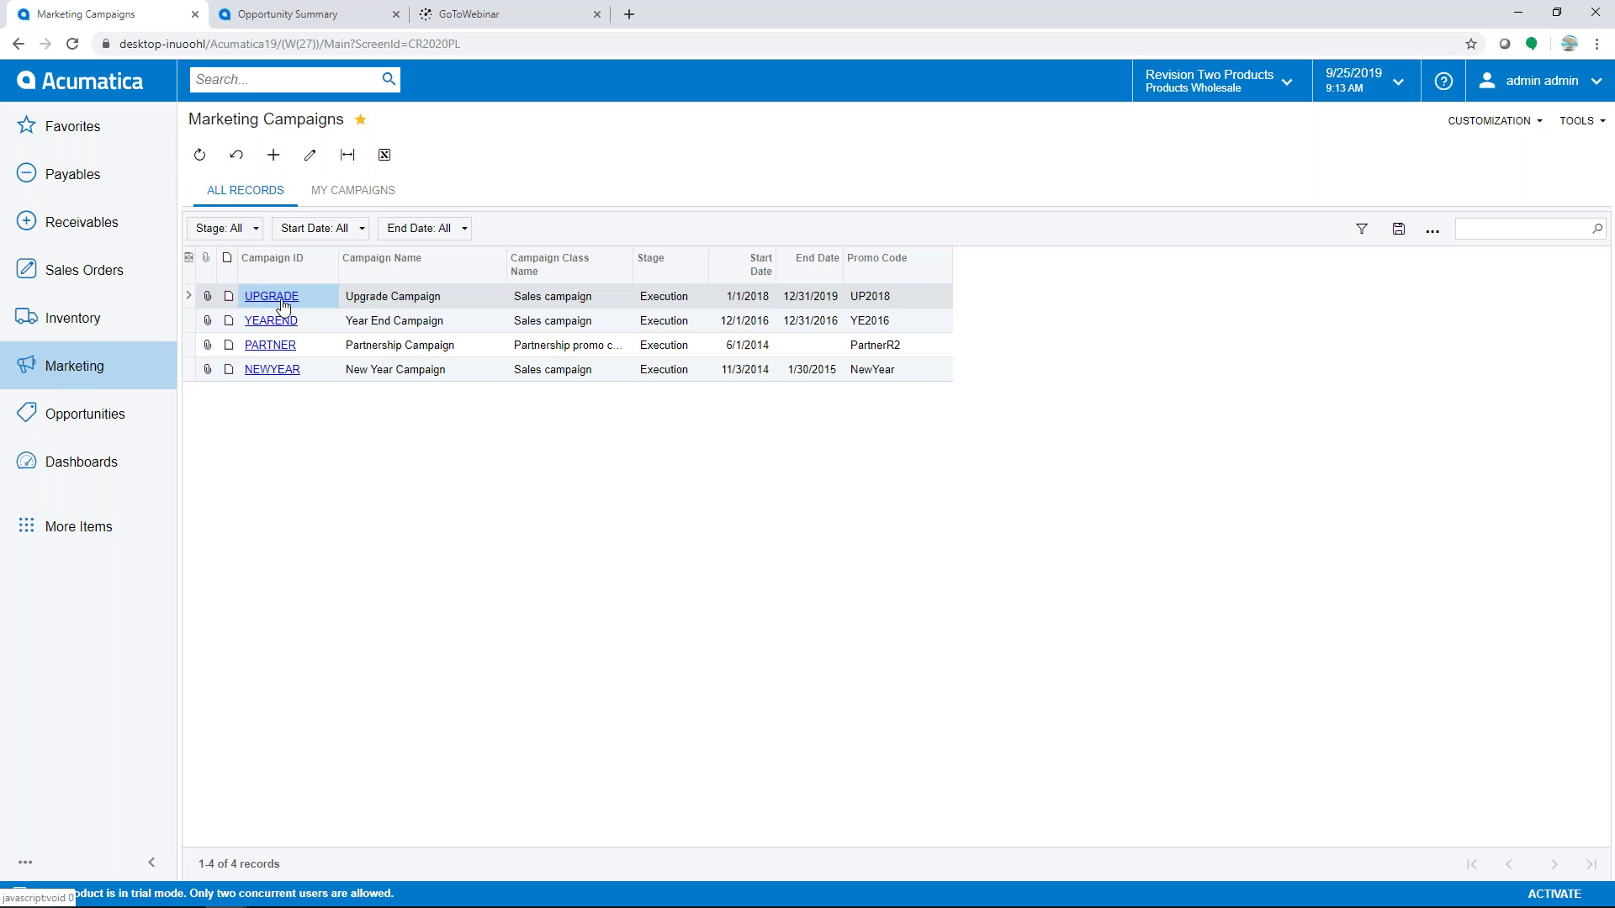
left_click(268, 300)
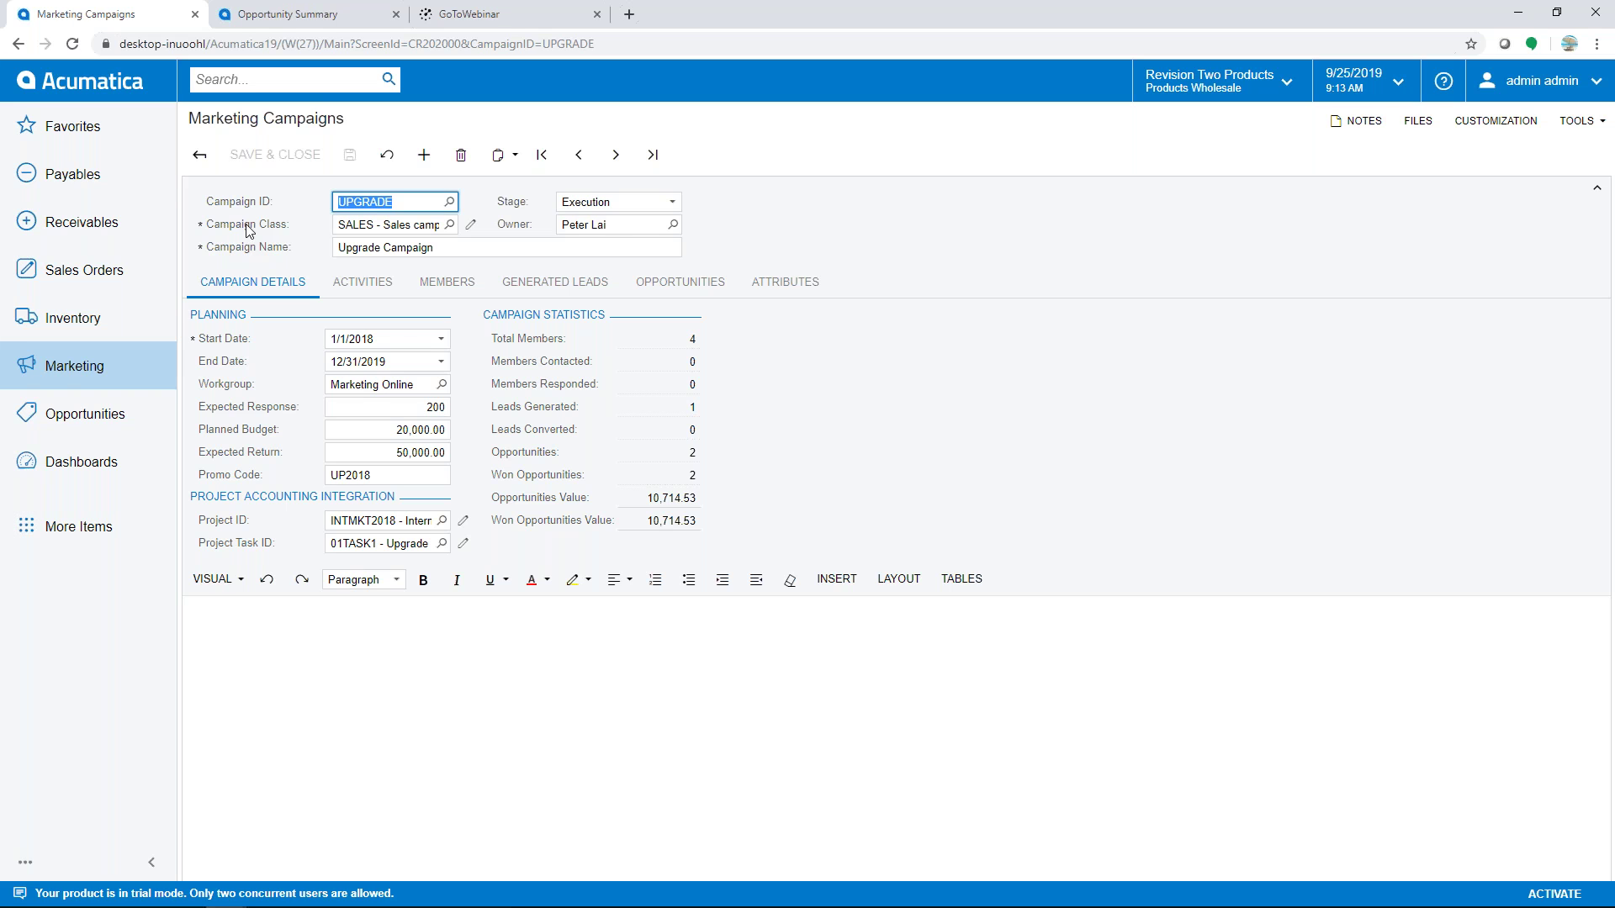
left_click(671, 204)
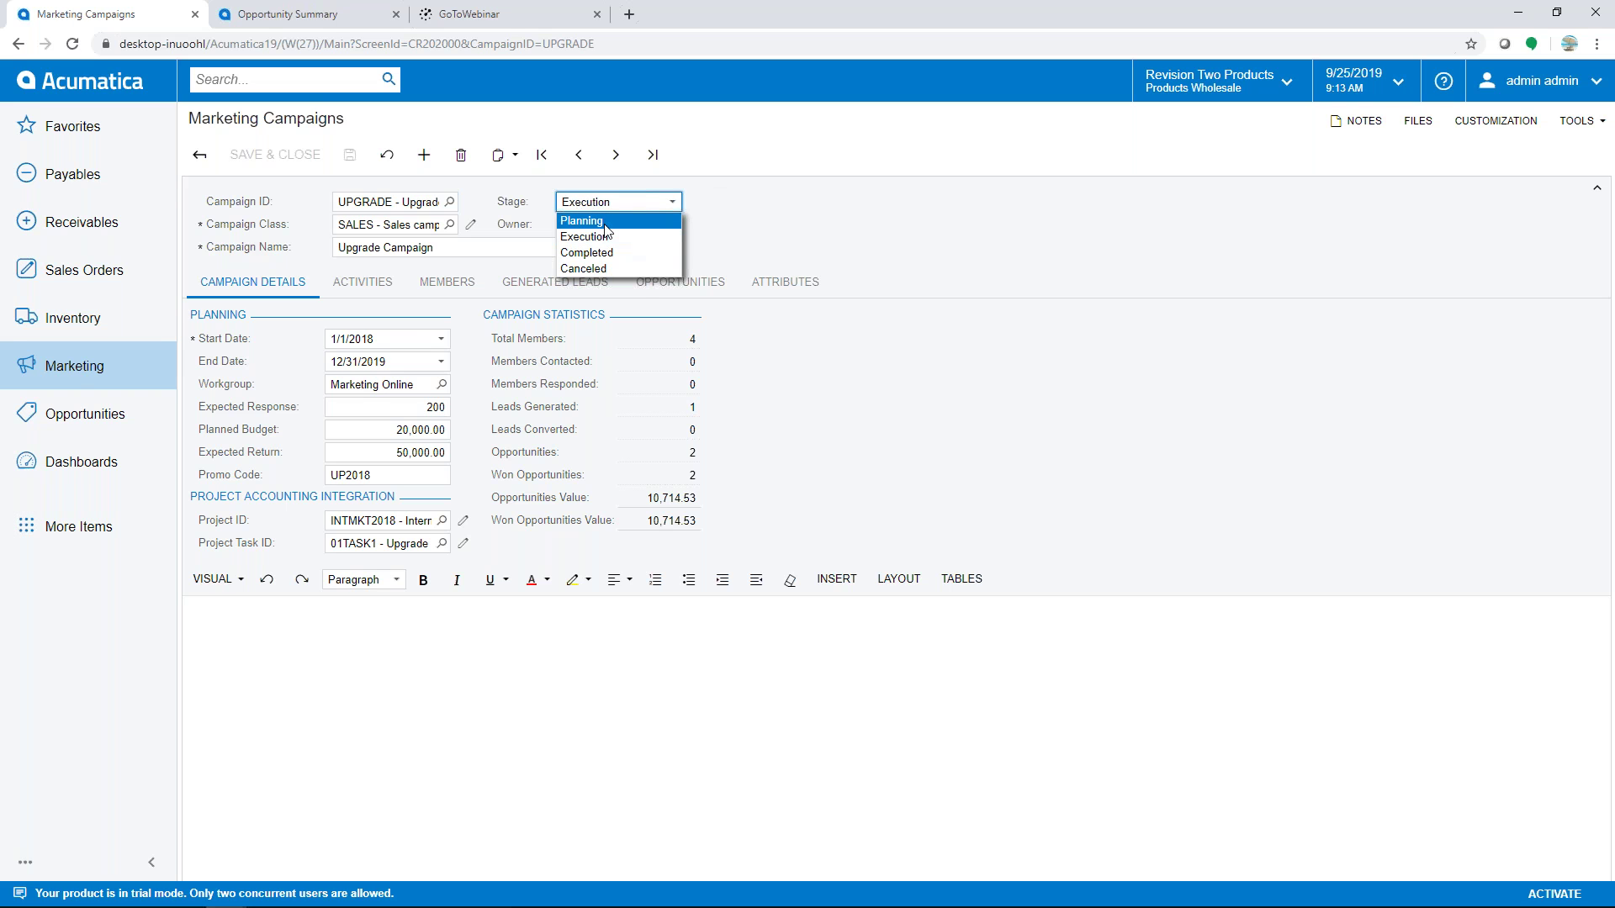
left_click(748, 230)
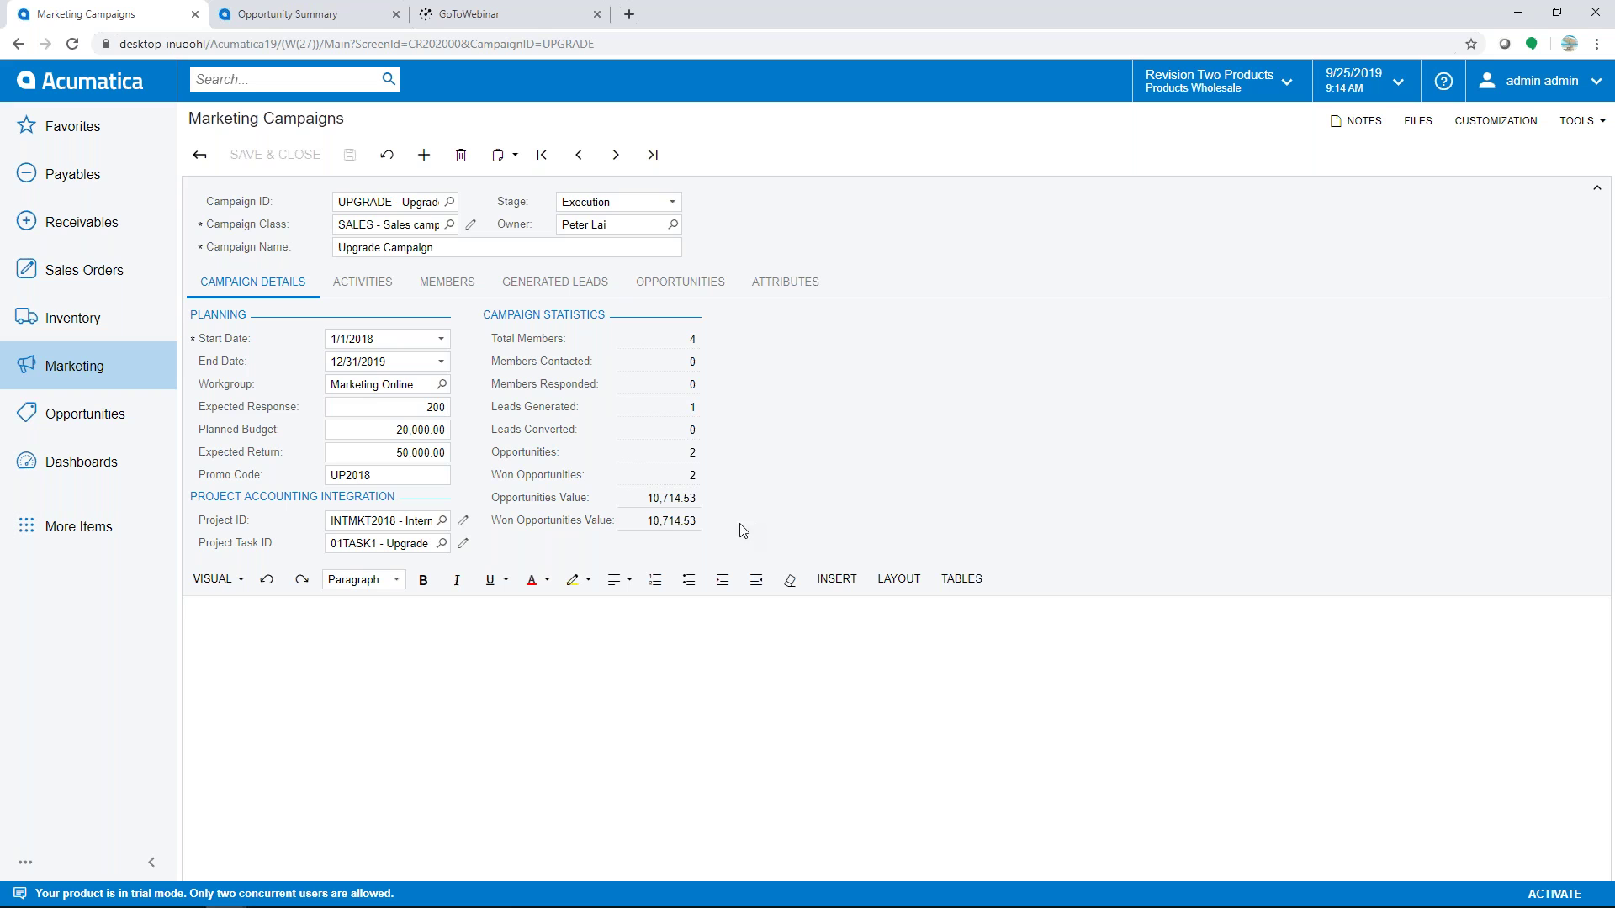
- Review the campaign's members, the data sources for adding new members, its generated leads and its opportunities
left_click(439, 289)
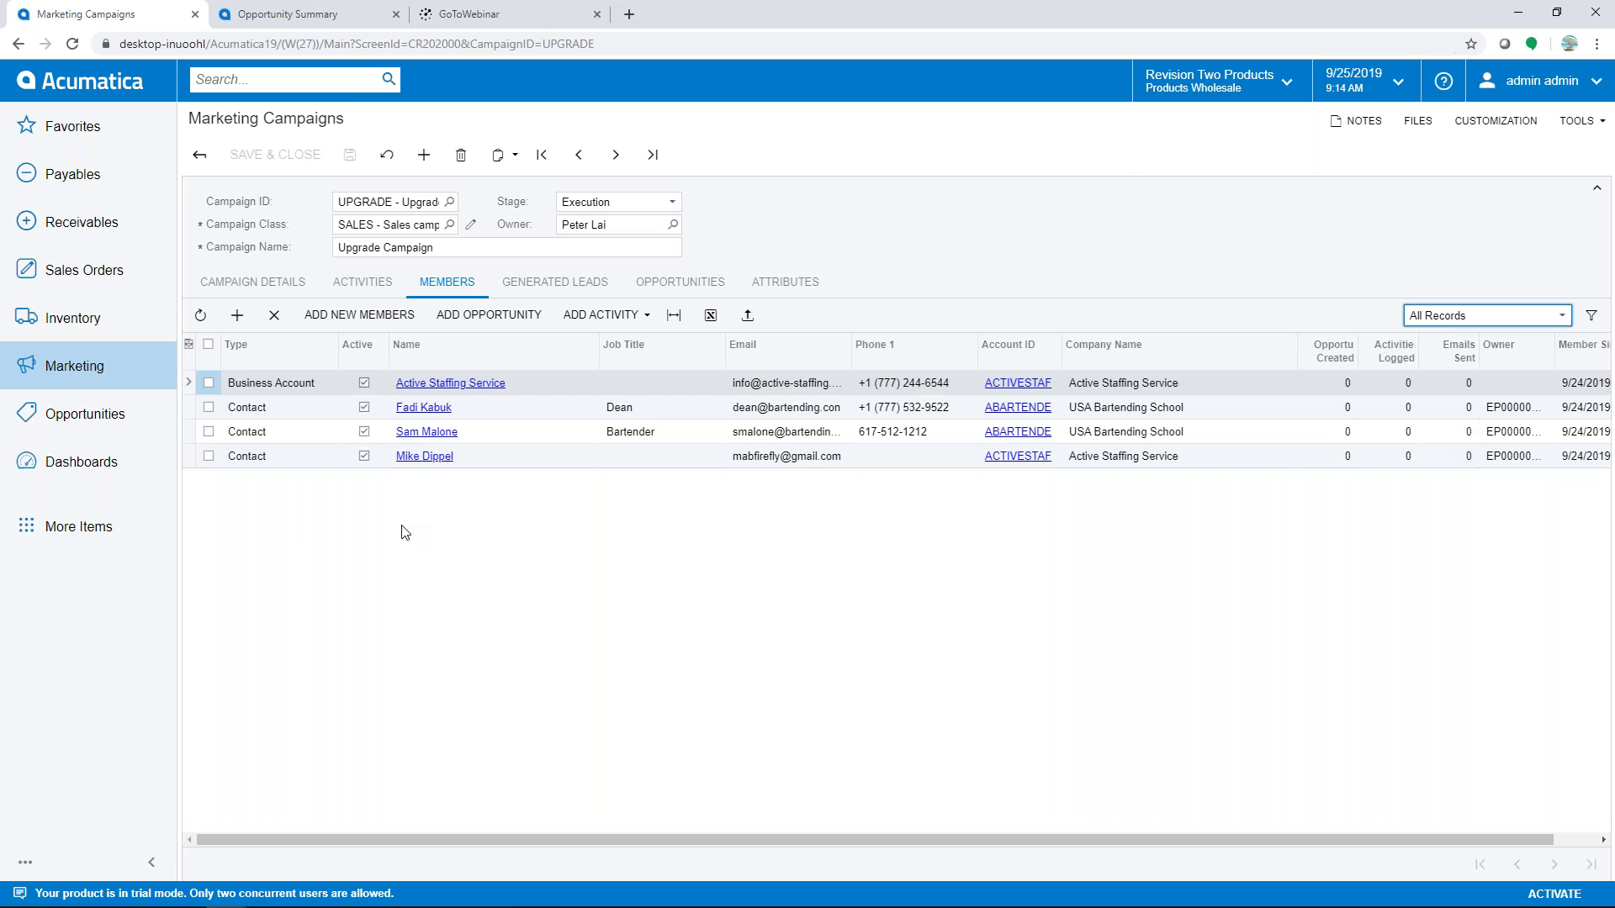
left_click(353, 317)
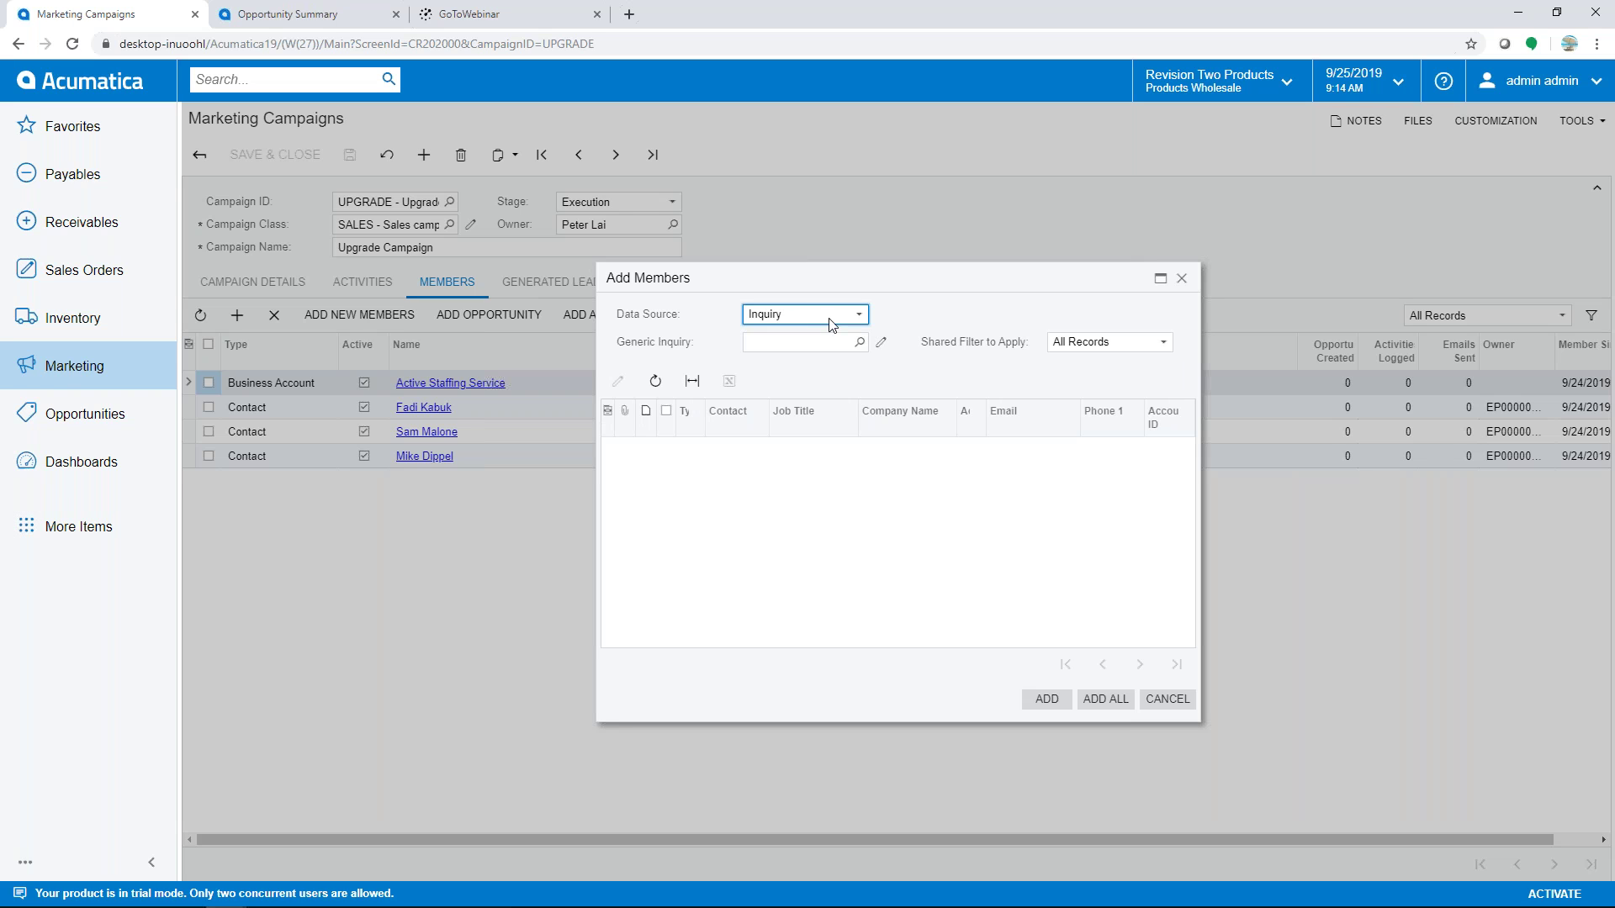
left_click(858, 316)
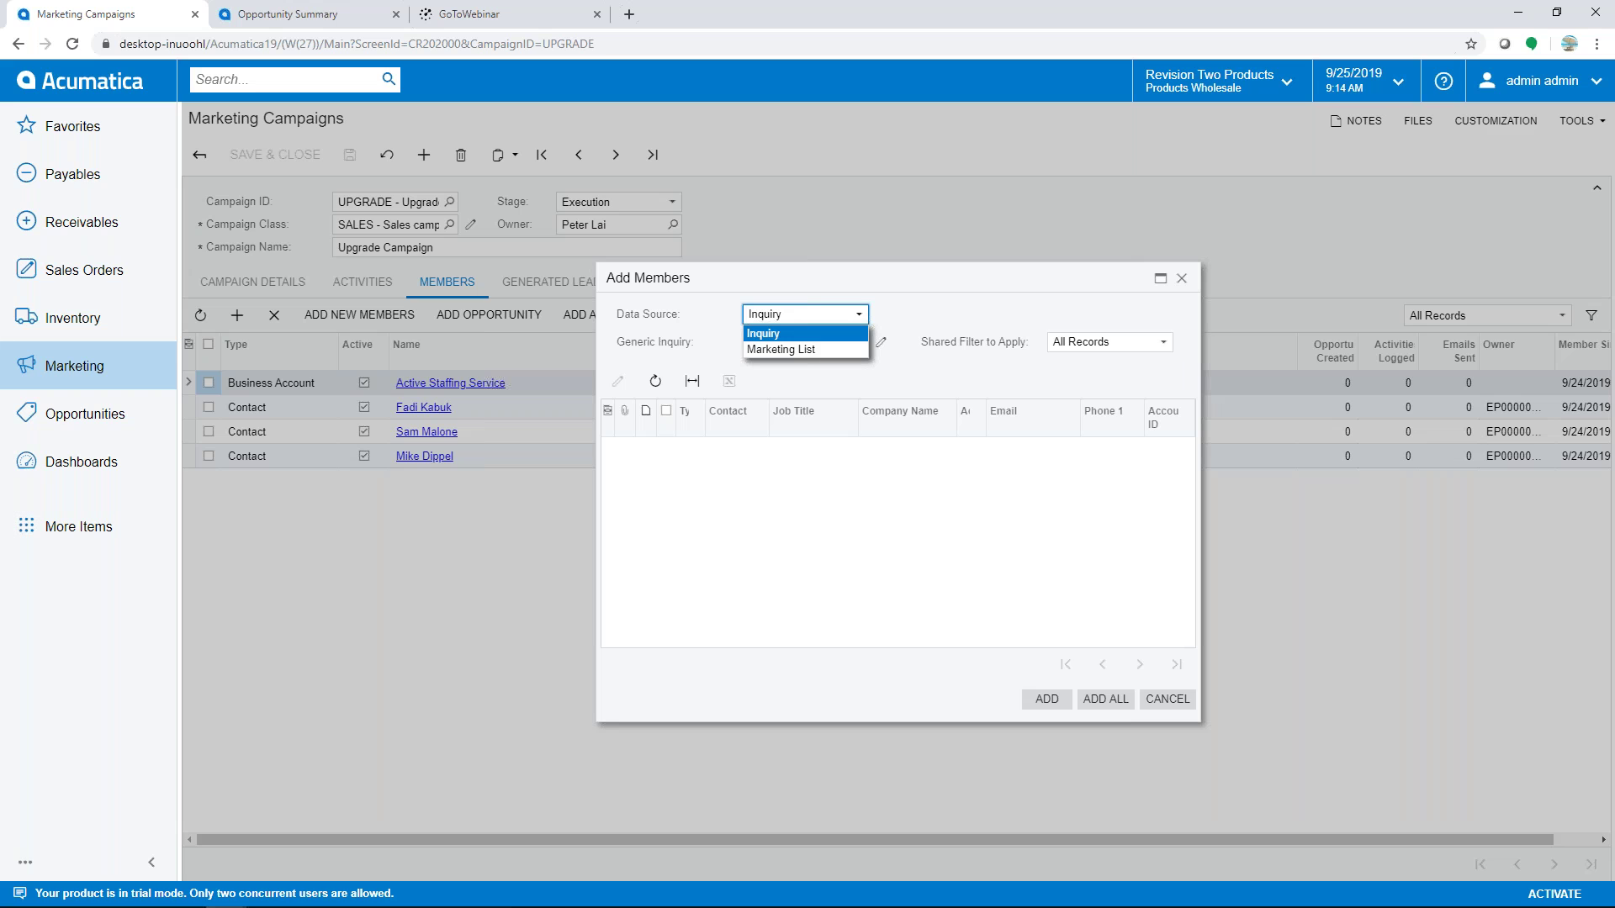
left_click(856, 333)
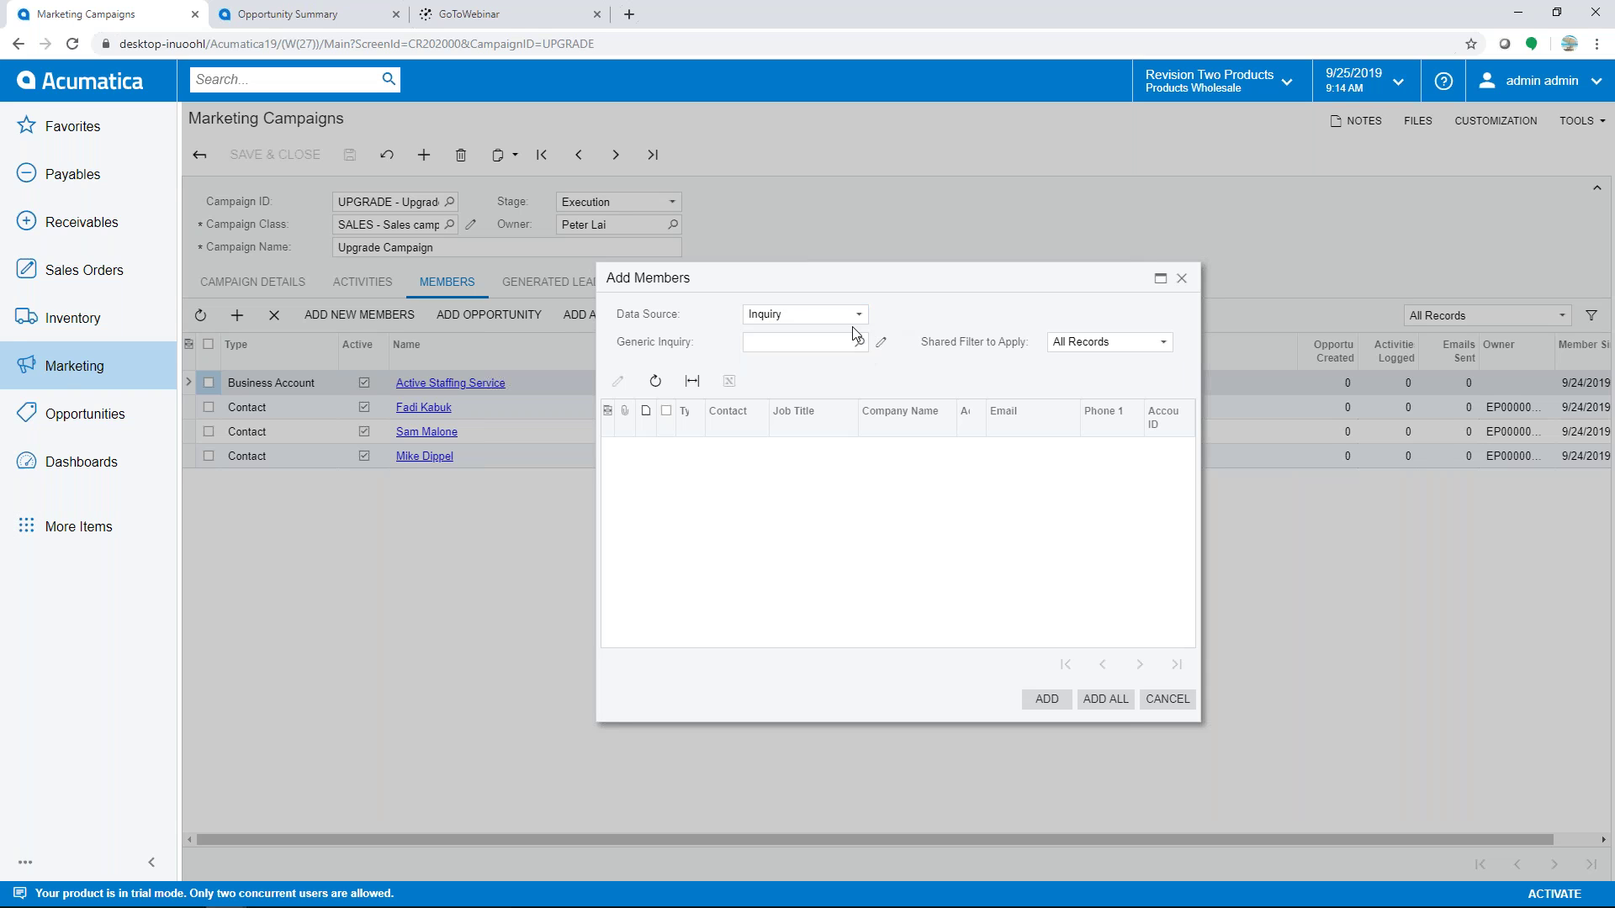
left_click(1182, 279)
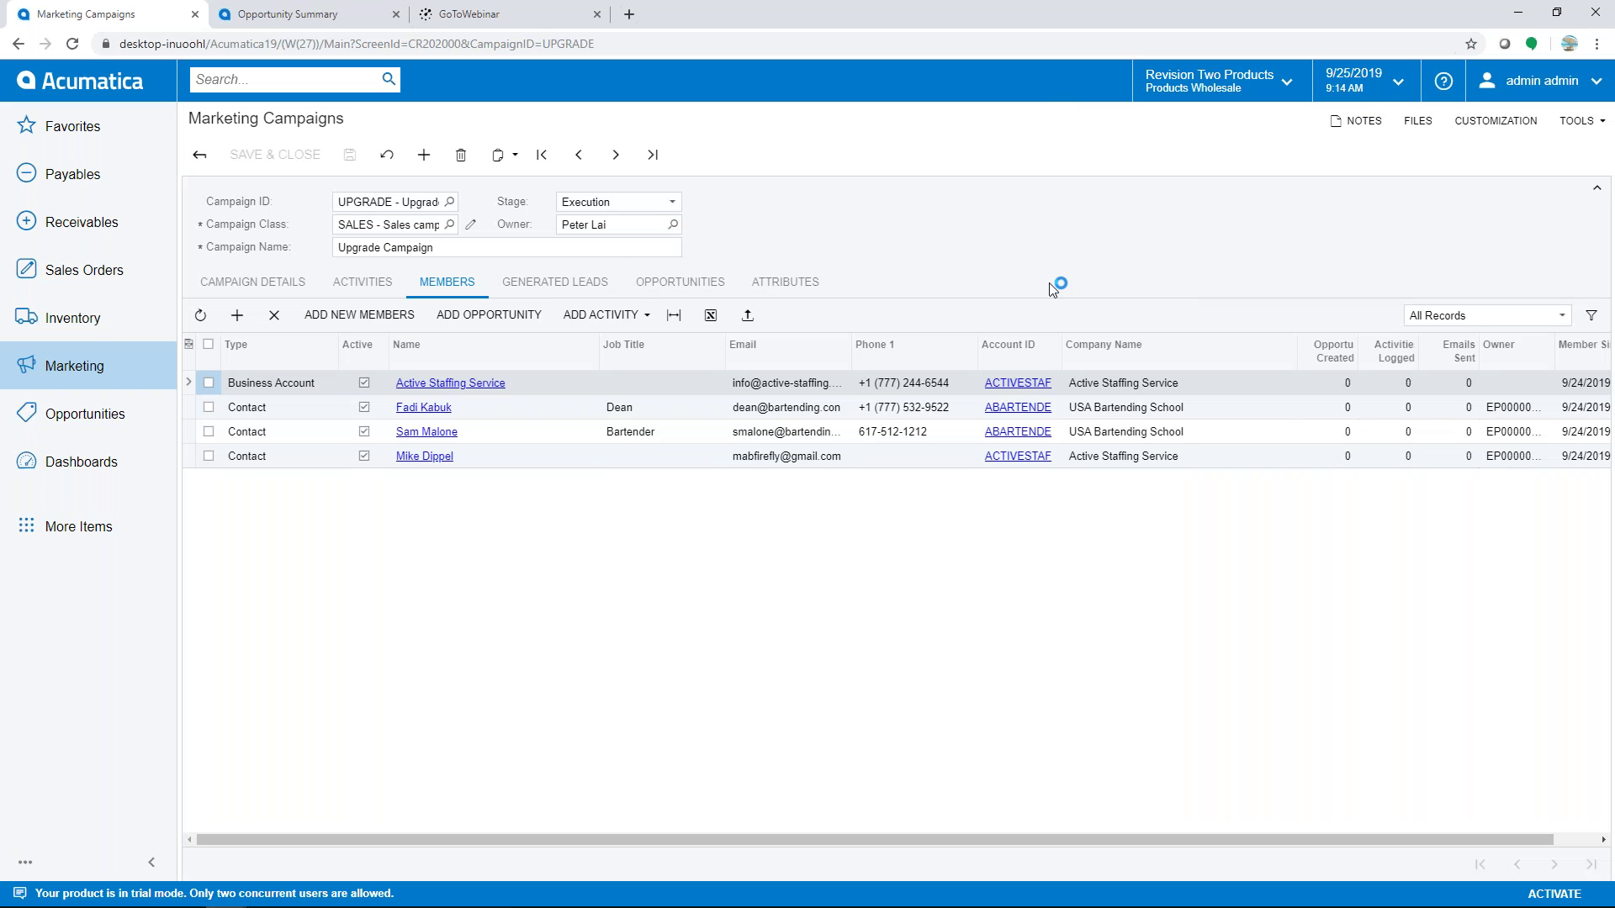
left_click(557, 286)
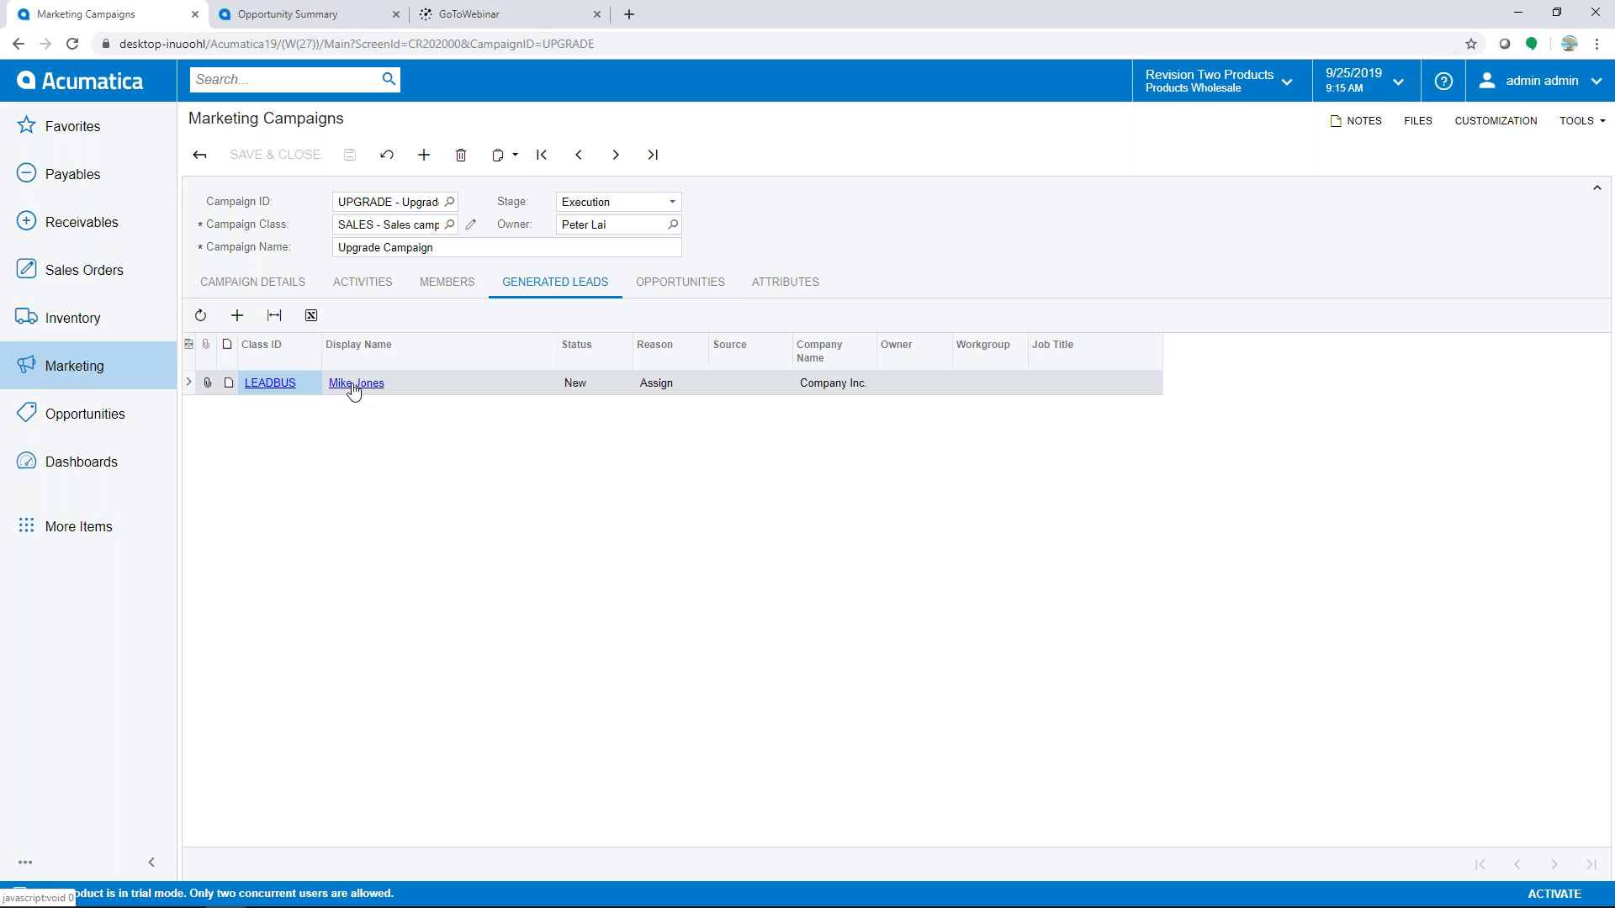
left_click(680, 282)
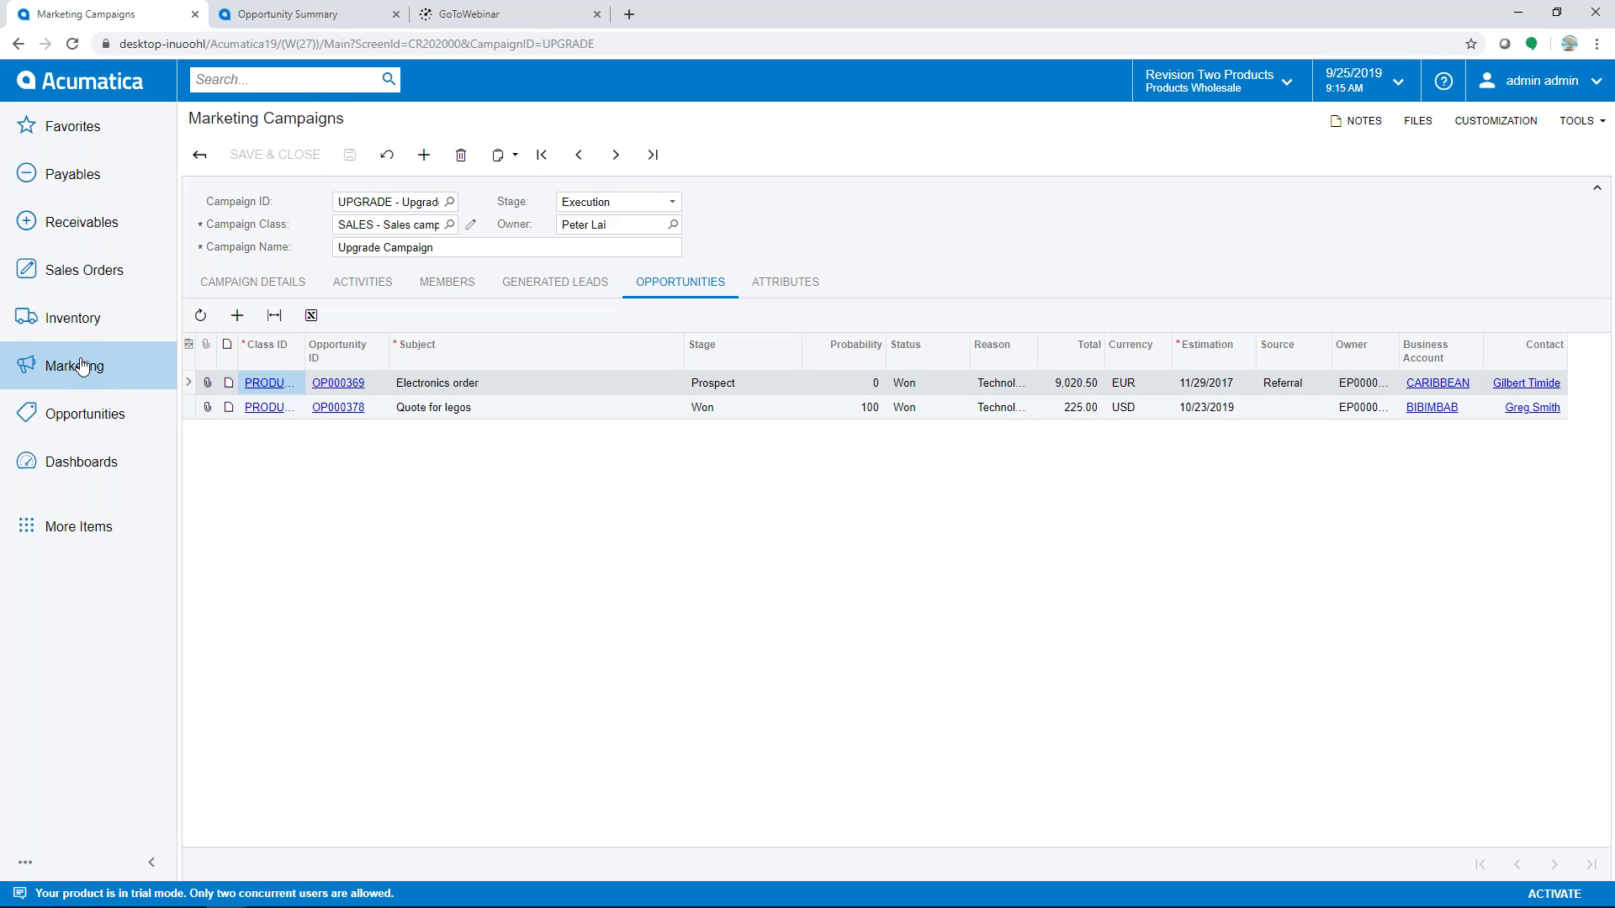
- Return to the Salesperson dashboard and switch to the Outlook inbox
left_click(80, 99)
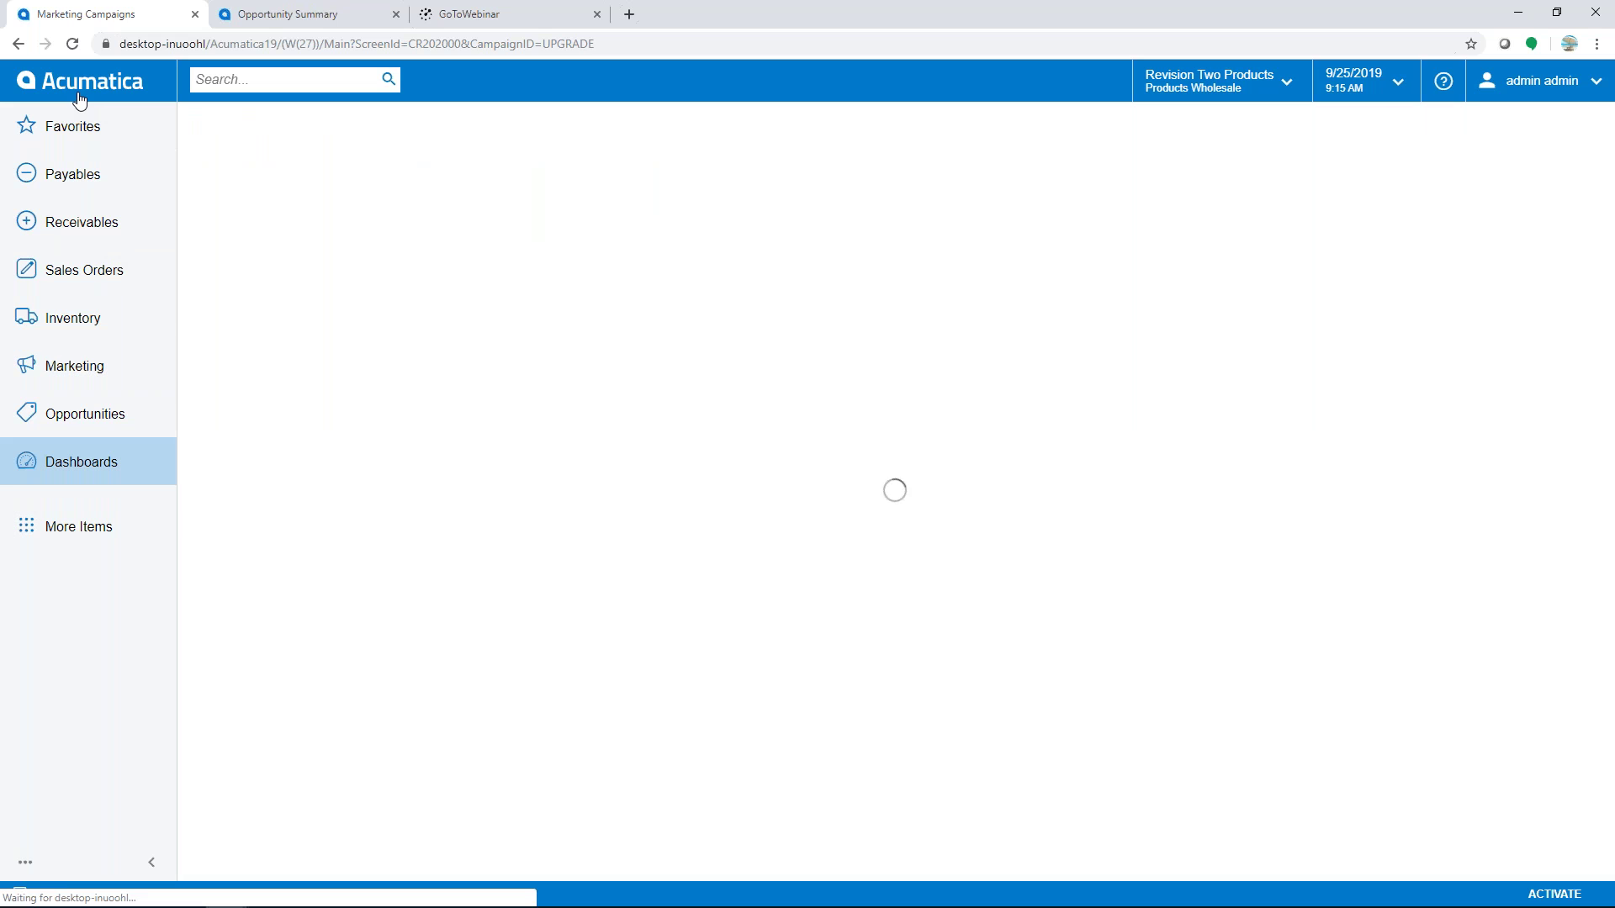
mouse_move(133, 902)
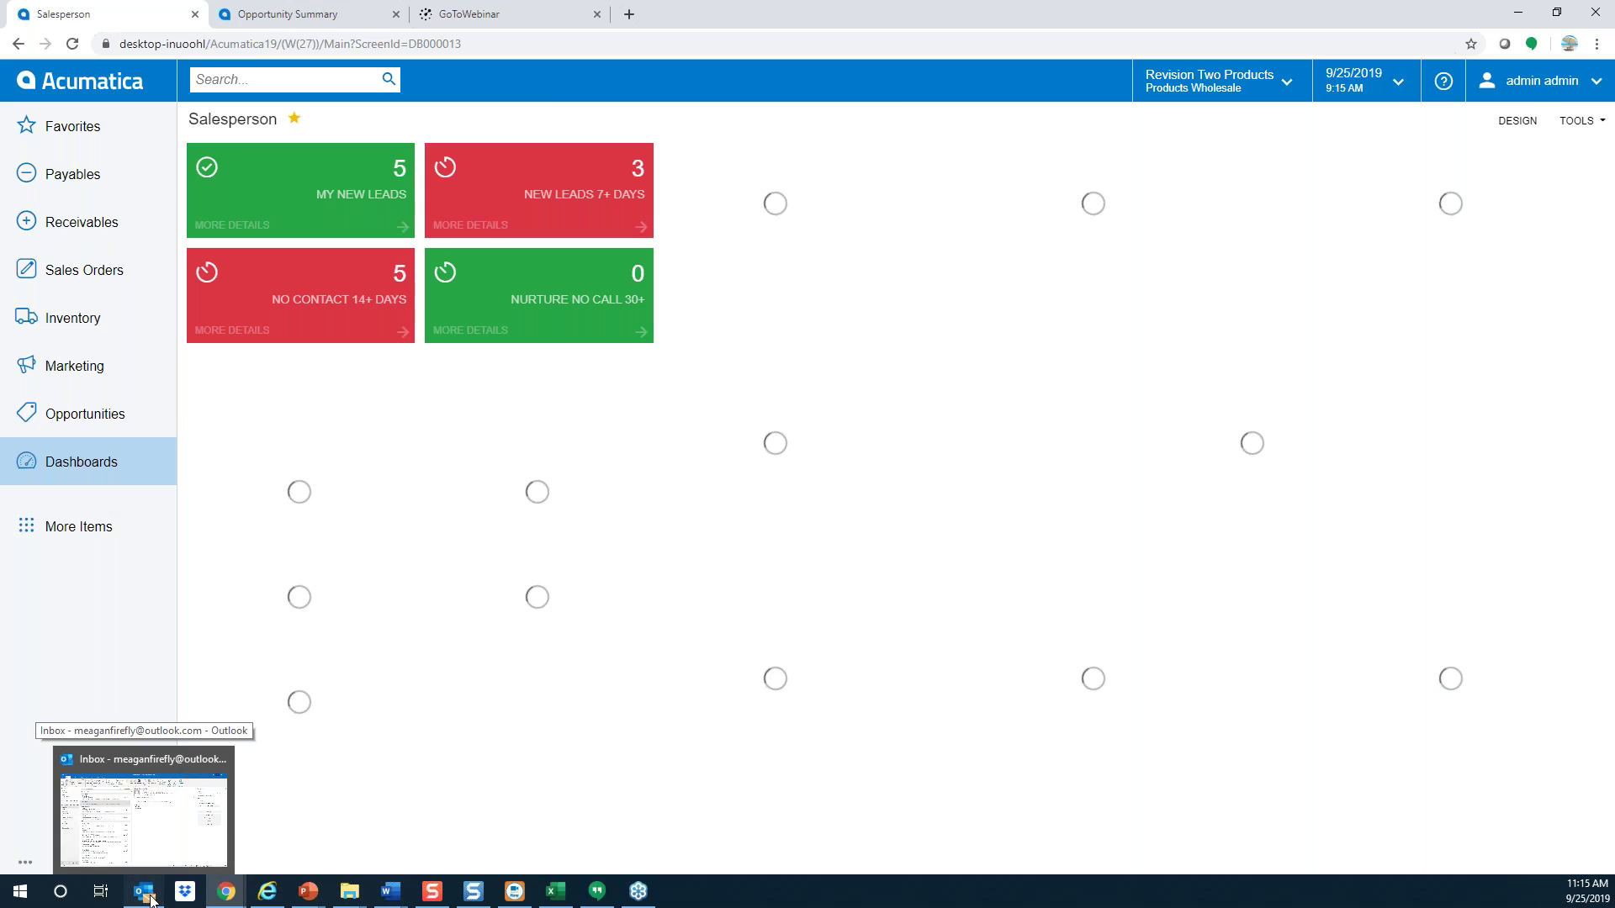
left_click(149, 900)
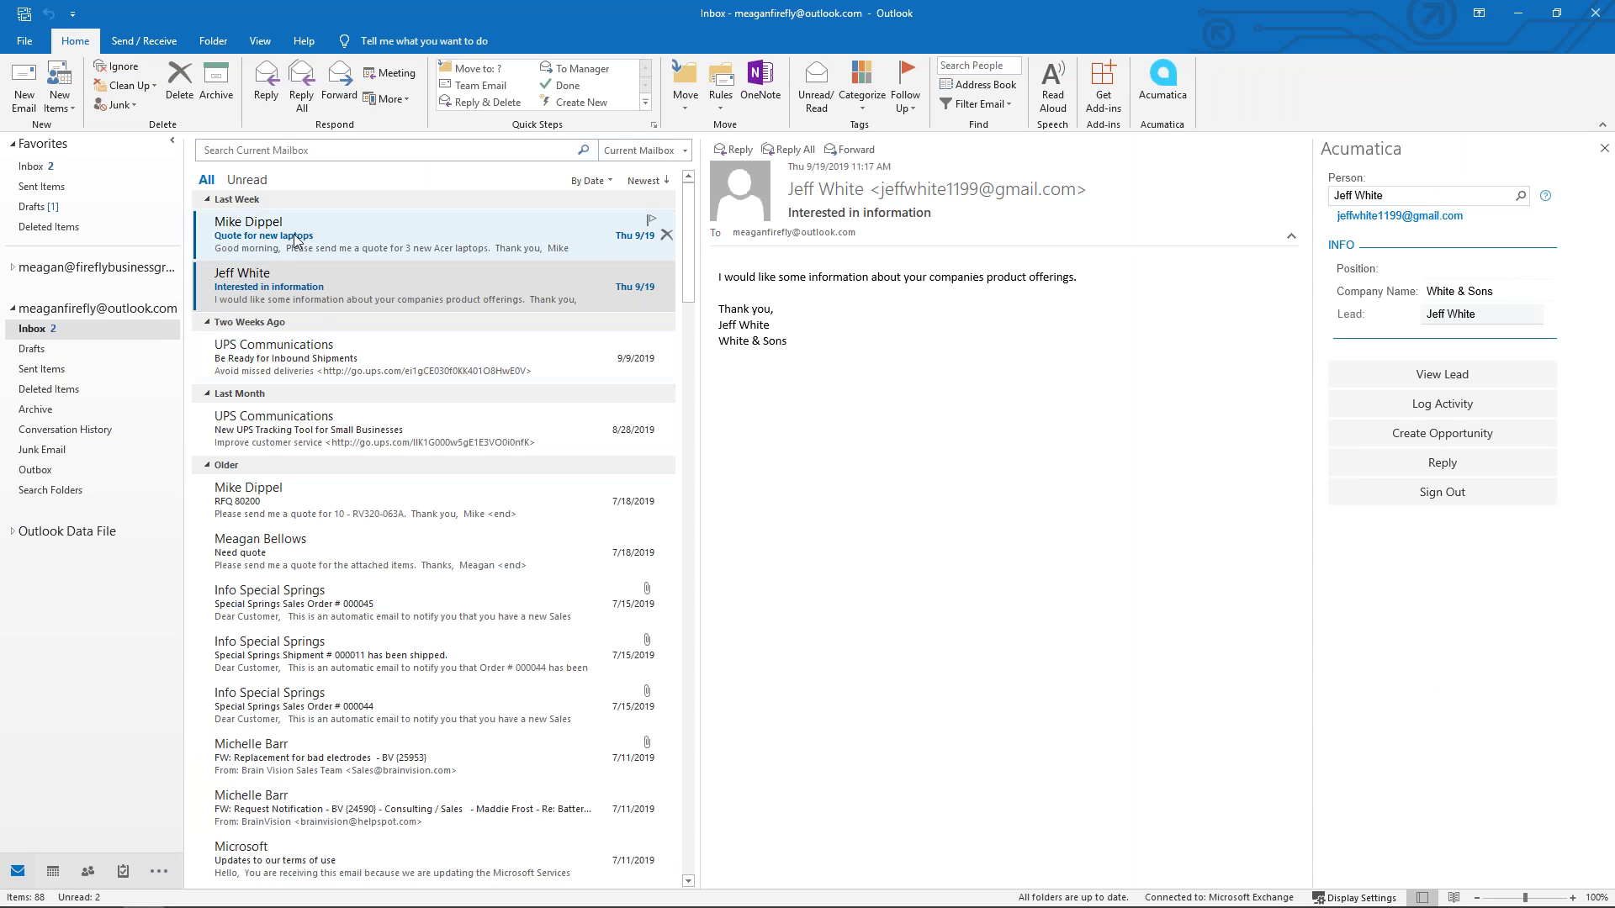
- Create an opportunity from the "Quote for new laptops" email with the Acumatica add-in, keeping the proposed details
left_click(294, 235)
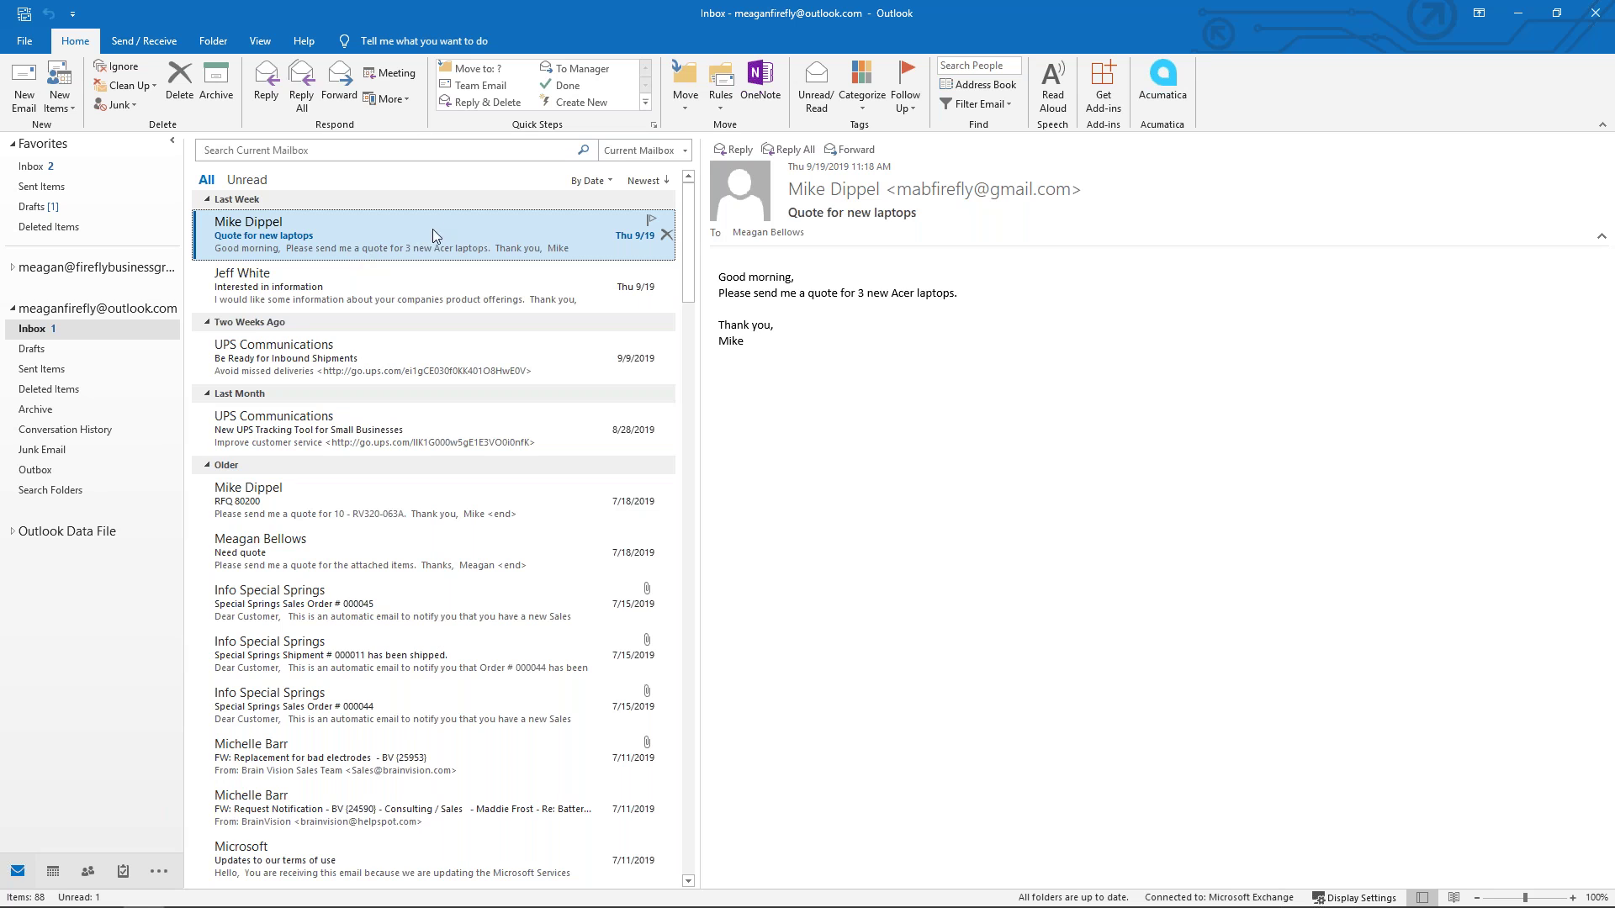
left_click(1164, 79)
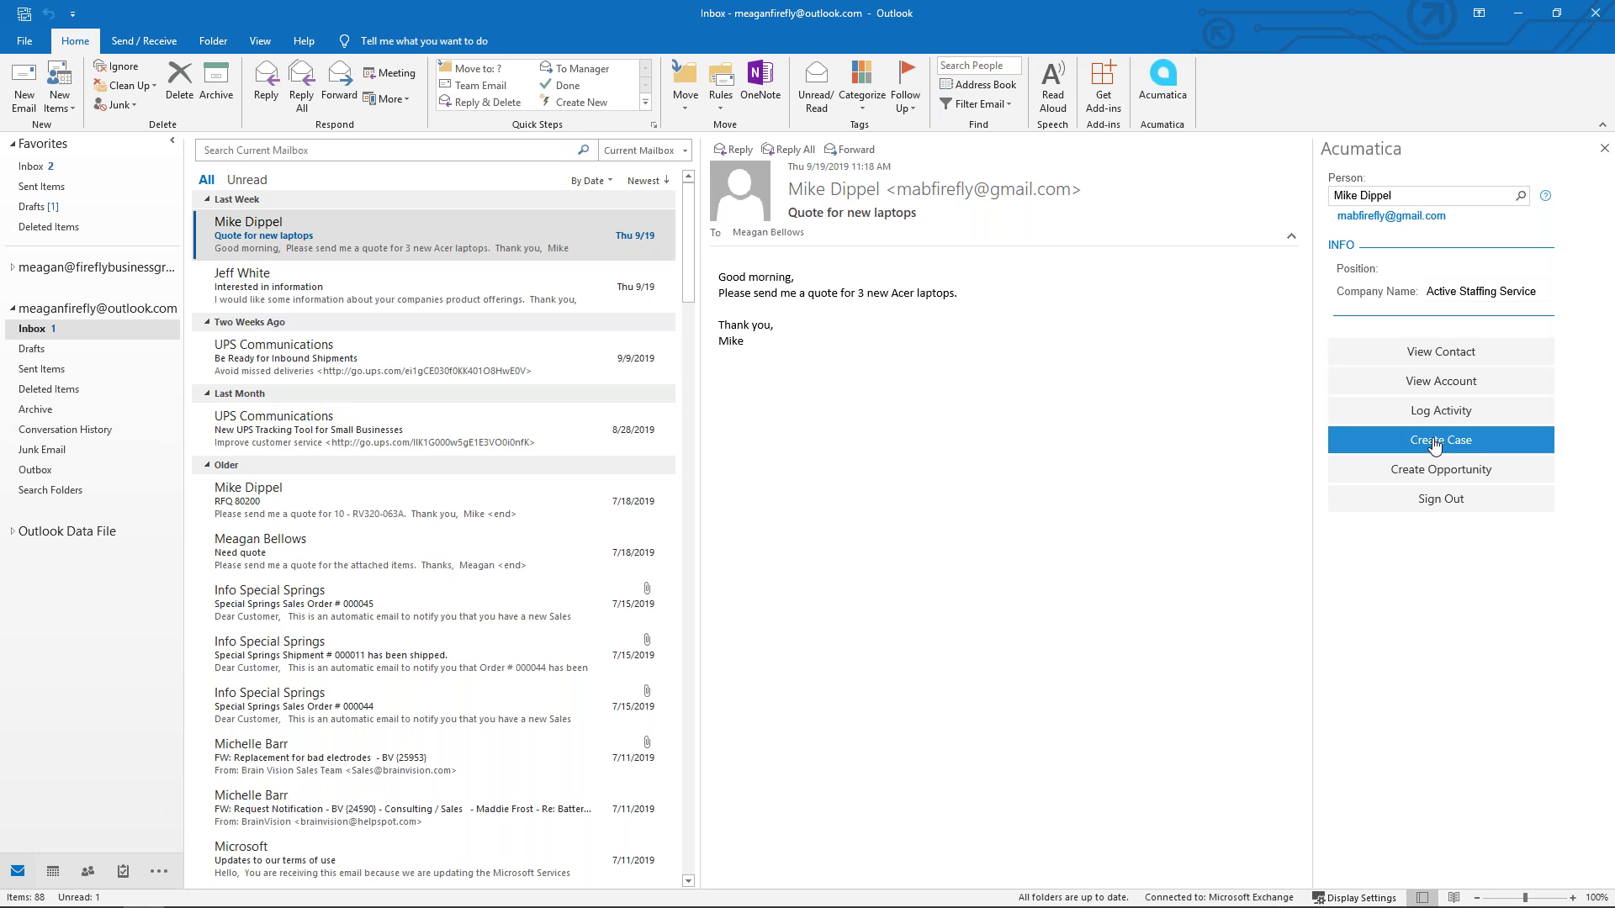
left_click(1433, 472)
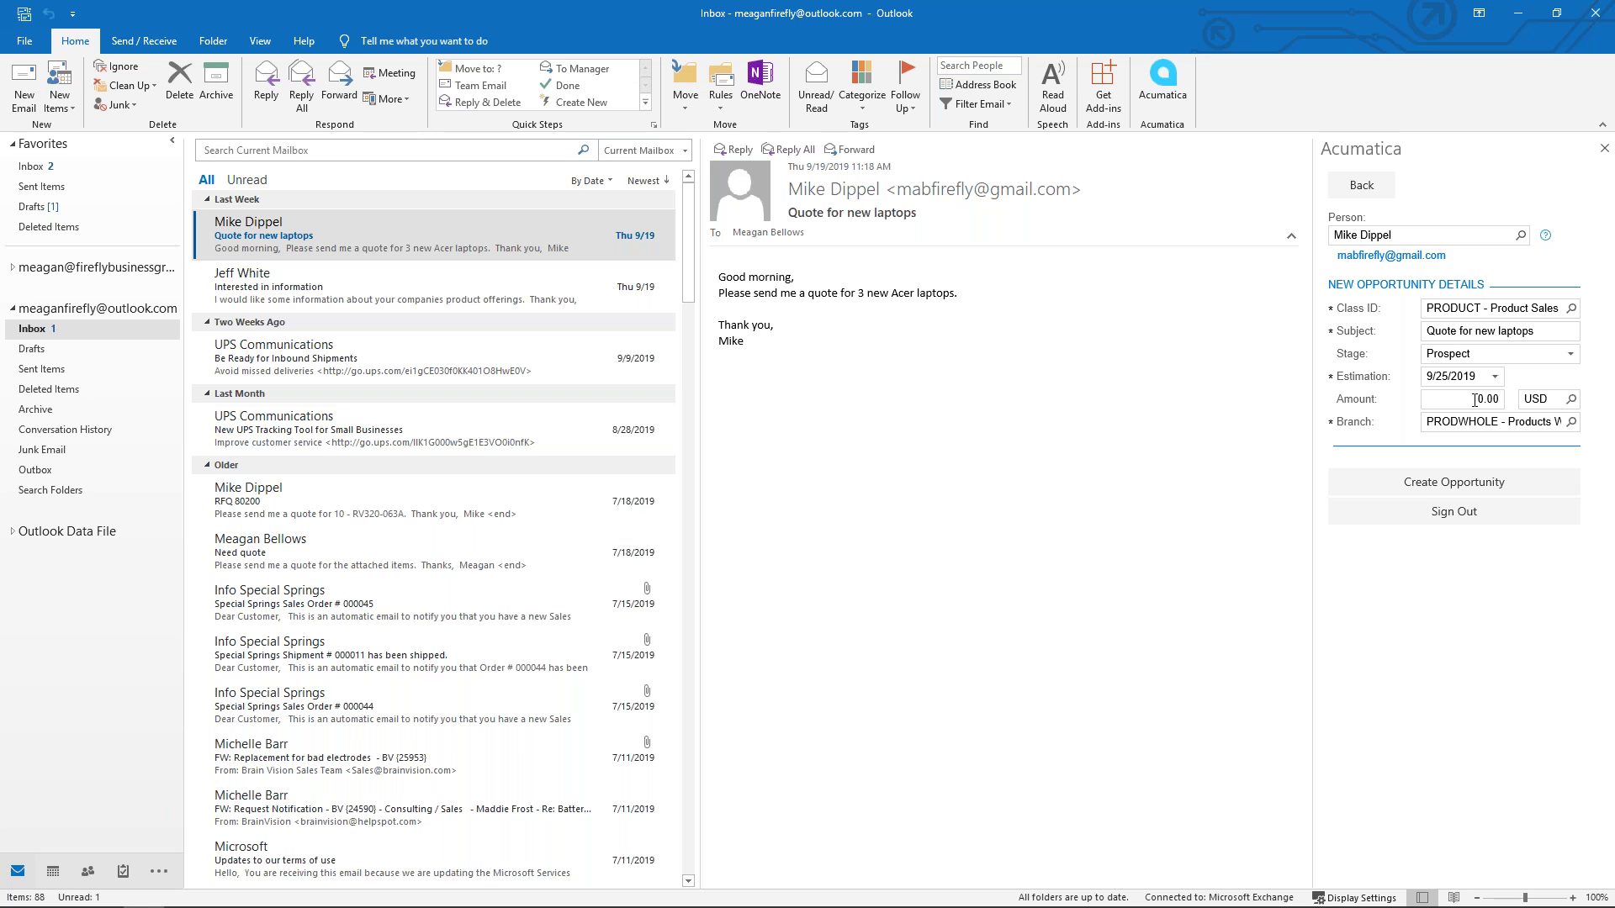
left_click(1438, 490)
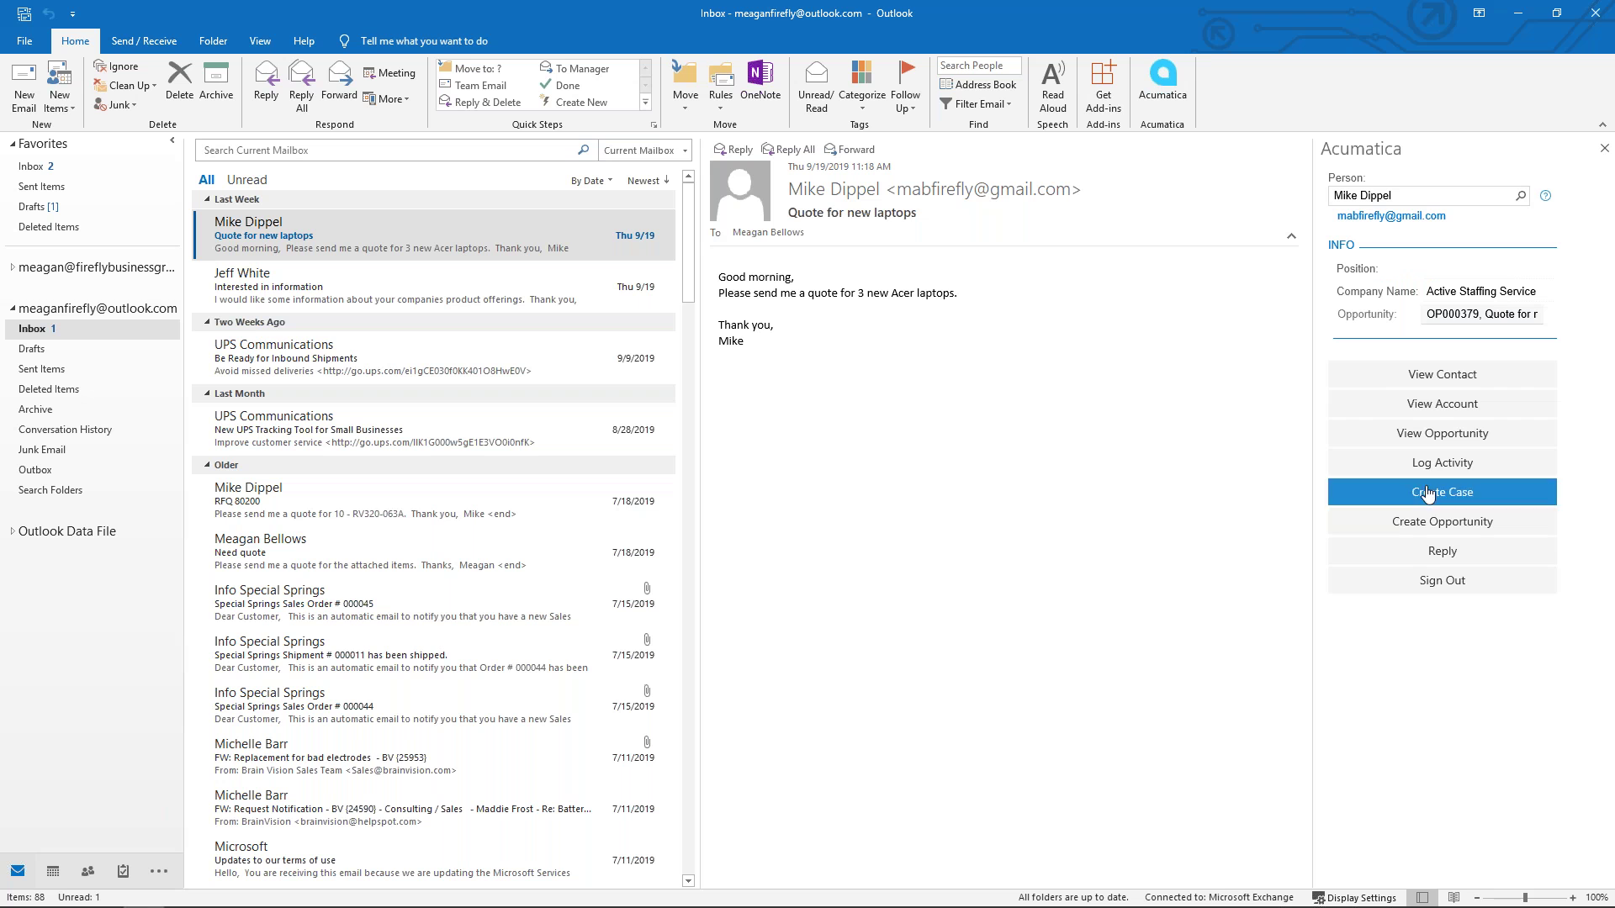
- Switch back to Acumatica and open the "Quote for new laptops" opportunity from the list of all opportunity records
left_click(1518, 13)
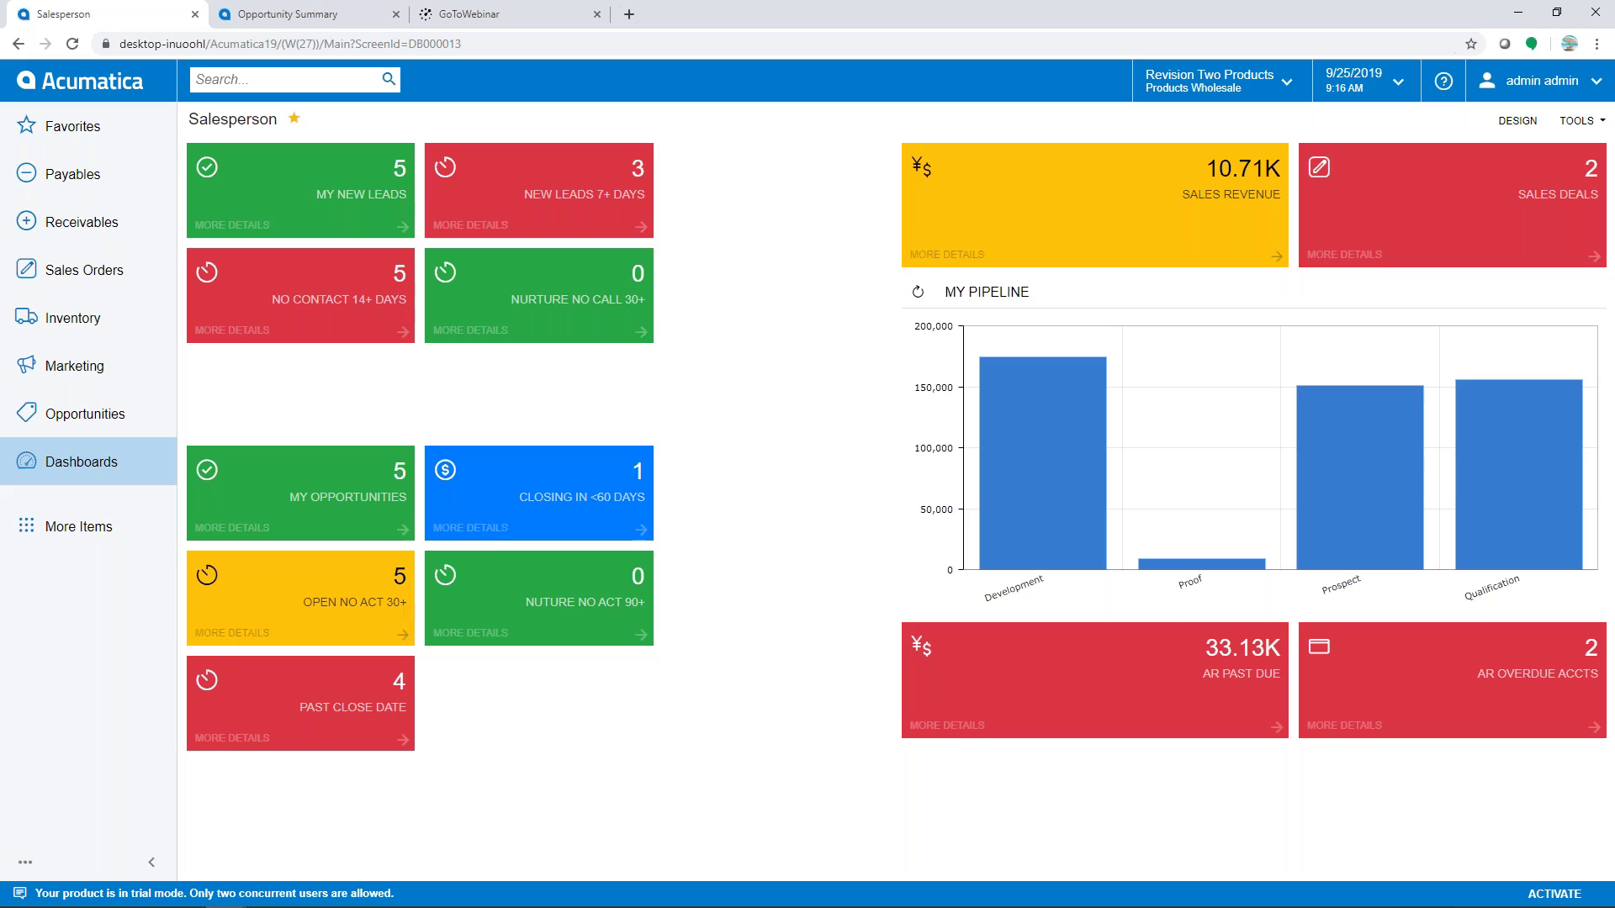
left_click(336, 494)
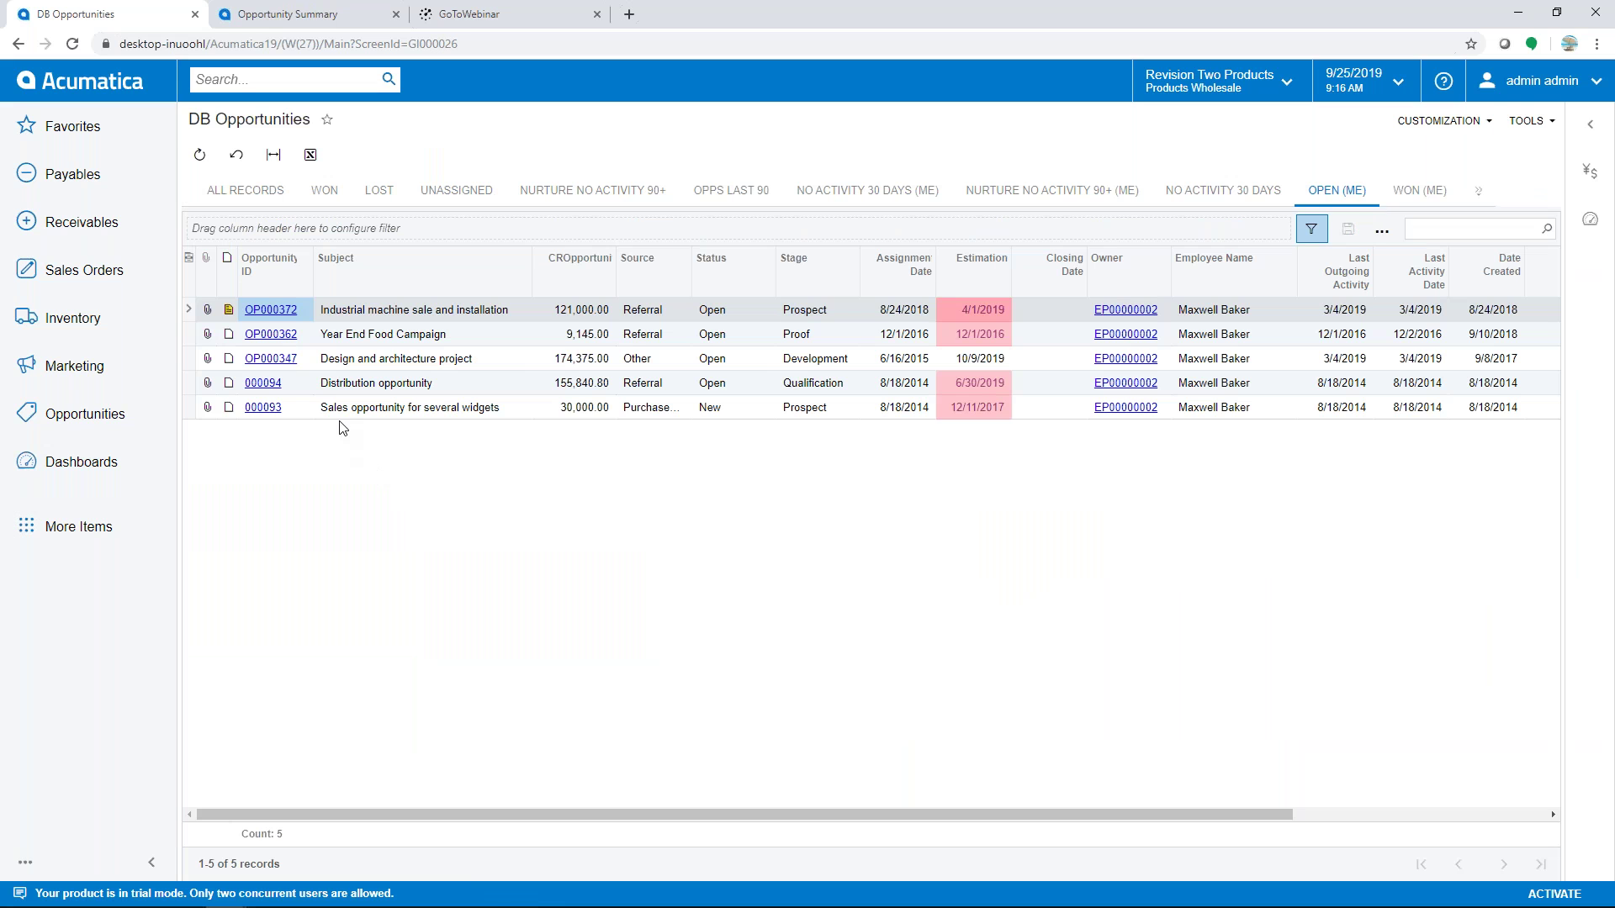
left_click(246, 190)
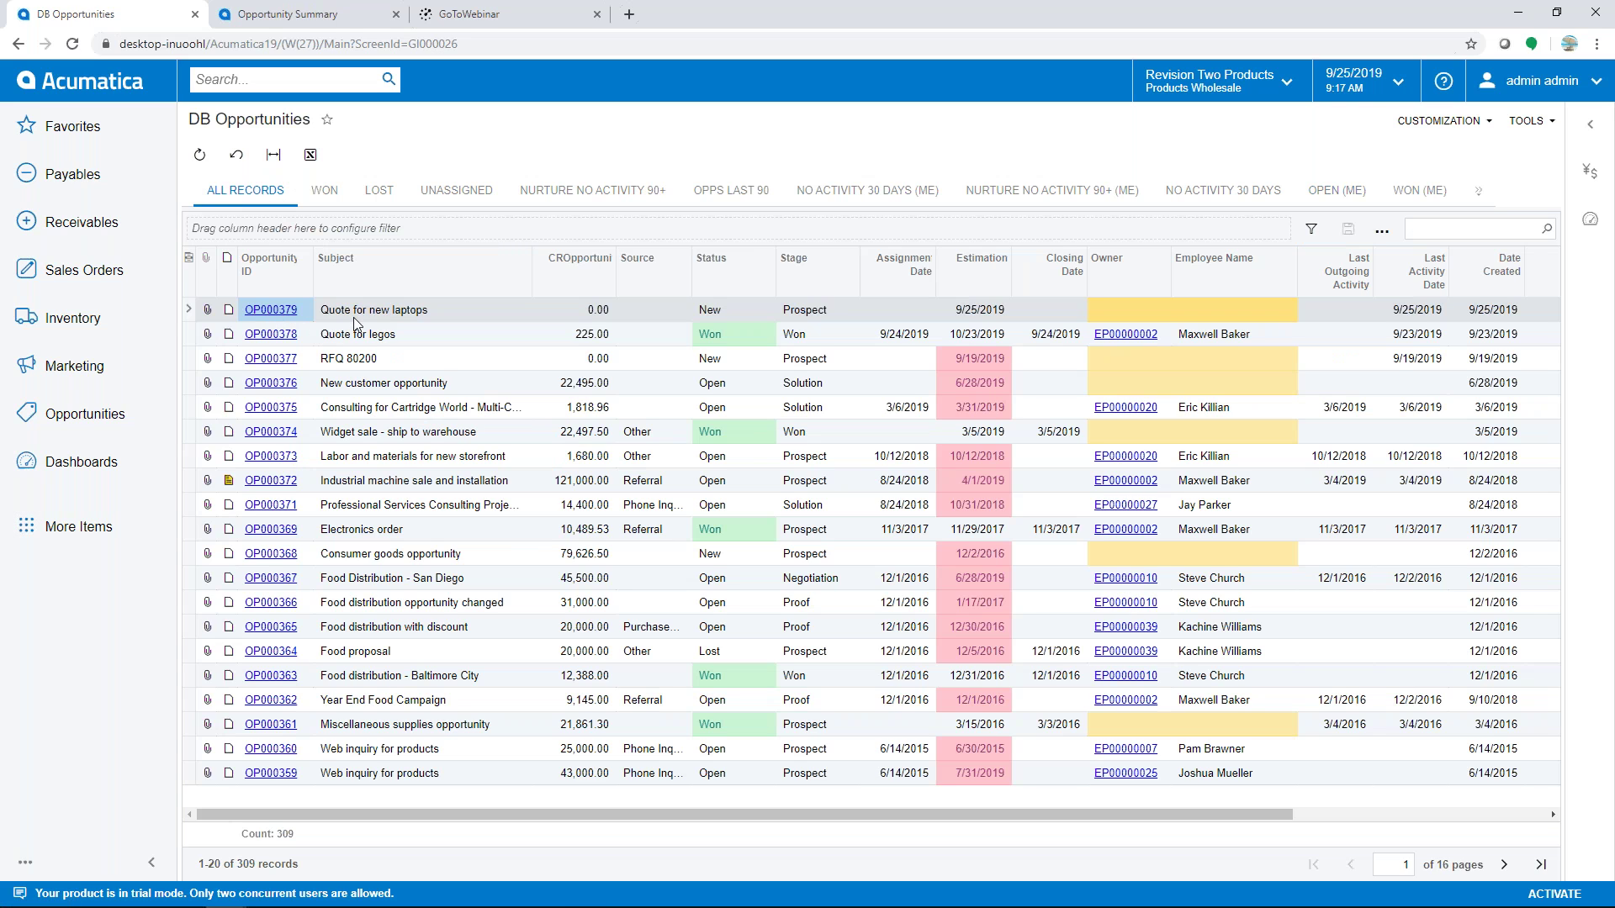
left_click(268, 311)
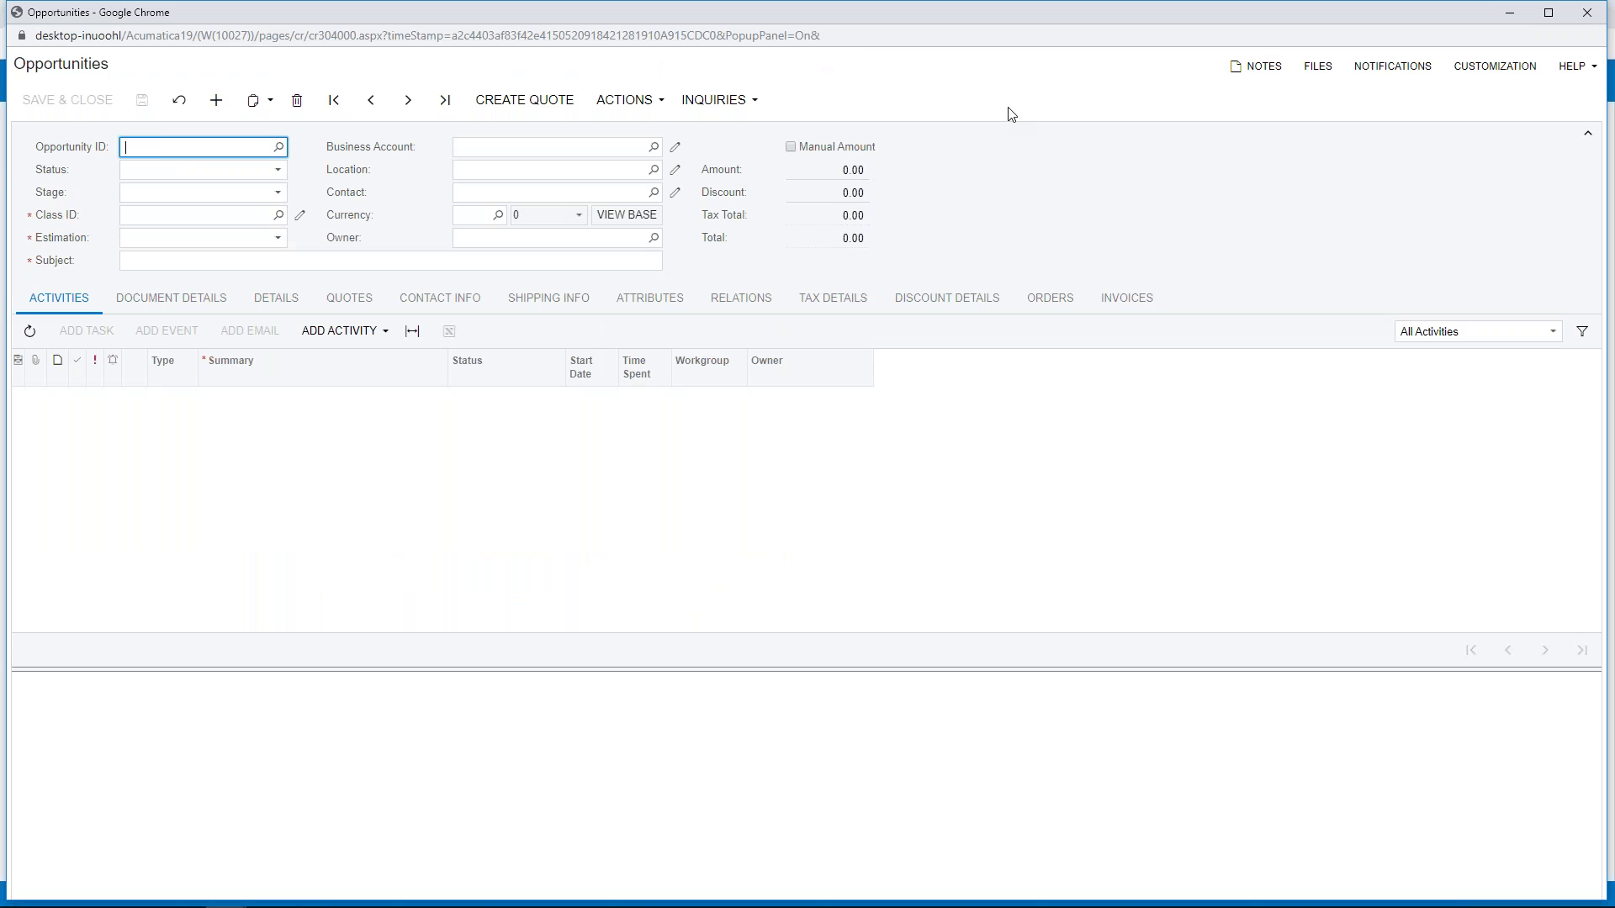
- Assign the salesperson as the opportunity's owner and set its status to Open
left_click(569, 239)
type("max")
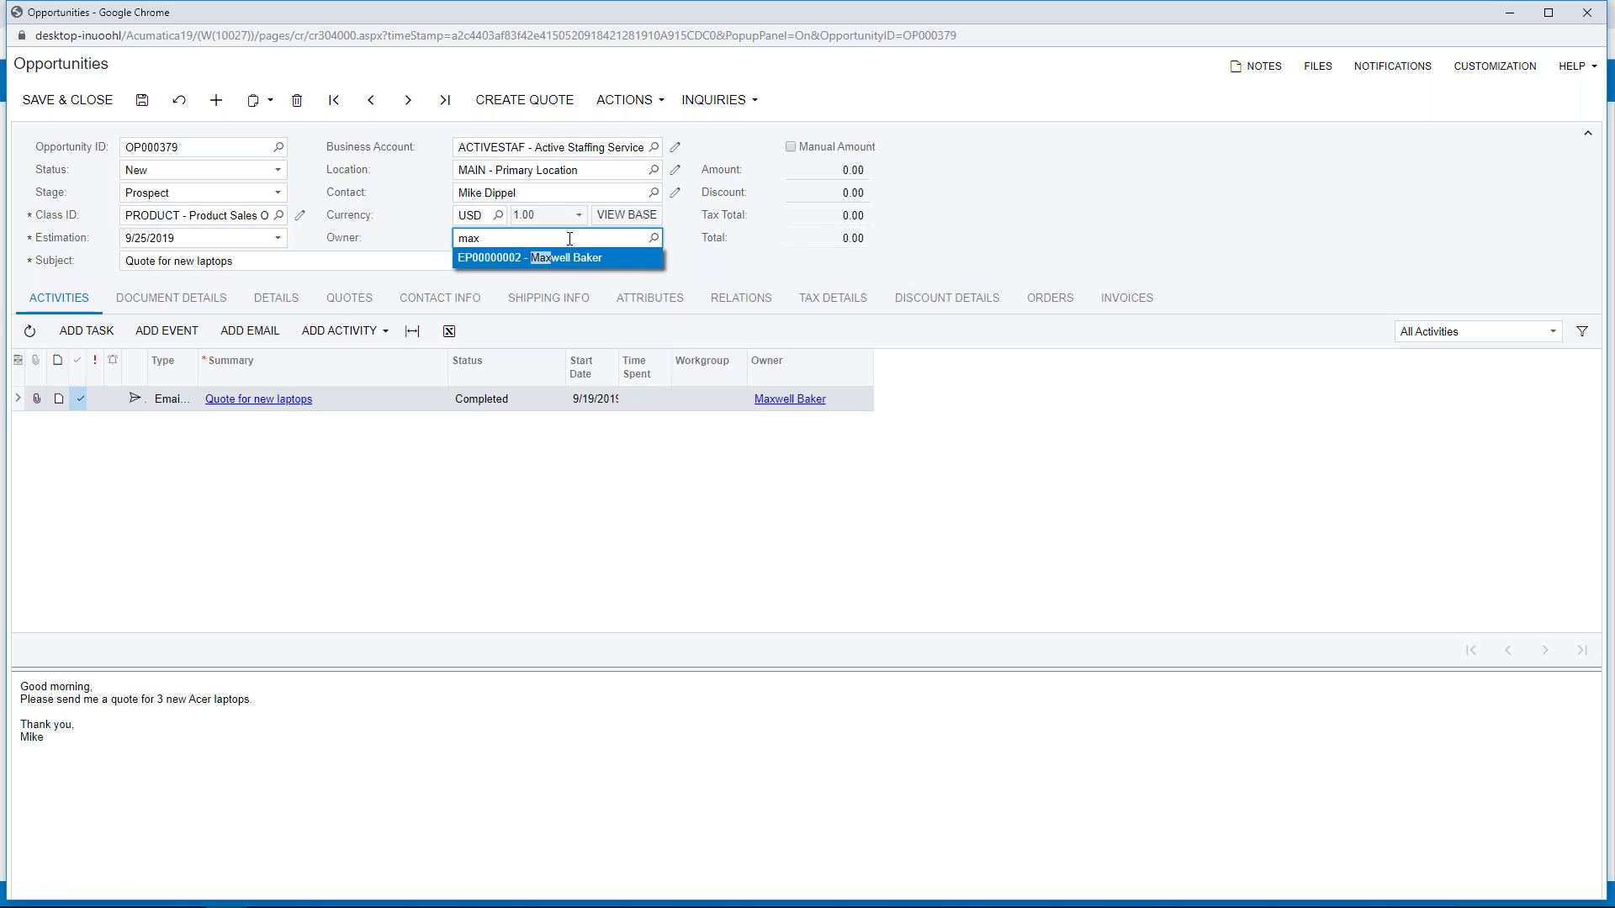
key("Tab")
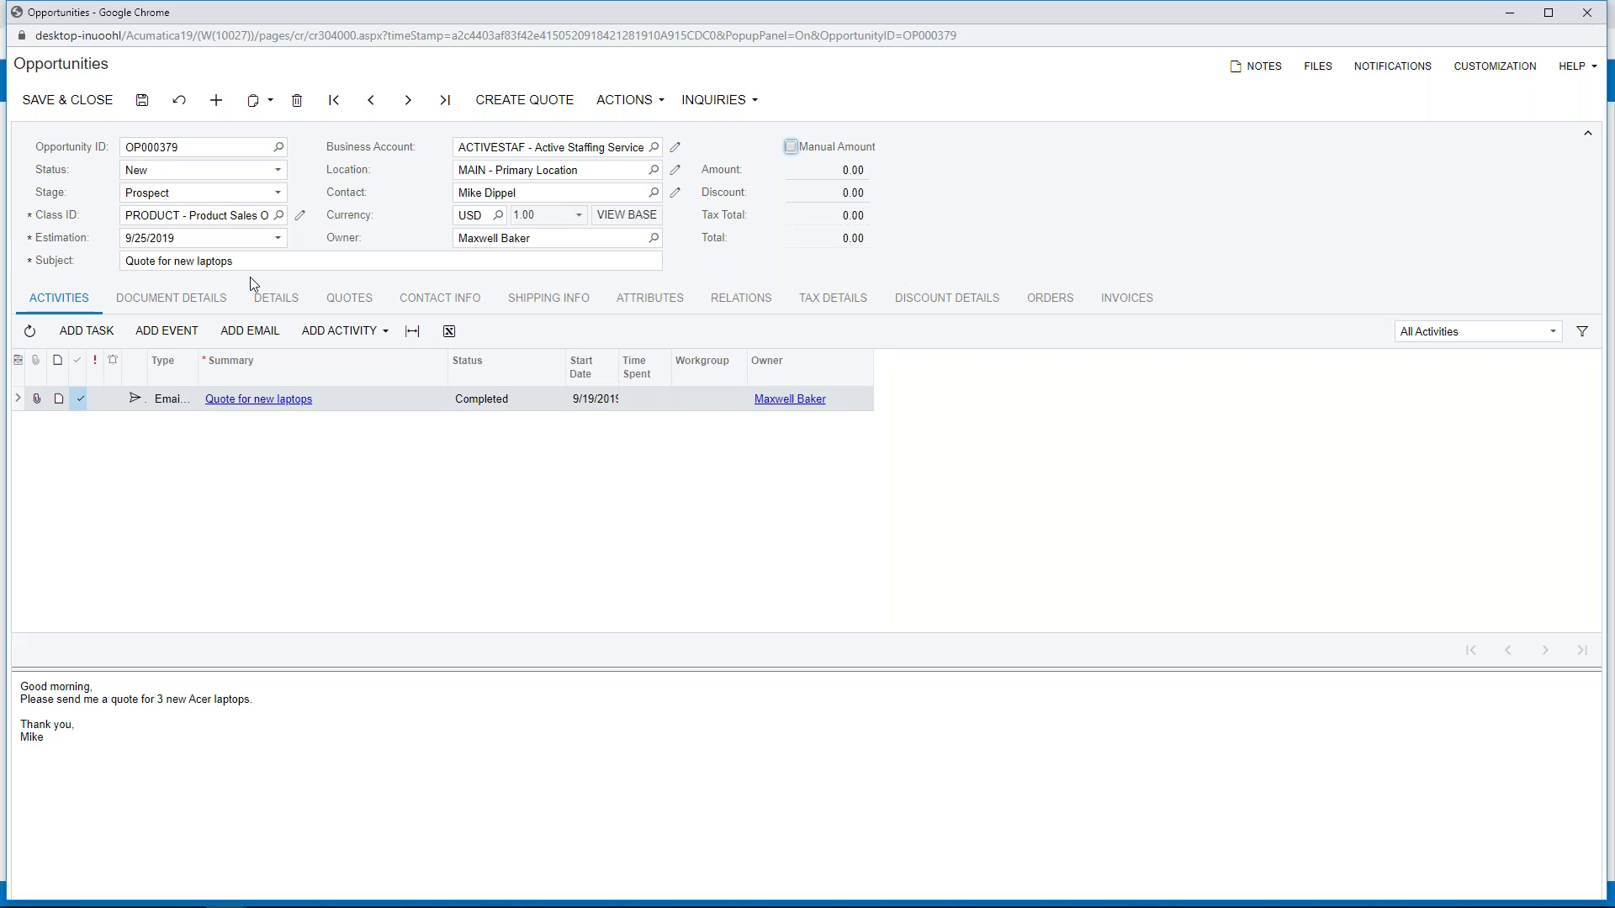
left_click(280, 171)
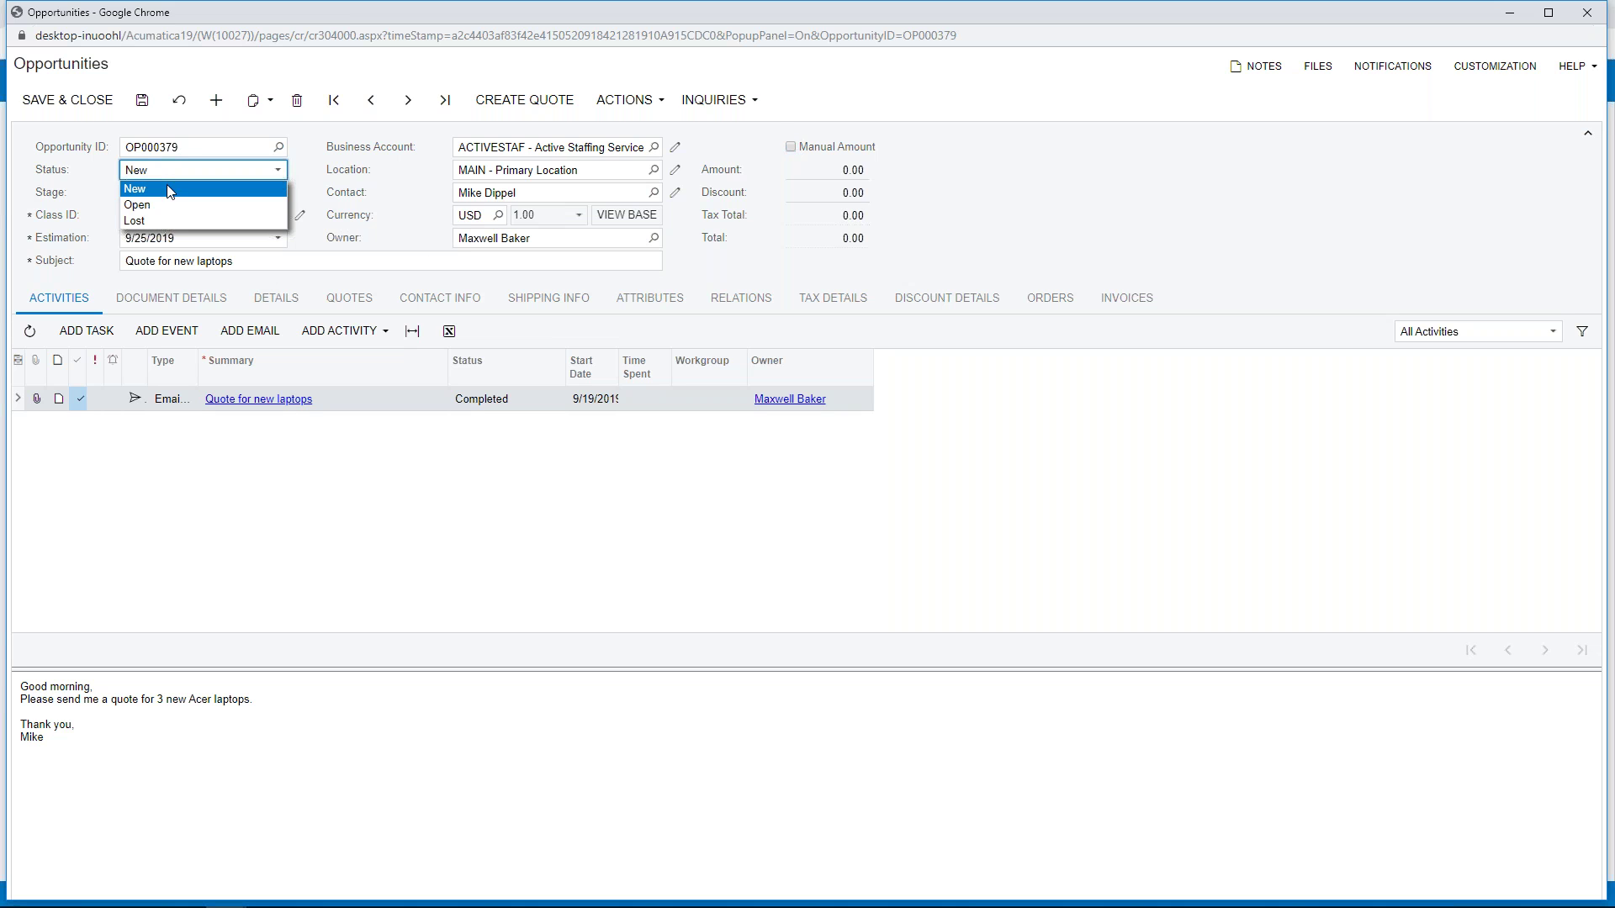
left_click(134, 206)
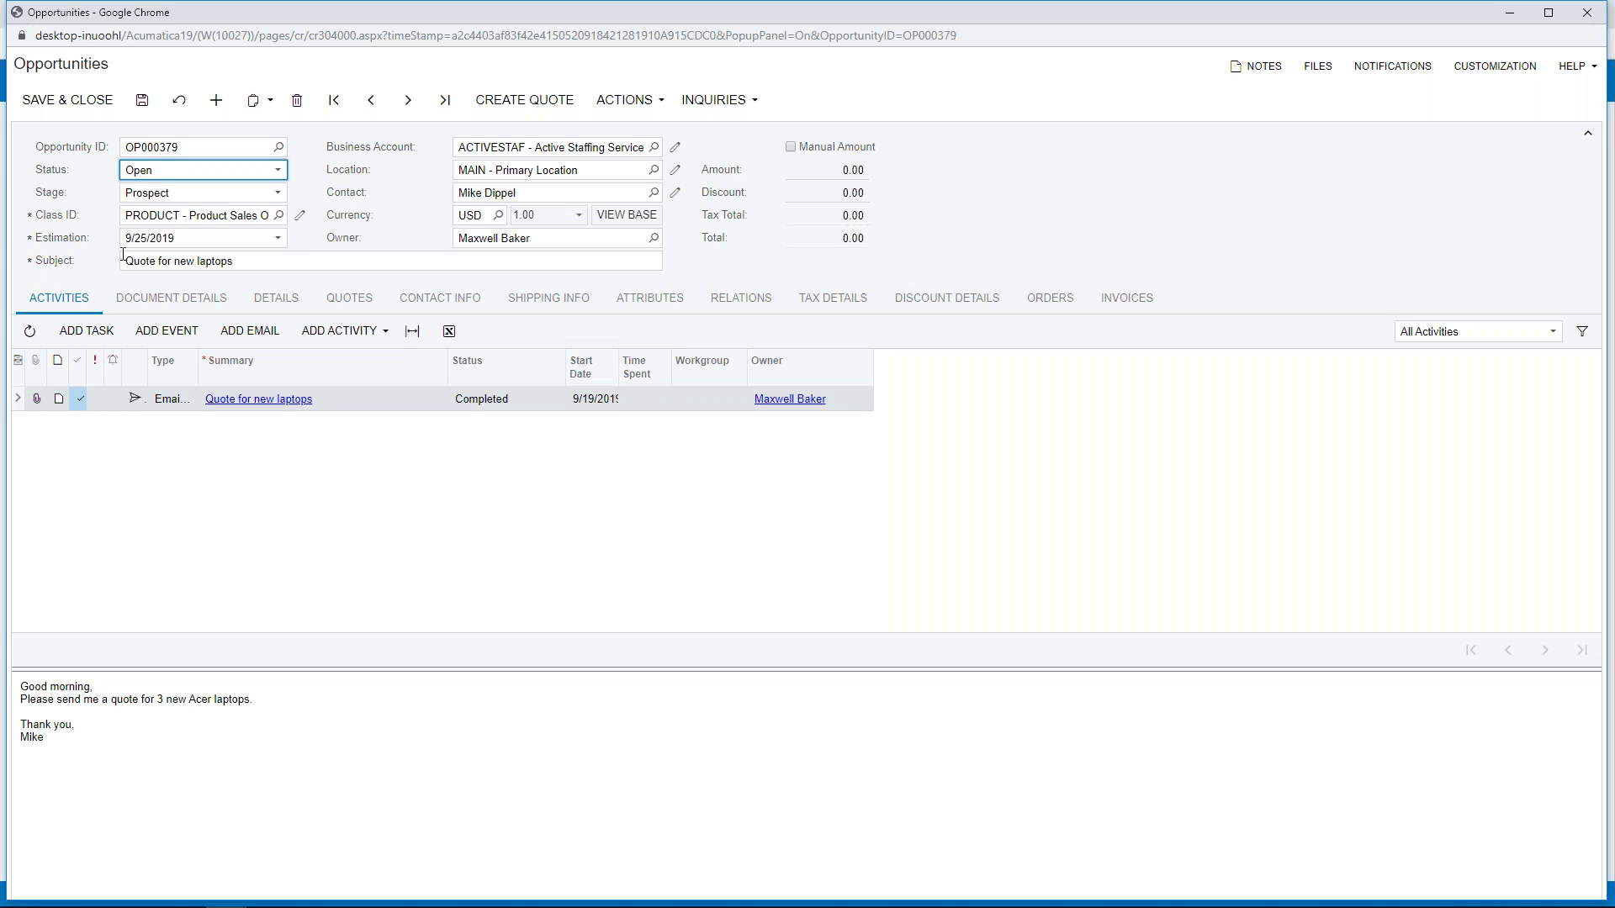
- Add item AACOMPUT01 to the opportunity's document details with a quantity of 3
left_click(177, 302)
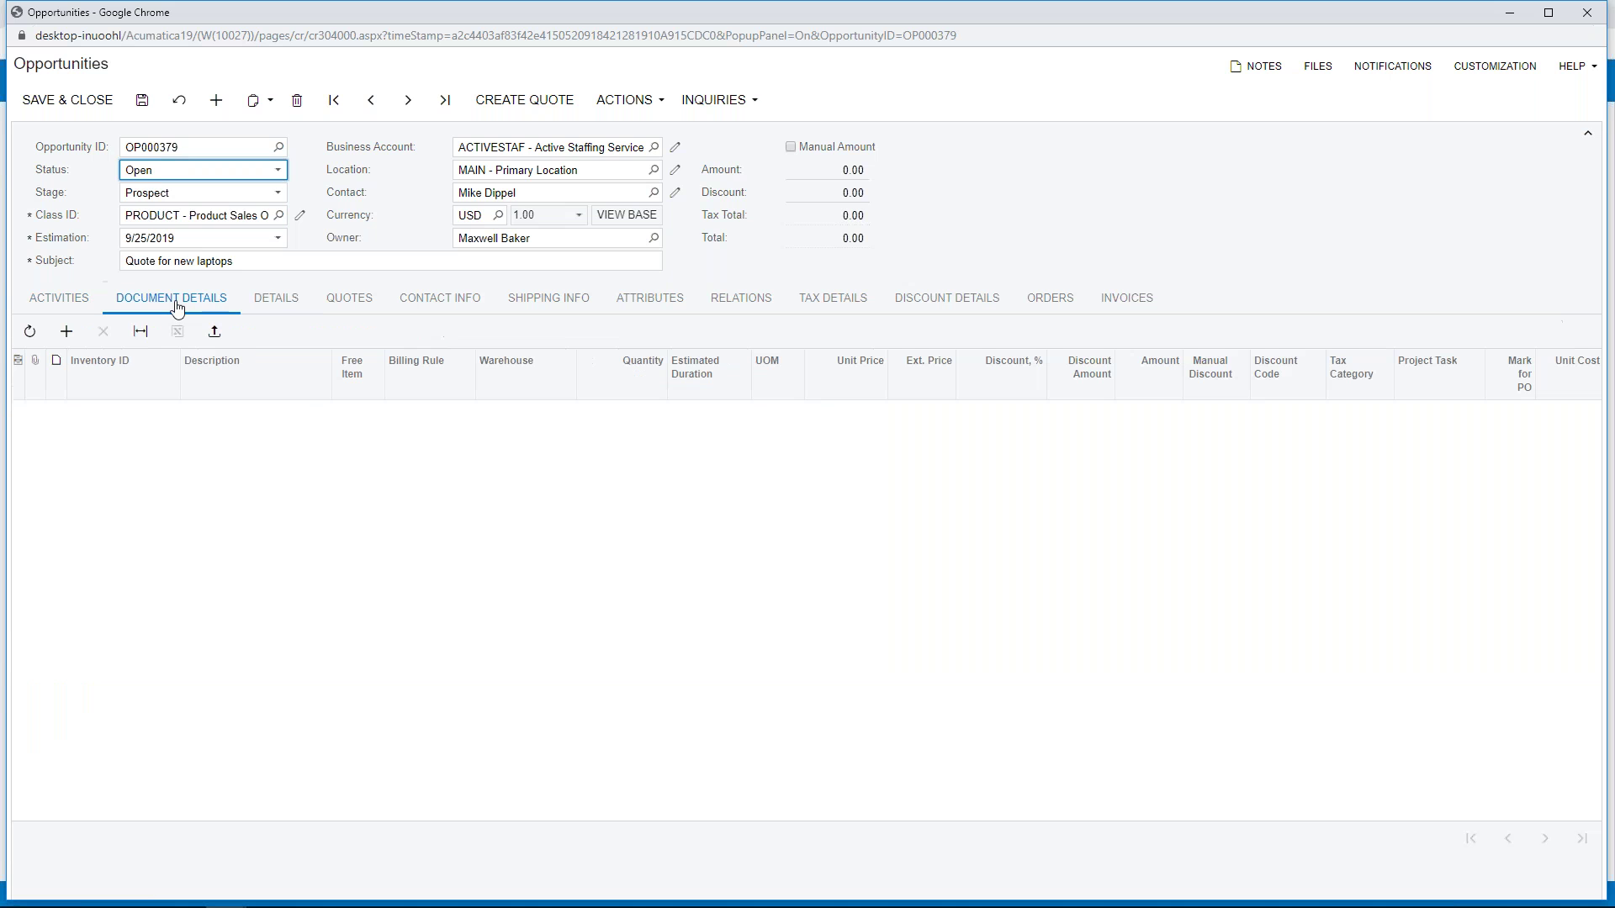
left_click(66, 333)
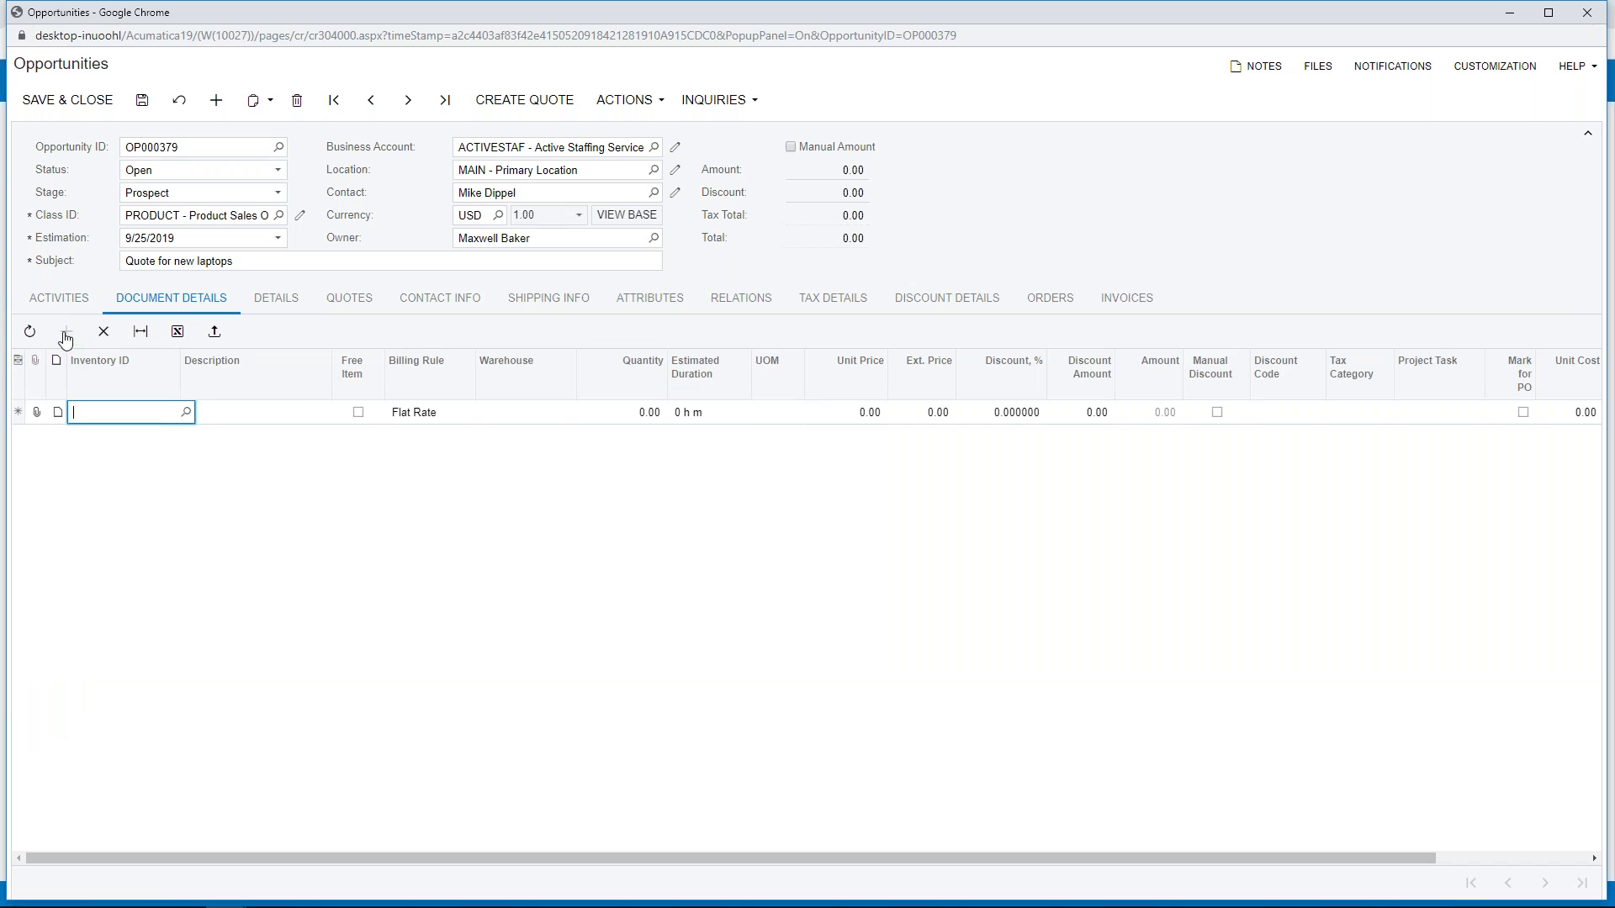
type("aac")
key("Tab")
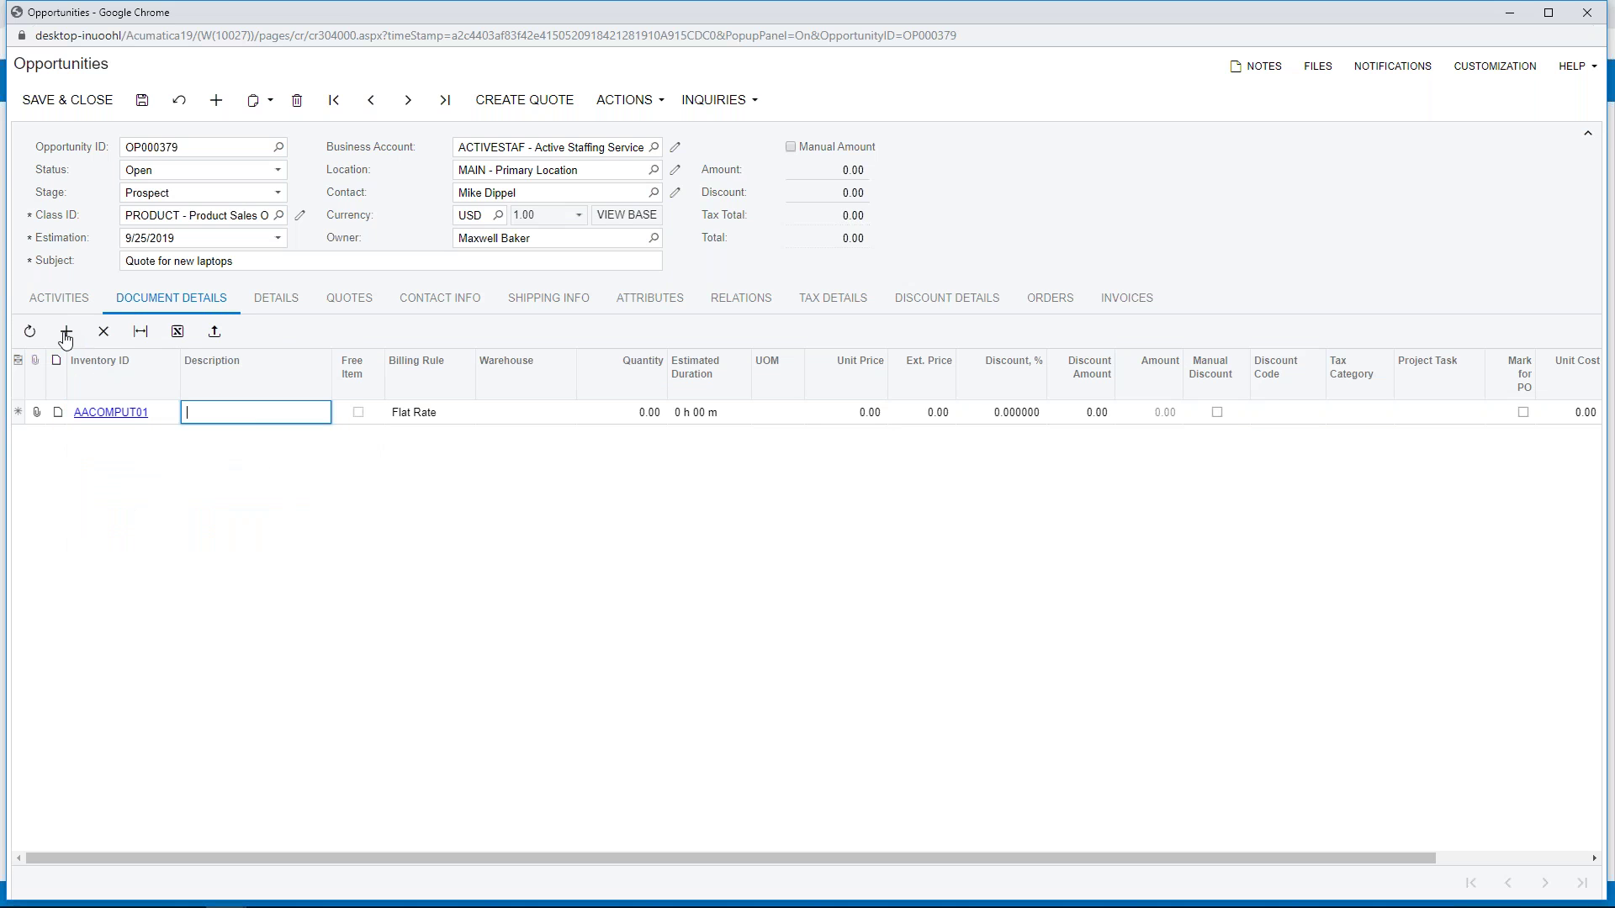
key("Tab")
key("Tab")
key("Tab")
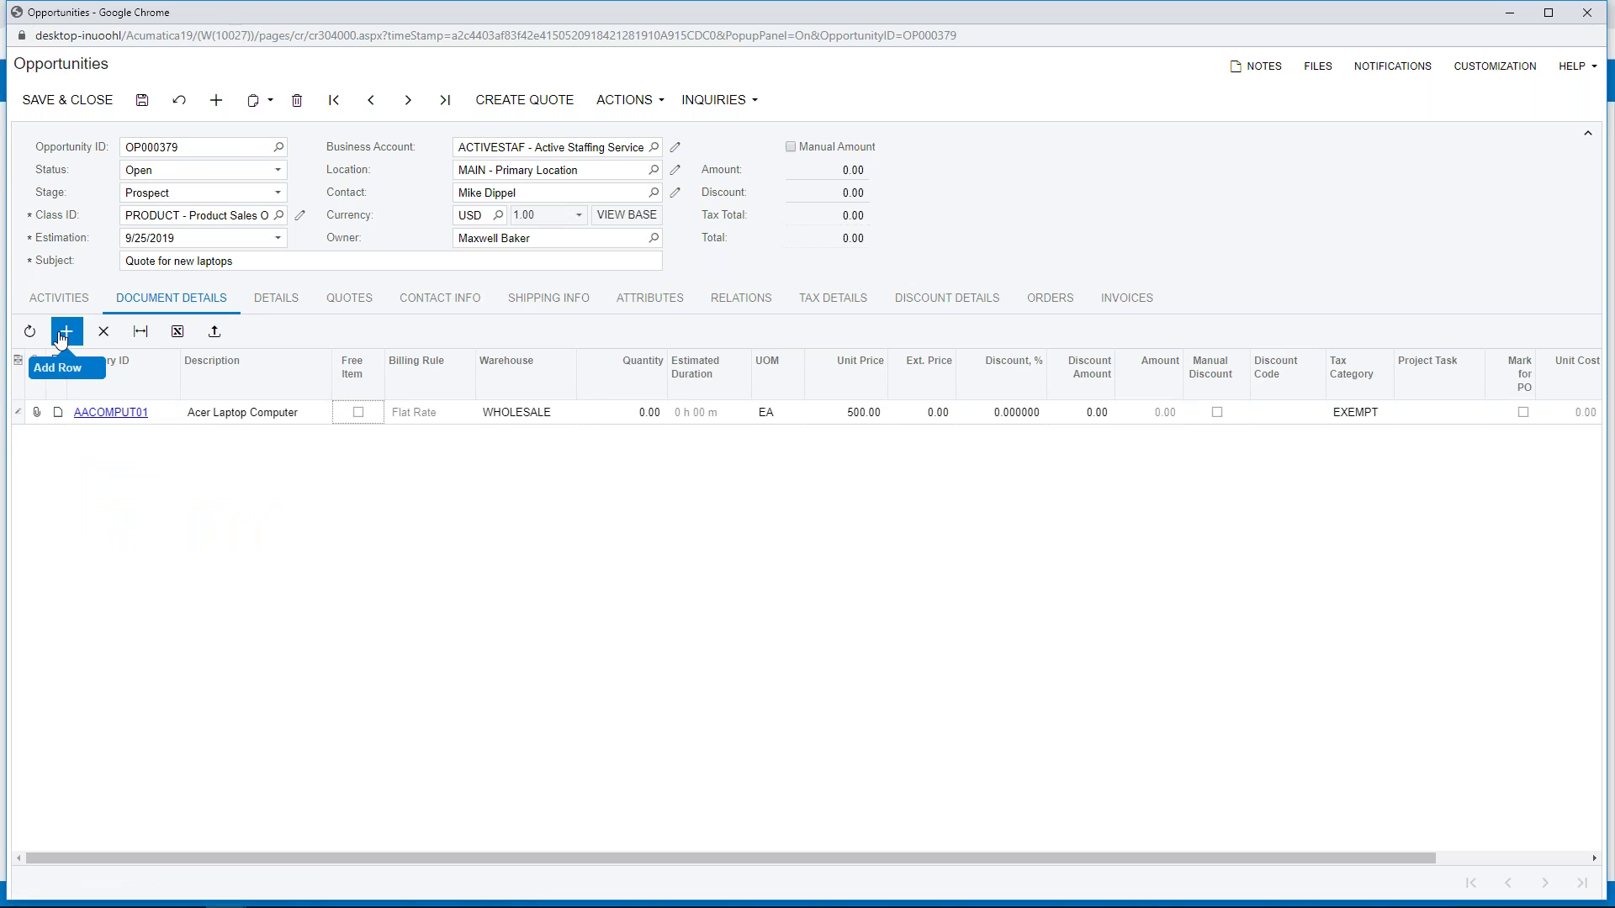
type("3")
key("Tab")
key("Tab")
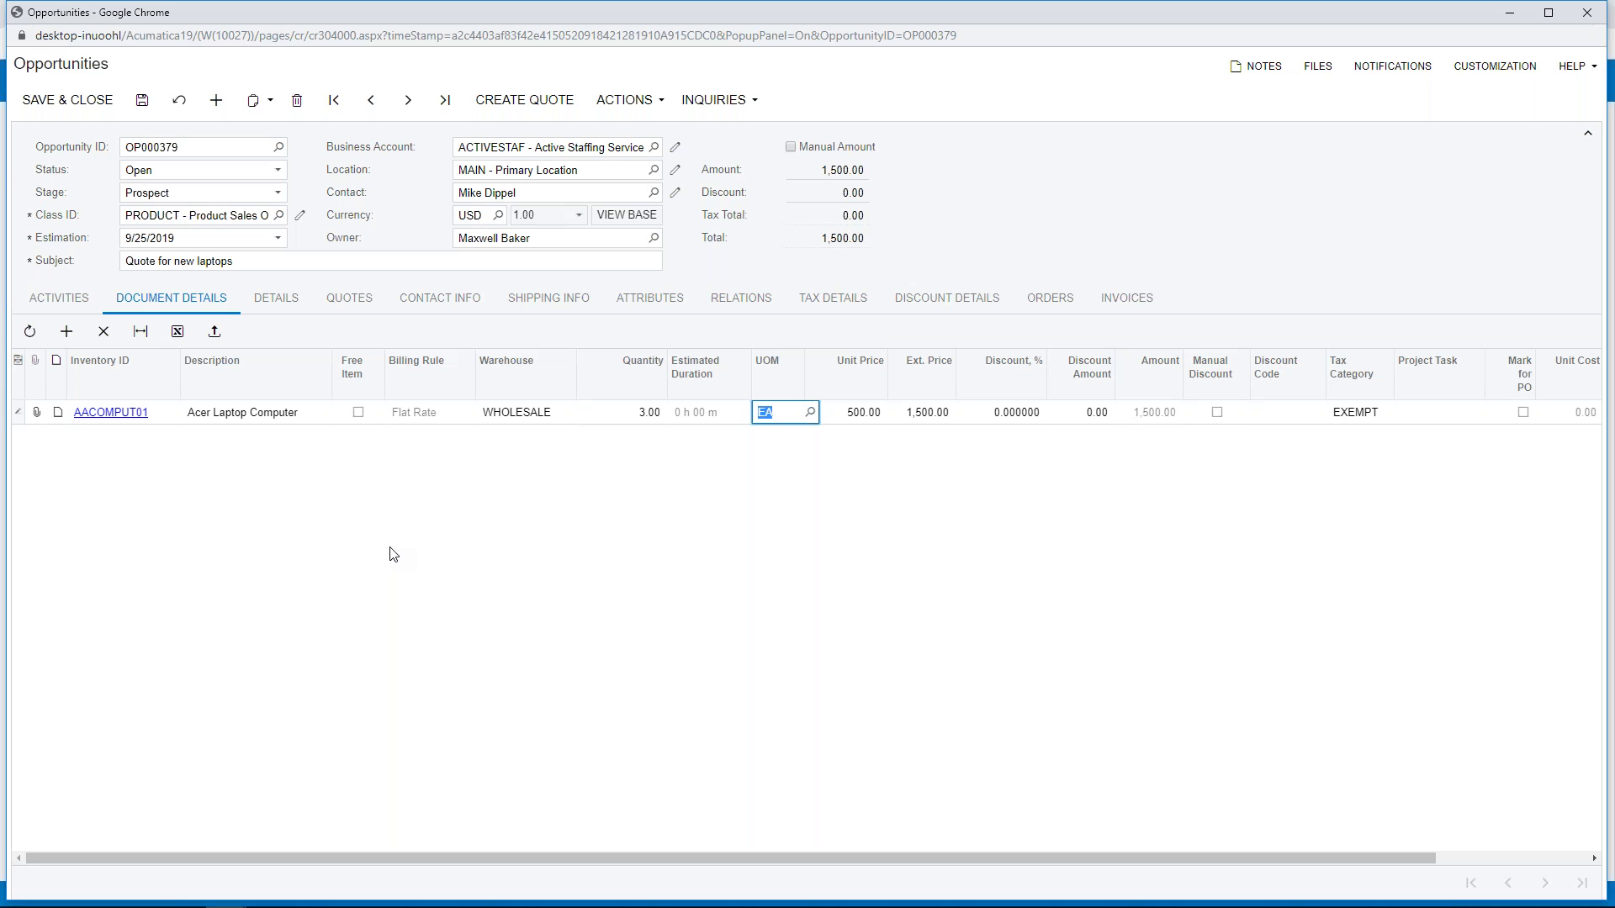
- Set the Acer laptop line's discount to 20 percent
key("Tab")
key("Tab")
key("Tab")
key("Tab")
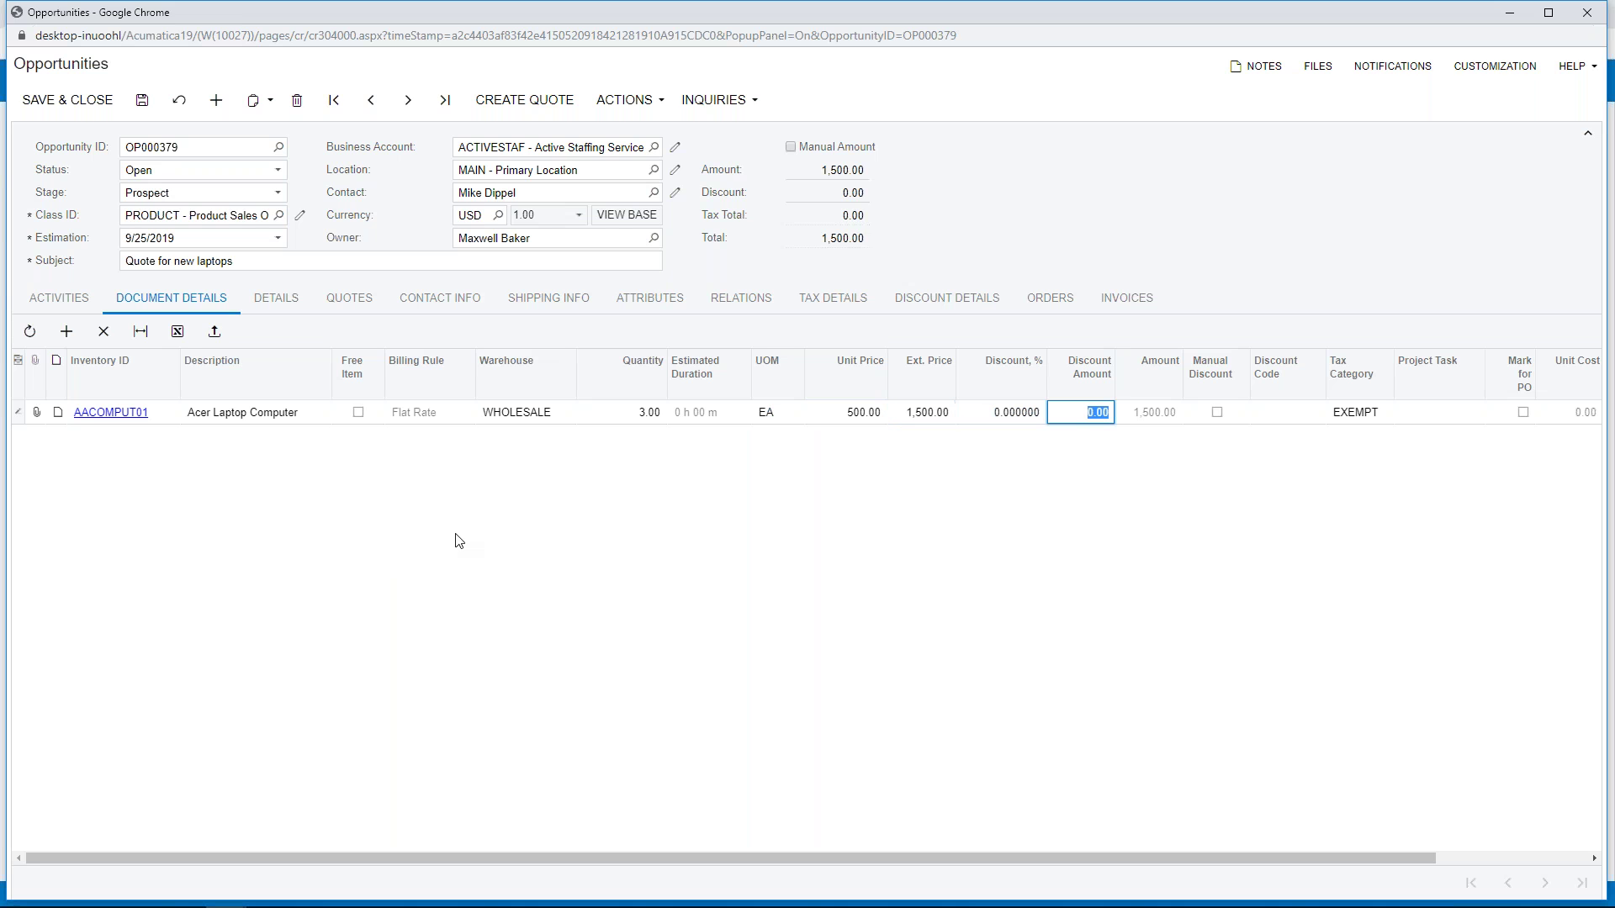
key("shift+Tab")
type("20")
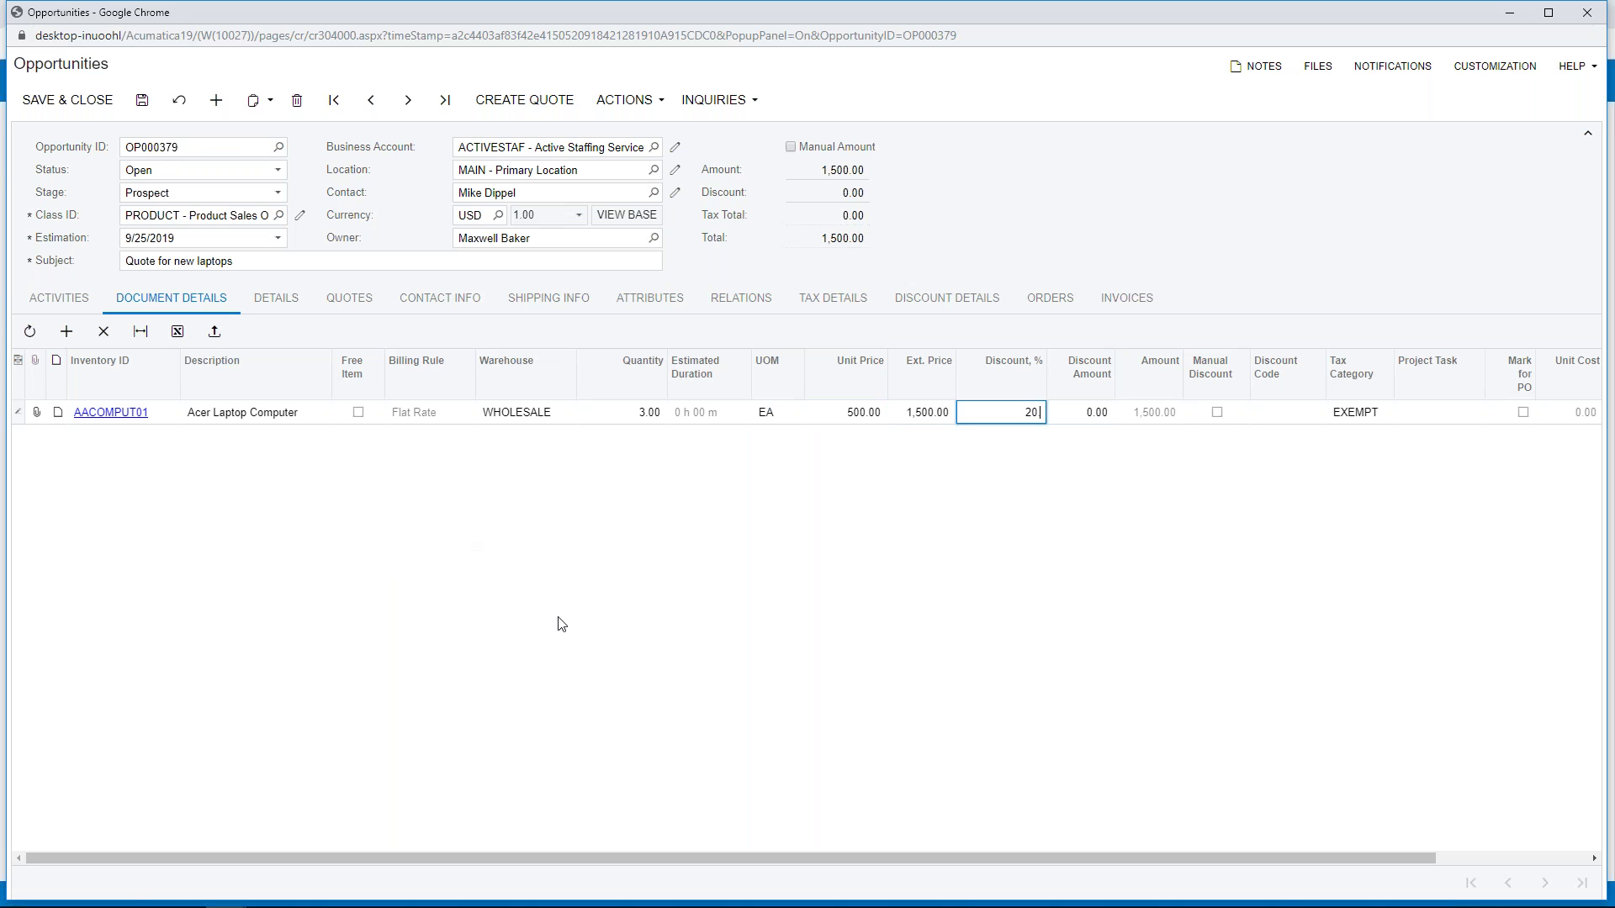
key("Tab")
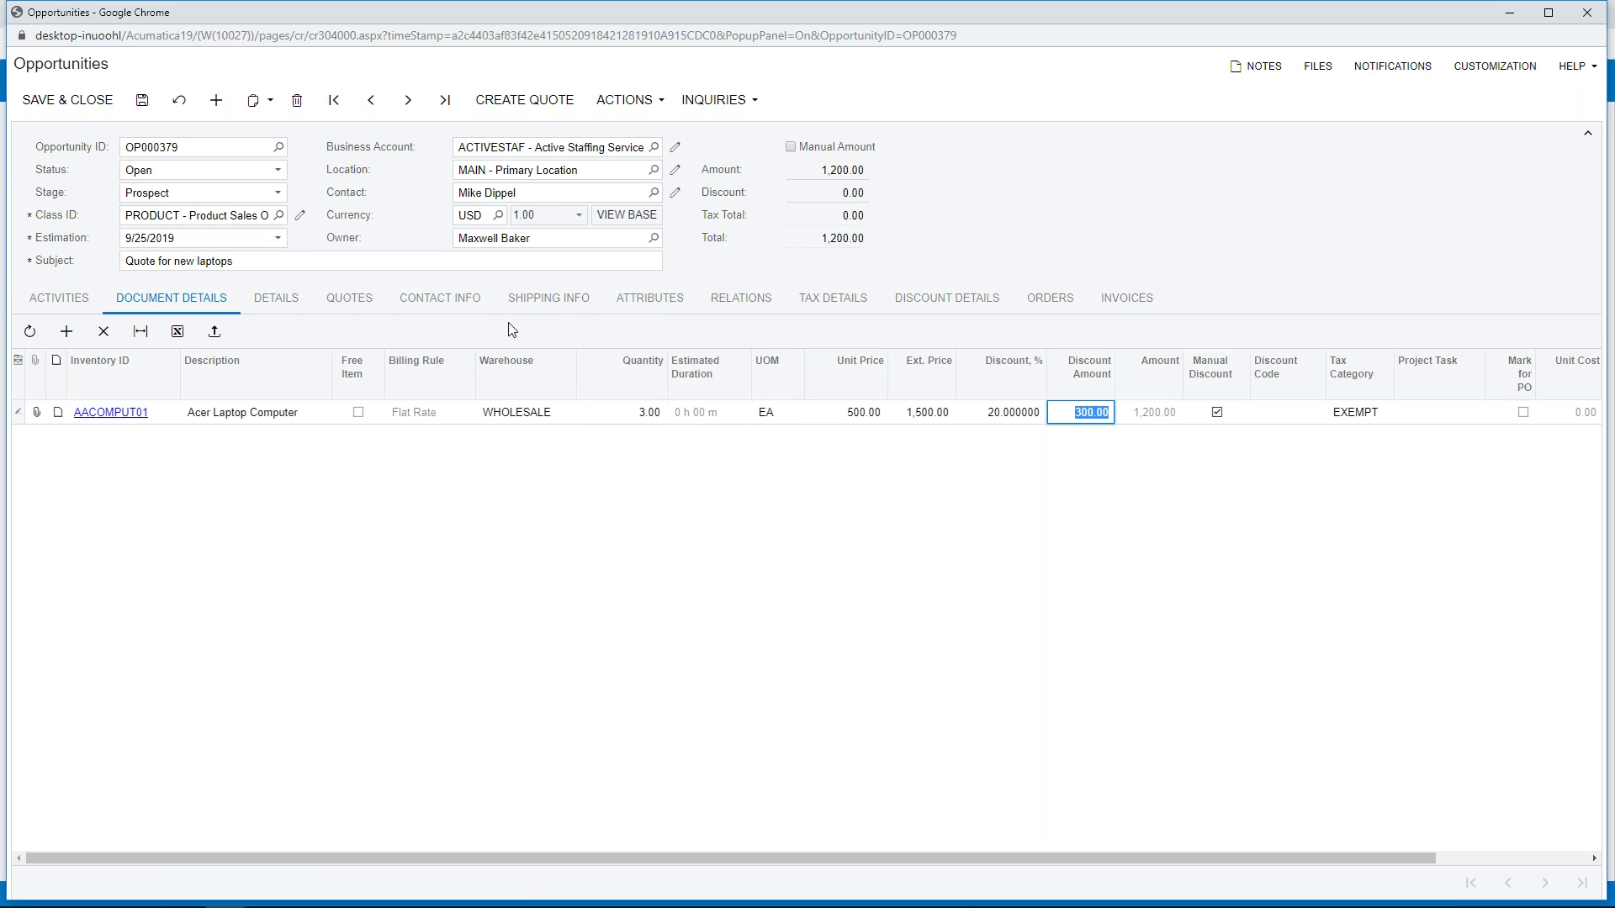
- Link the opportunity to the UPGRADE source campaign and set its stage to Proof
left_click(280, 300)
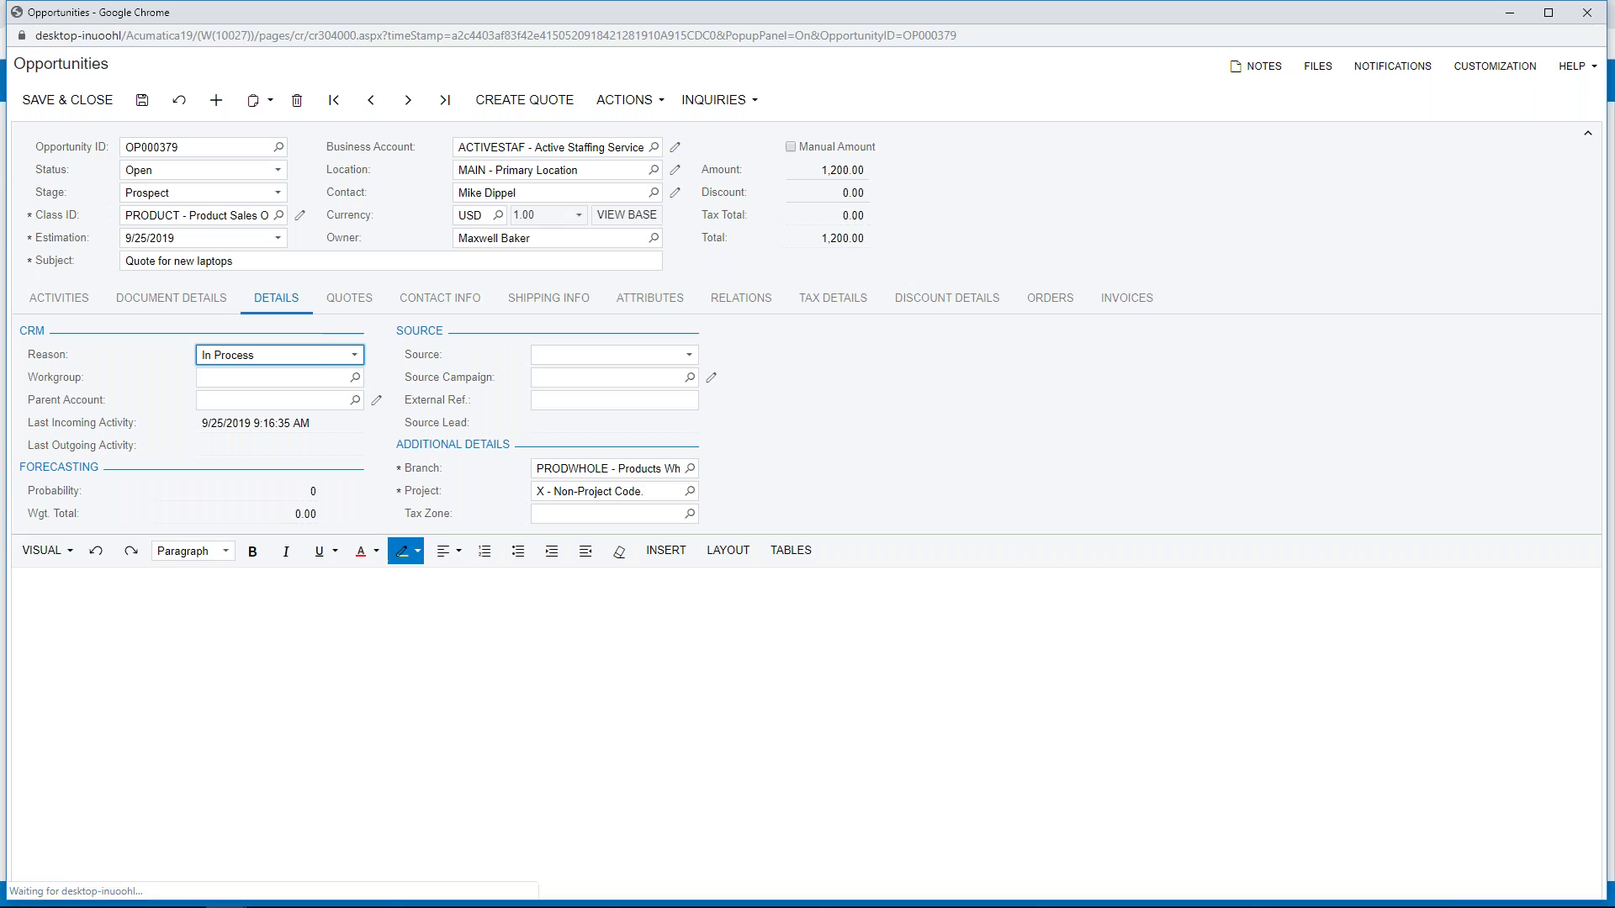
left_click(690, 378)
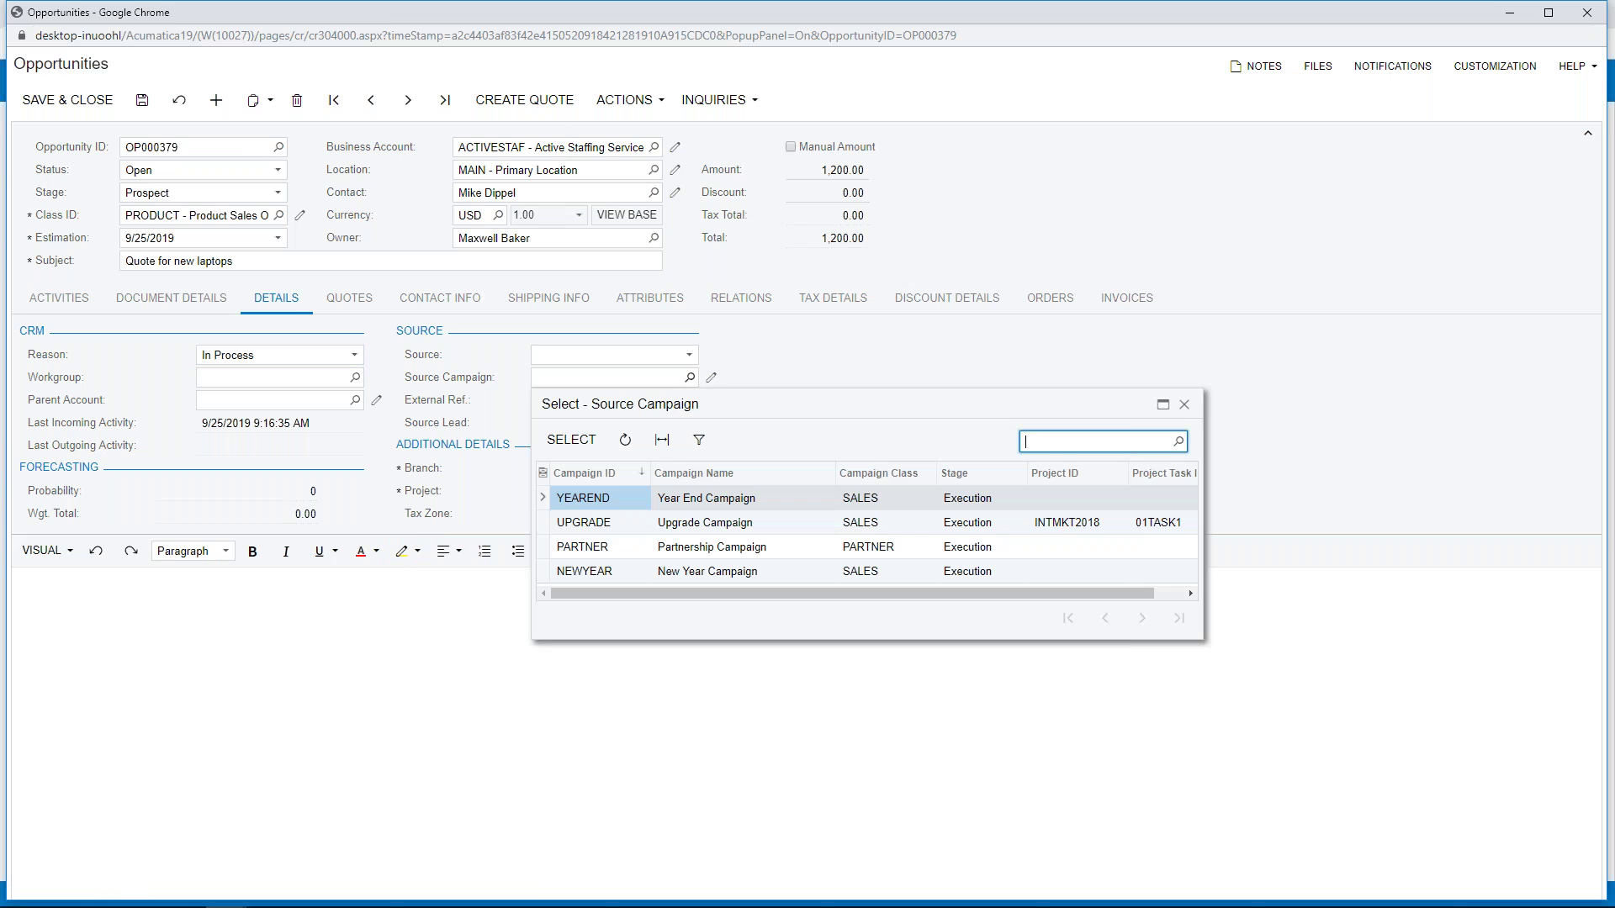
double_click(599, 526)
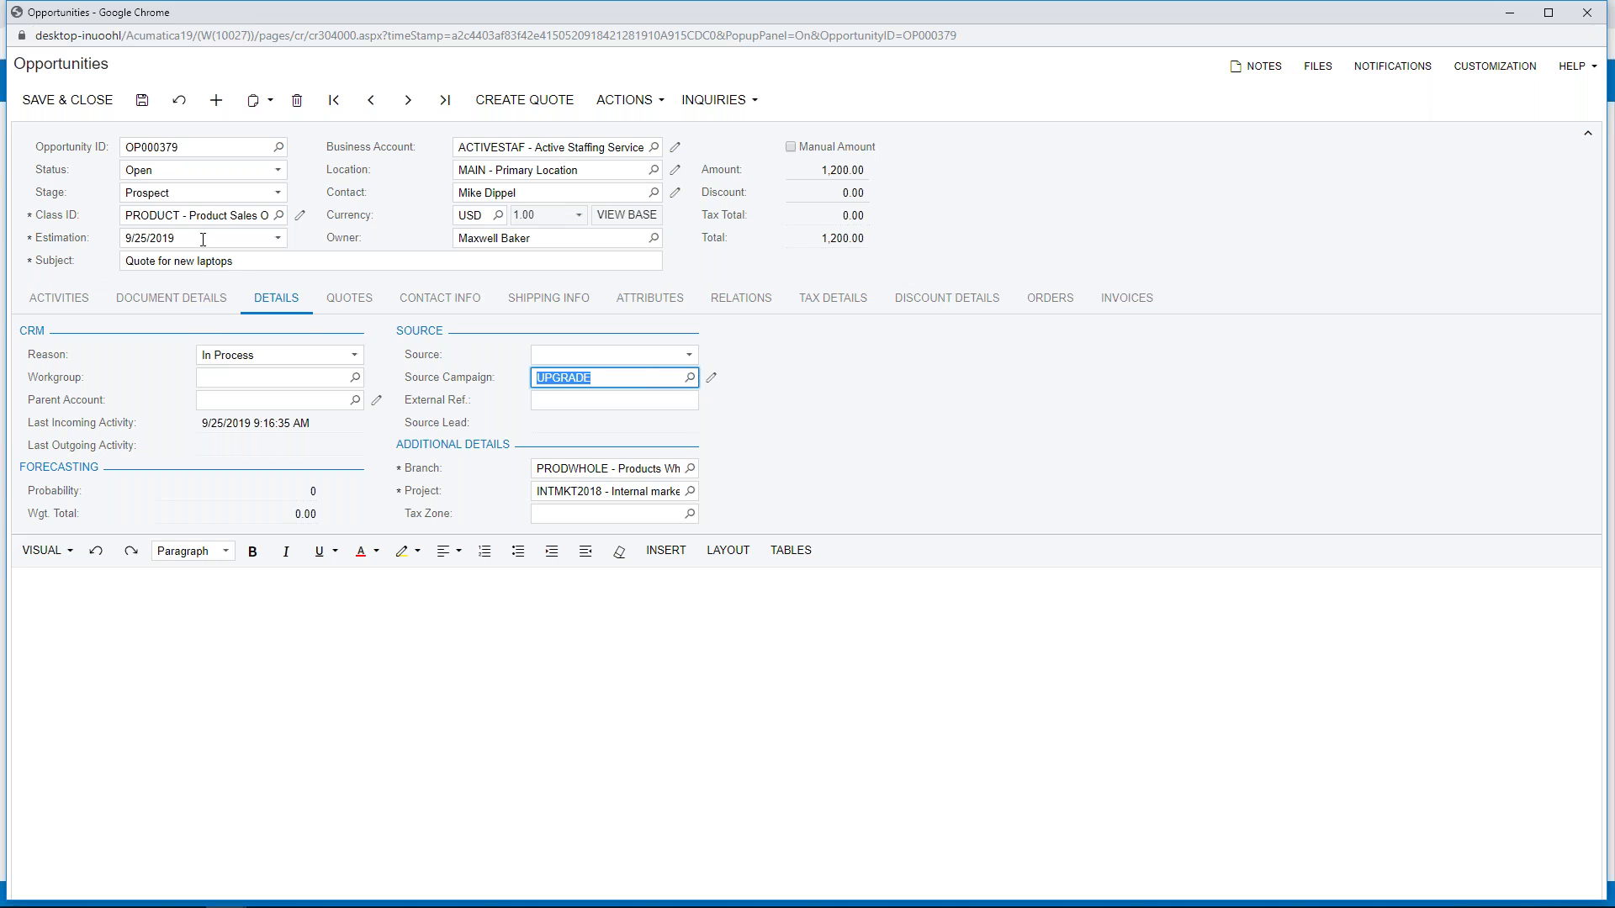
left_click(280, 199)
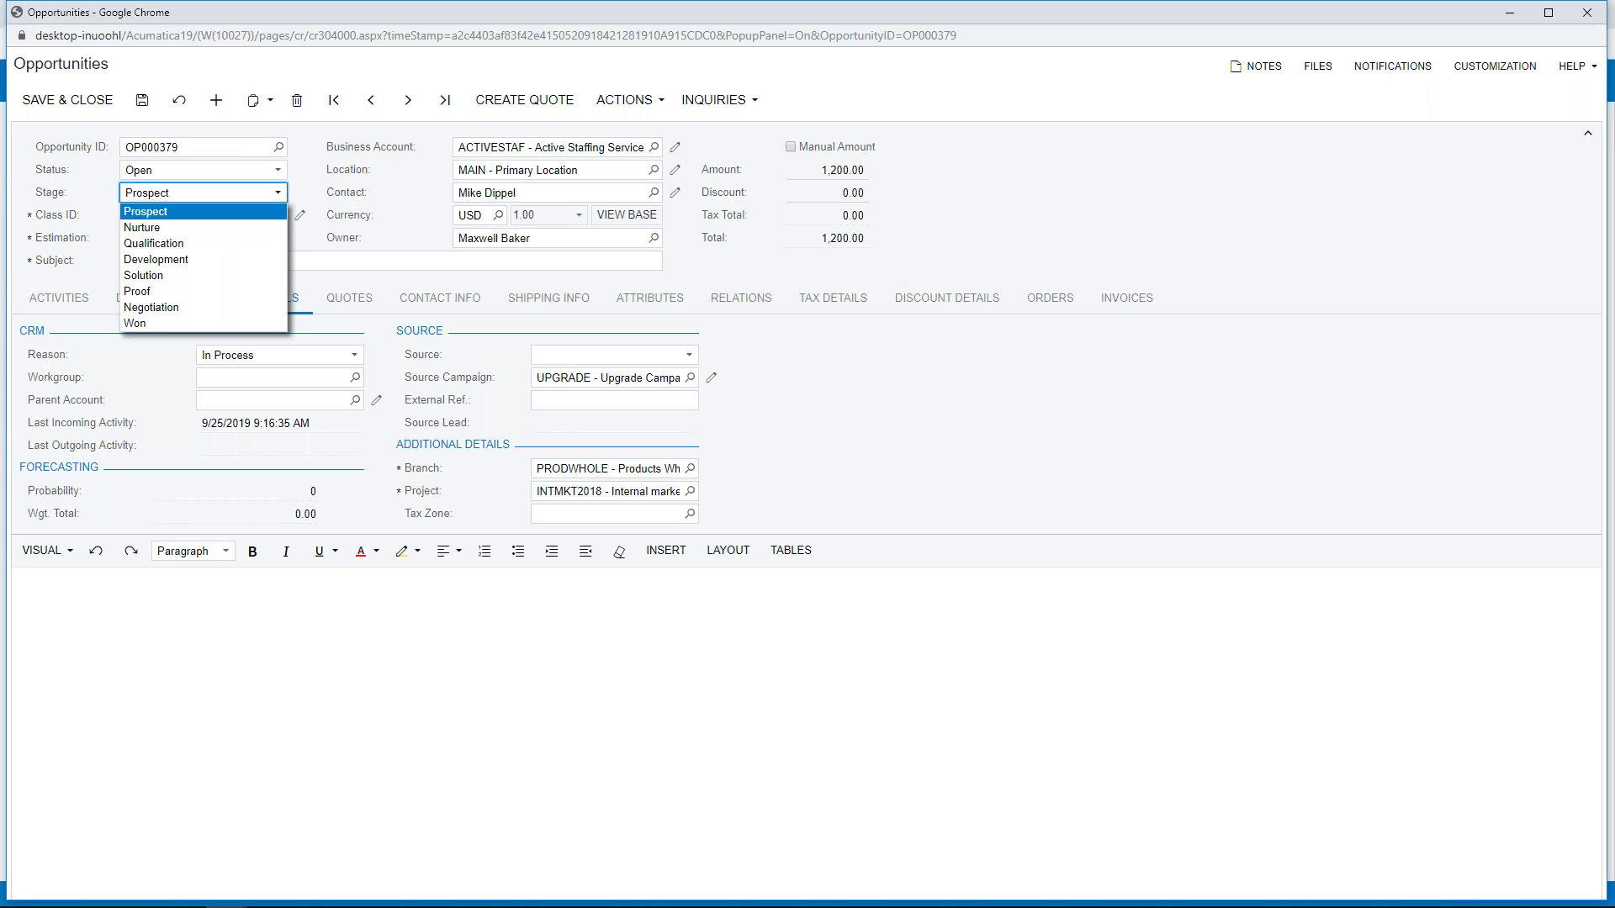
left_click(145, 294)
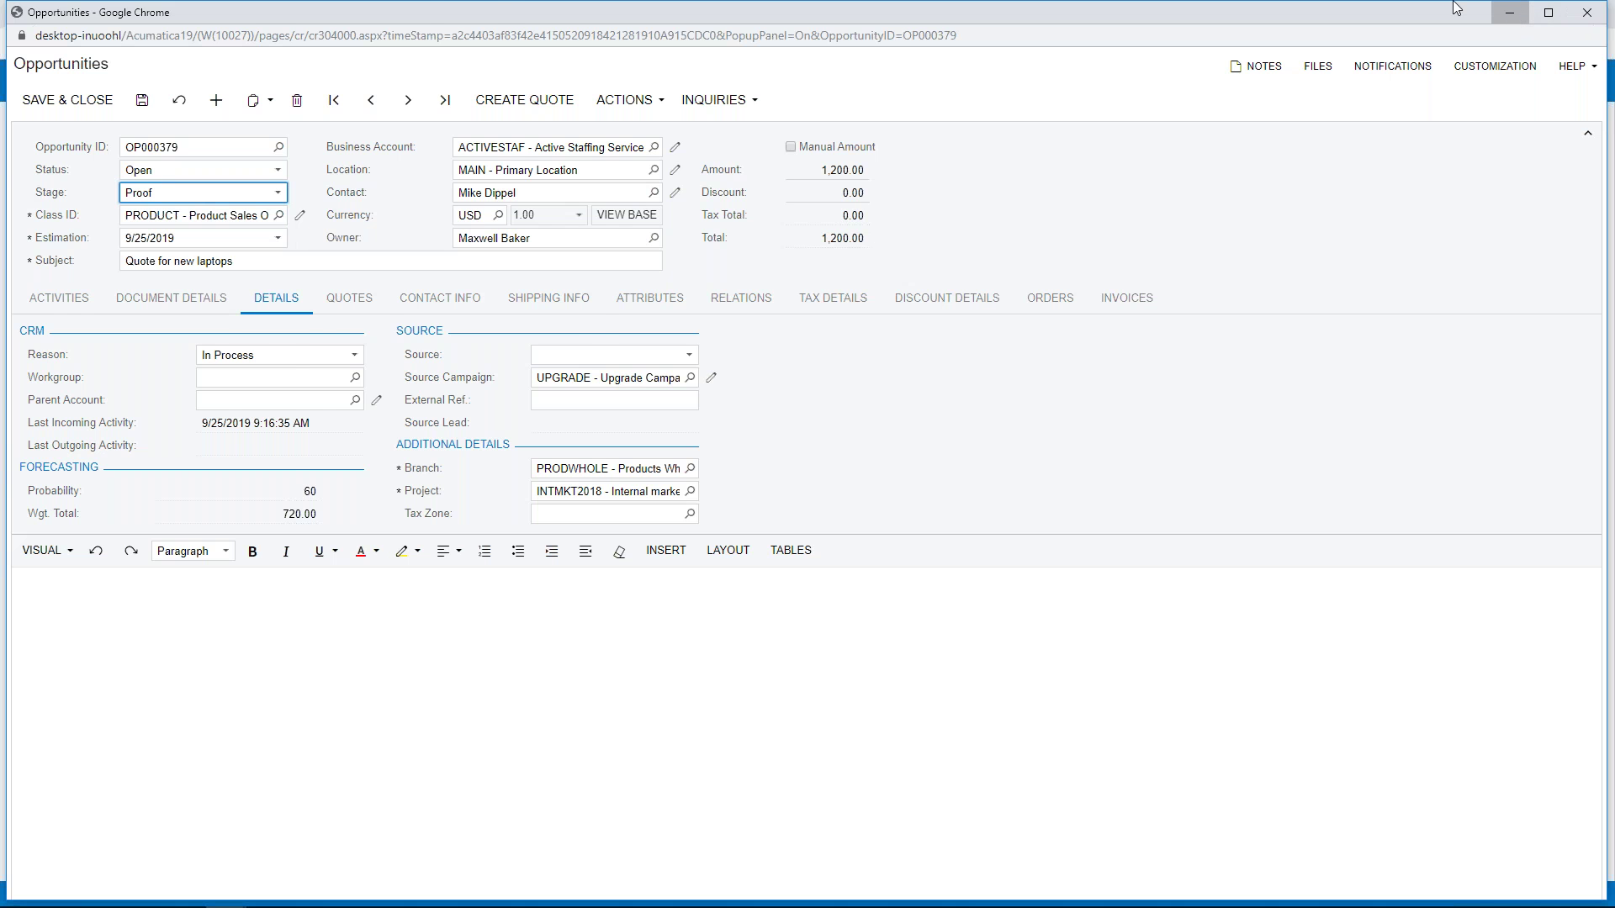
- Review the Opportunity Summary pivot table by class and stage, and return to the open opportunity window
left_click(1509, 11)
left_click(270, 17)
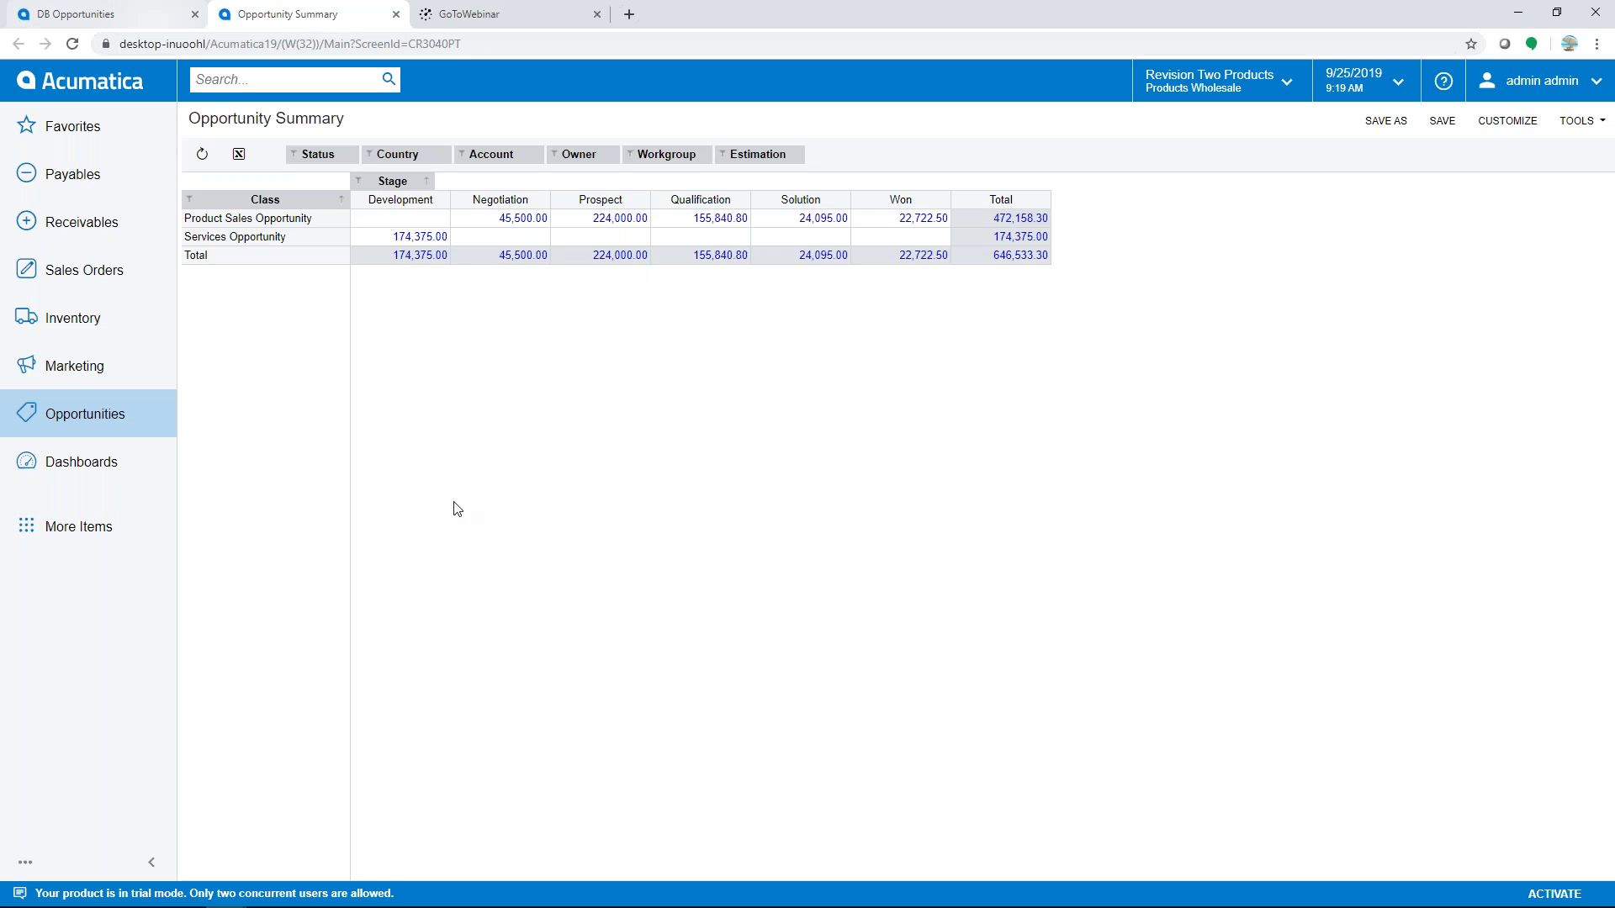
mouse_move(244, 893)
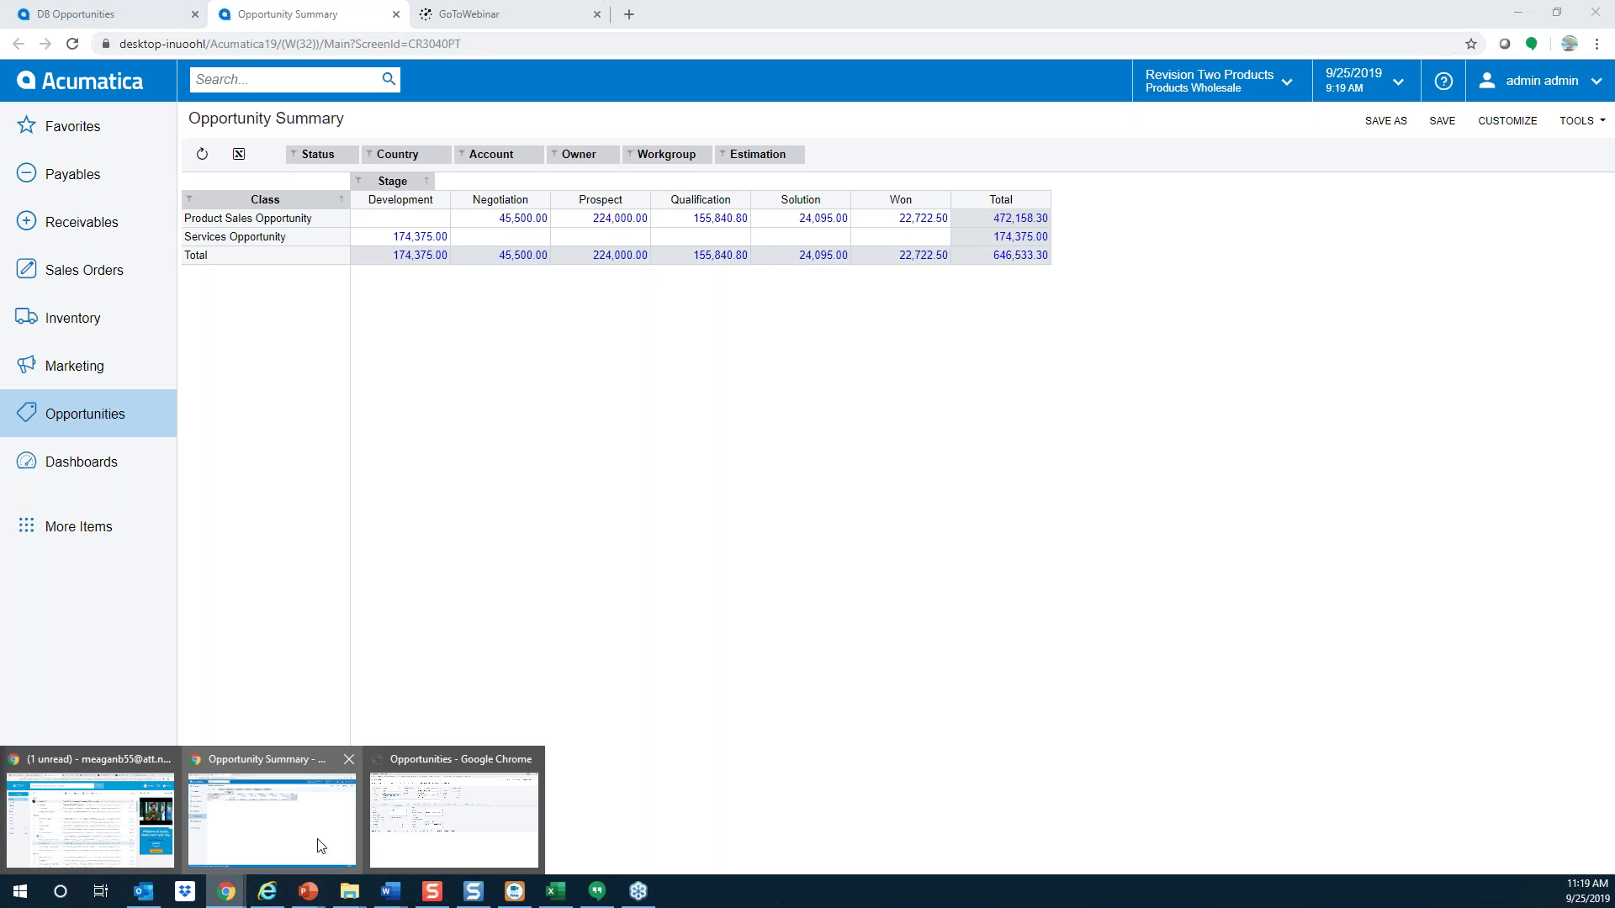
left_click(435, 822)
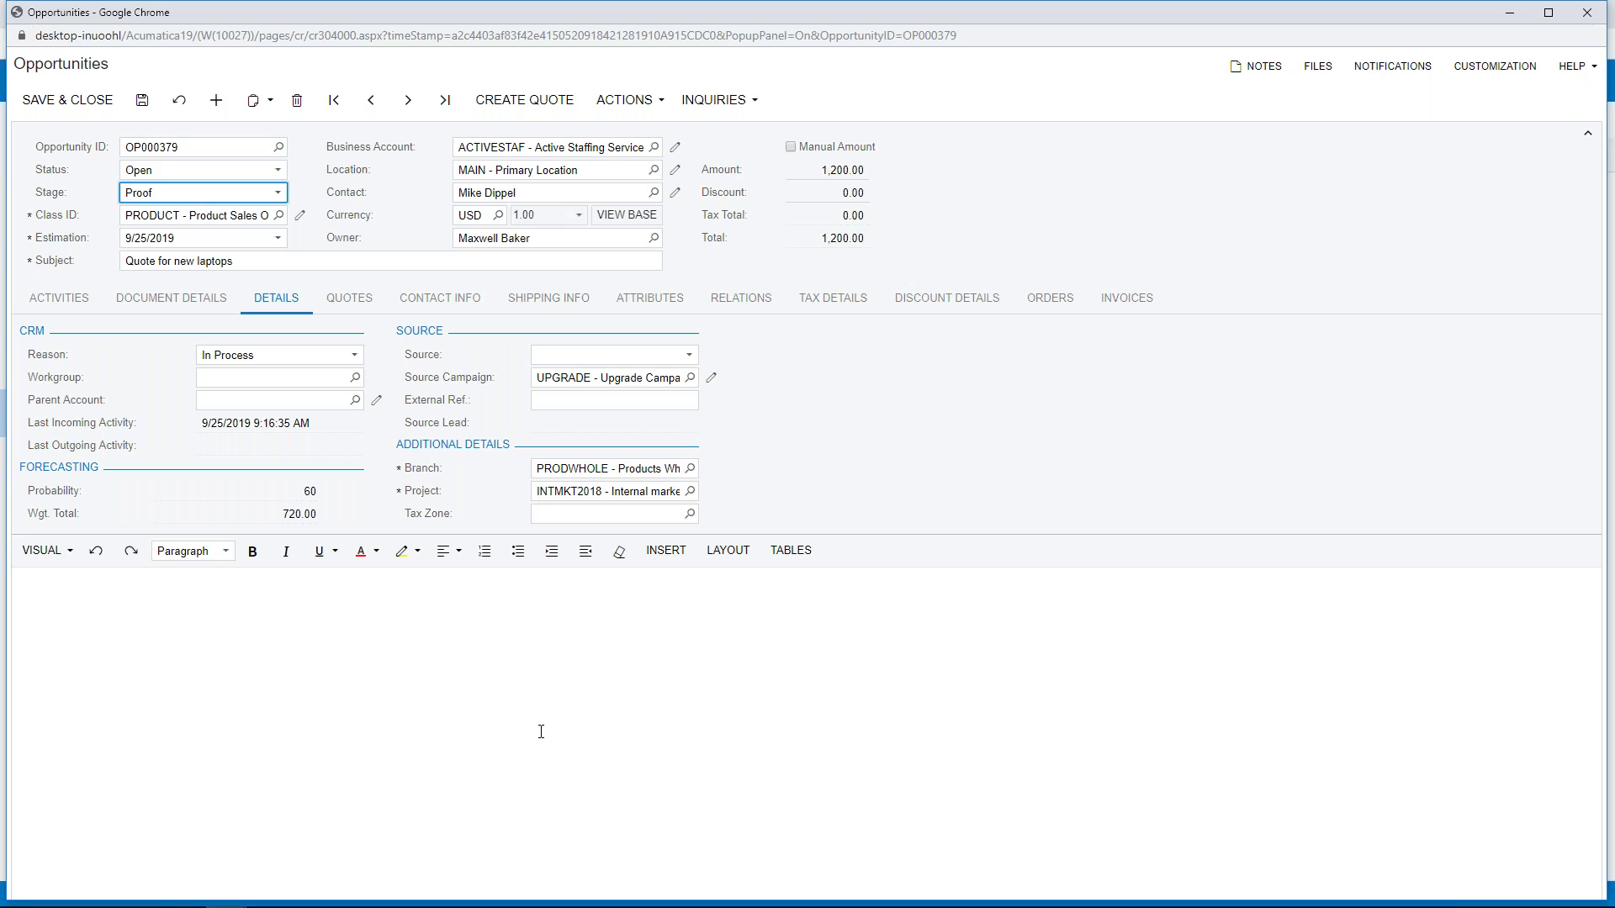
- Create a sales quote from the opportunity's laptop line with the default options and open it for review
left_click(186, 301)
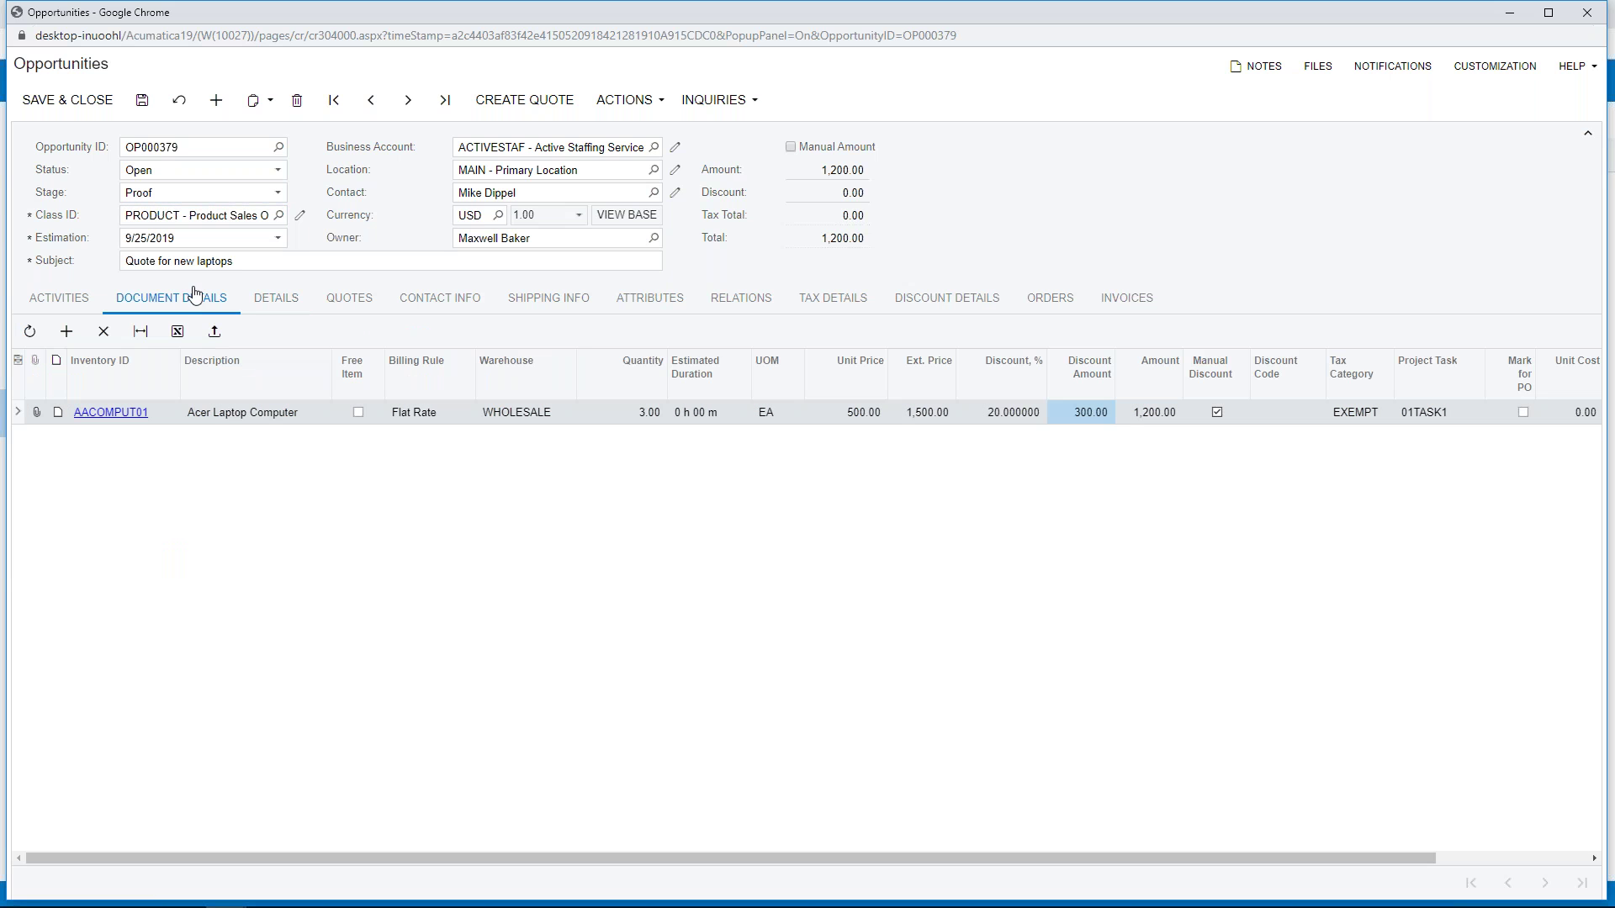
left_click(510, 106)
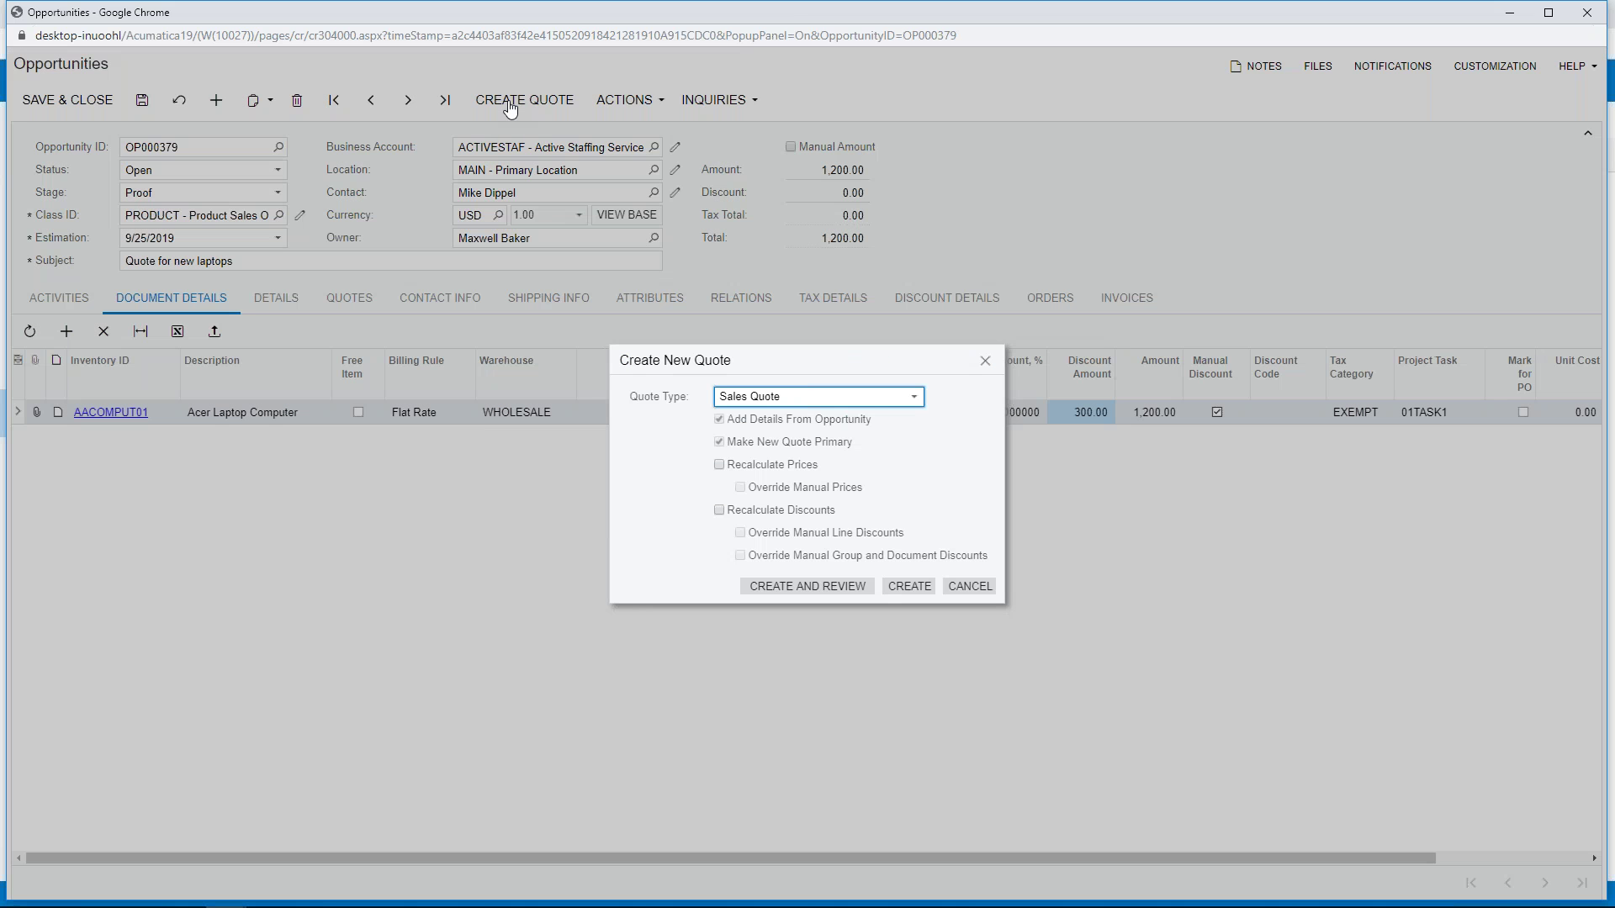
left_click(799, 593)
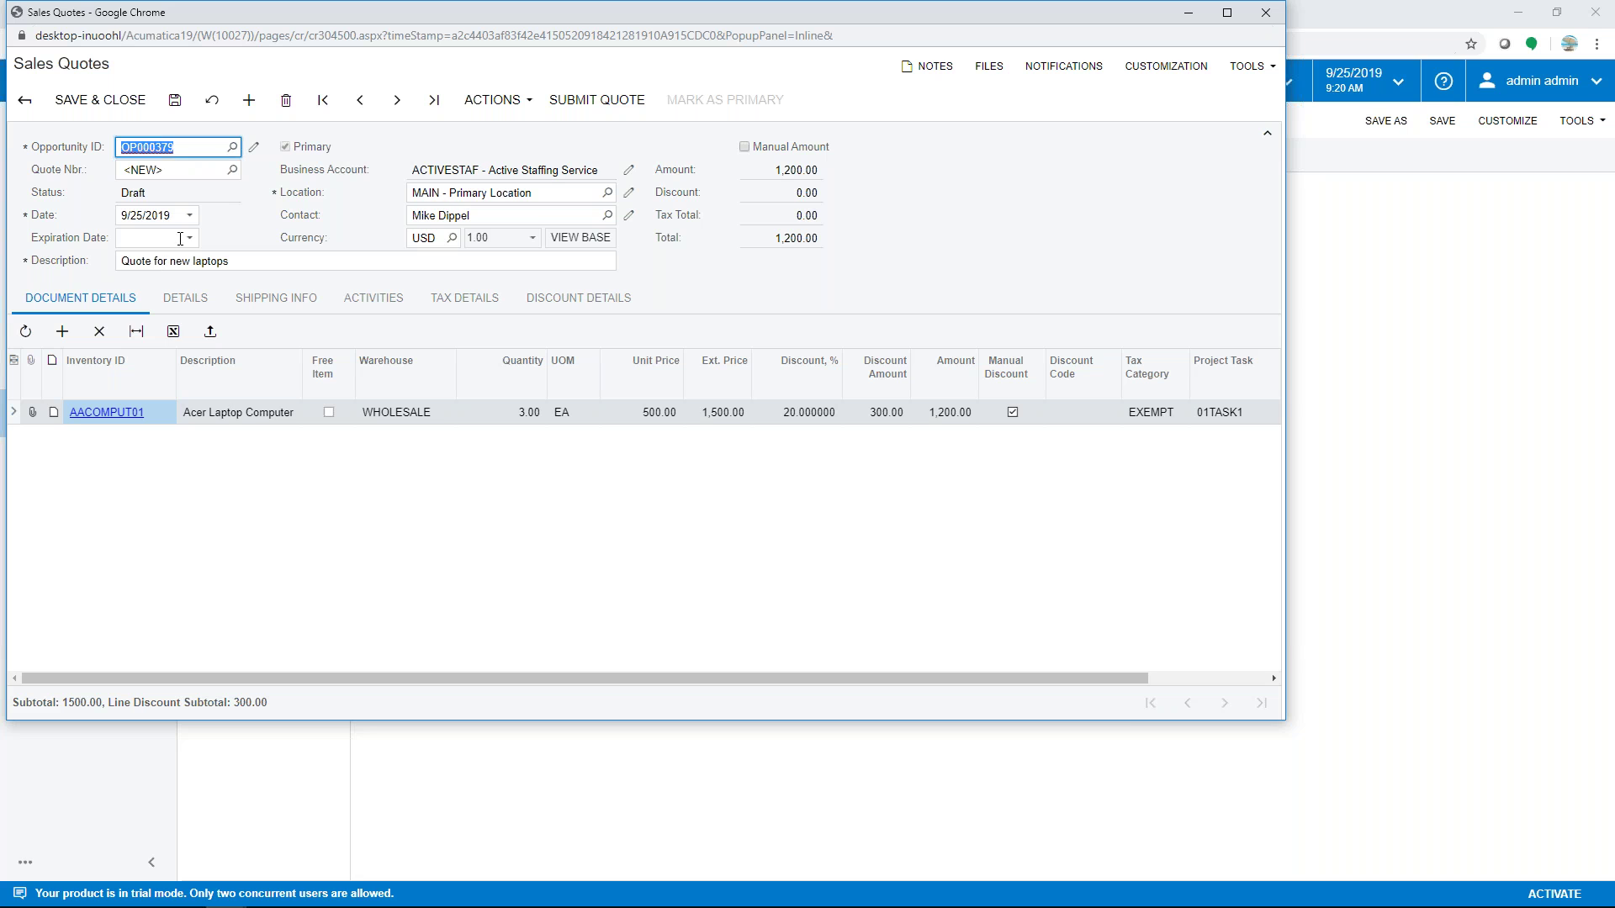
- Set the sales quote's expiration date to 10/25/2019
left_click(188, 239)
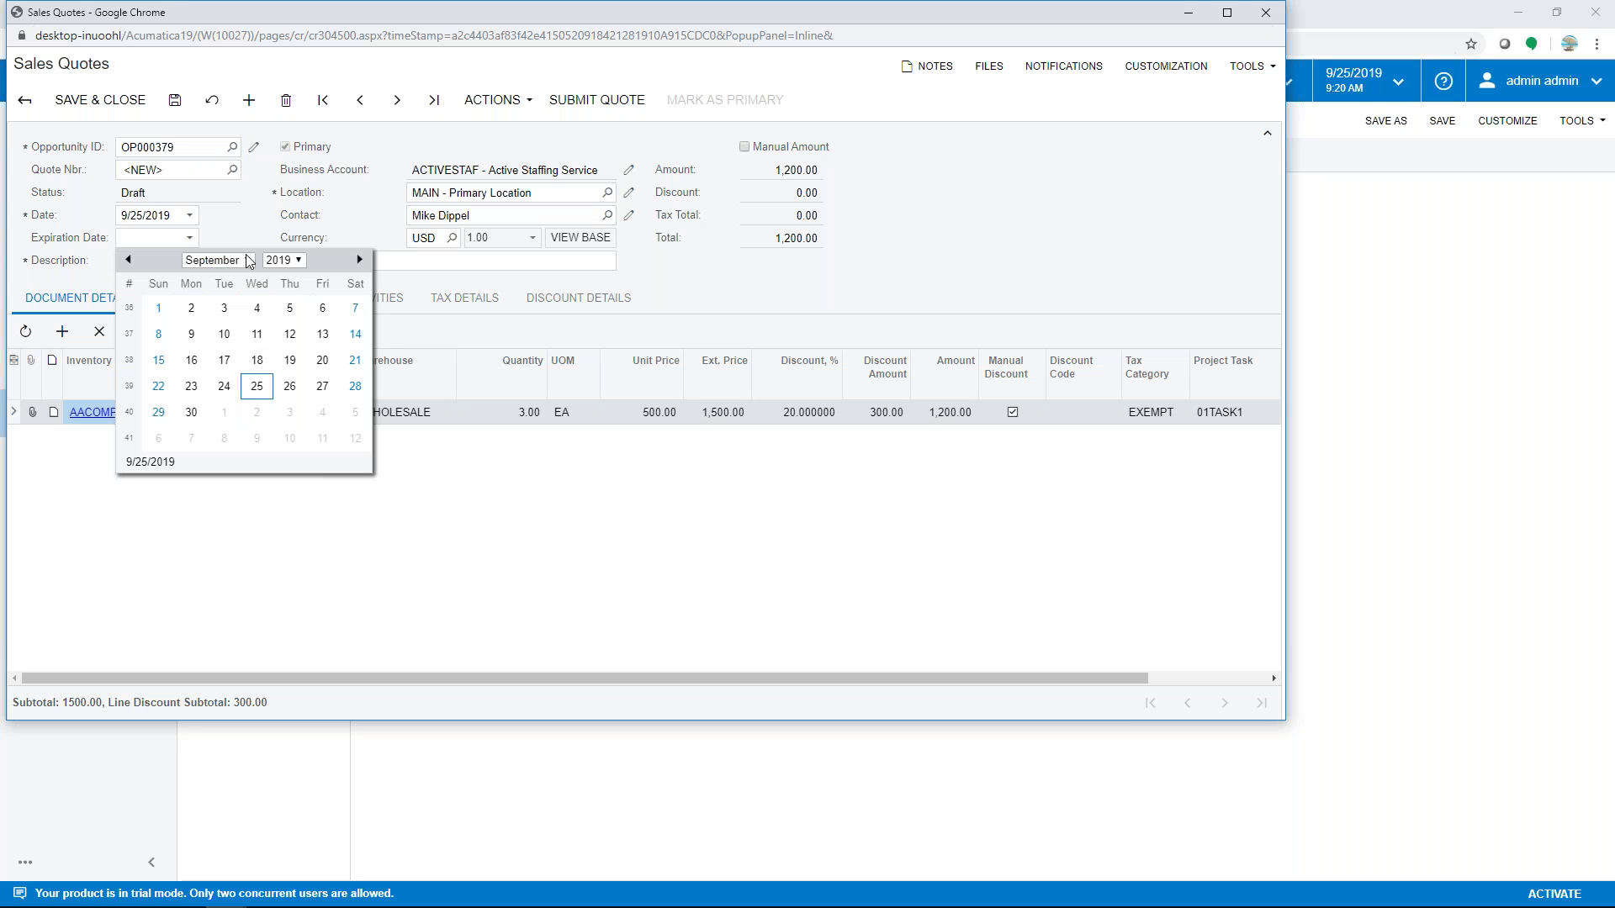
left_click(249, 262)
left_click(206, 402)
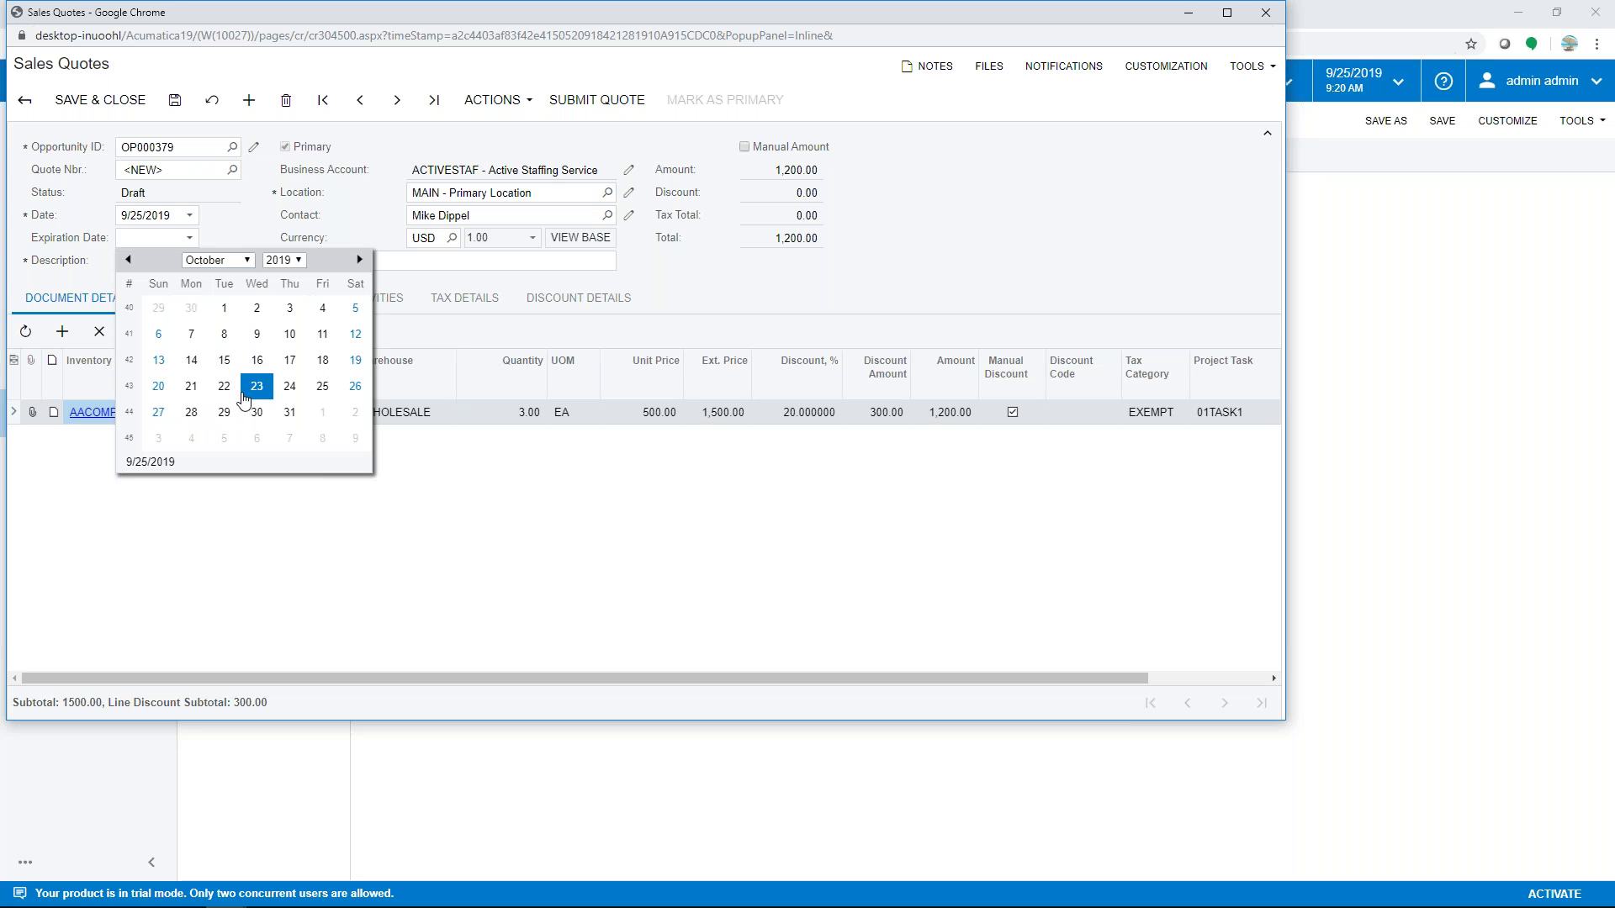
left_click(320, 389)
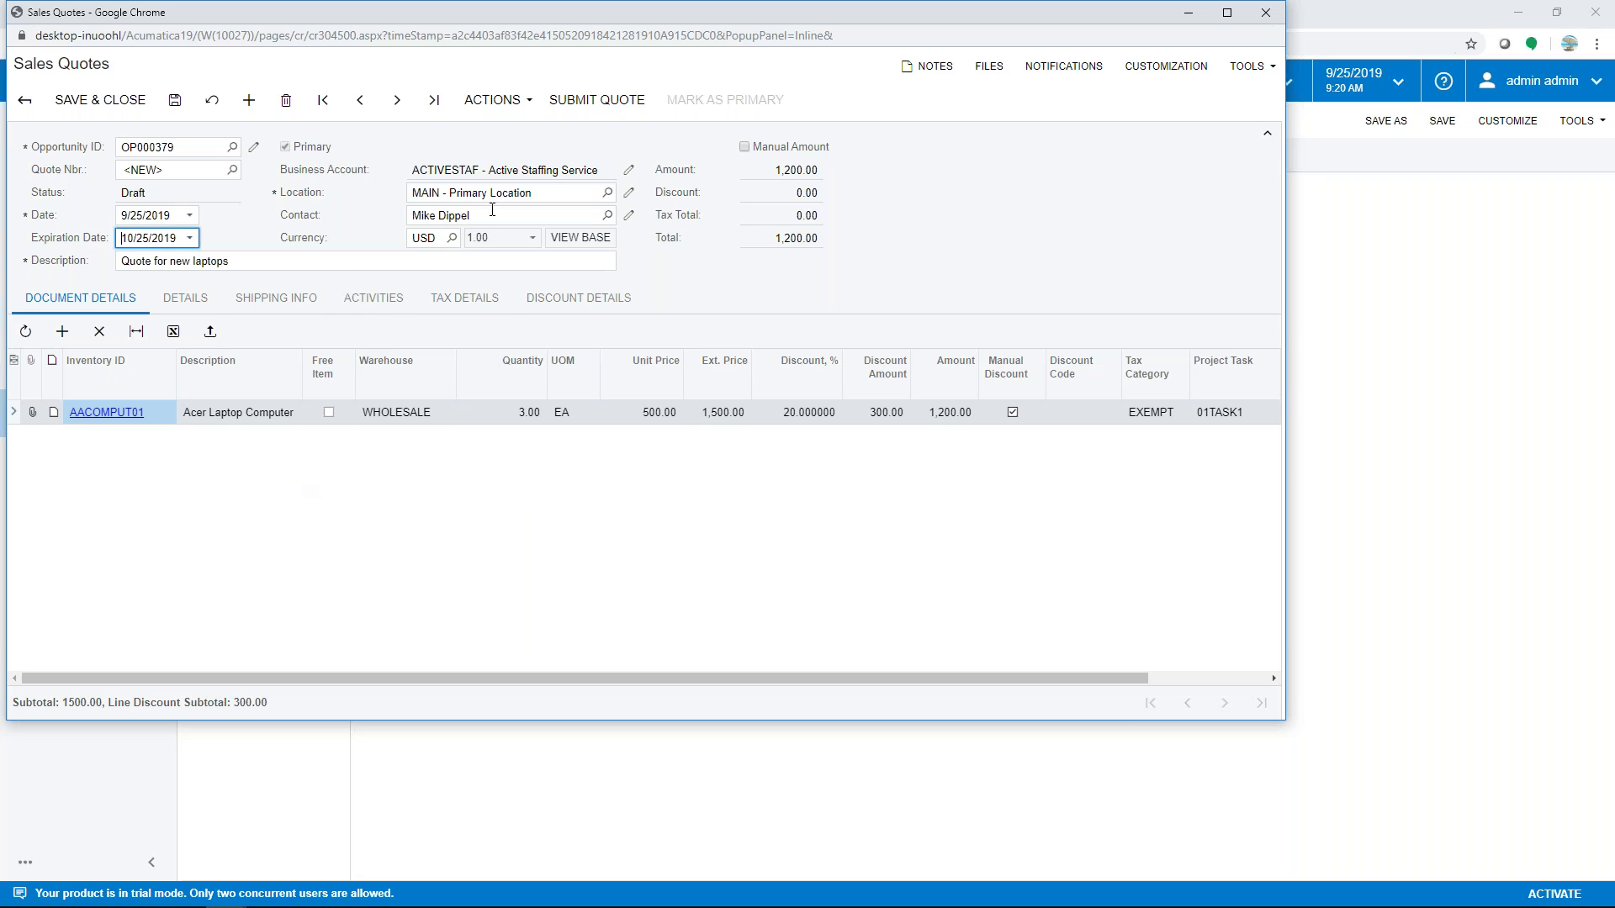
- Submit and send the sales quote to the customer, and check the email logged in its activities
left_click(598, 105)
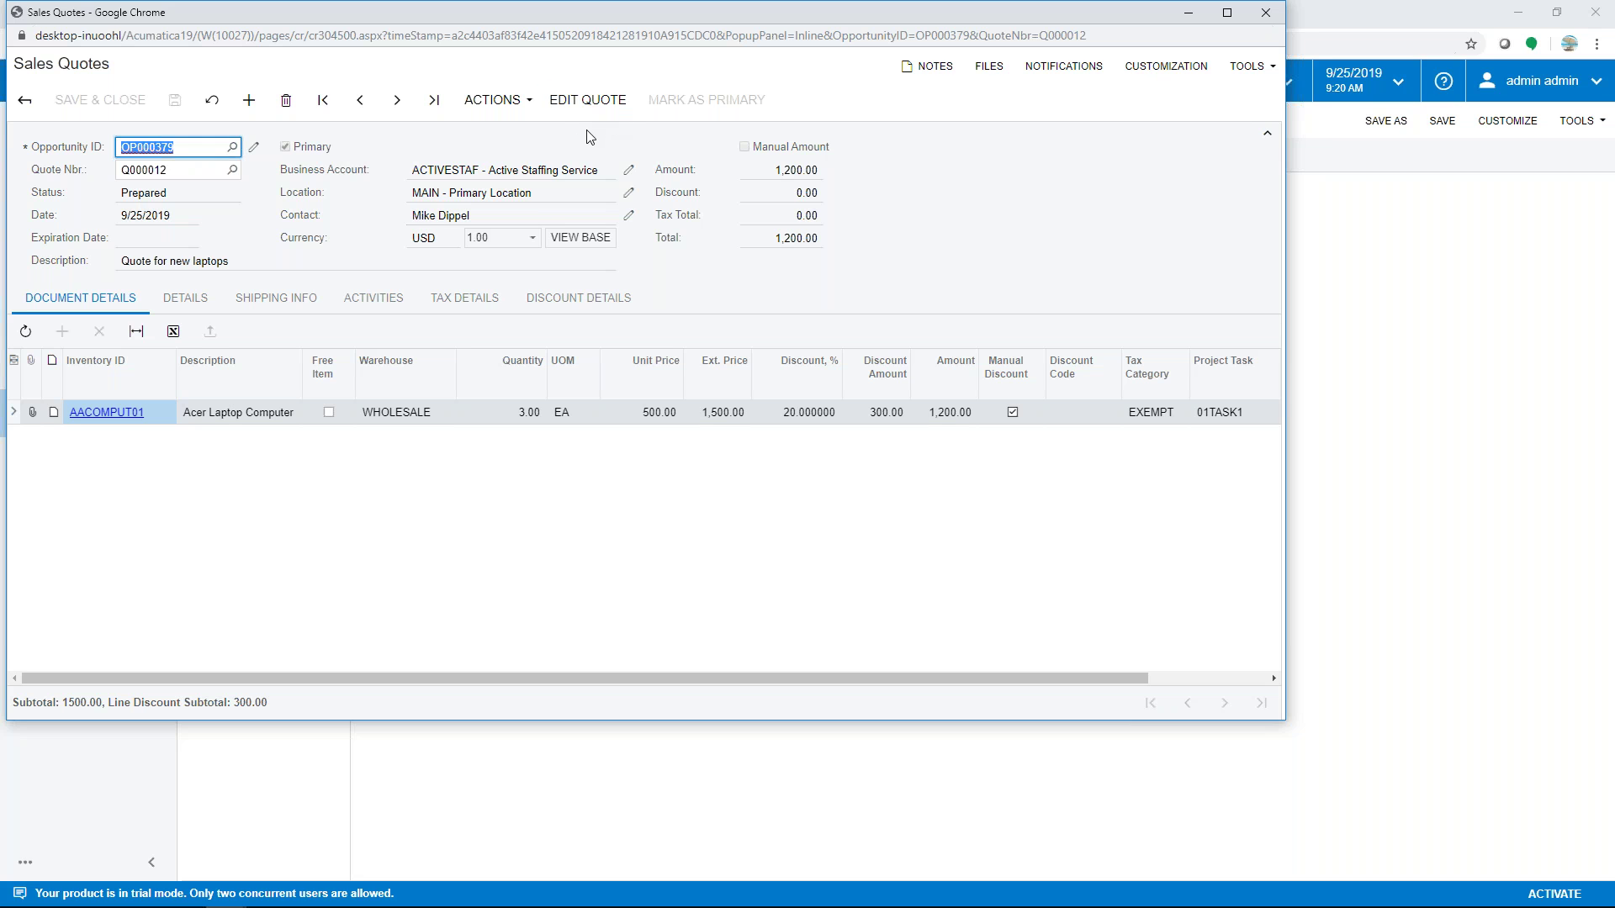
left_click(515, 105)
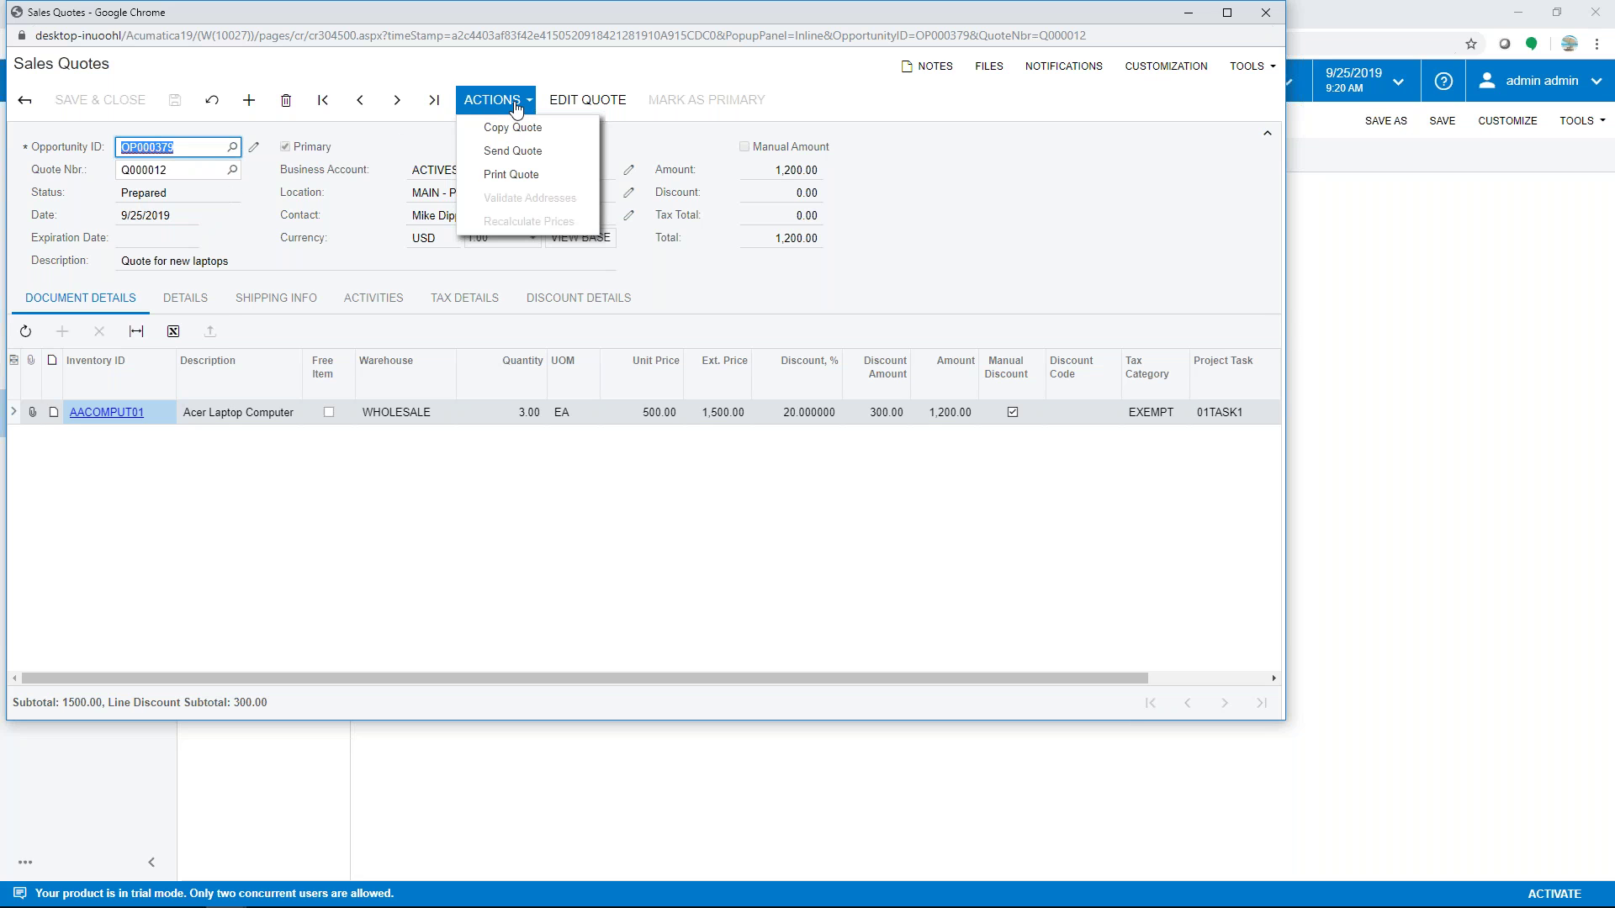
left_click(513, 153)
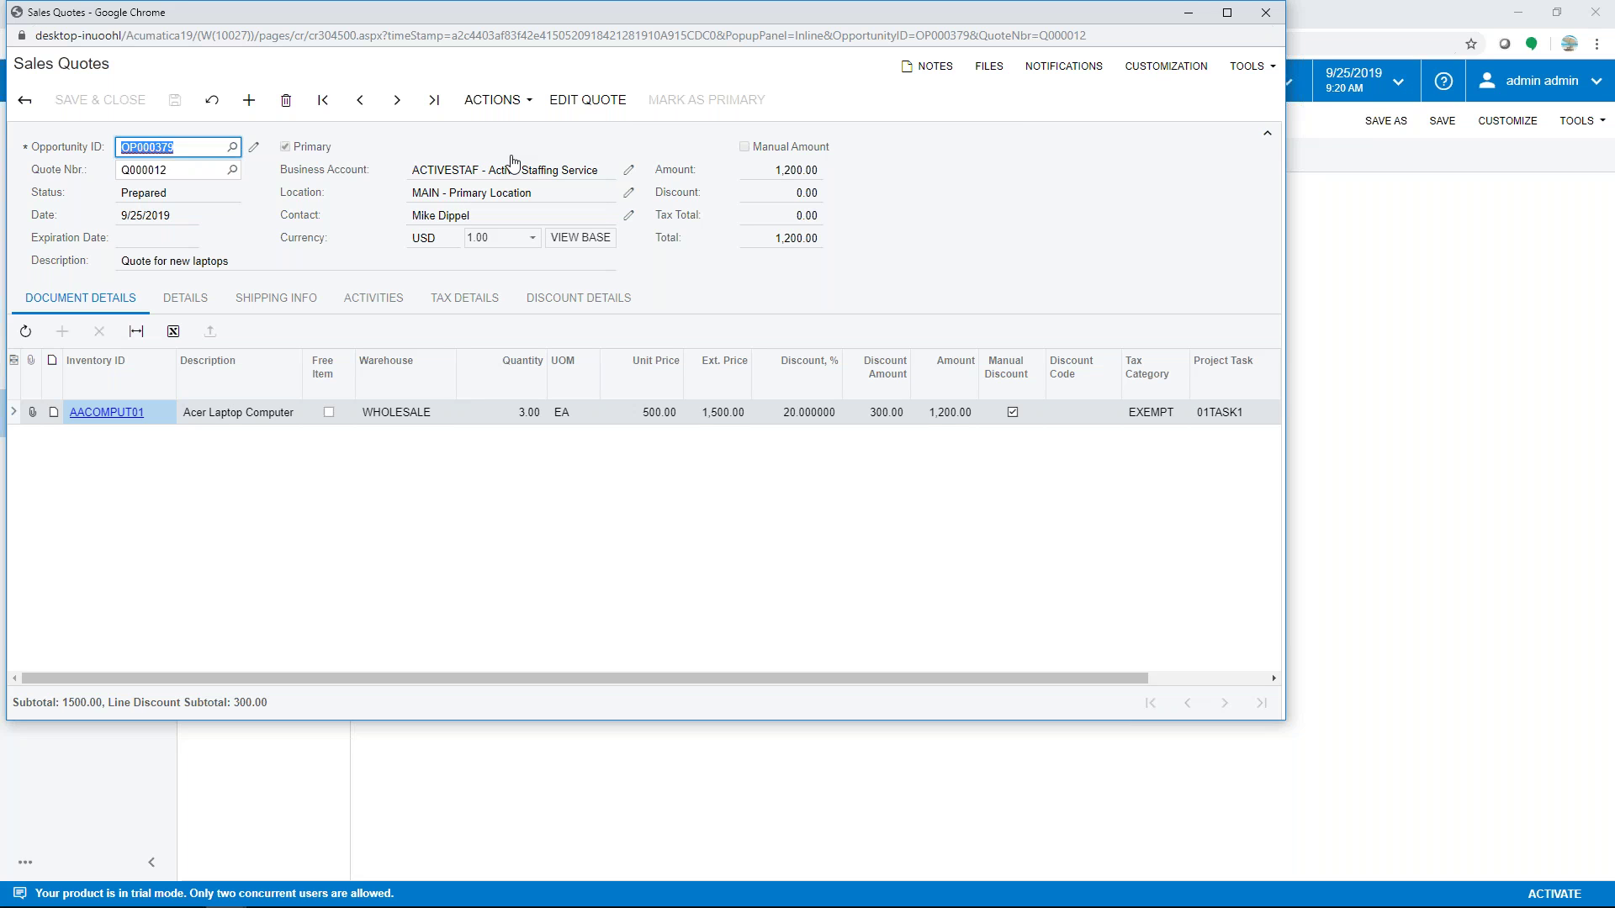
left_click(381, 304)
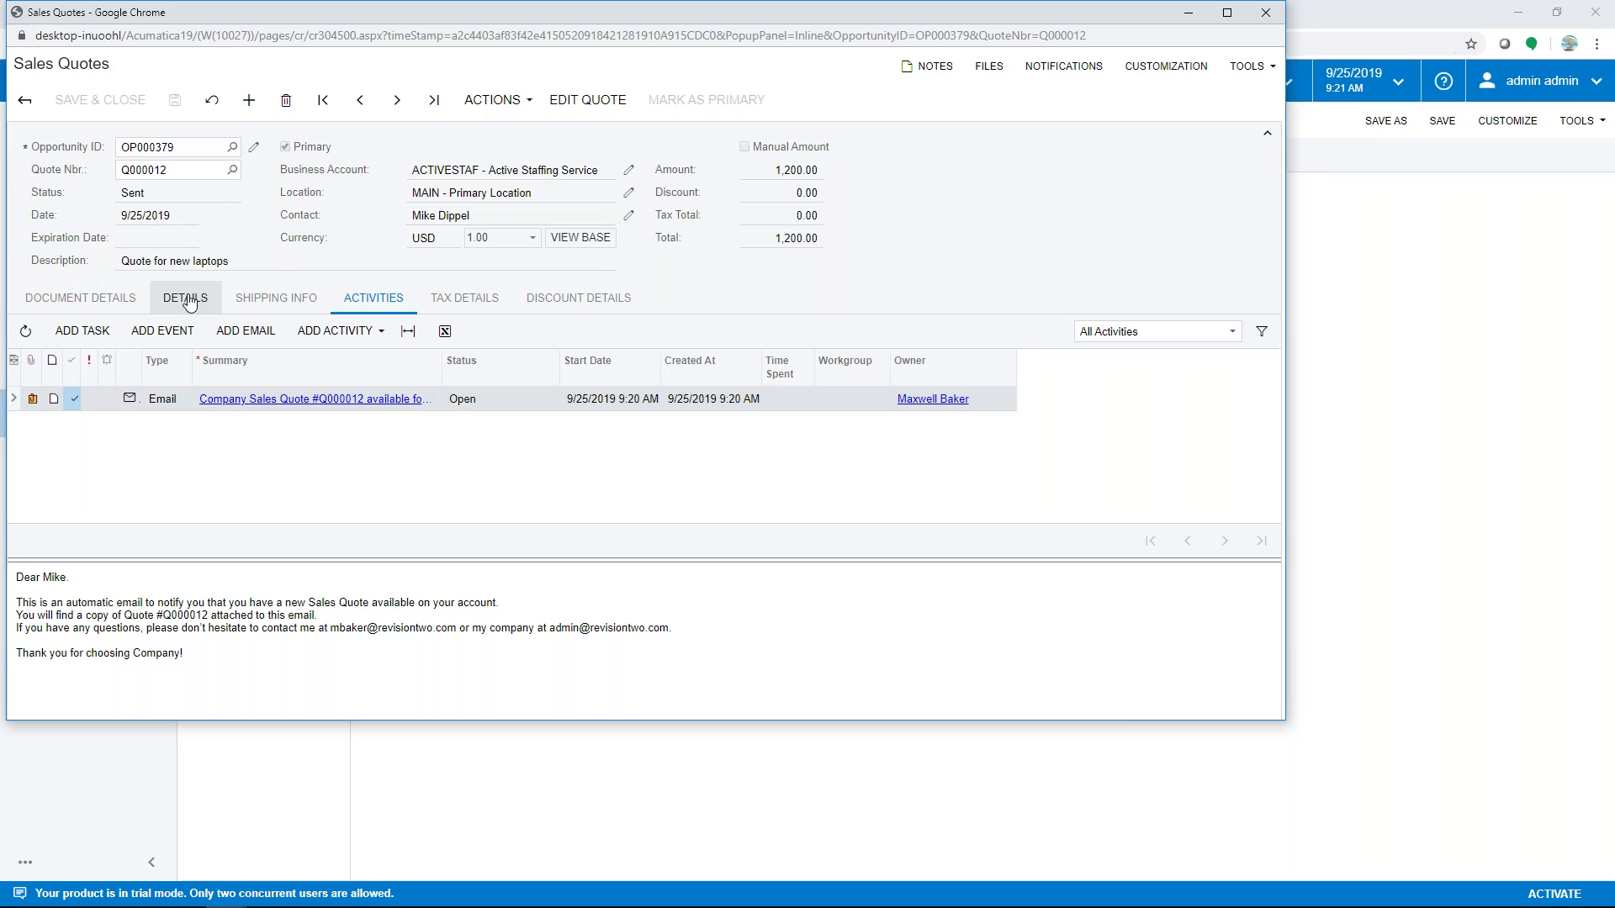
- Reopen the sales quote for editing and set its date to 9/26/2019 and expiration date to 10/28/2019
left_click(125, 300)
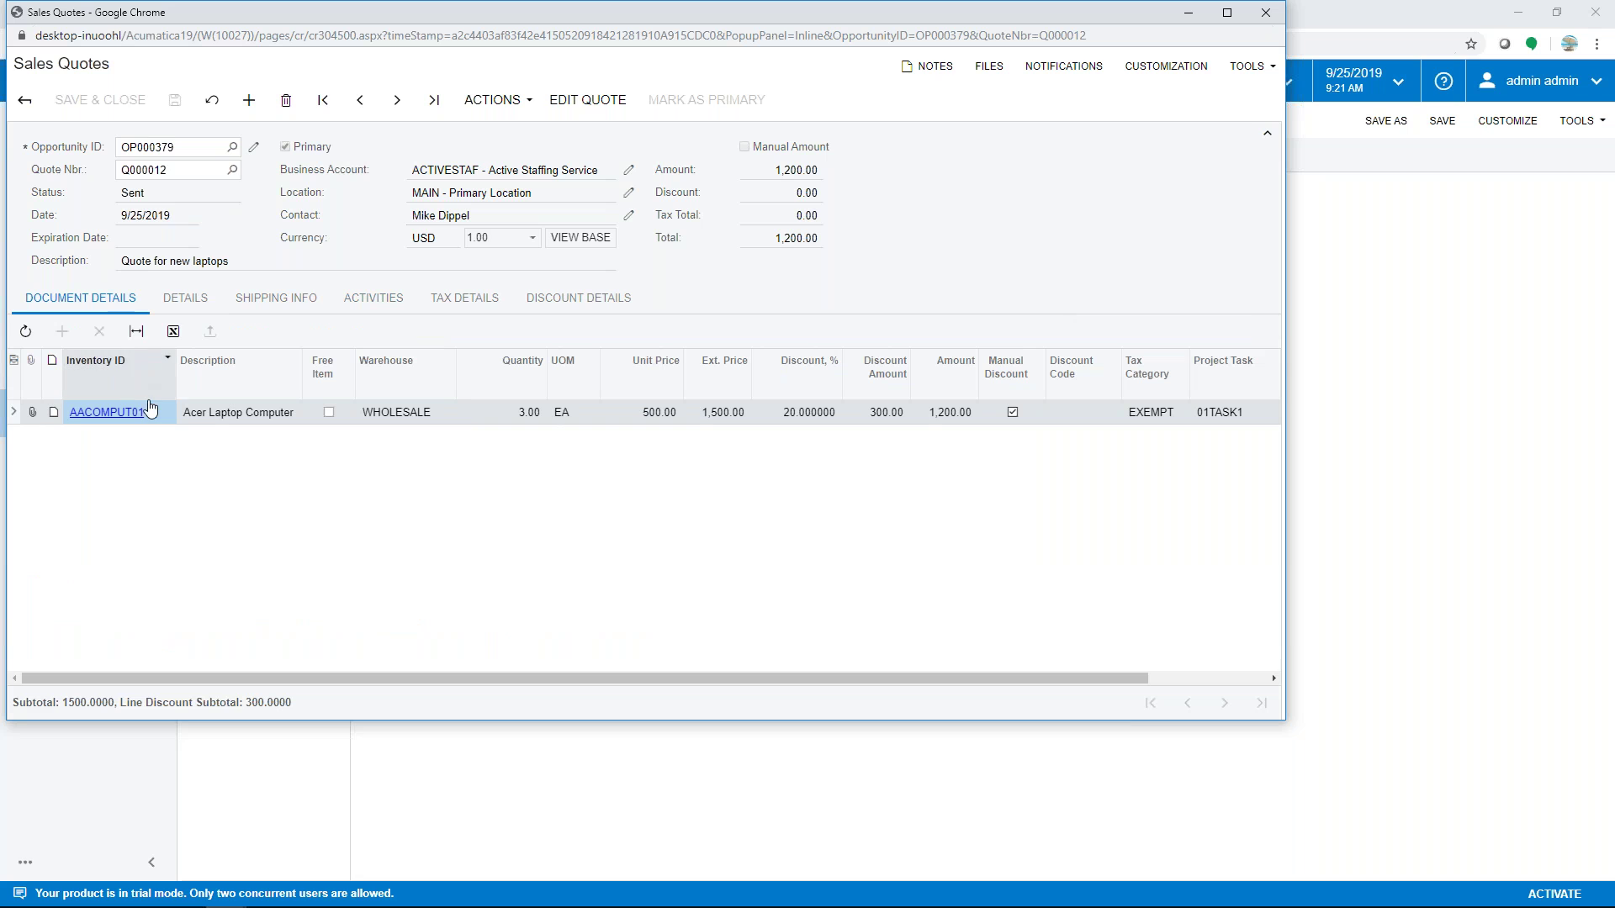
left_click(572, 110)
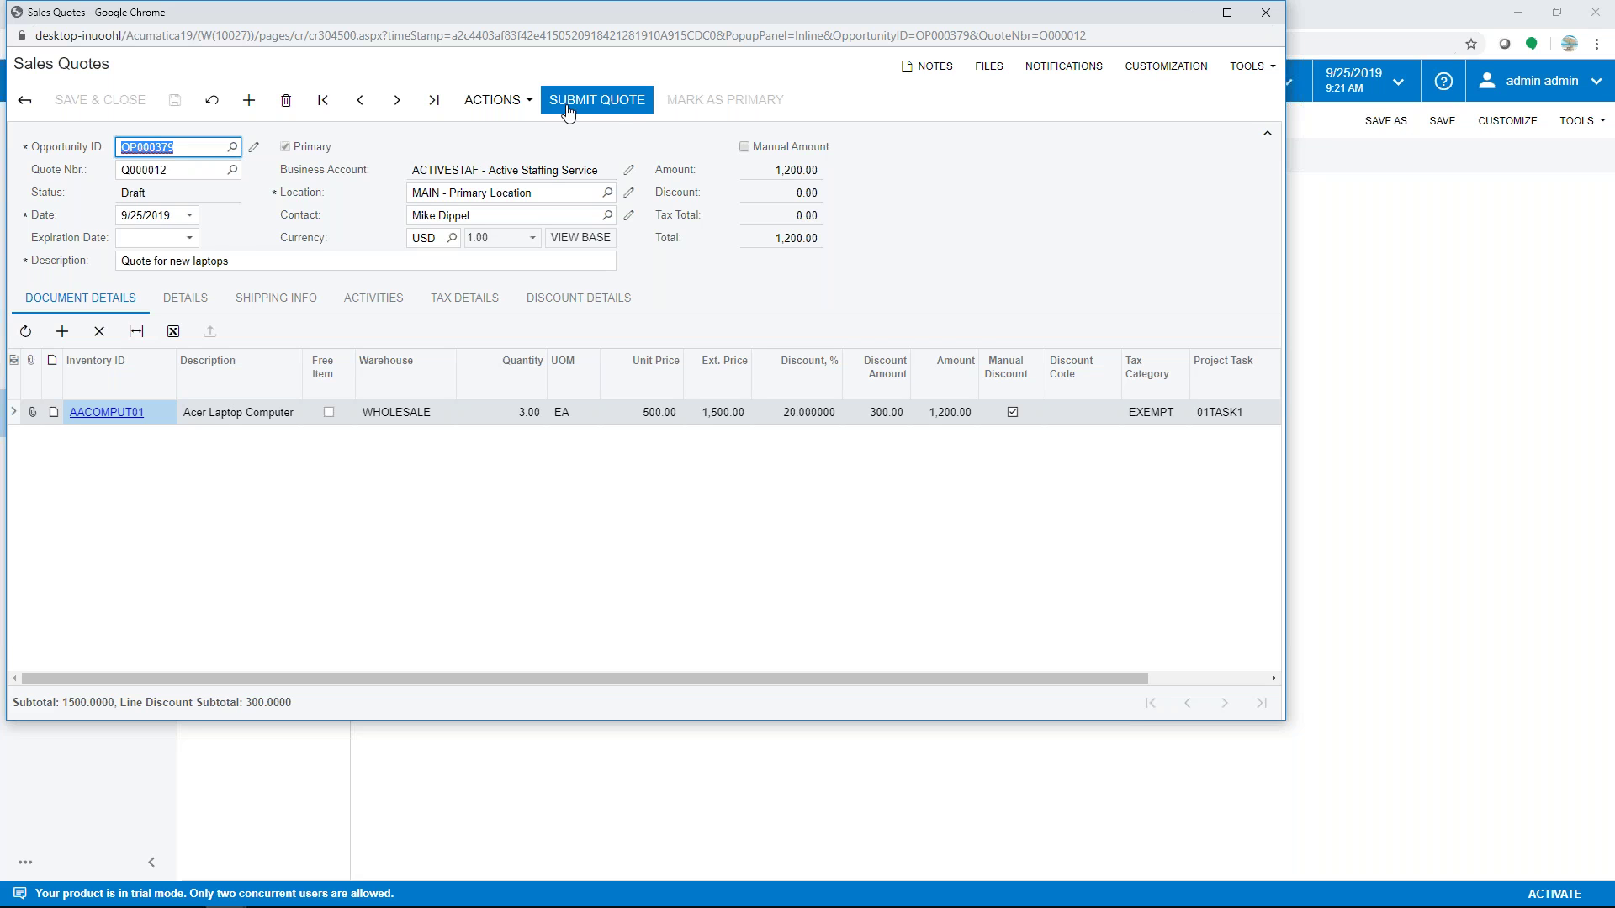
left_click(190, 240)
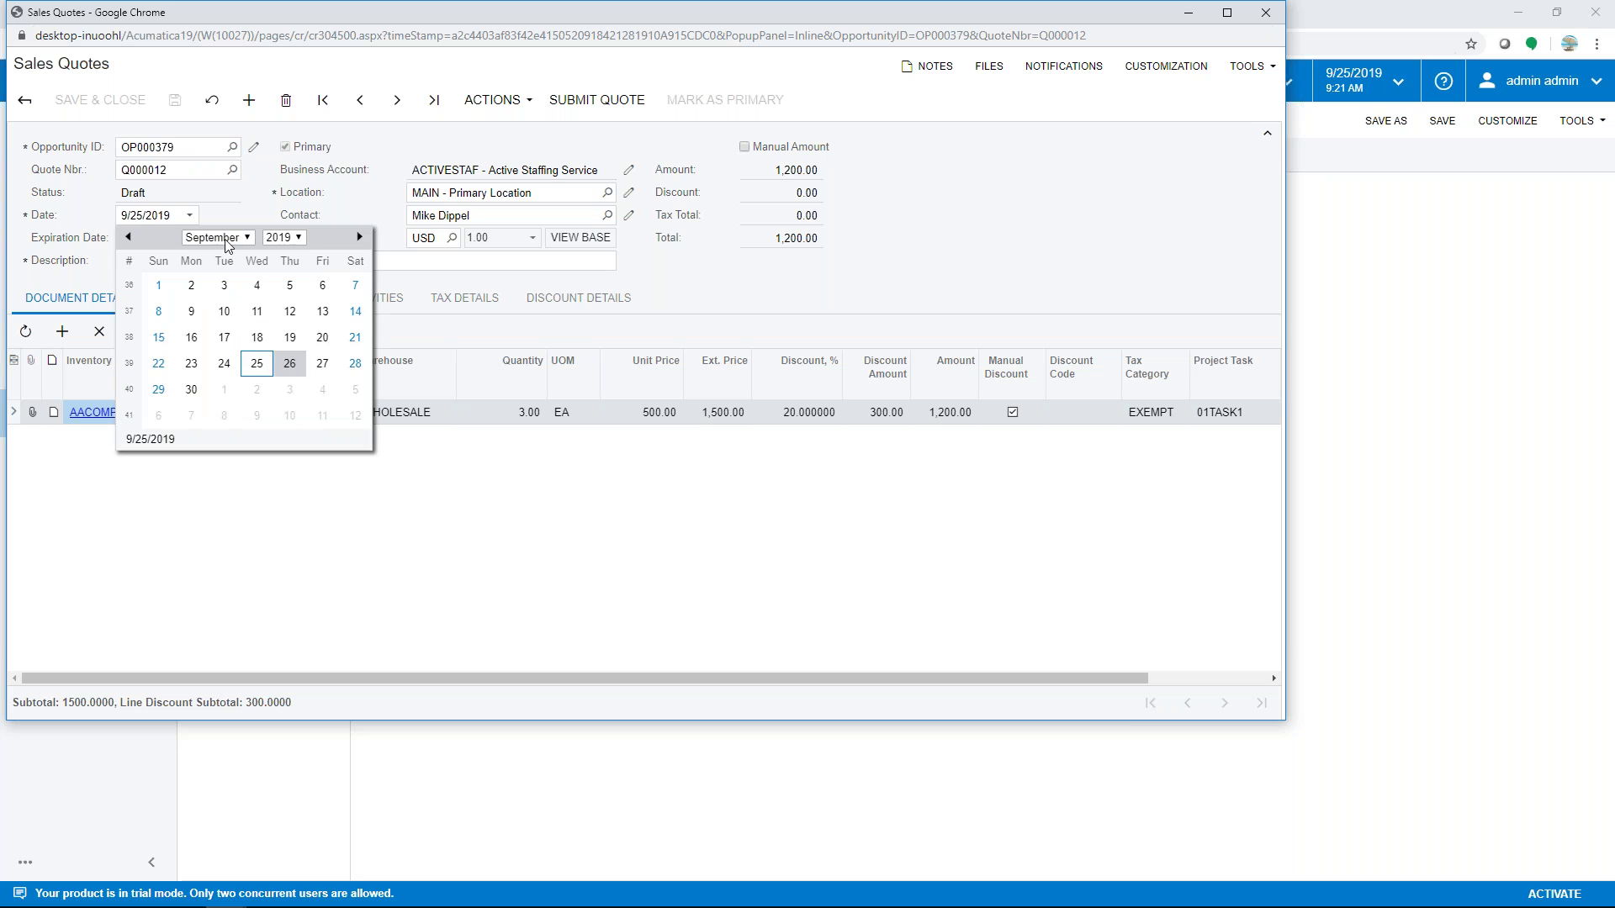
left_click(290, 363)
left_click(190, 238)
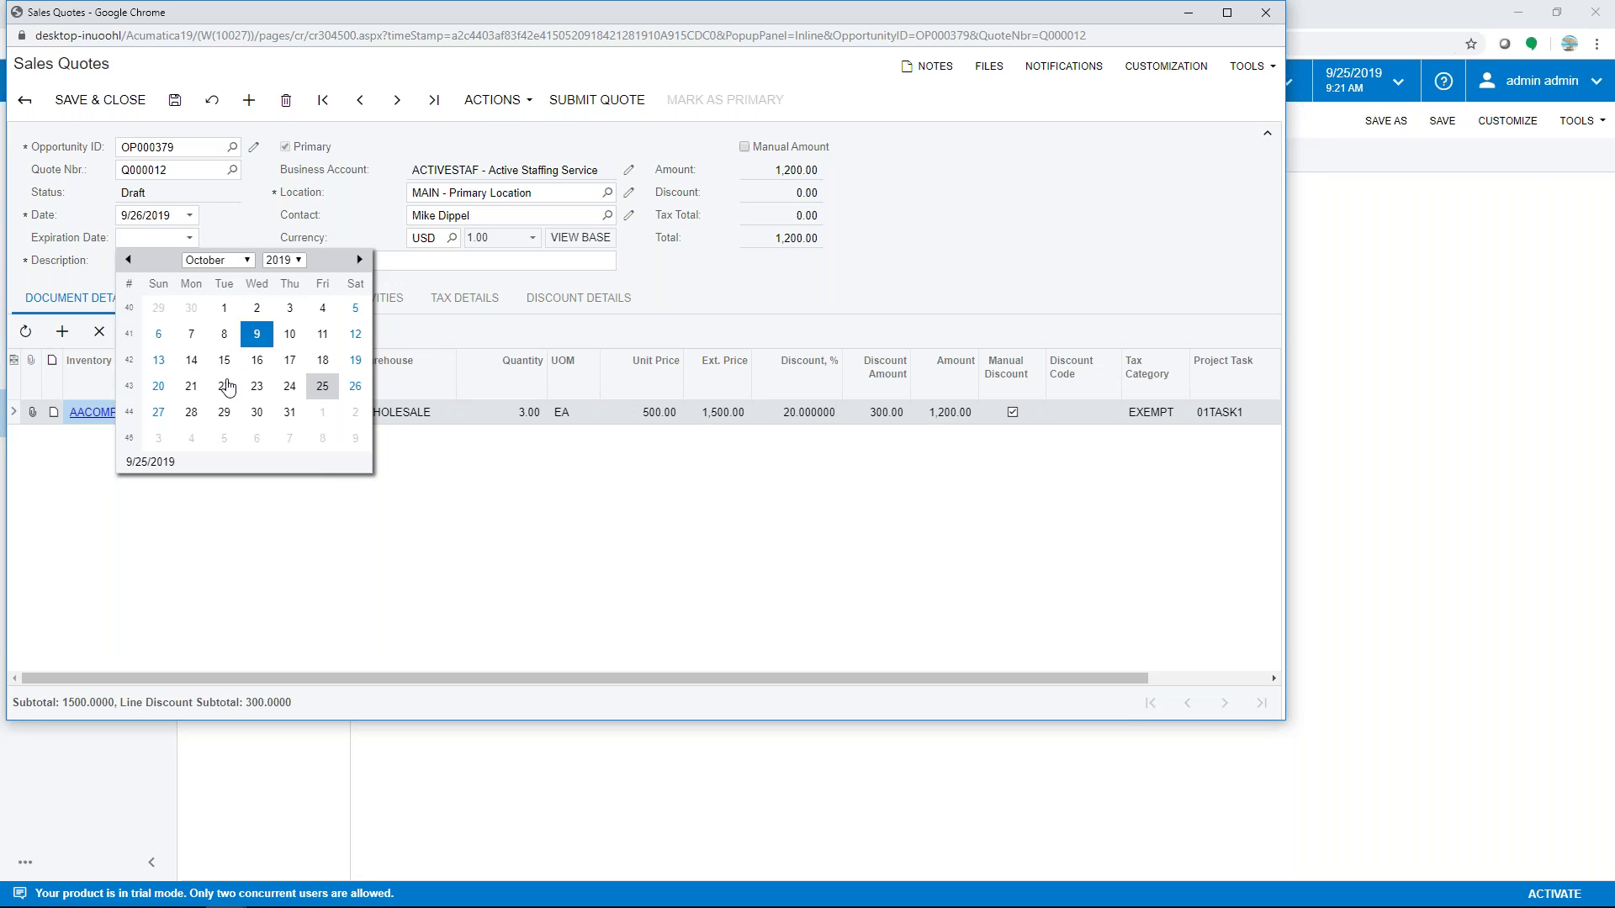
left_click(198, 413)
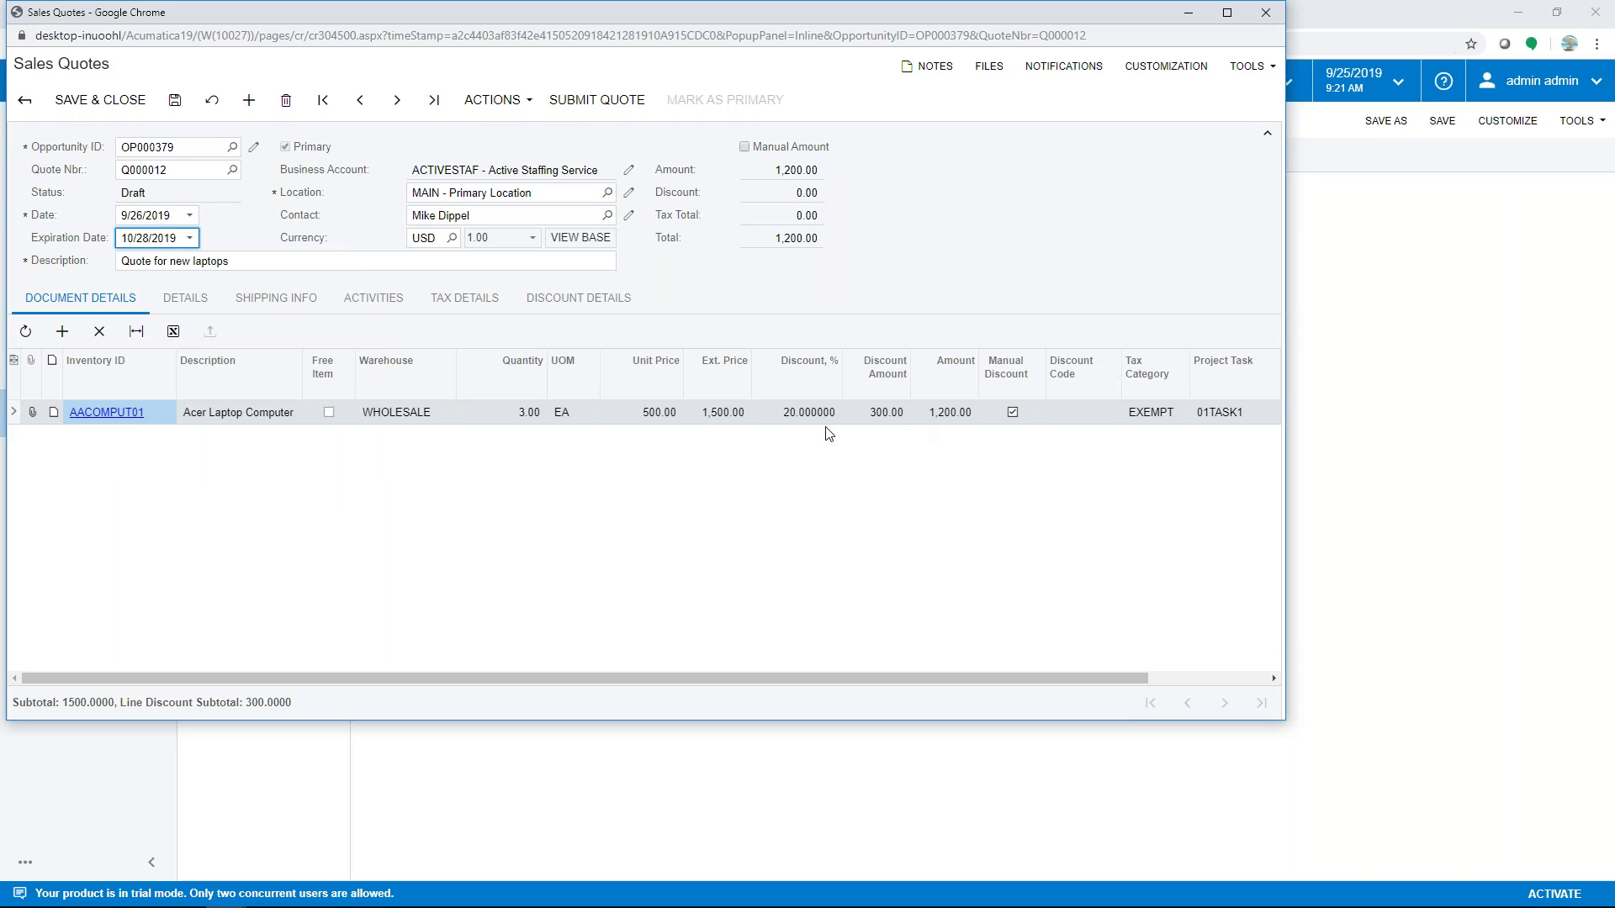
- Raise the discount on the quote's Acer laptop line to 25 percent
left_click(791, 413)
type("25")
key("Tab")
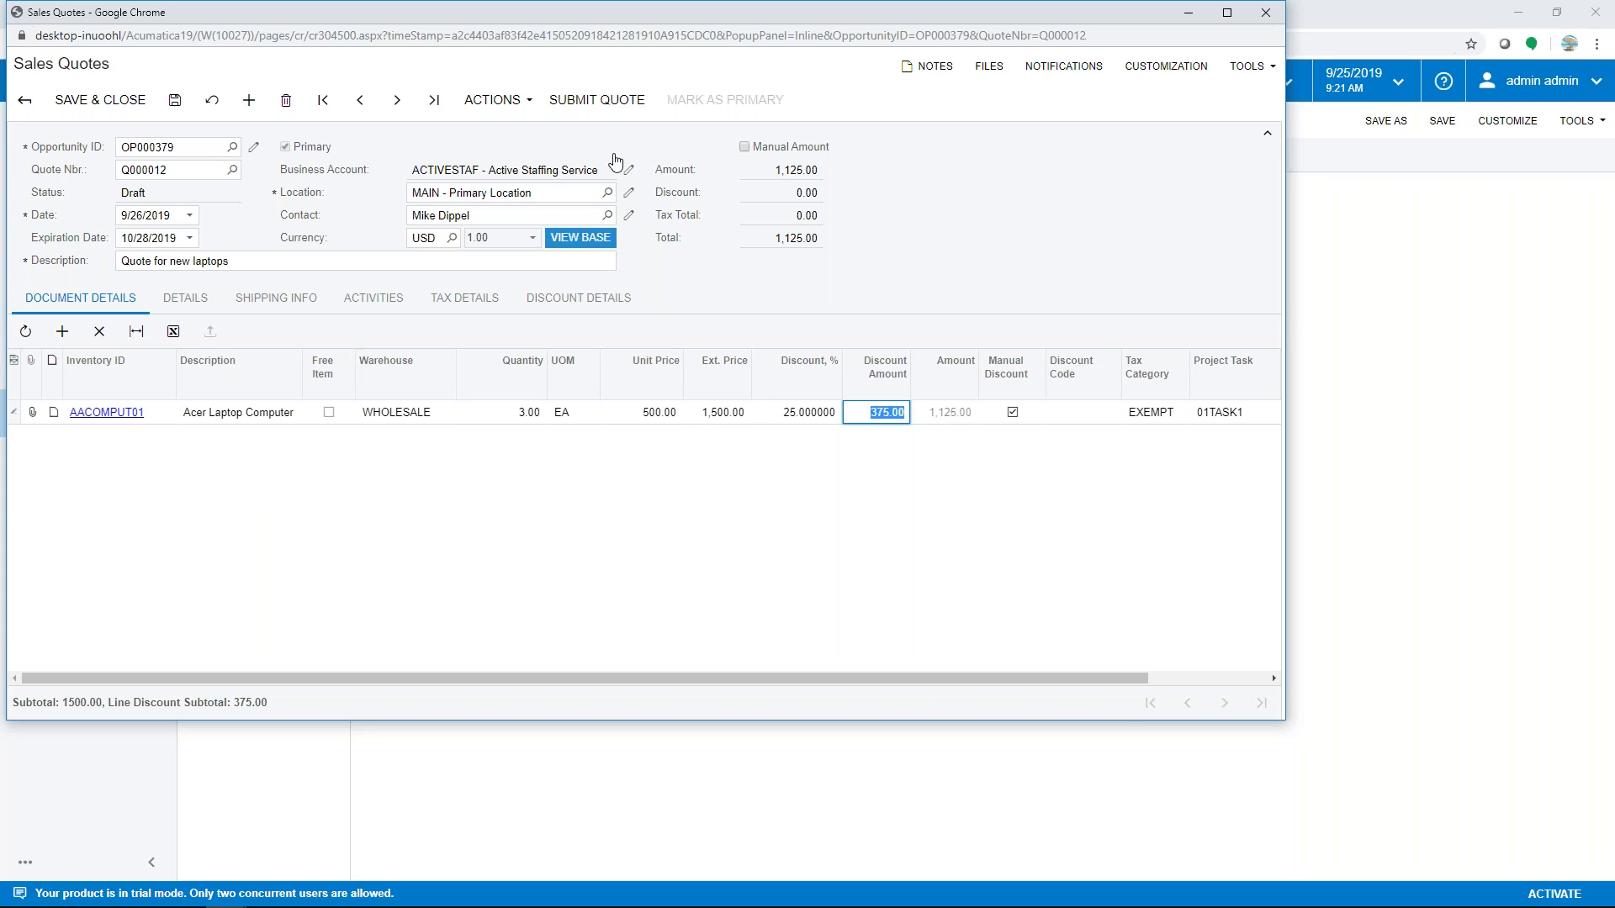
- Submit the revised sales quote and send it to the customer again
left_click(601, 102)
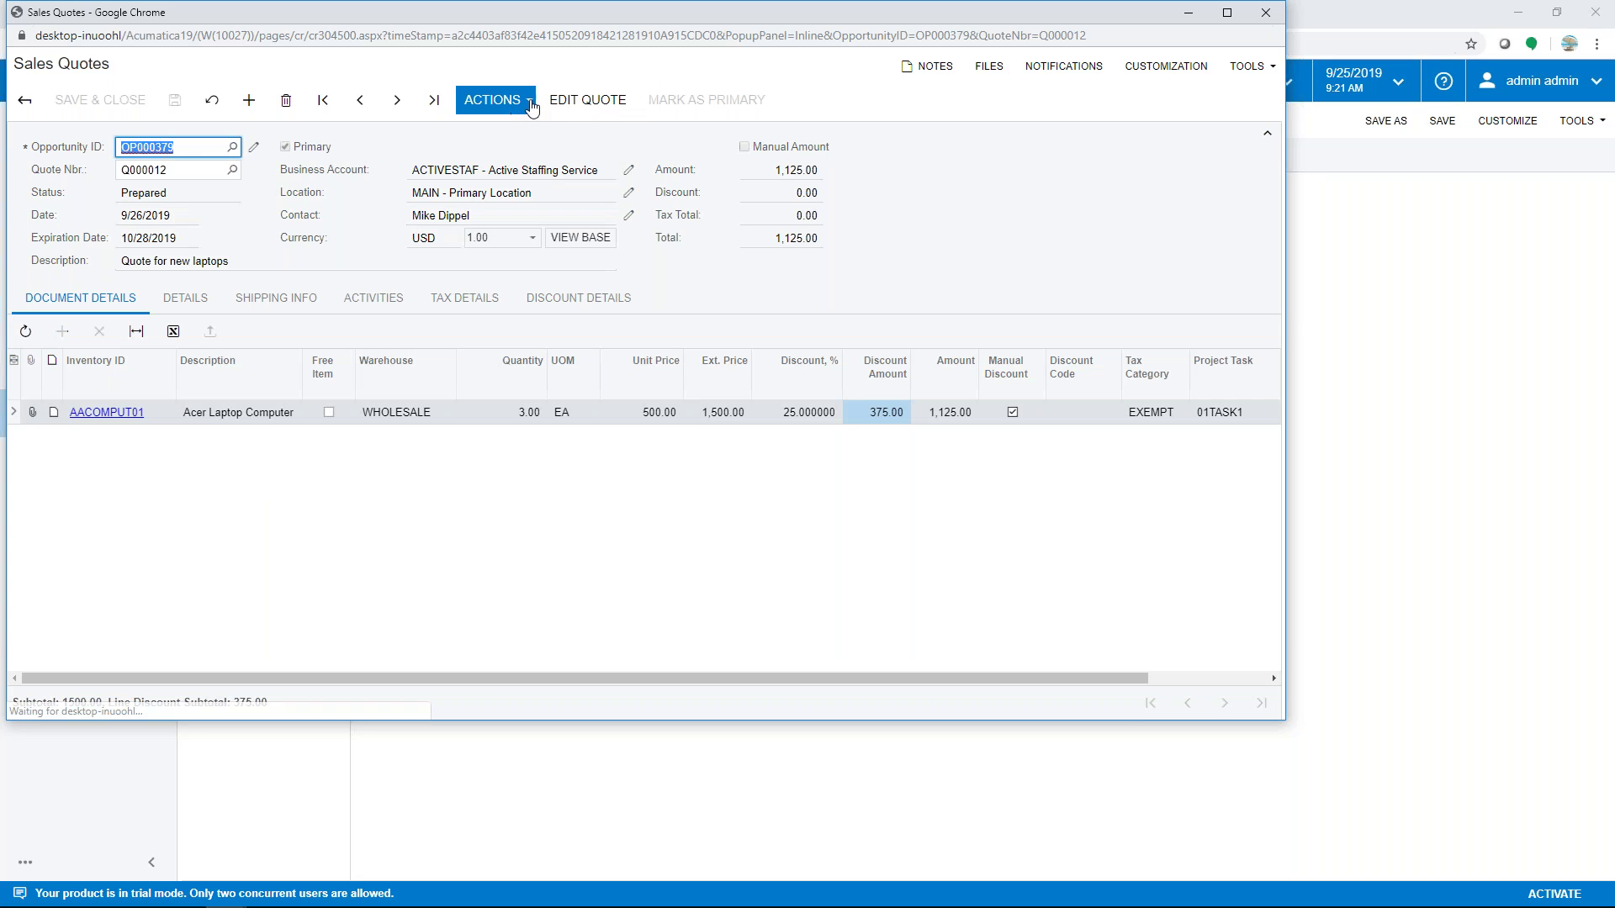
left_click(528, 103)
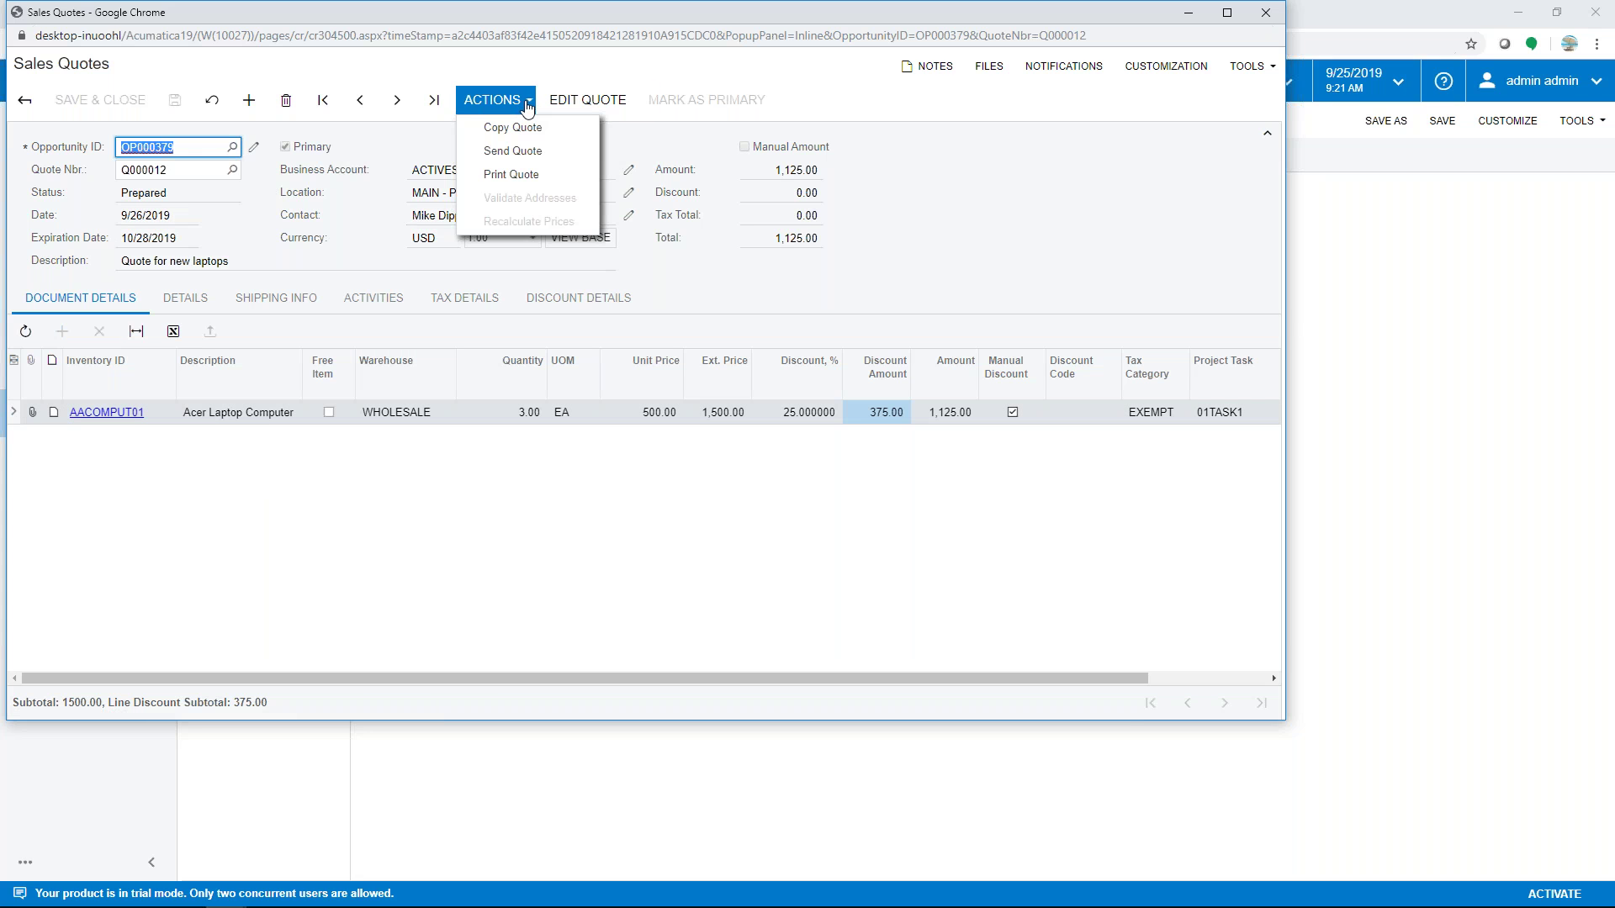
left_click(516, 153)
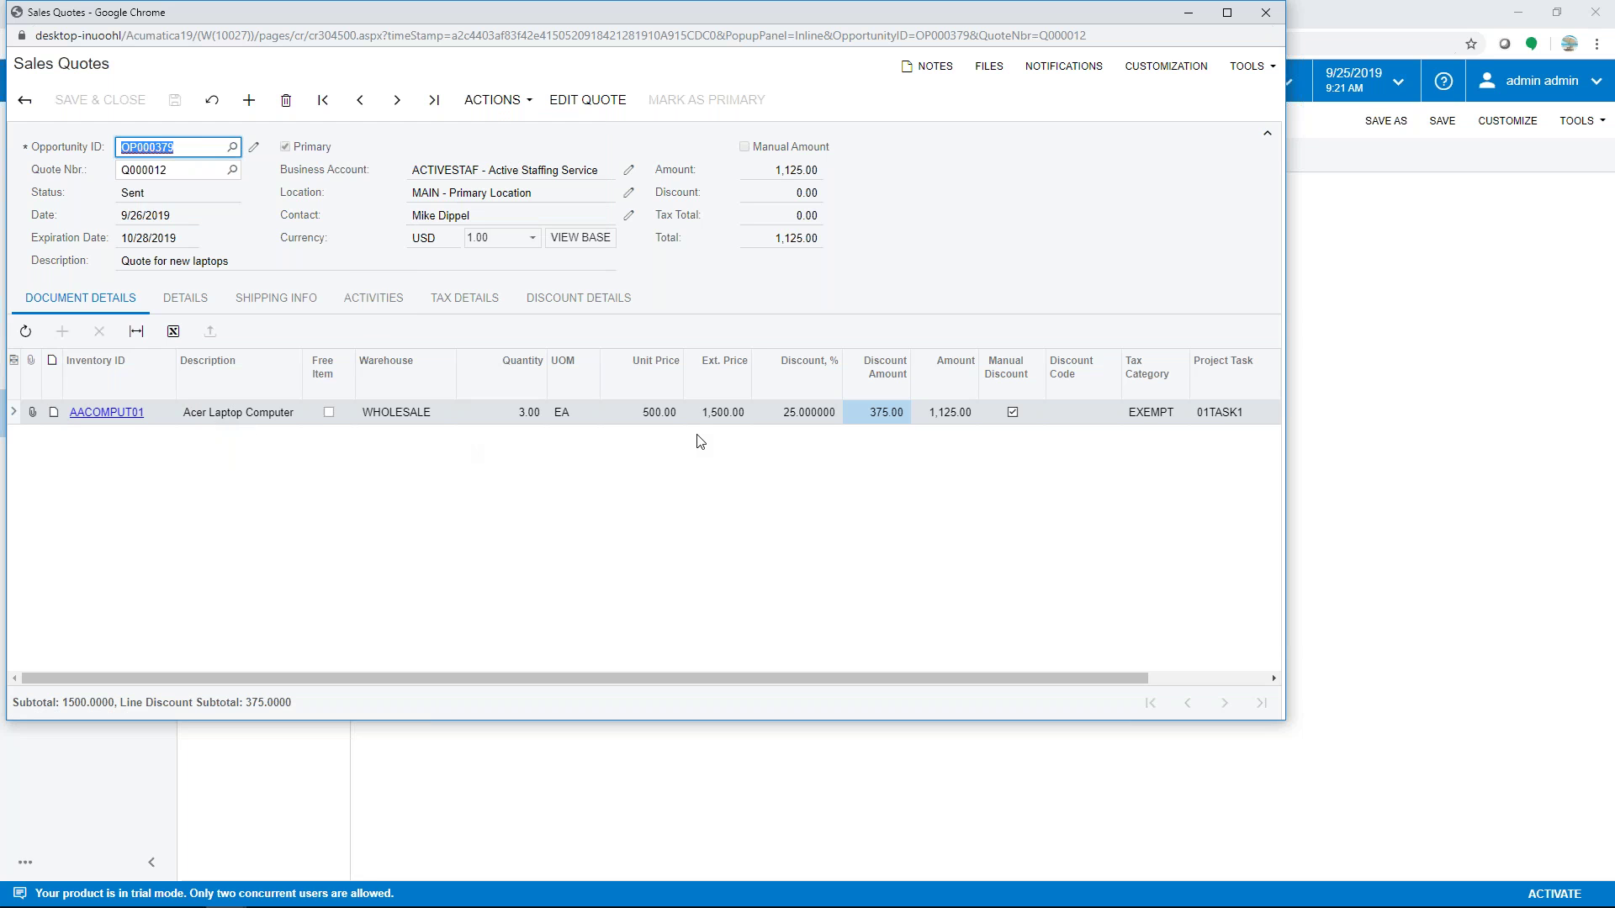
- Check the emails logged in the sales quote's activities, and return to the DB Opportunities list
left_click(373, 298)
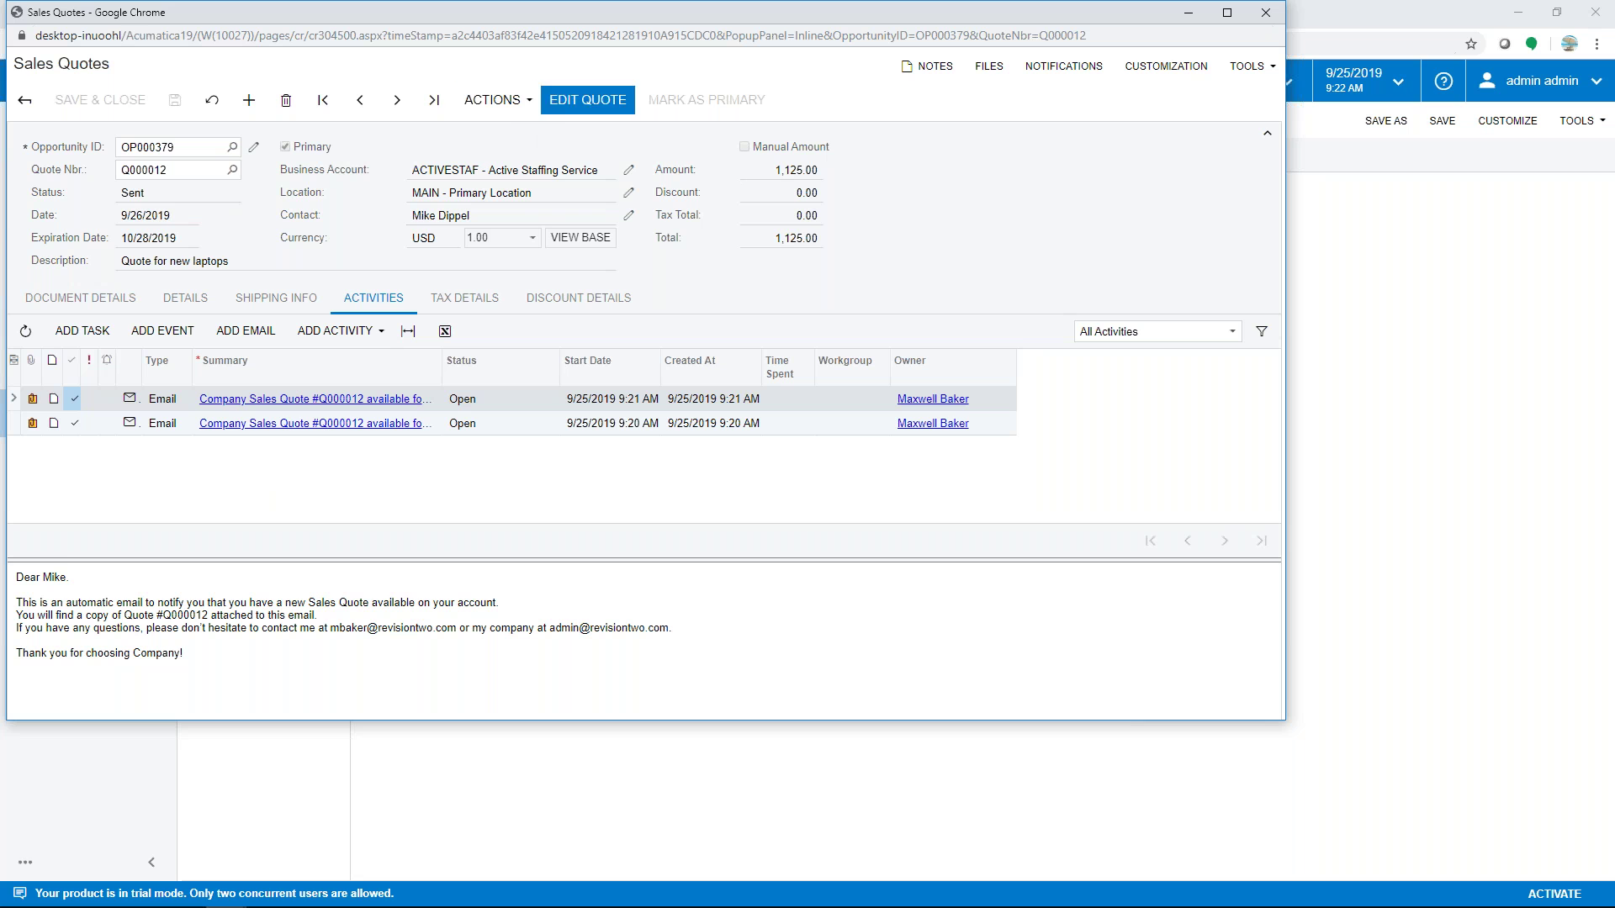
left_click(1267, 13)
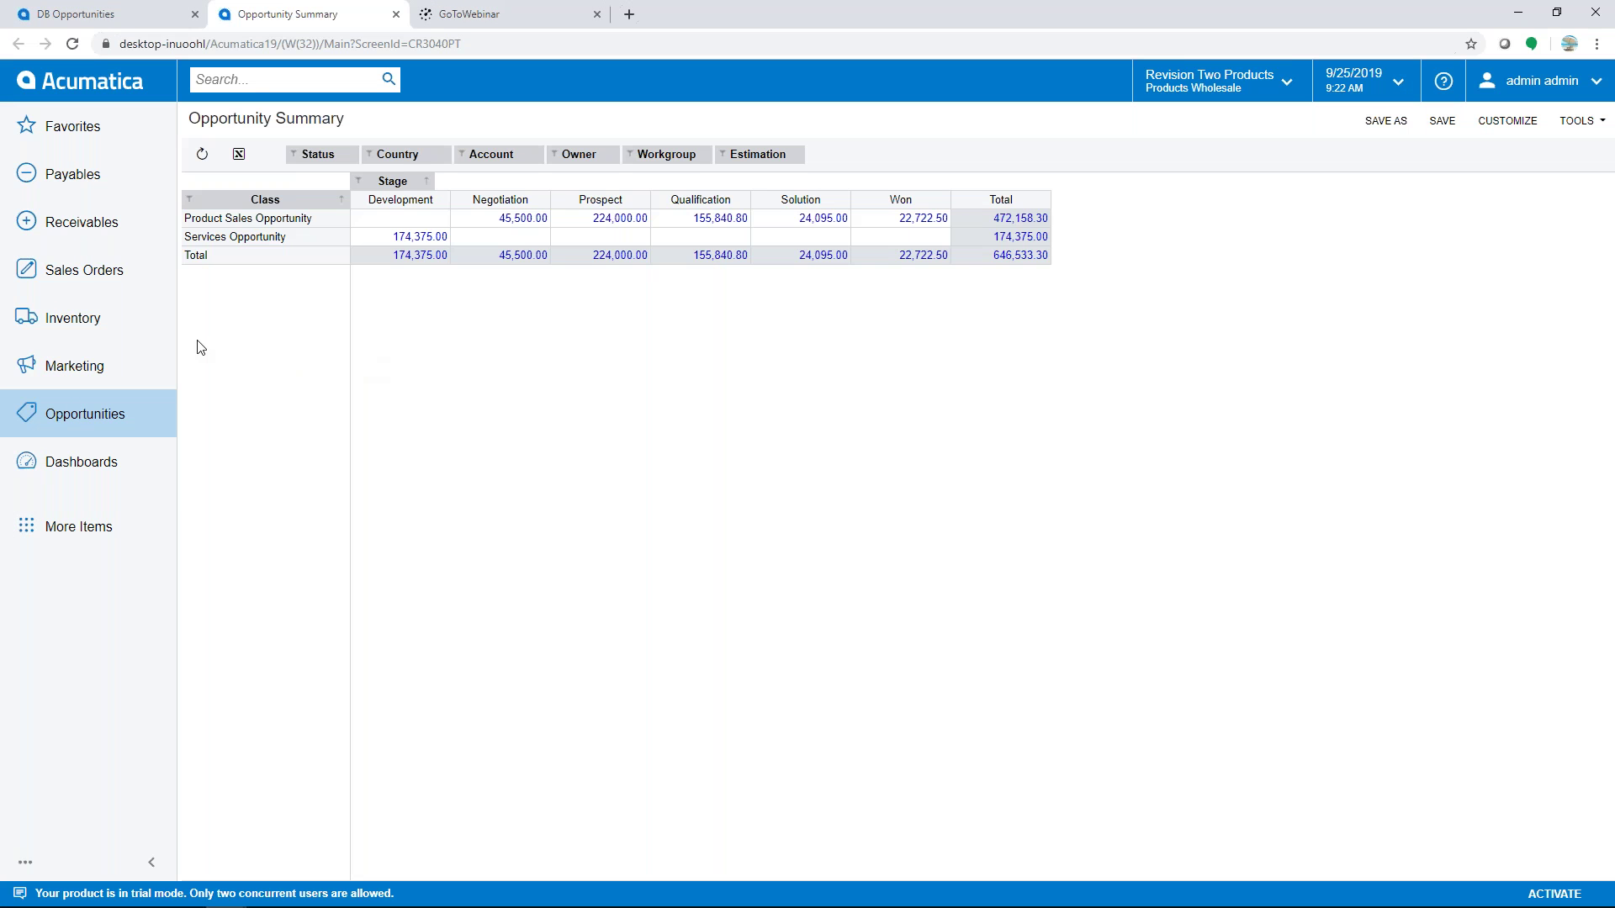
left_click(116, 18)
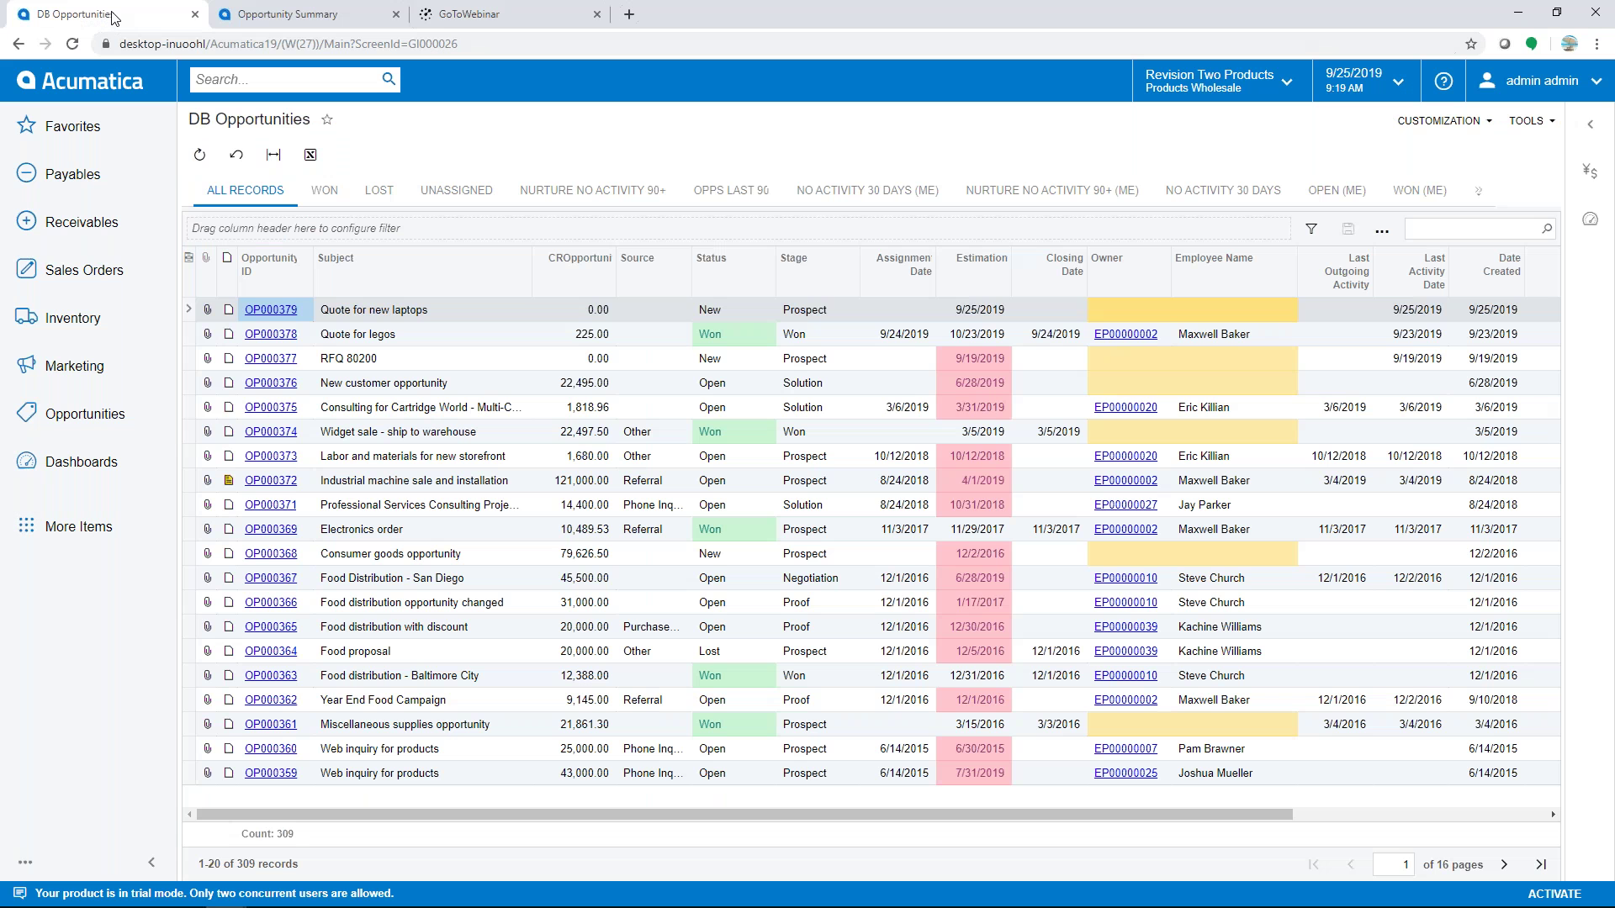
- Open the "Quote for new laptops" opportunity and review its document details, quotes and activities
left_click(286, 311)
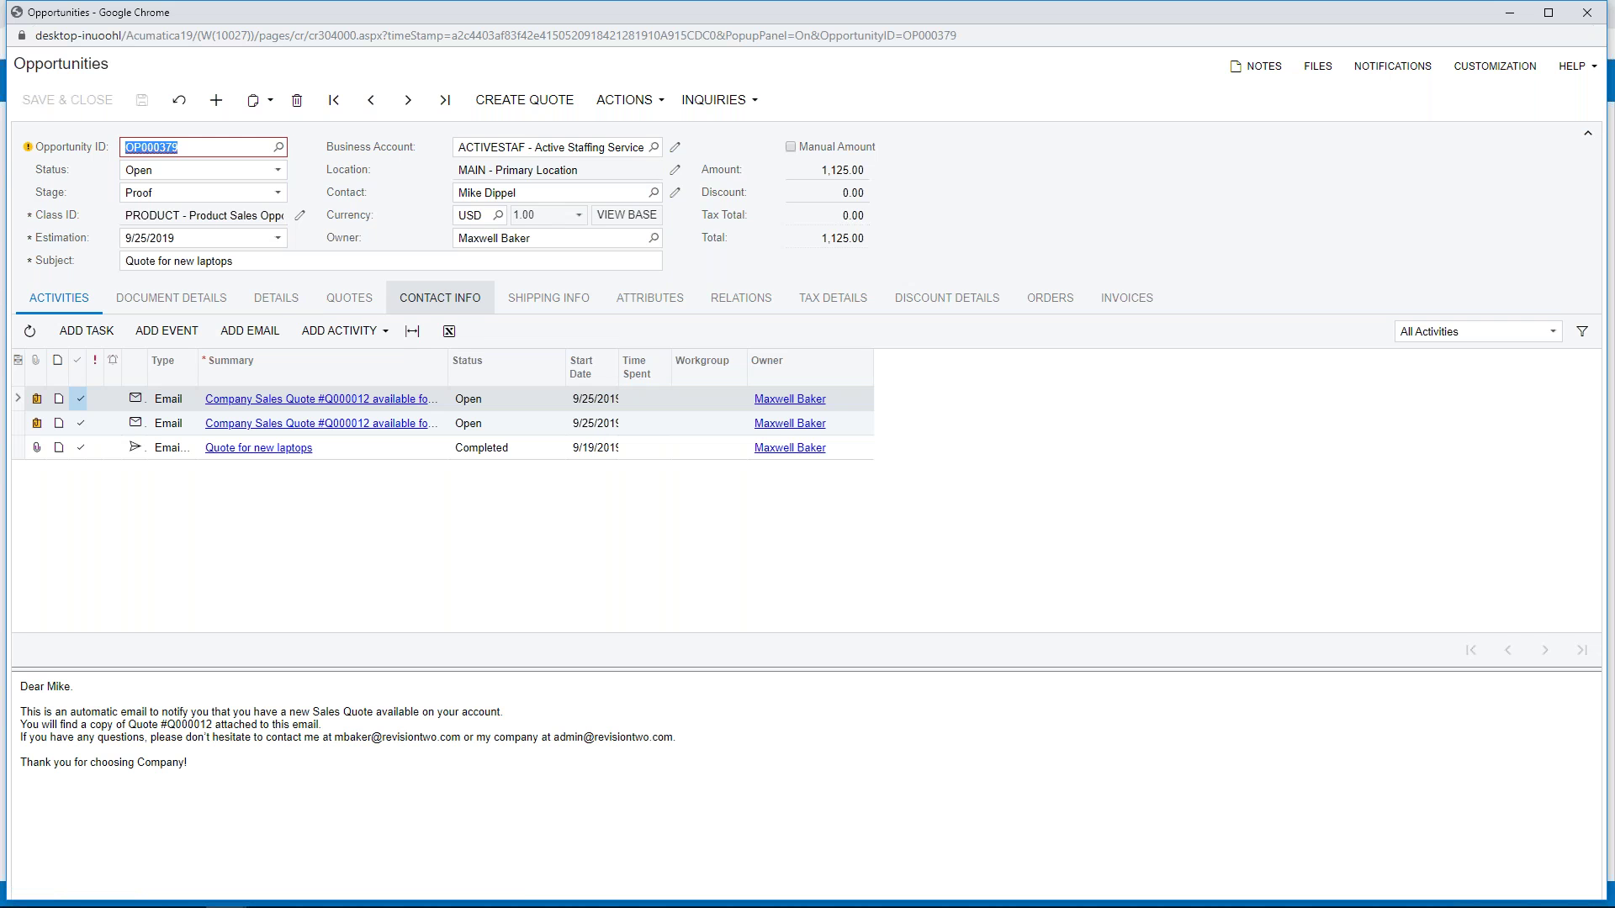
left_click(166, 306)
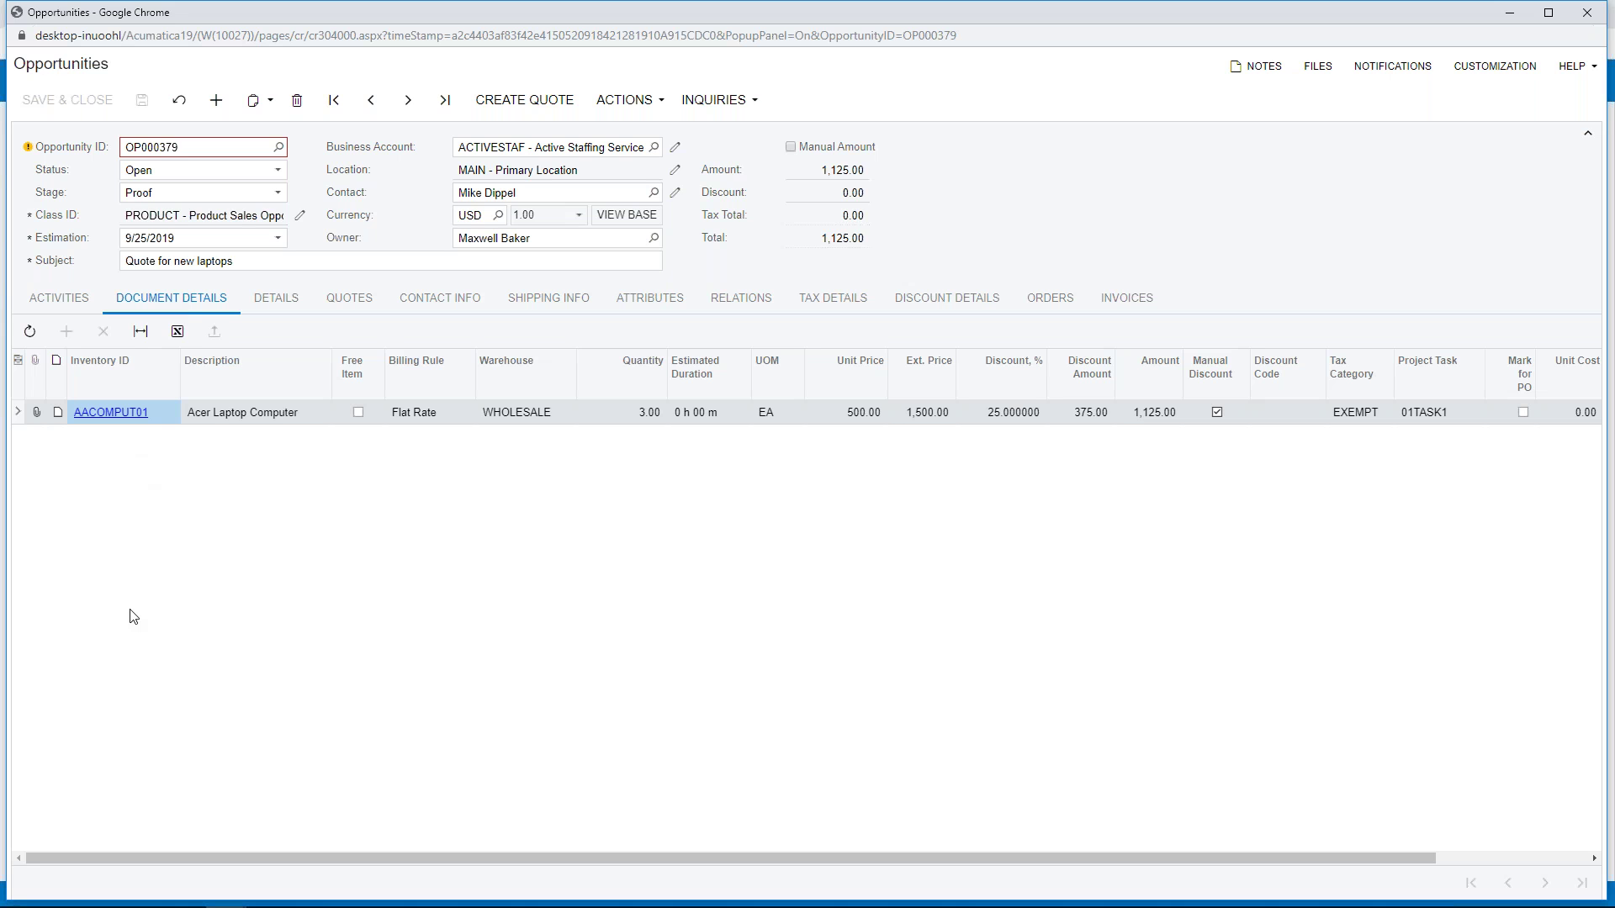
left_click(352, 299)
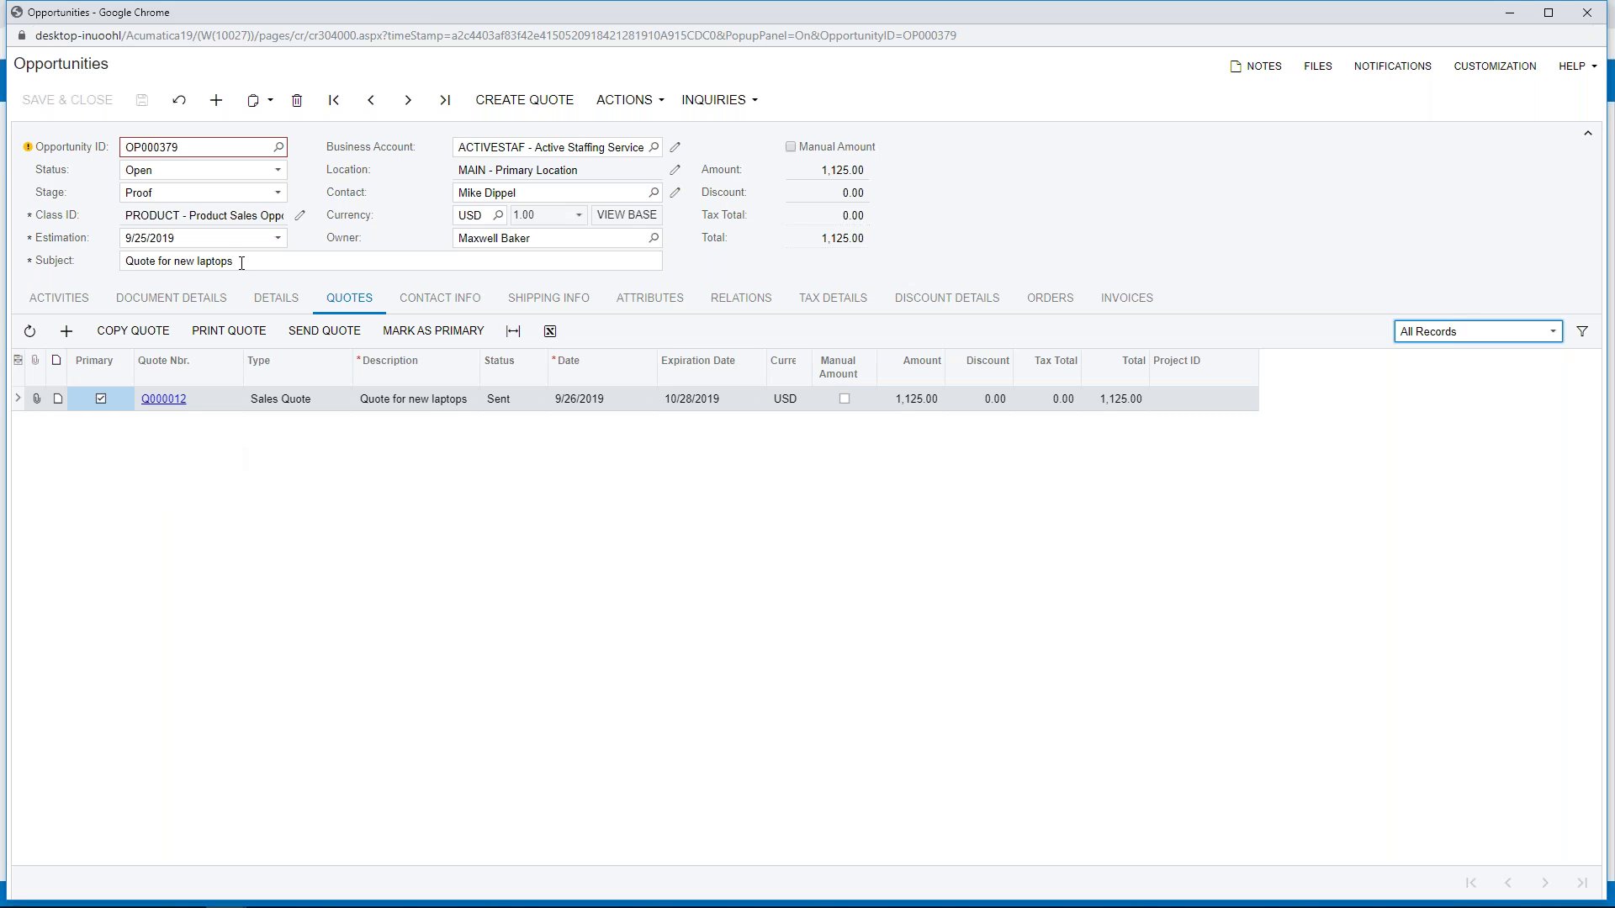
left_click(69, 300)
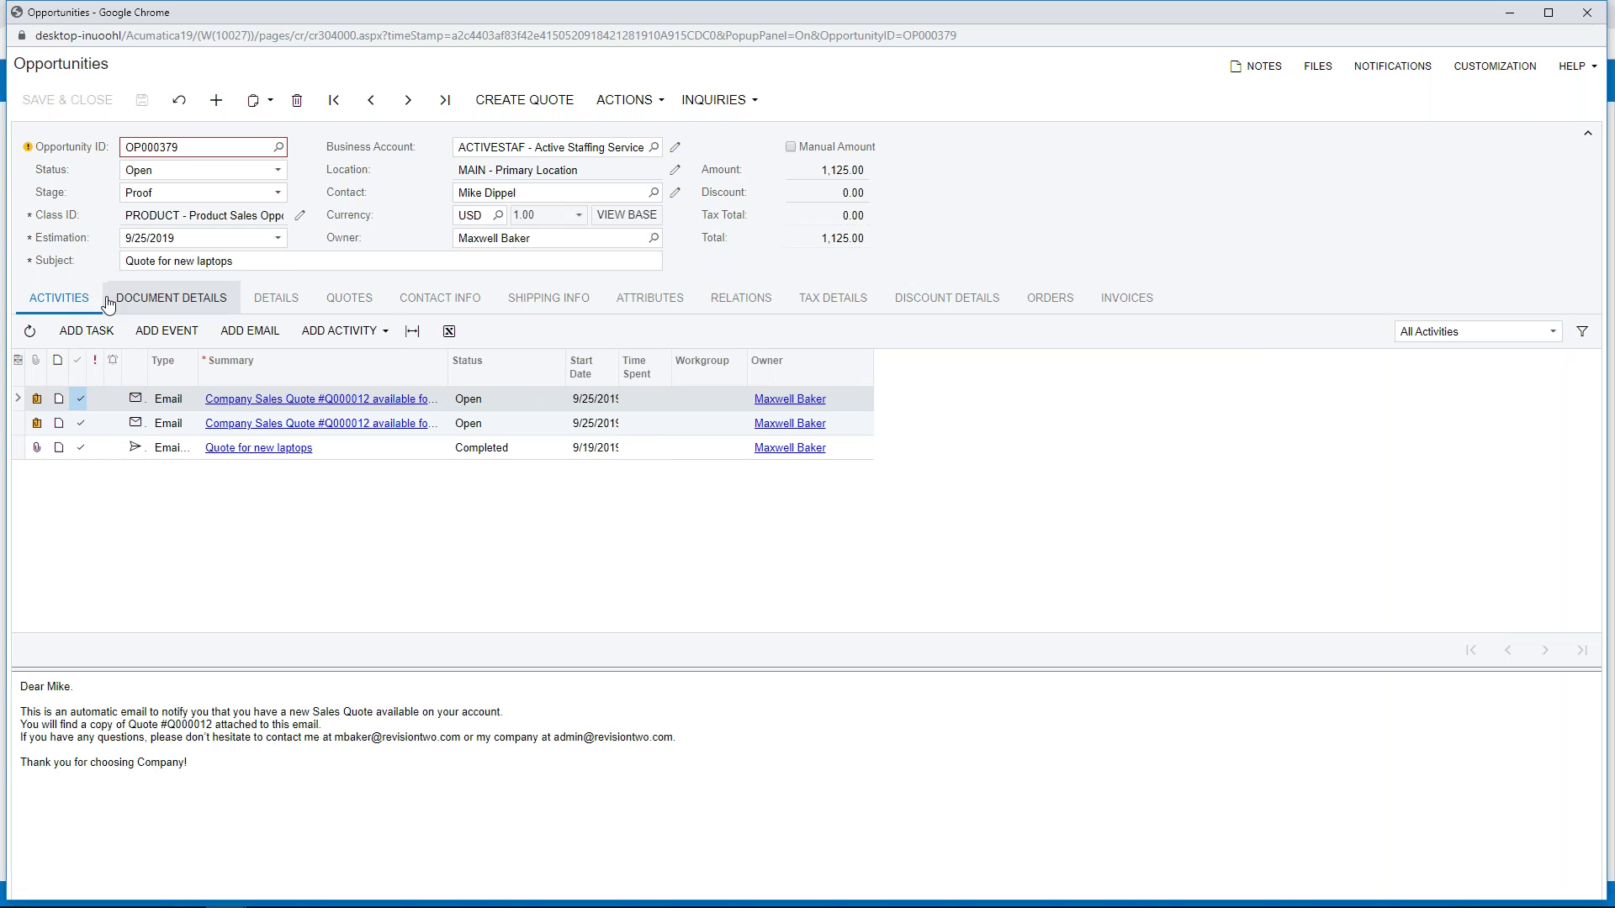
- Set the opportunity's status and stage to Won and save it
left_click(278, 171)
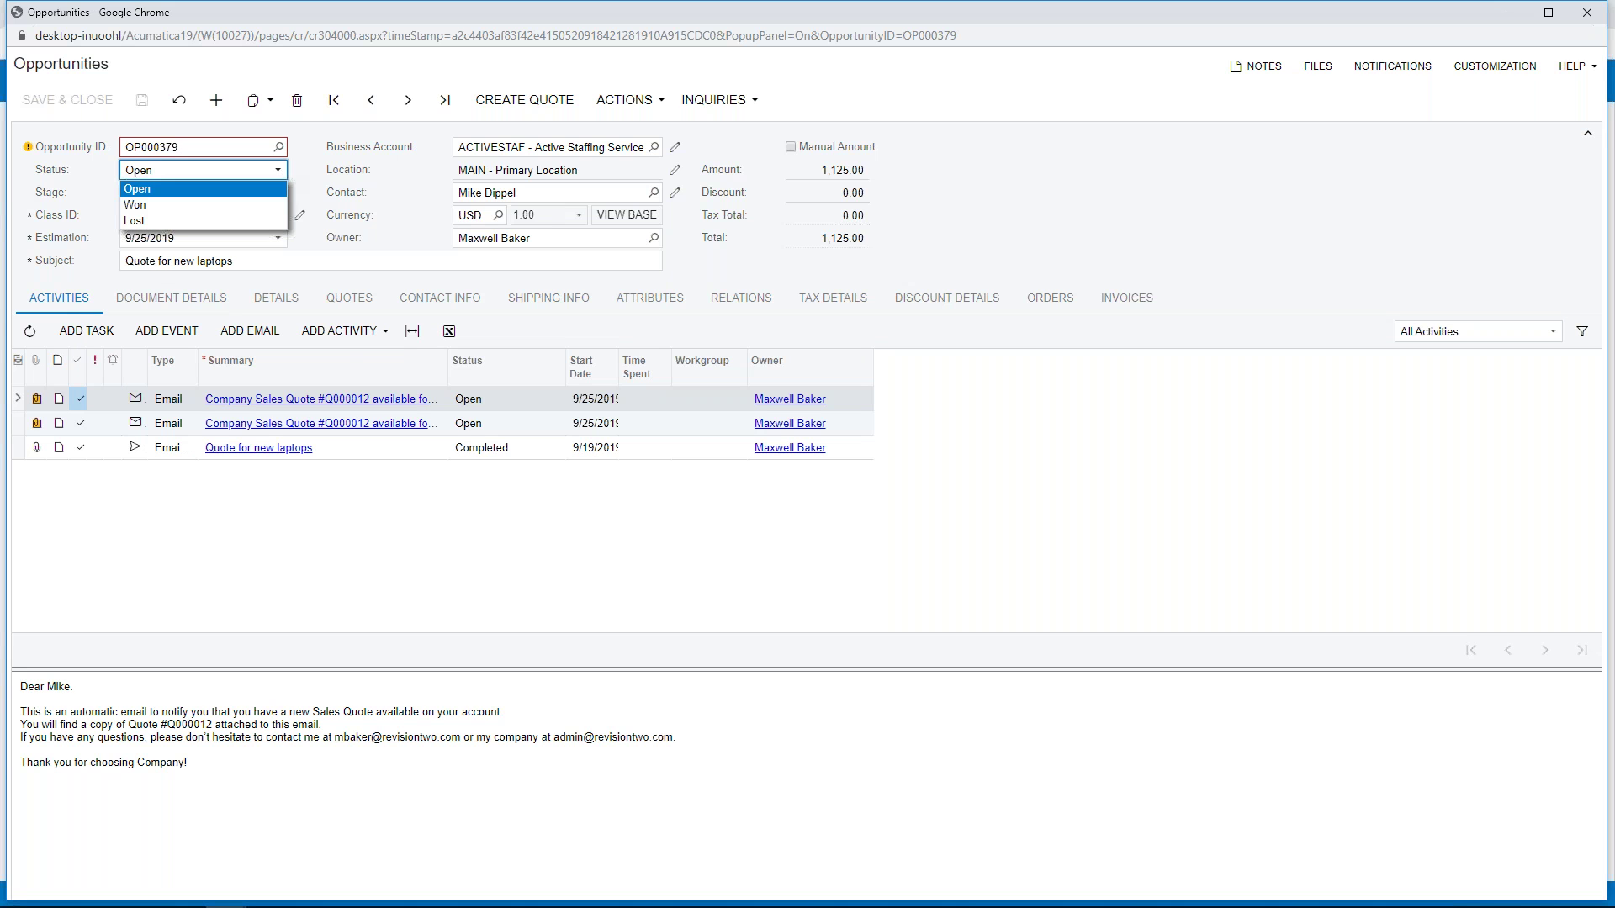
left_click(273, 205)
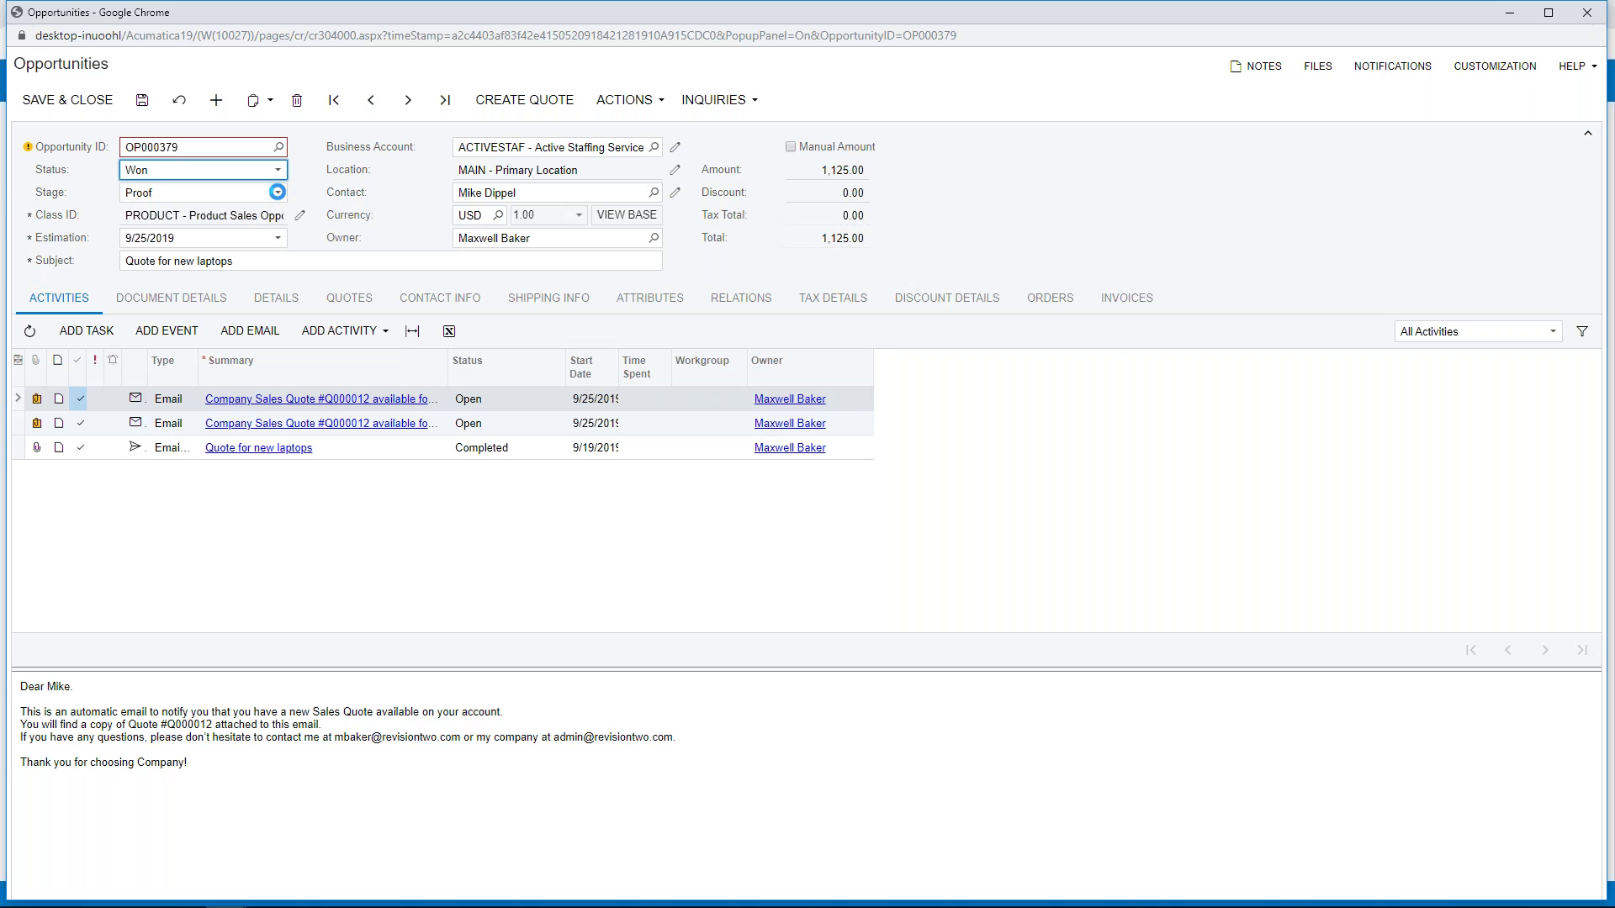
left_click(277, 191)
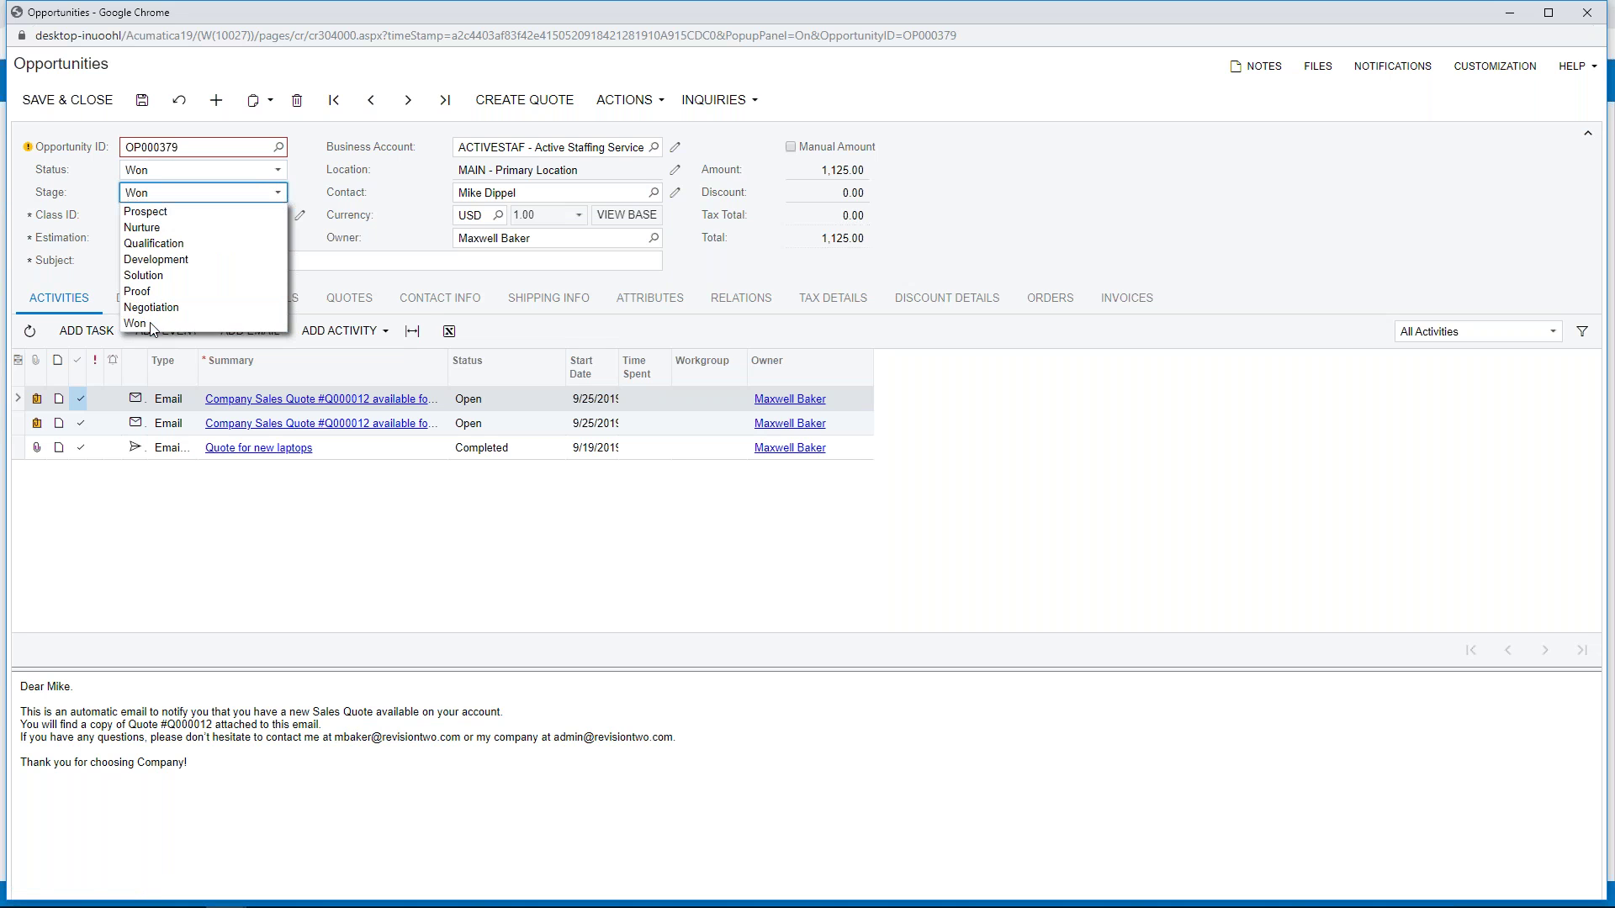
left_click(202, 325)
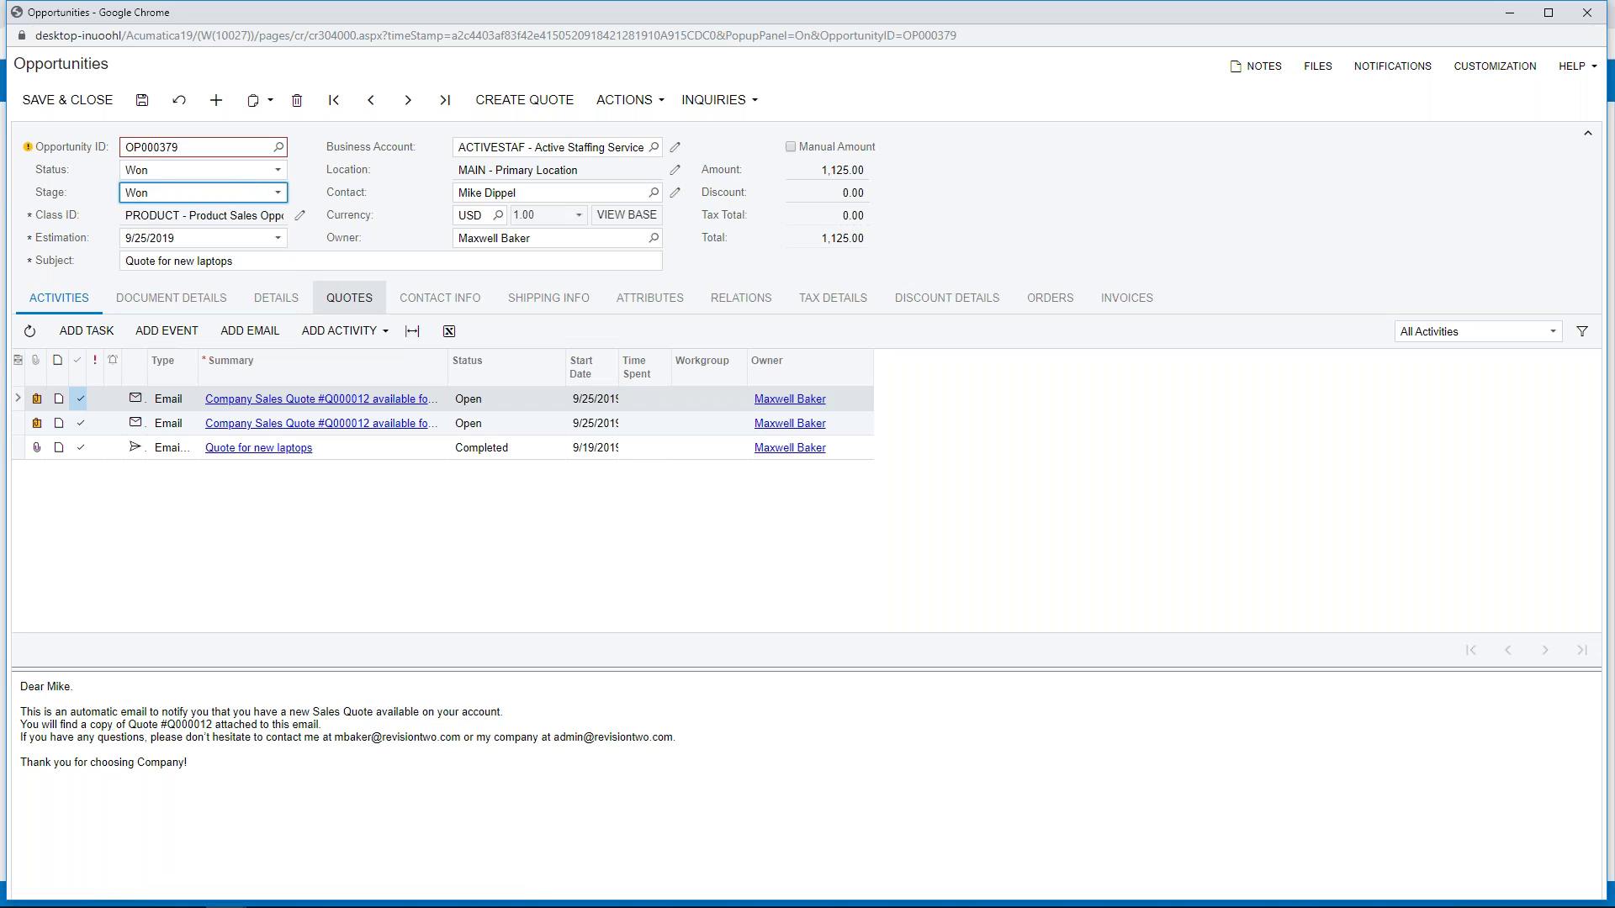
left_click(142, 100)
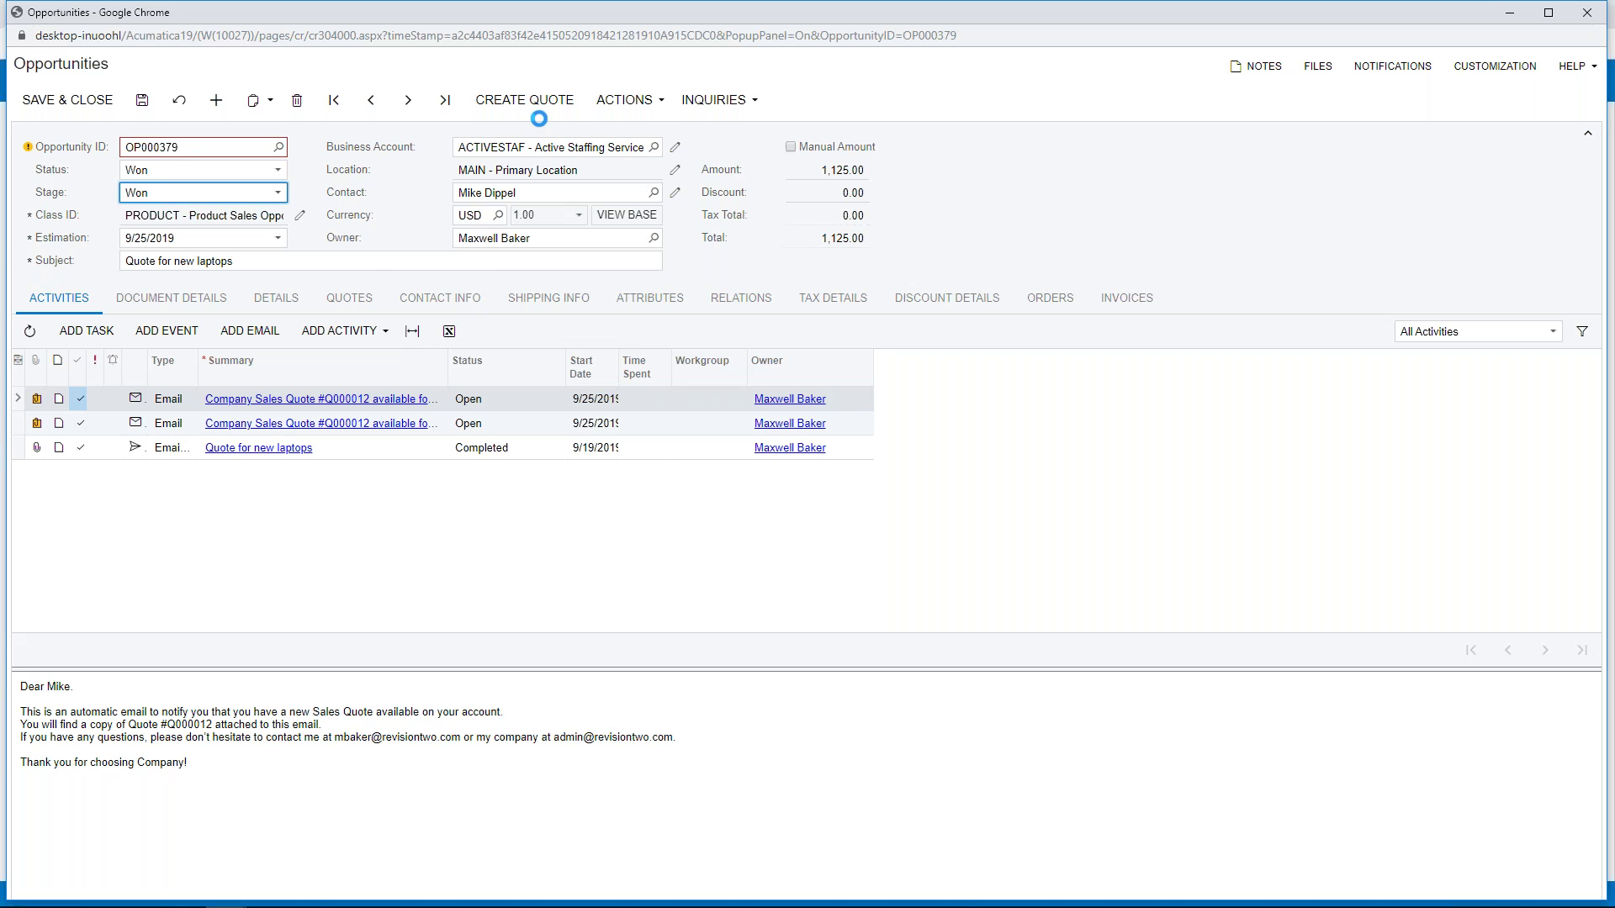
- Create a sales order of type Sales Order from the won opportunity, and close the resulting order window
left_click(624, 99)
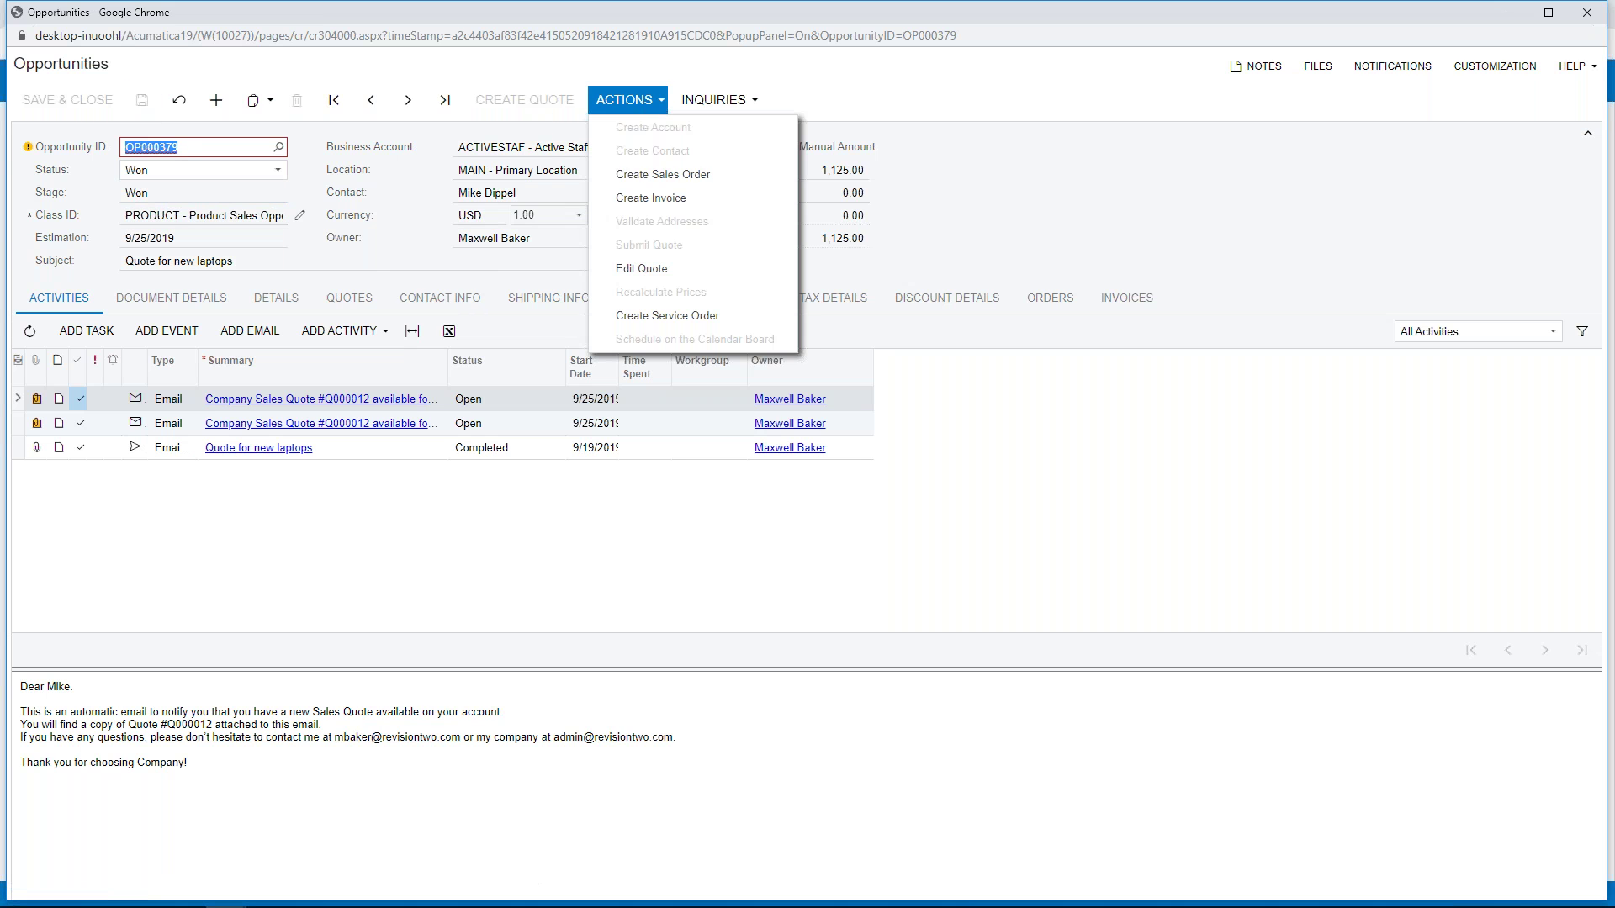
left_click(650, 176)
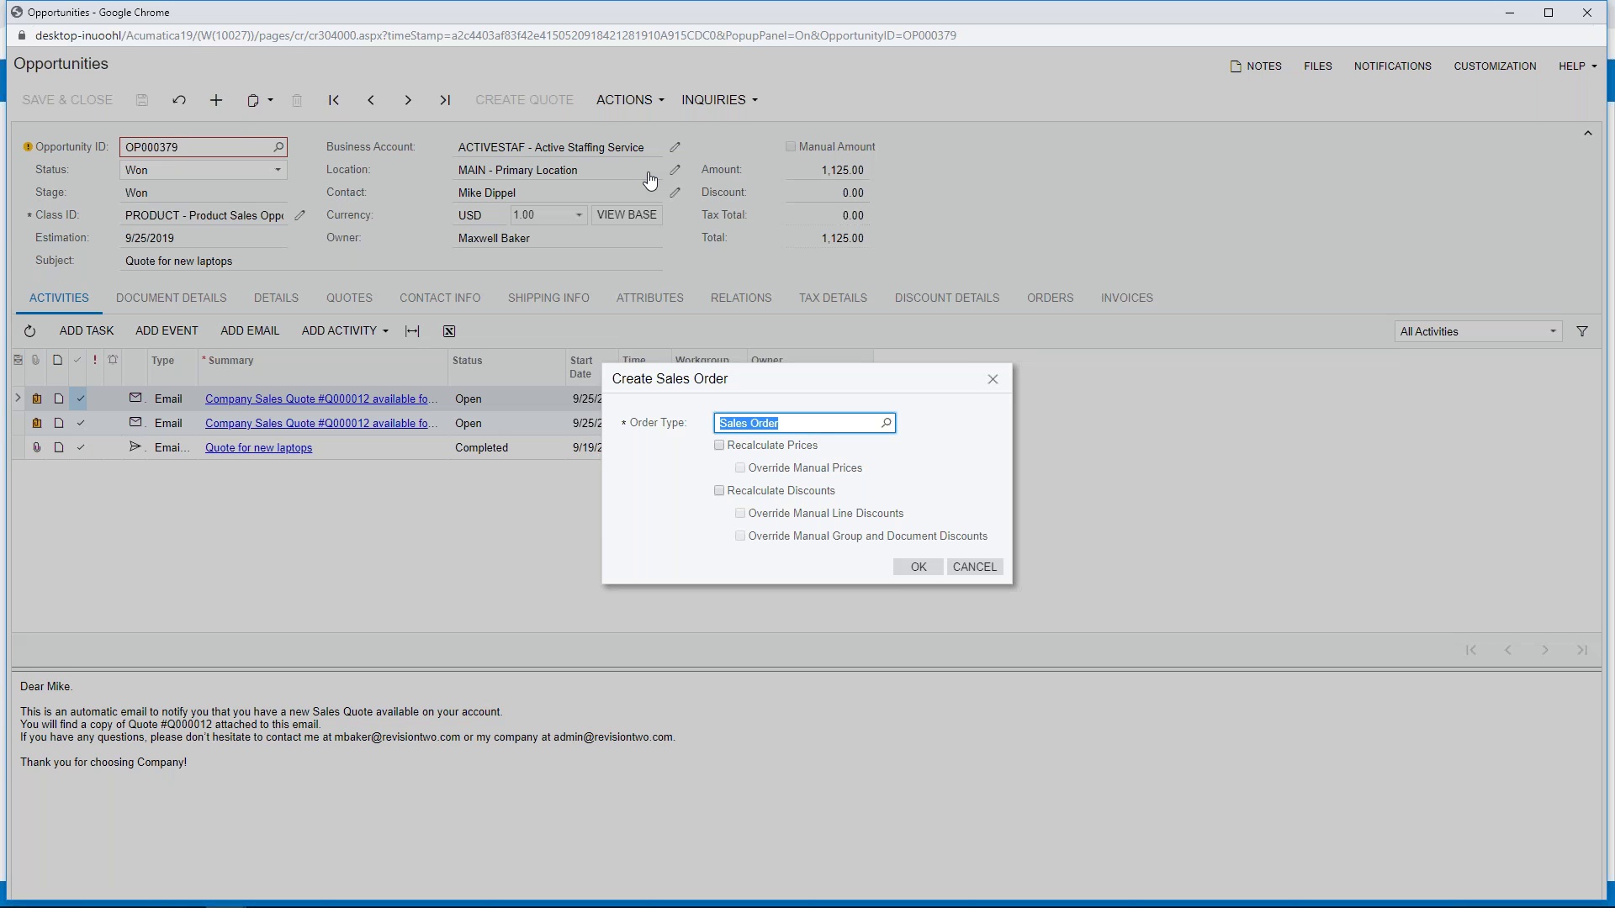
left_click(919, 567)
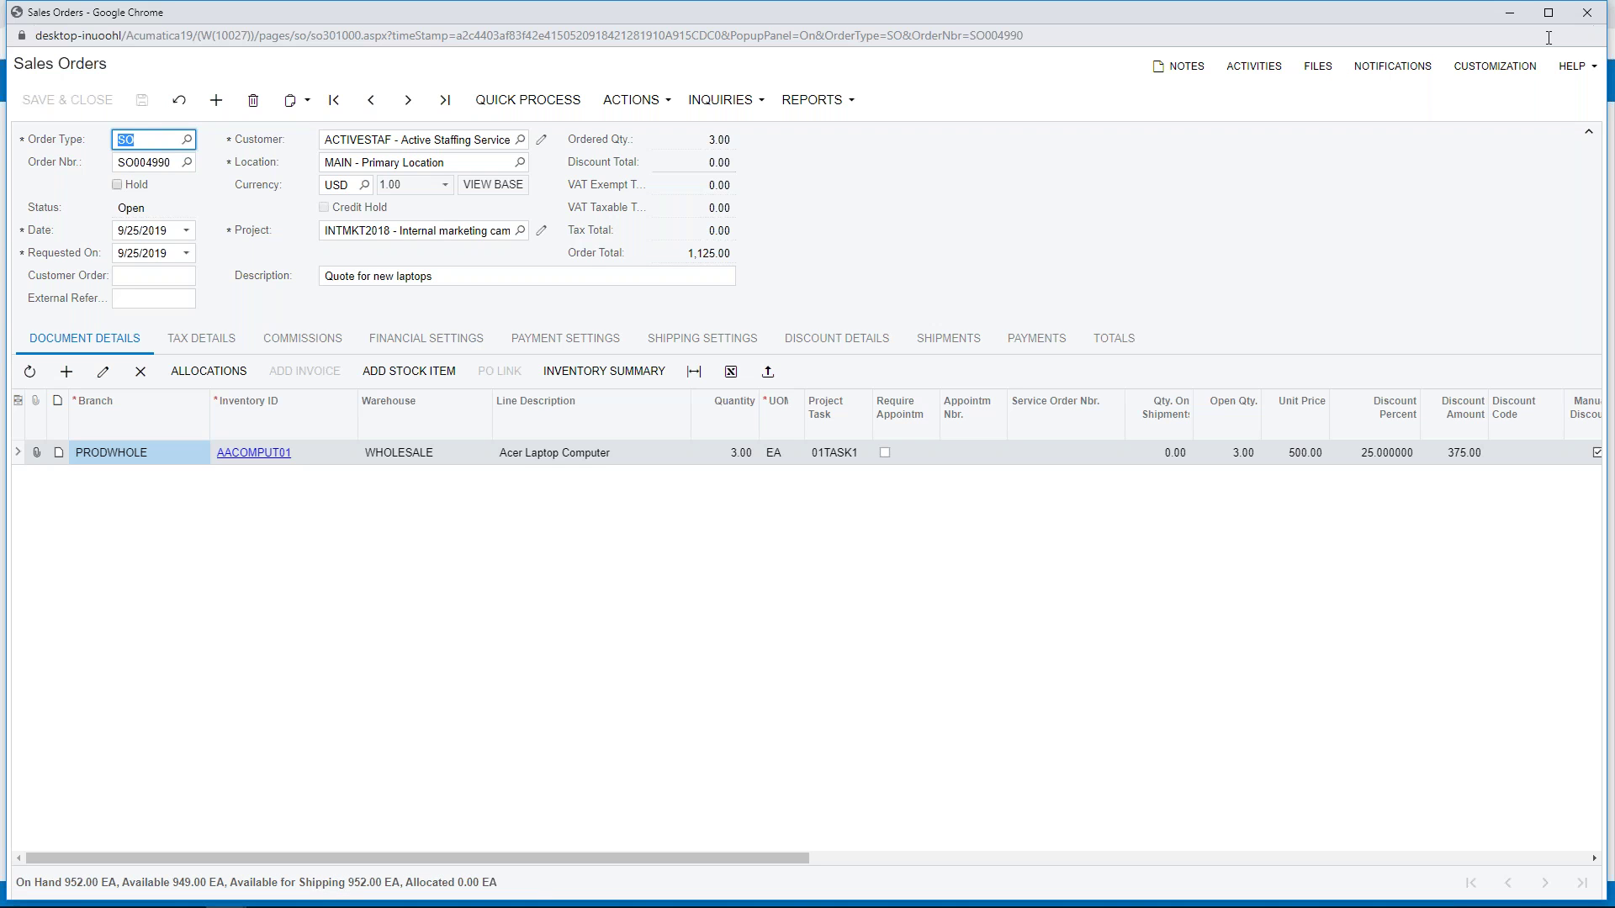
left_click(1589, 14)
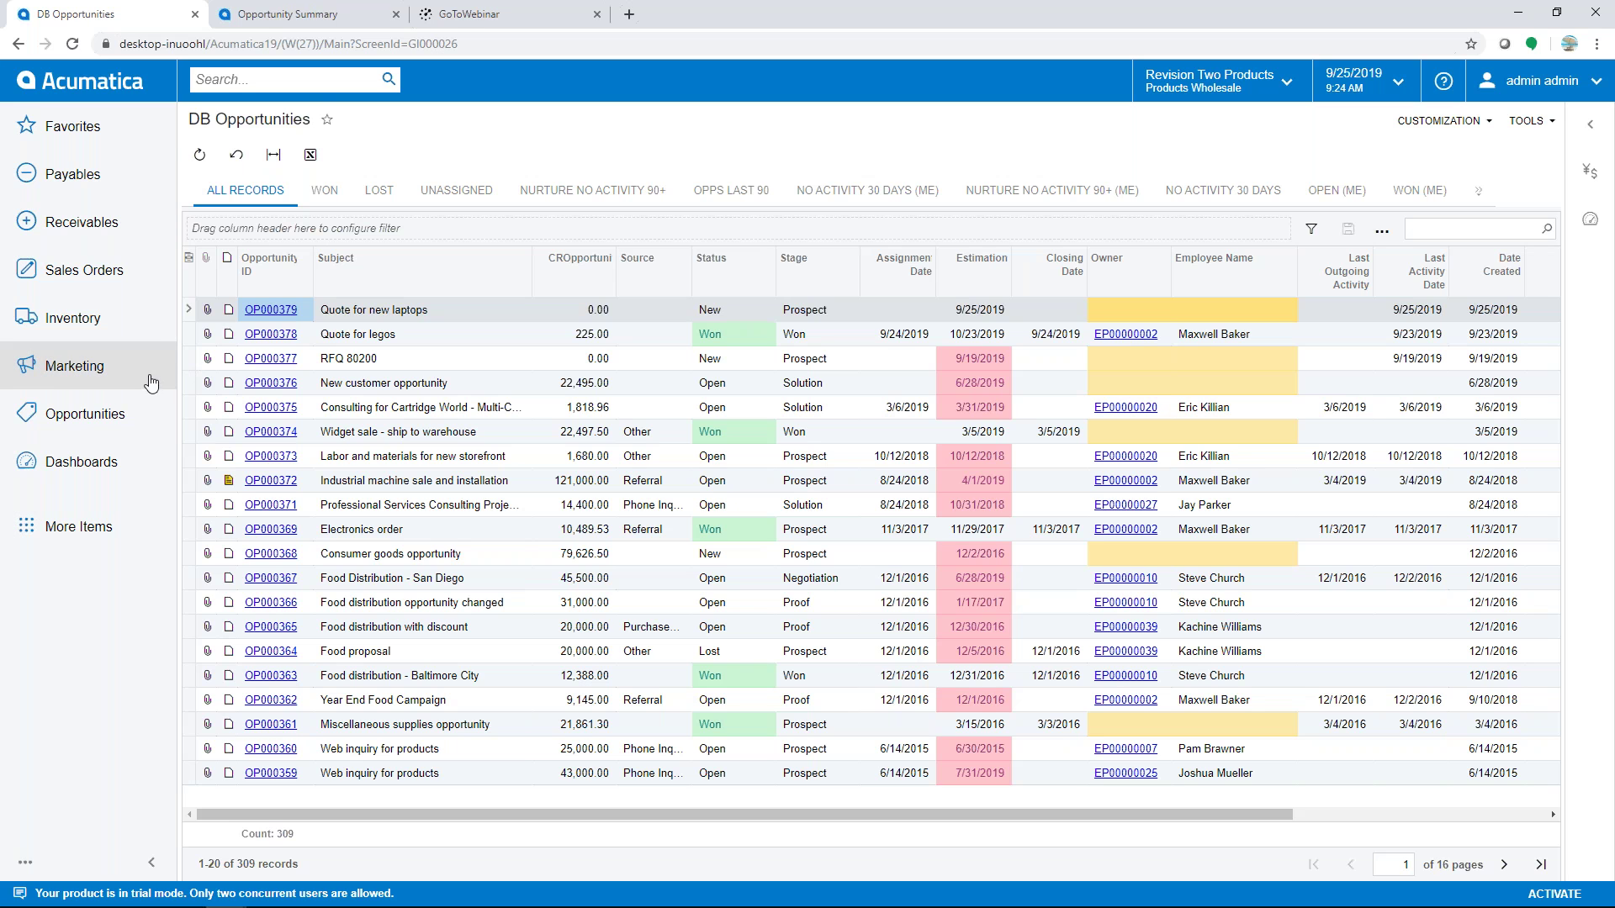
- Return to the Salesperson dashboard, switch to Internet Explorer and sign in to the customer portal with the username and password
left_click(108, 94)
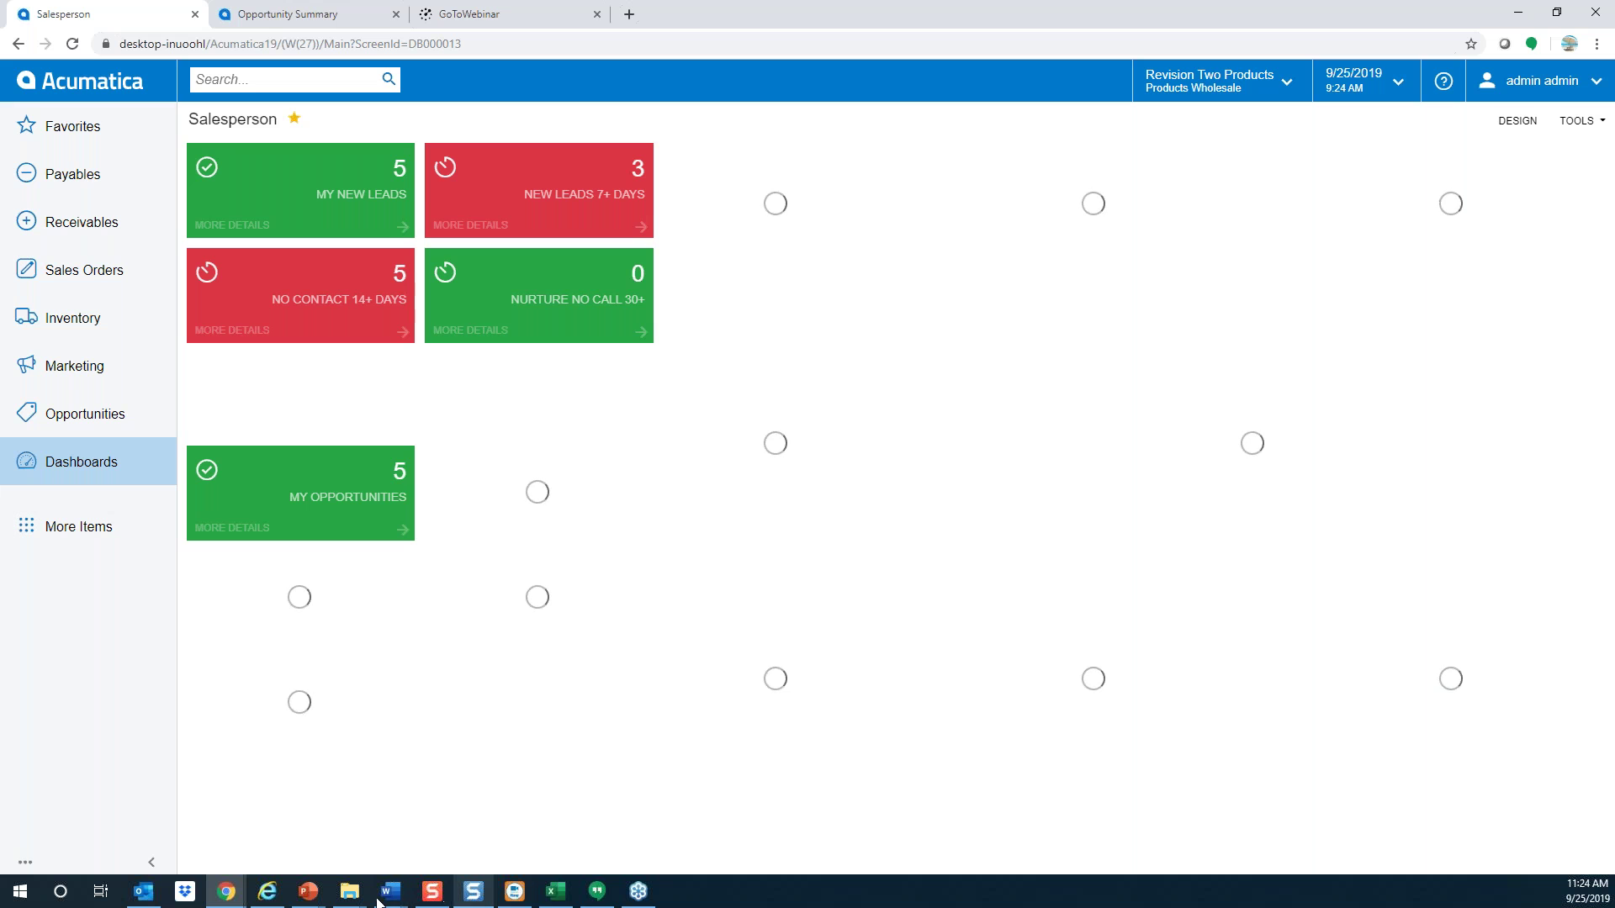
left_click(268, 893)
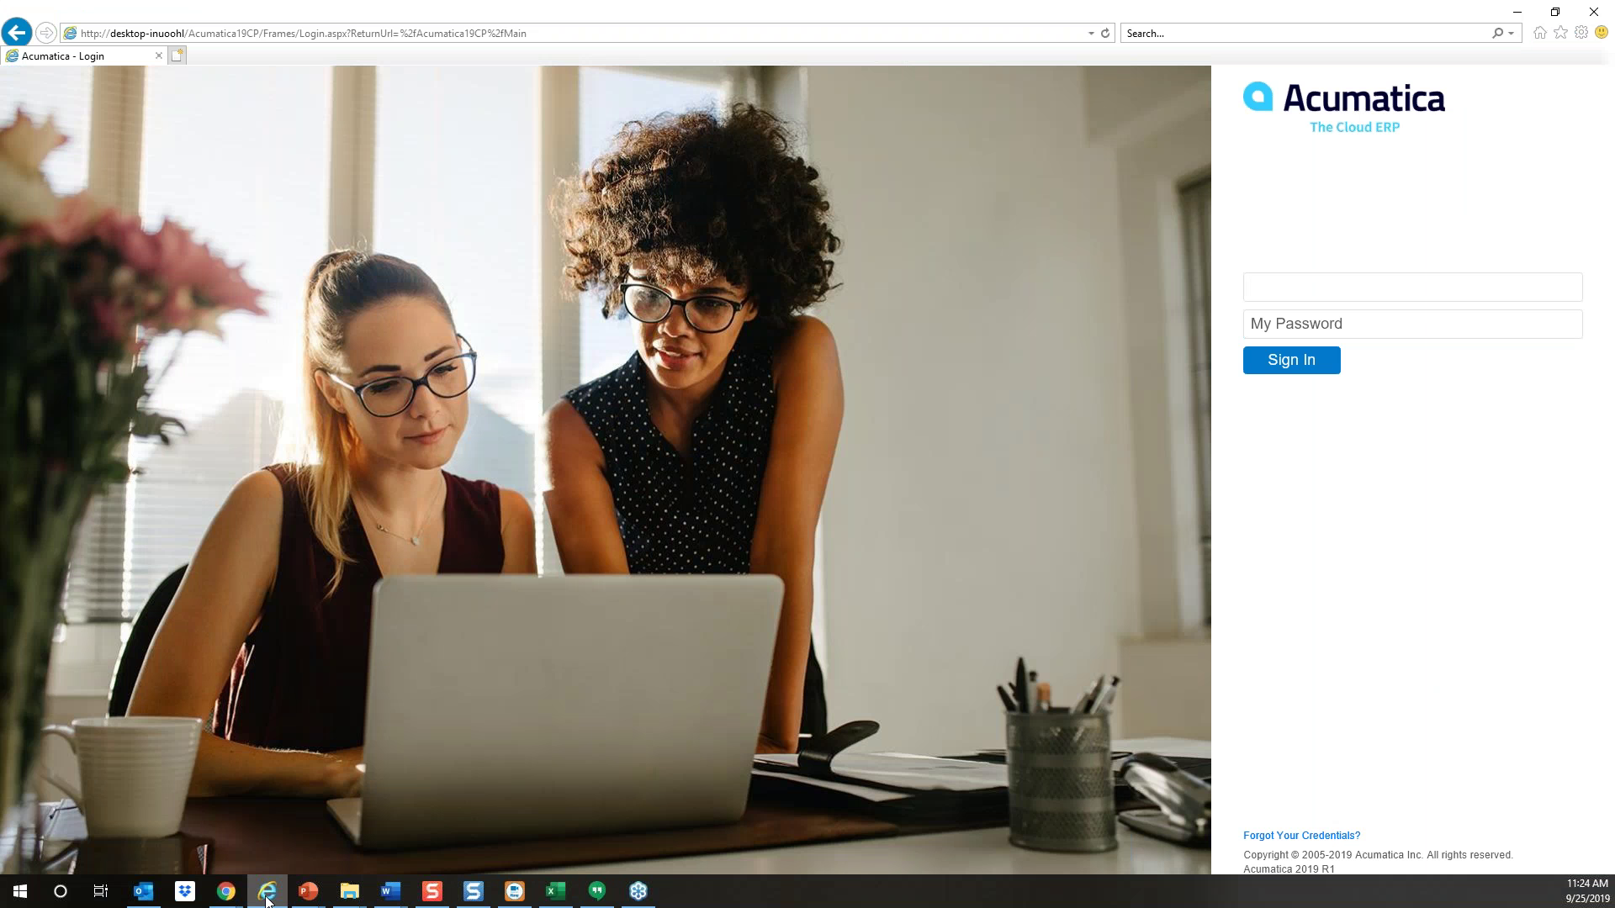
left_click(1320, 284)
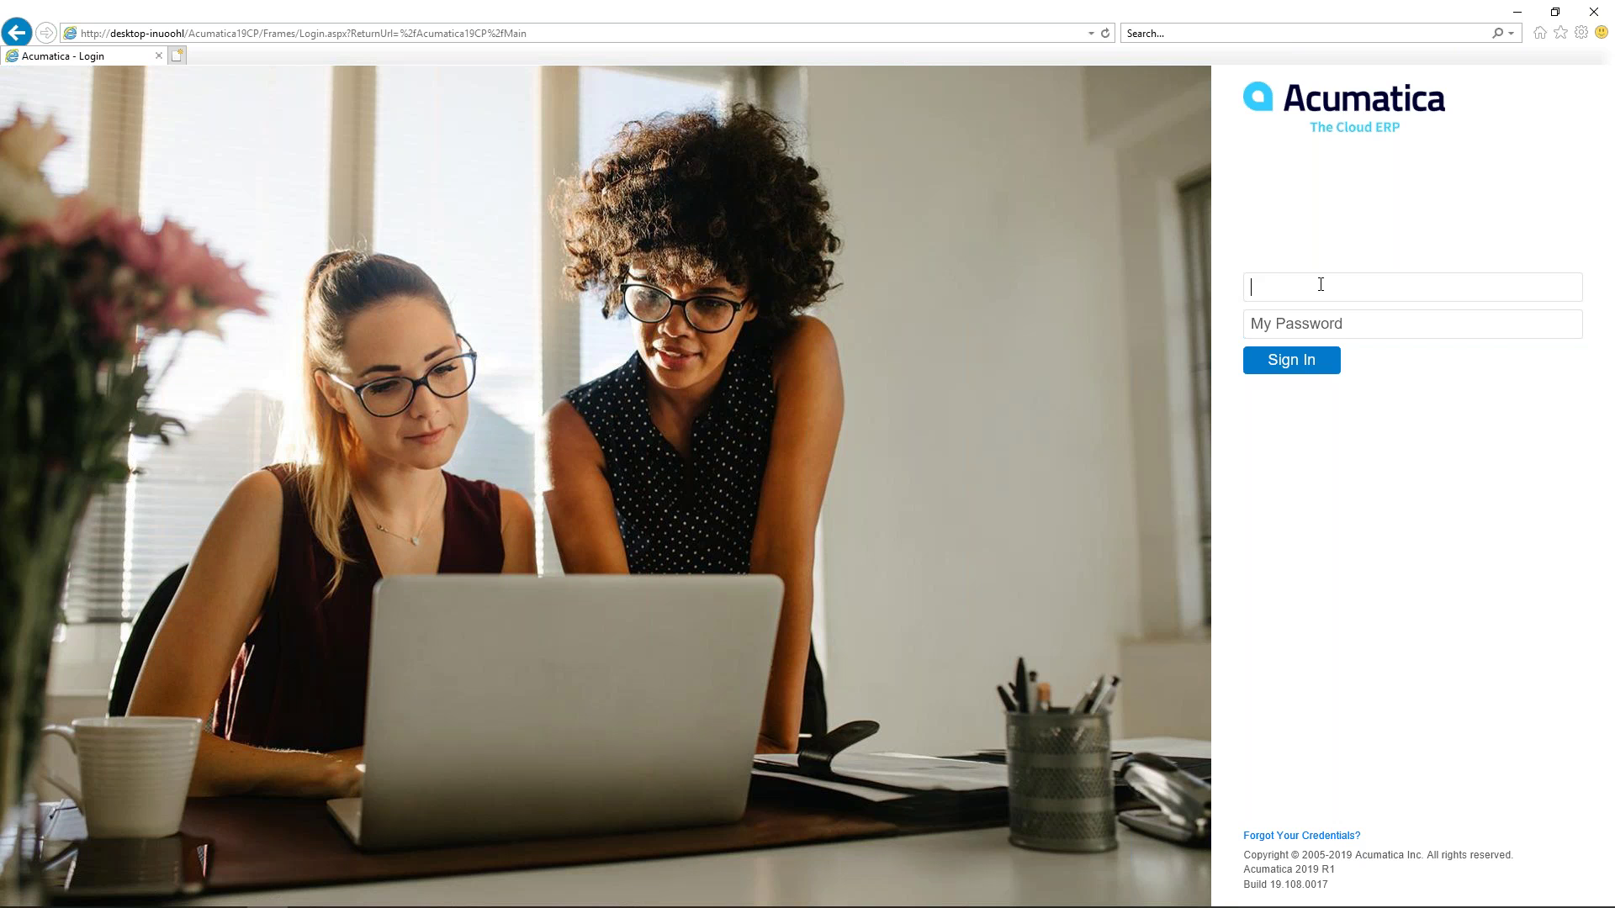
type("malone")
key("Tab")
type("********")
left_click(1300, 370)
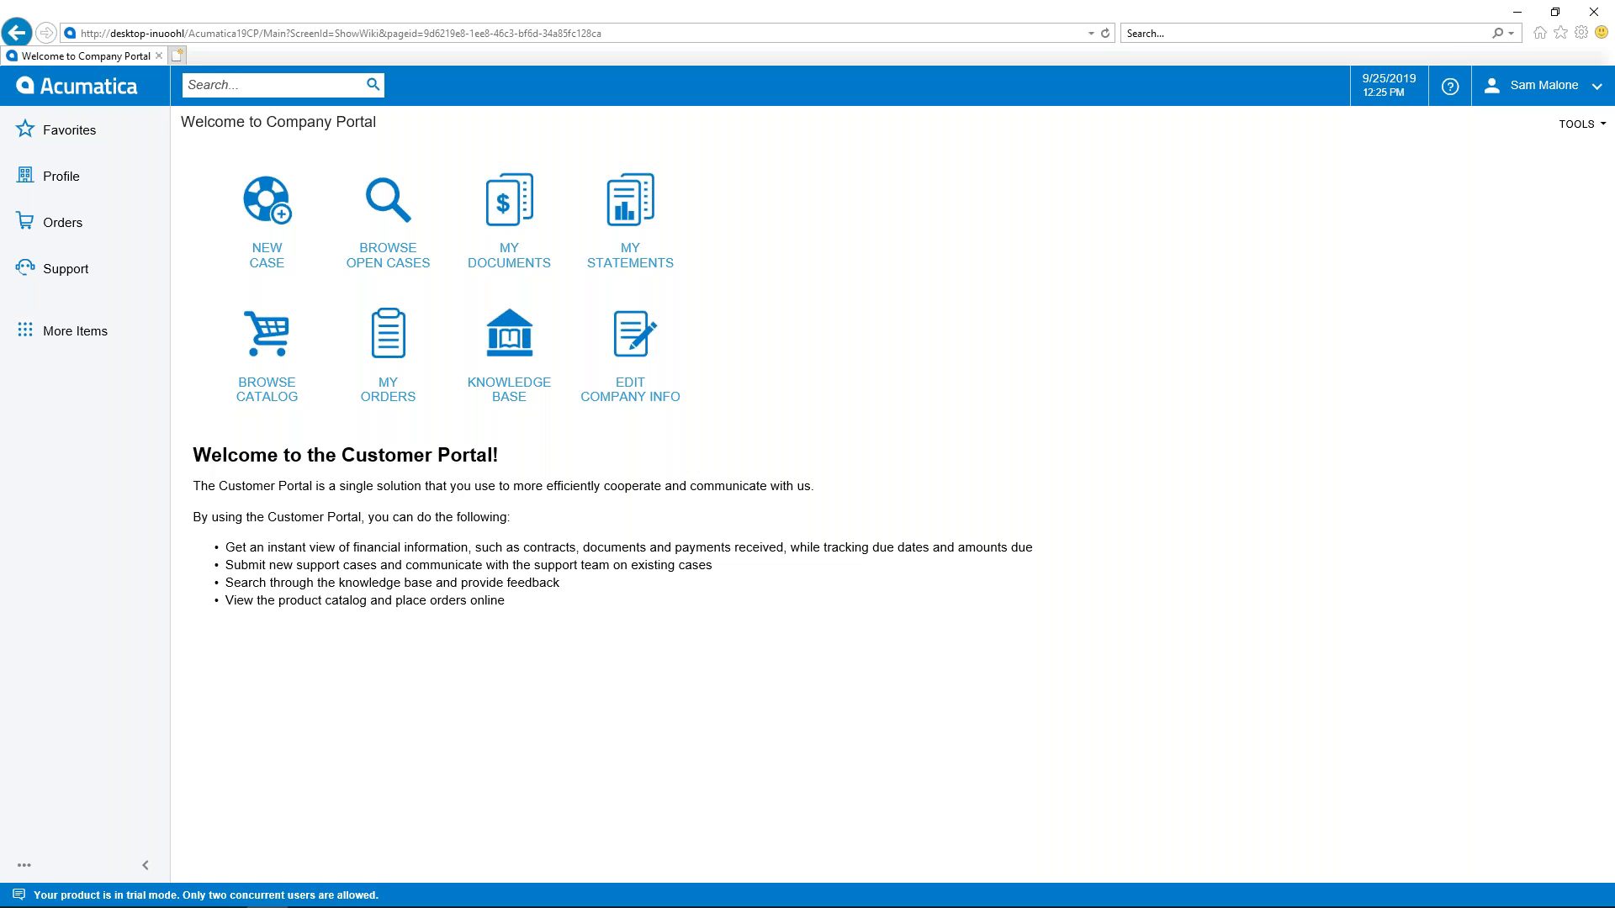
- Review the customer's open documents and the invoice dated 7/14/2019, and return to the portal home page
left_click(507, 209)
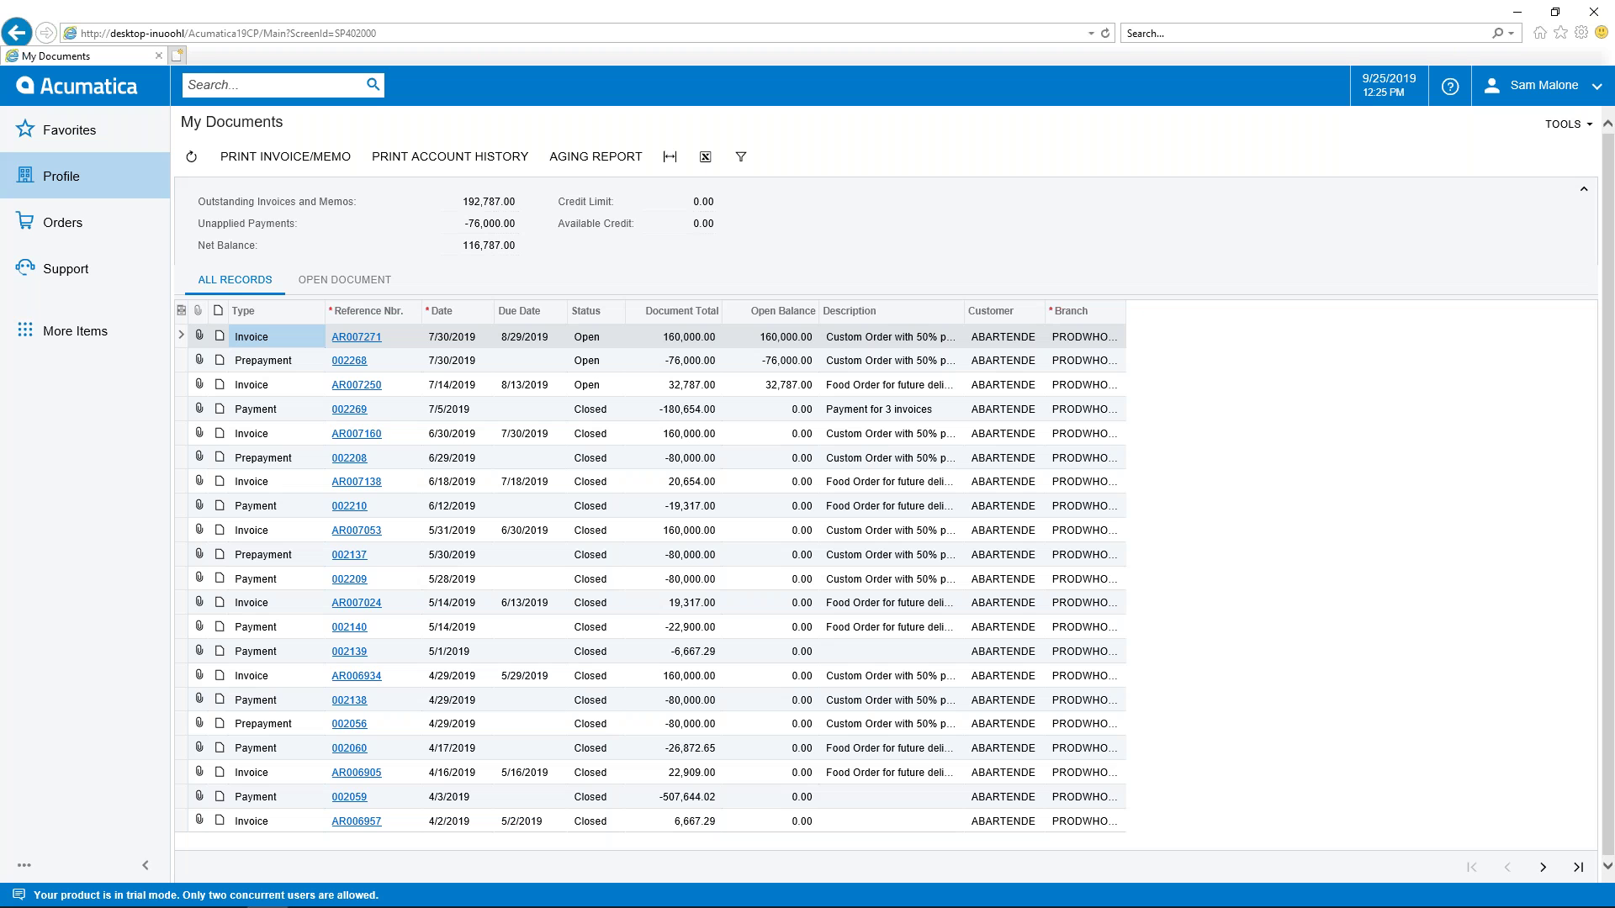
left_click(349, 285)
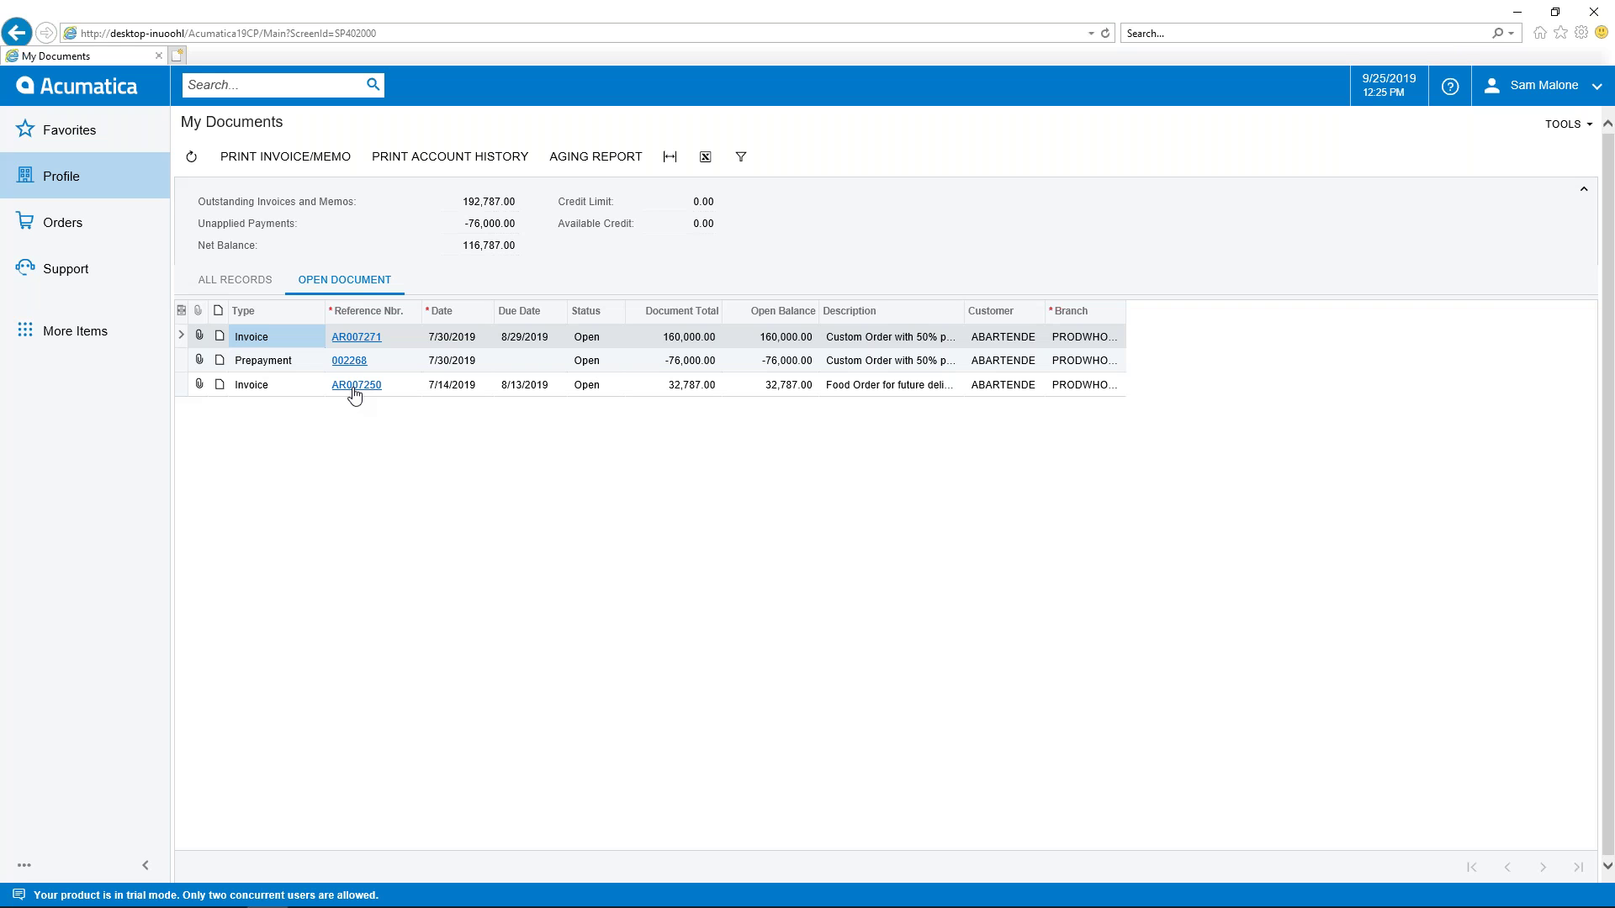
left_click(356, 385)
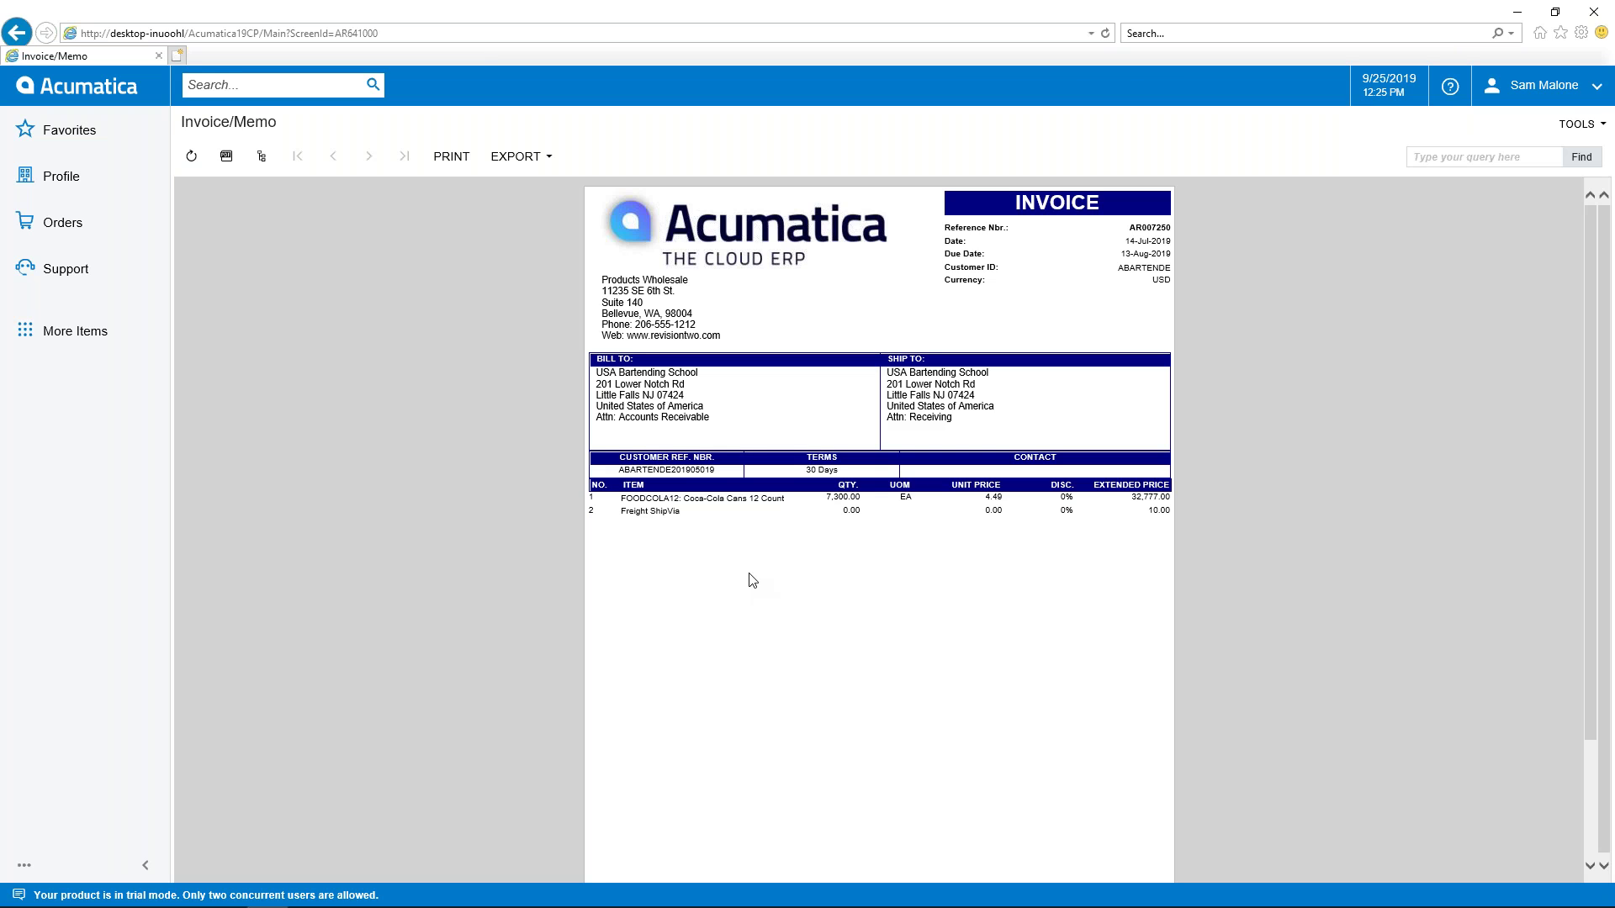
left_click(15, 33)
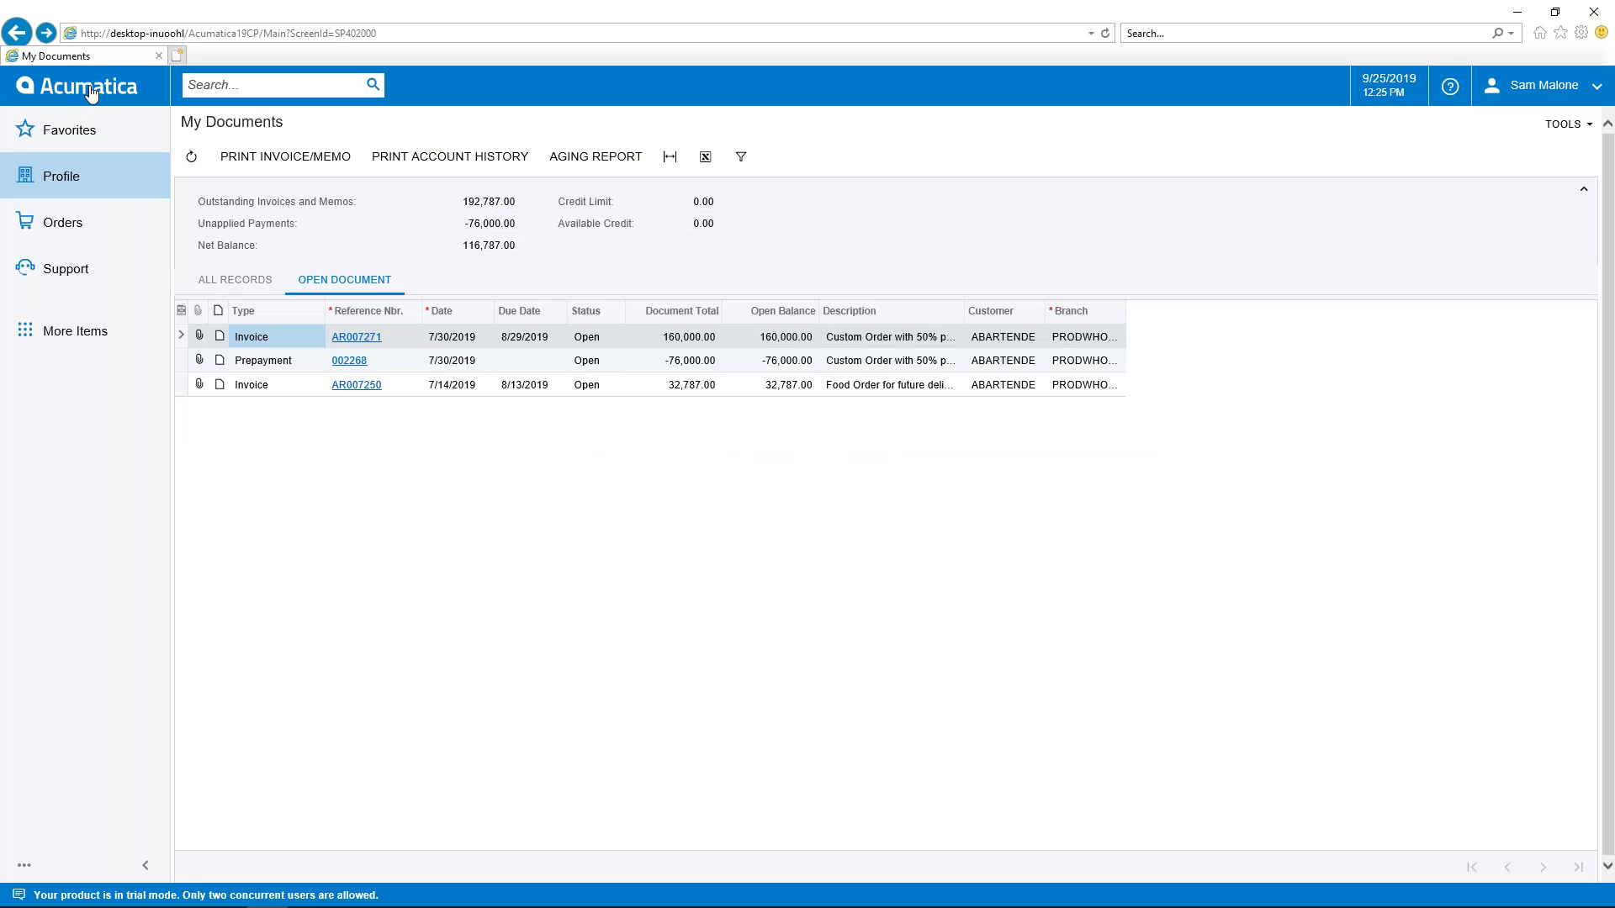
left_click(92, 93)
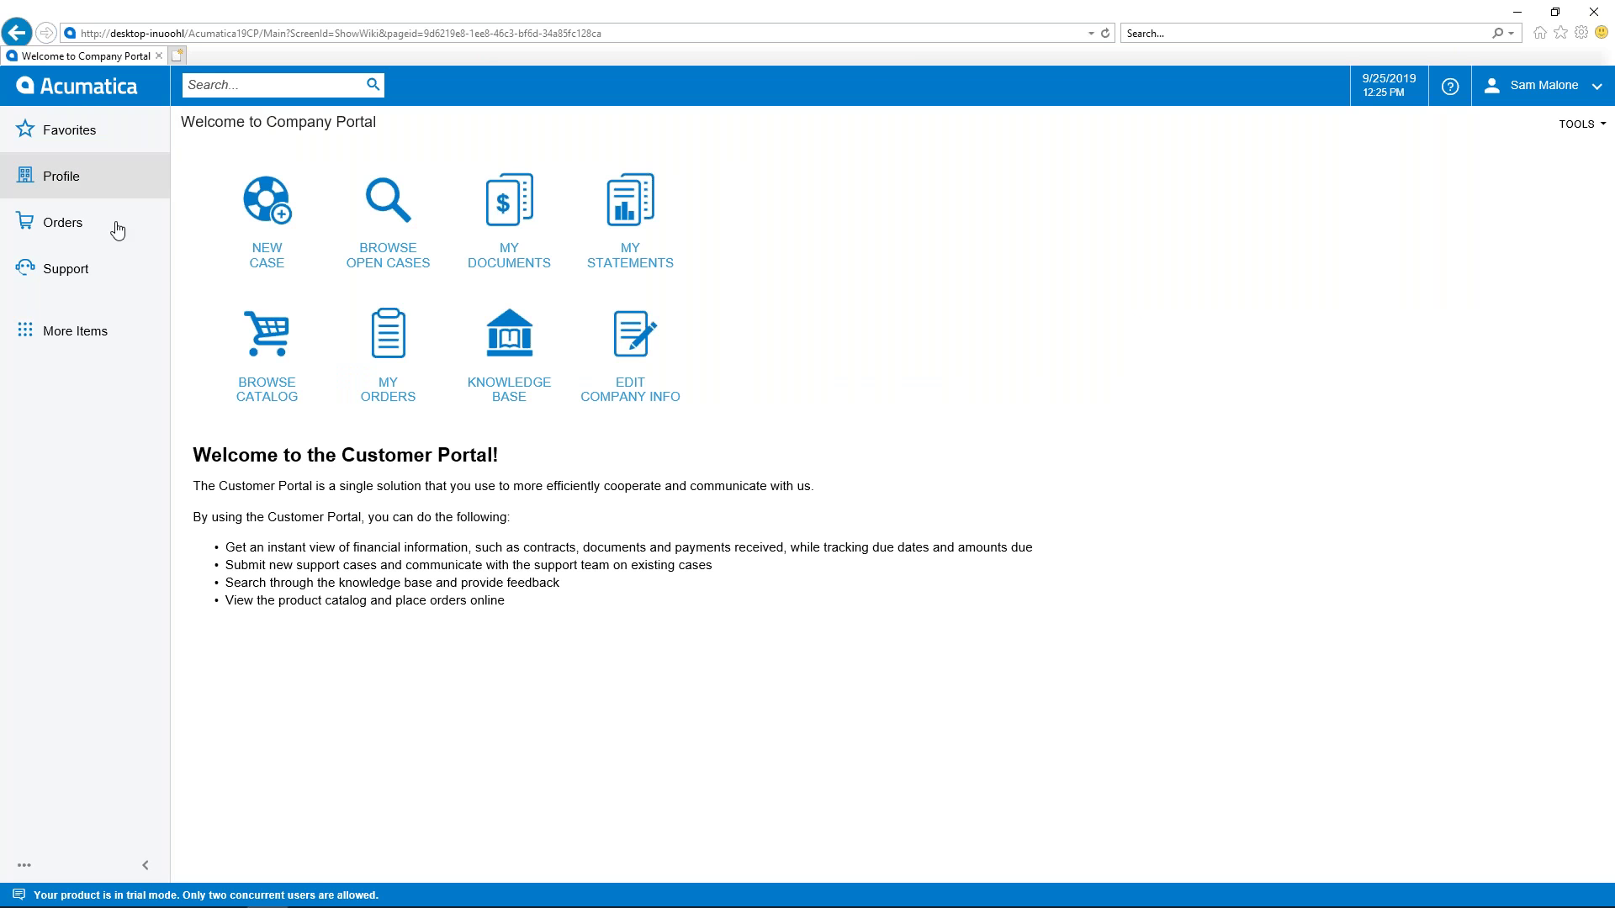
- Open the portal's product catalog and limit it to available items only
left_click(270, 346)
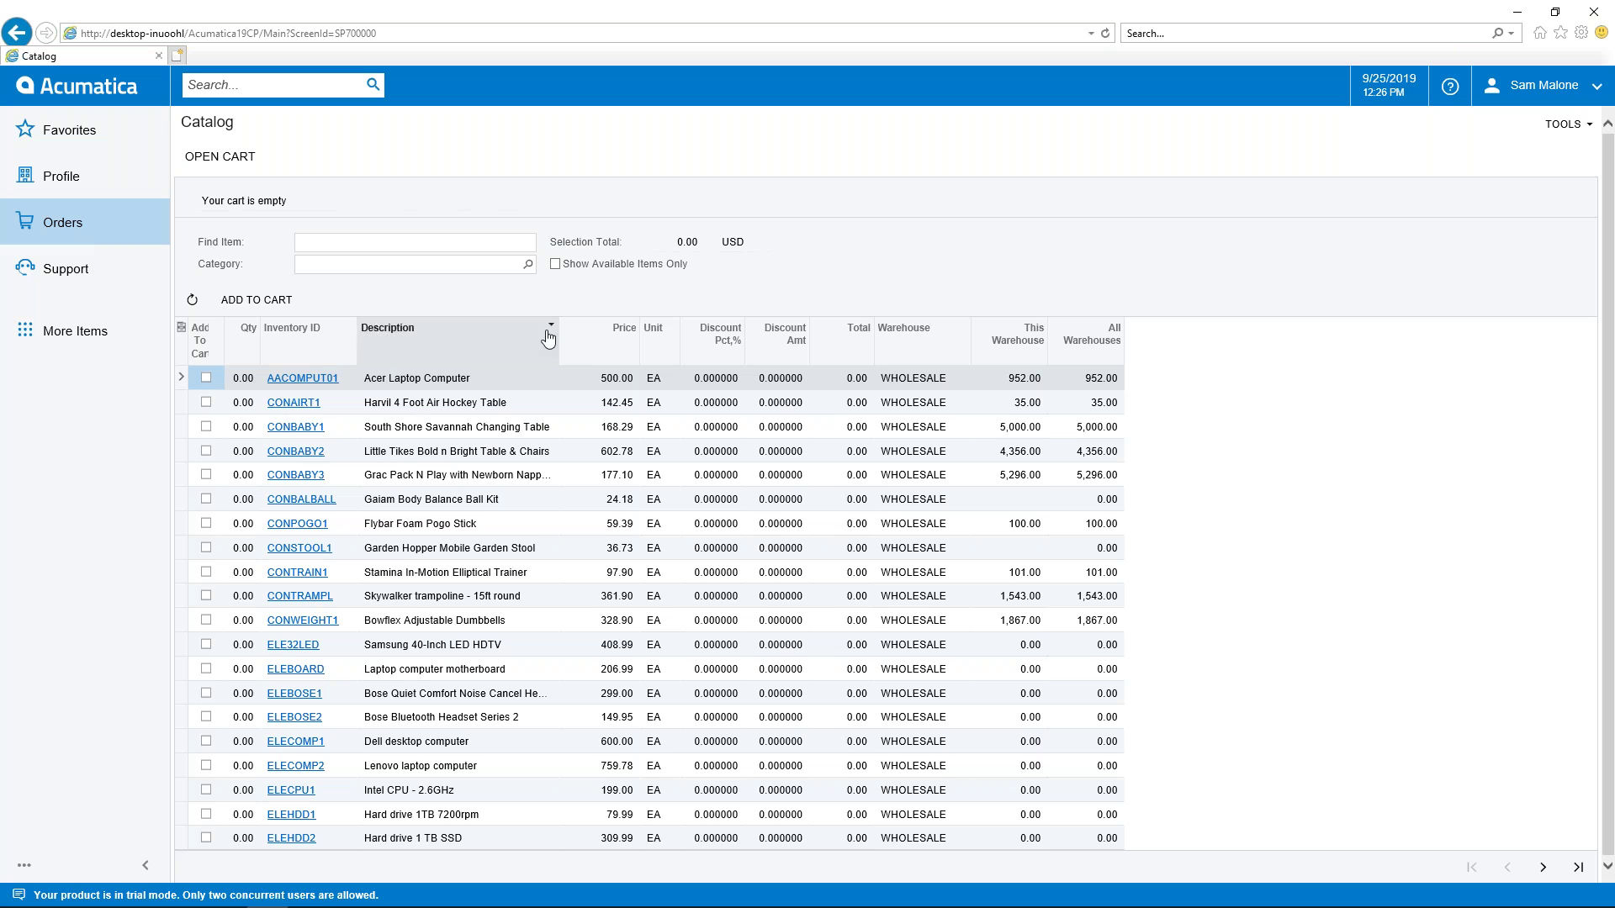
left_click(556, 265)
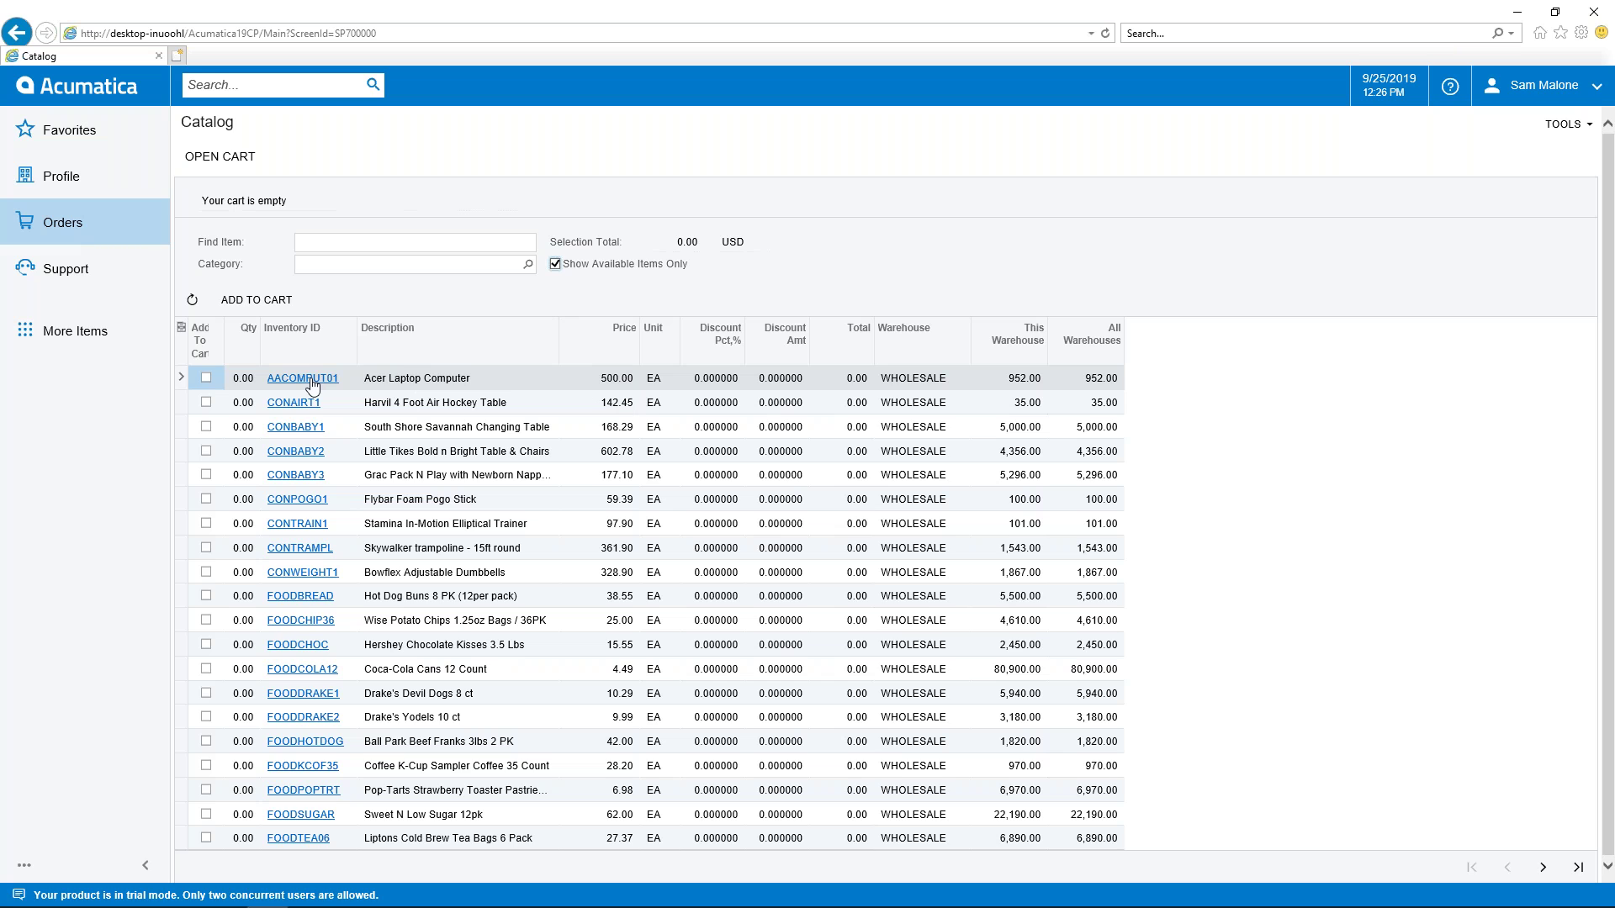
left_click(236, 381)
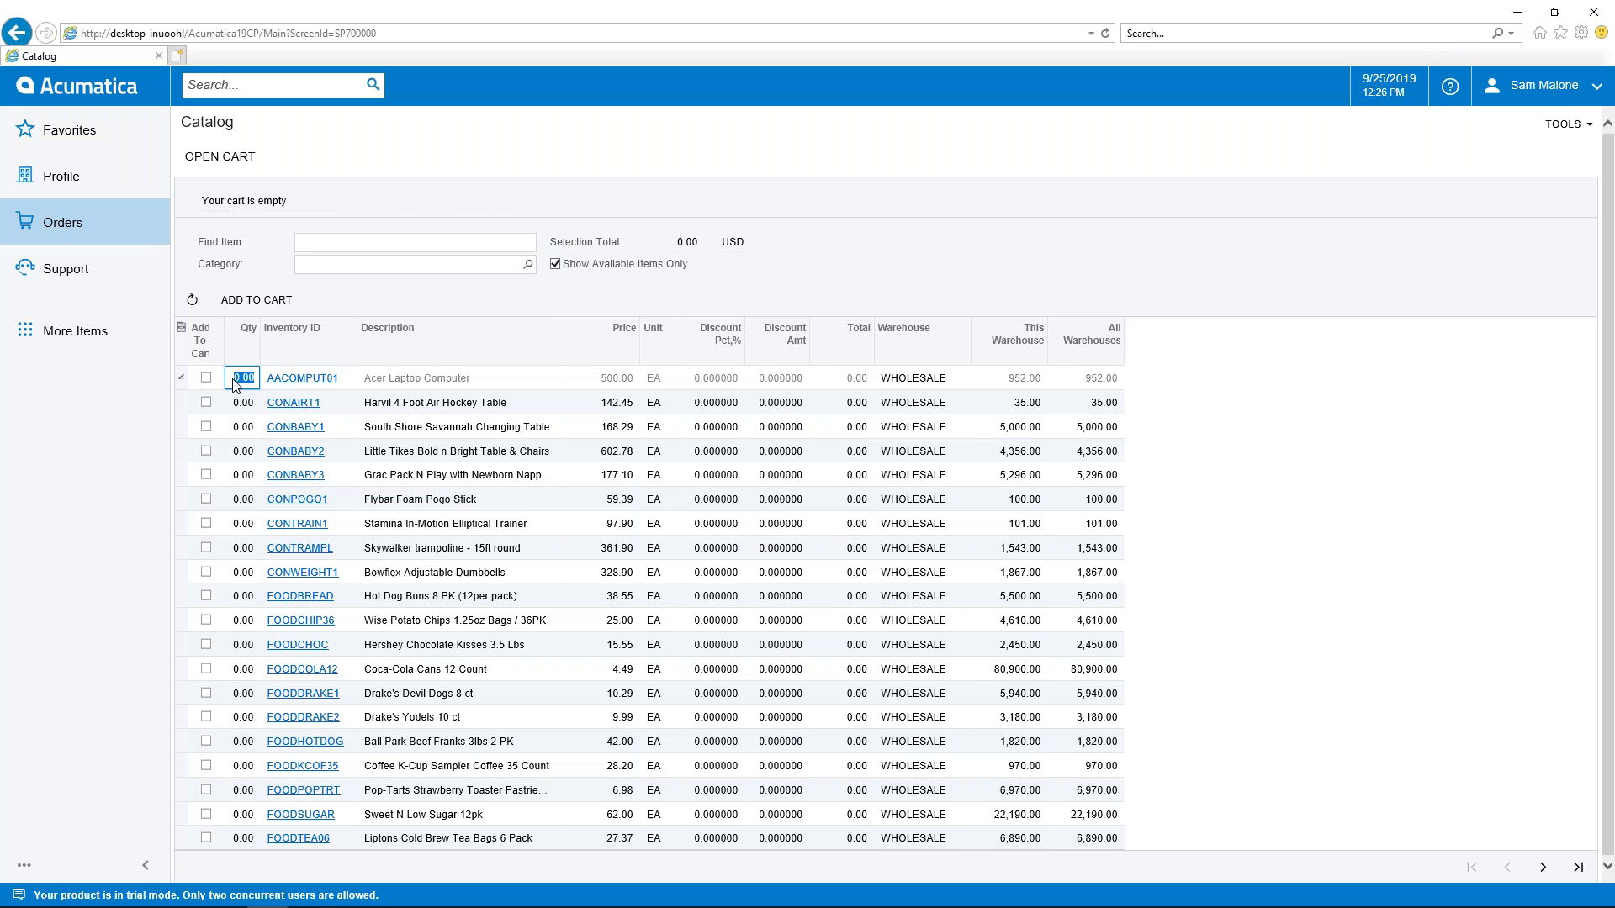
type("3")
key("Tab")
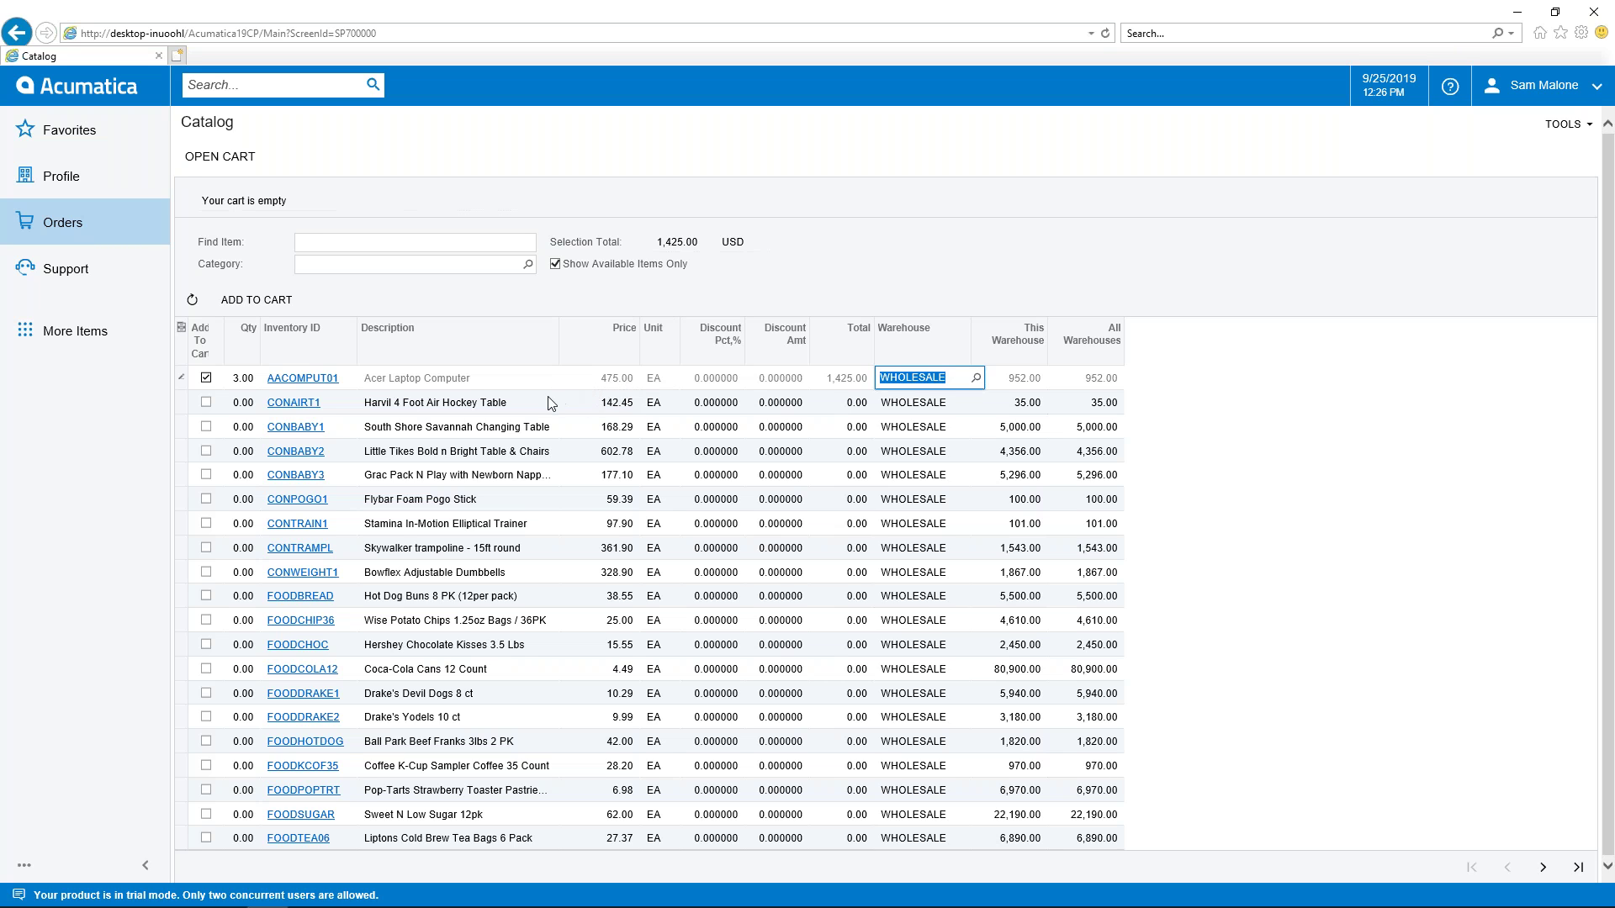
left_click(248, 384)
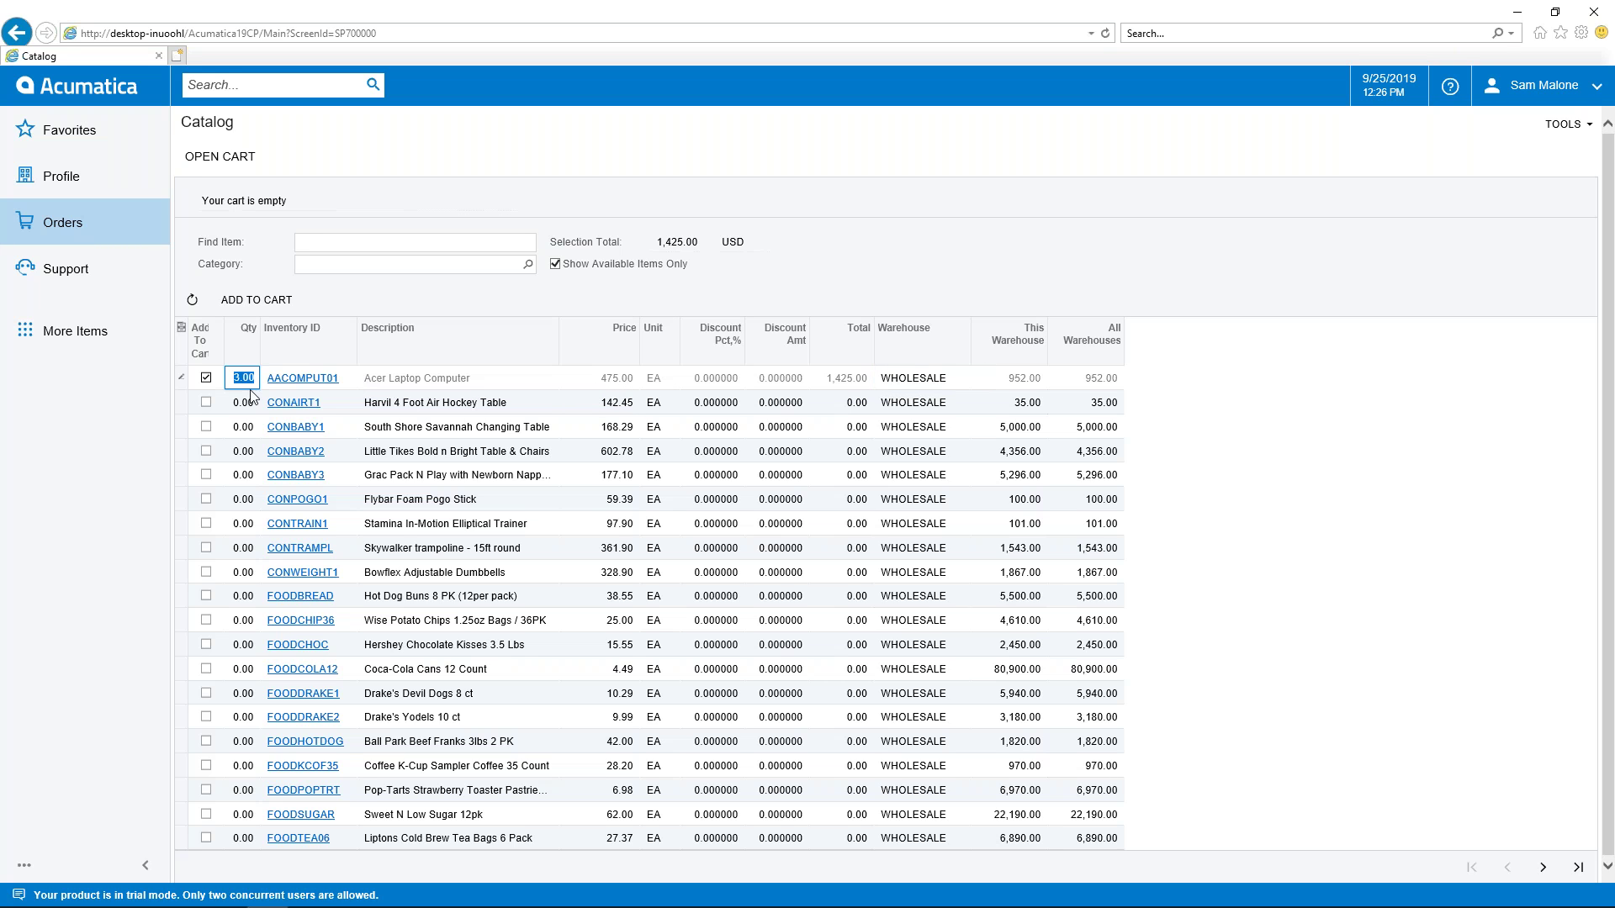
left_click(206, 379)
- Open the Acer Laptop Computer's item details and add a quantity of 3 to the cart
left_click(320, 381)
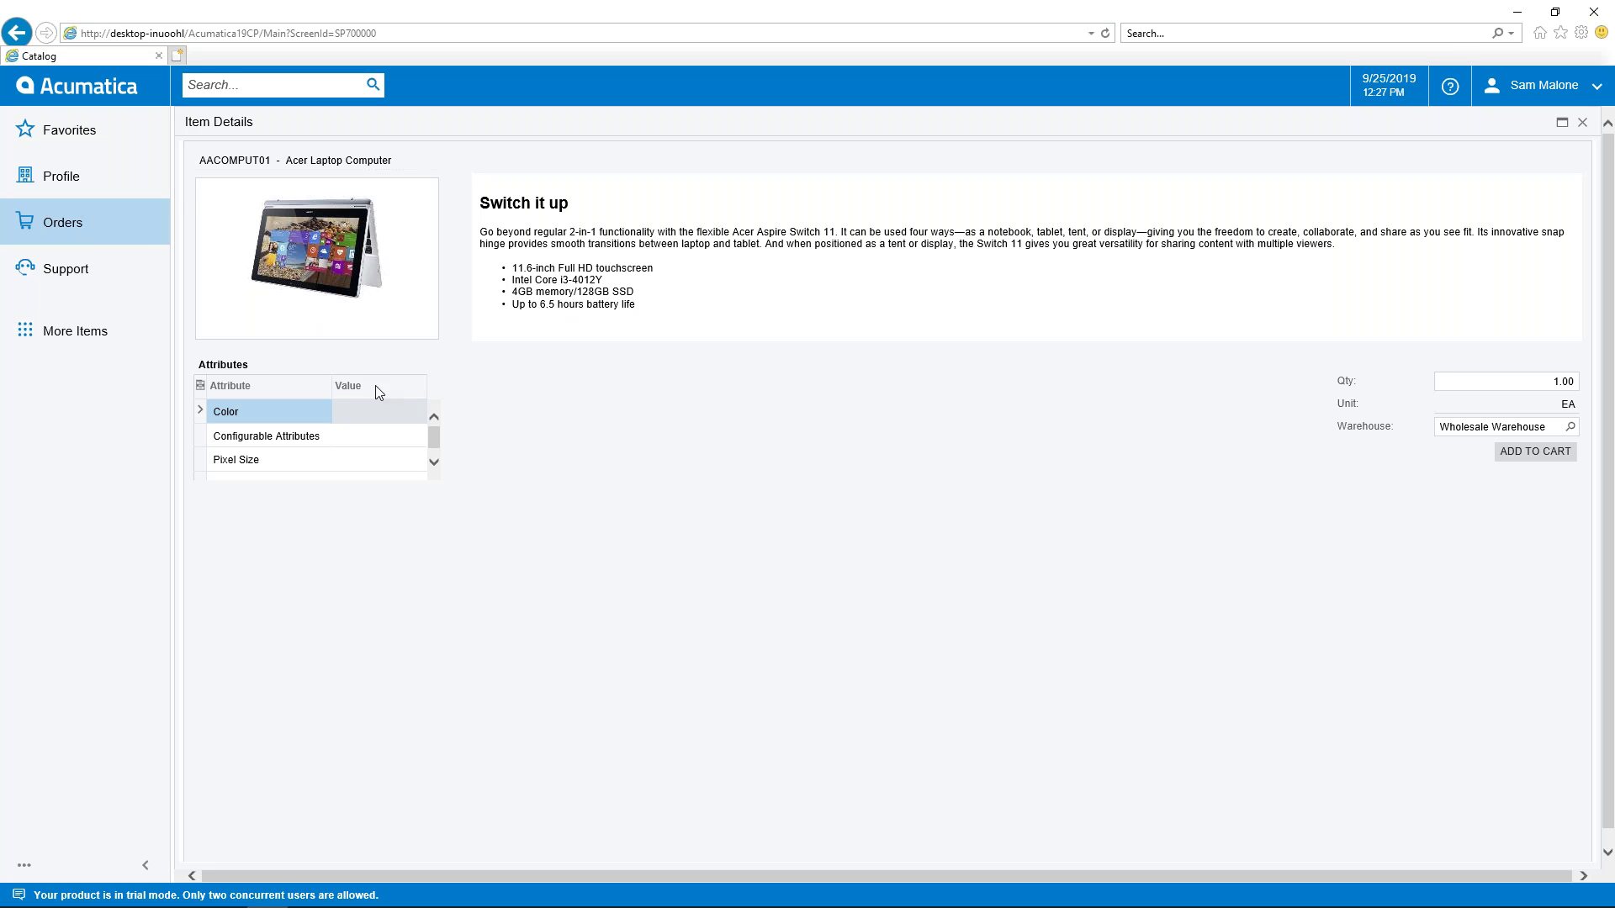
left_click(1531, 386)
type("3")
key("Tab")
left_click(1534, 456)
left_click(871, 538)
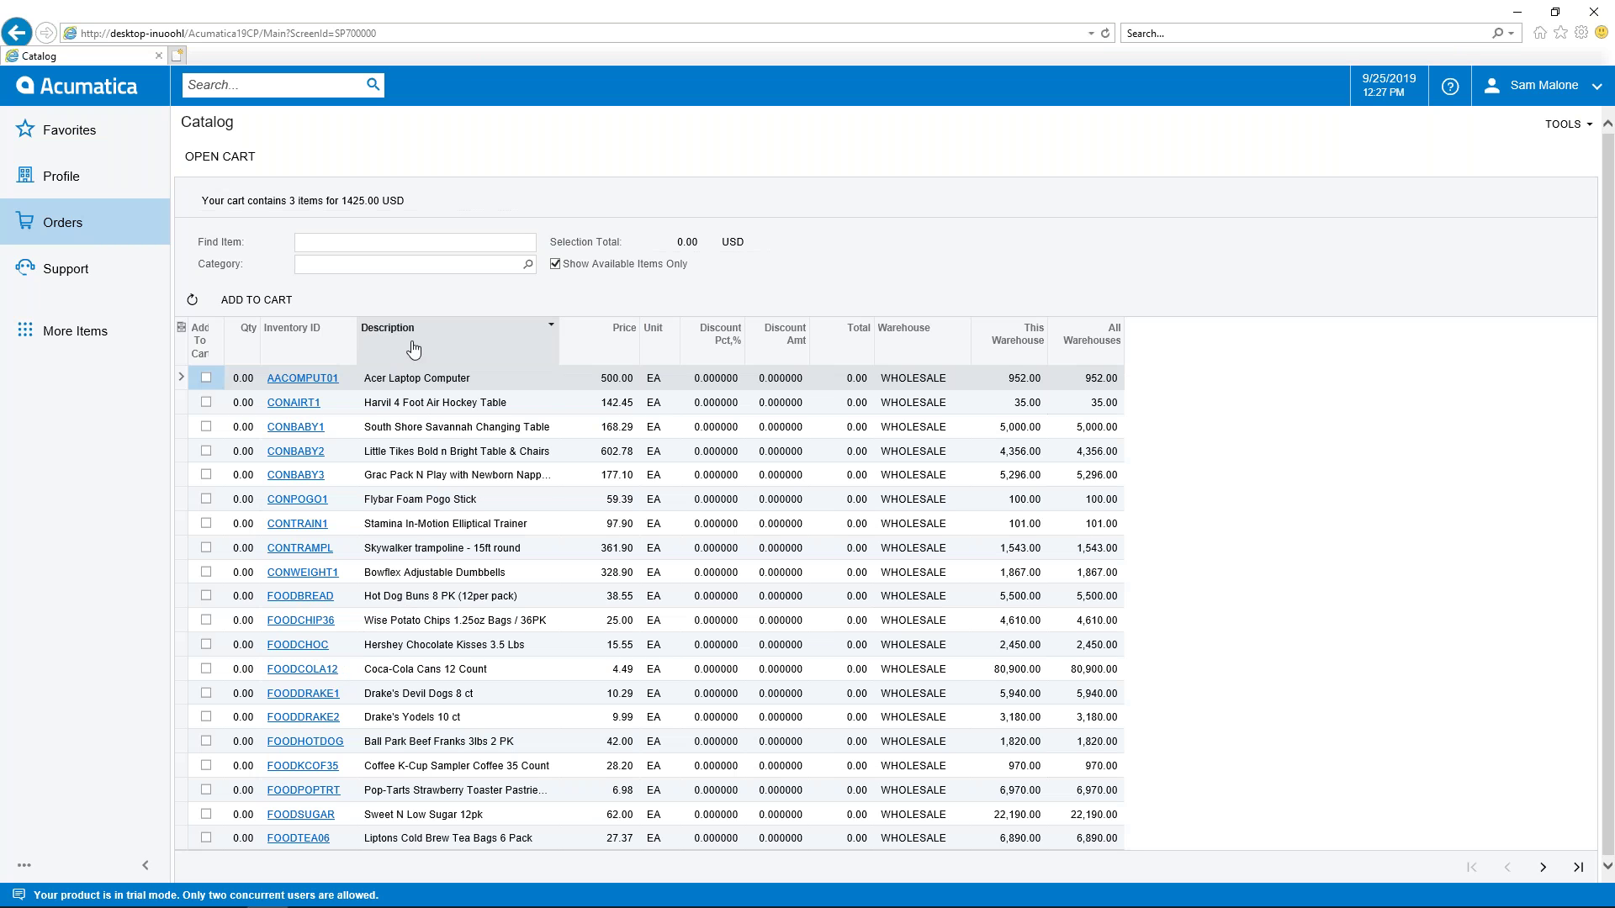
- Check out the laptop cart with the default shipping details and submit the order
left_click(216, 160)
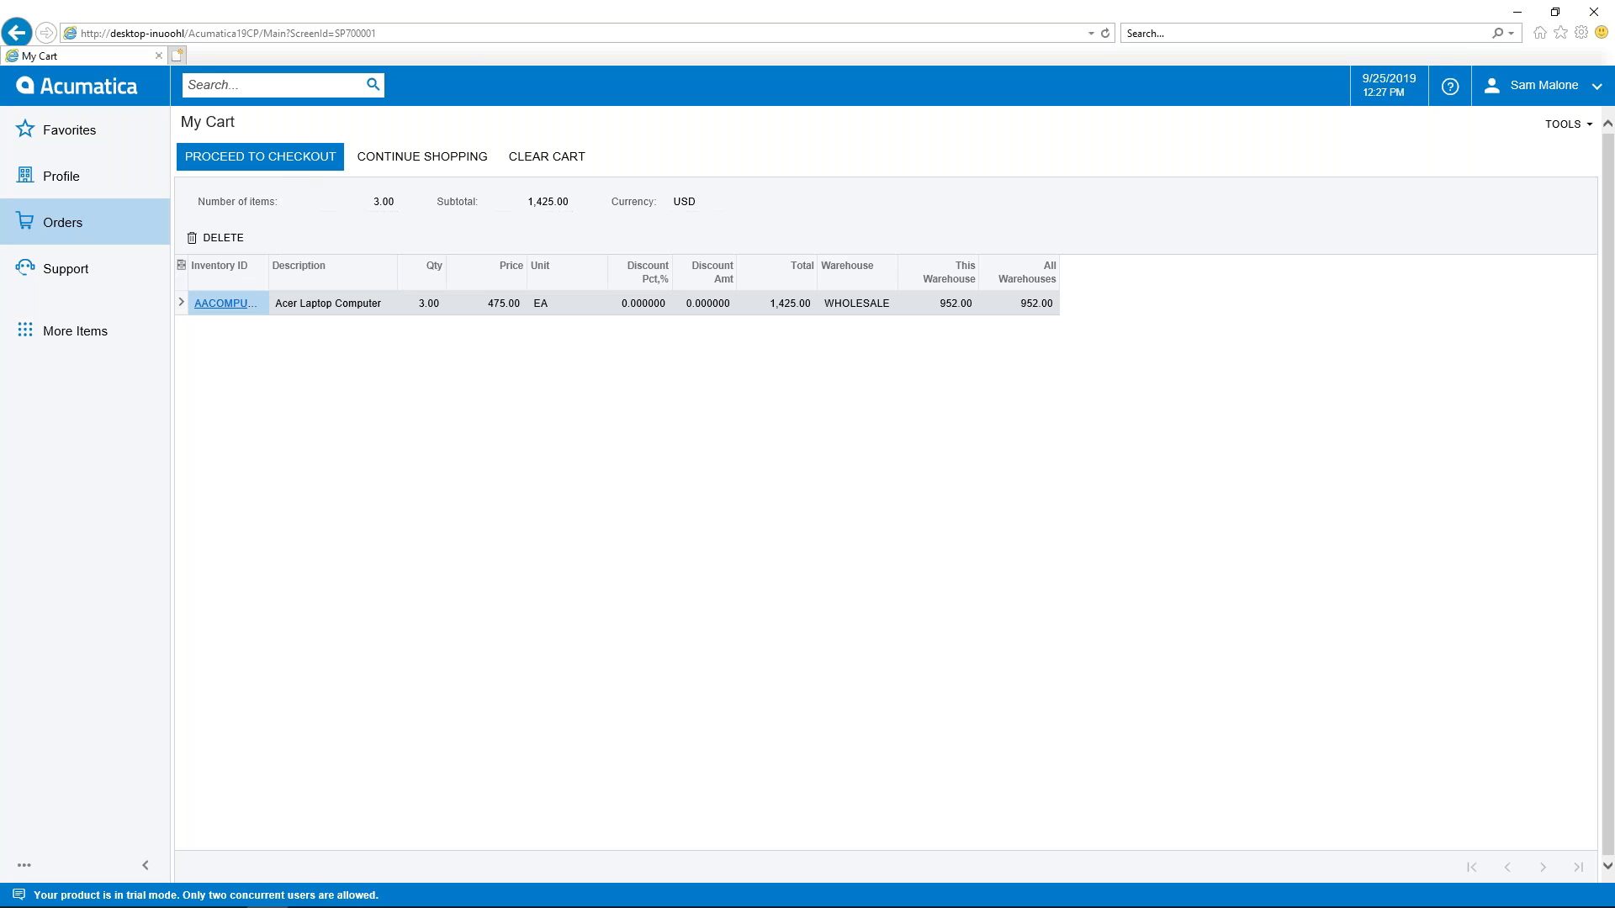
left_click(260, 158)
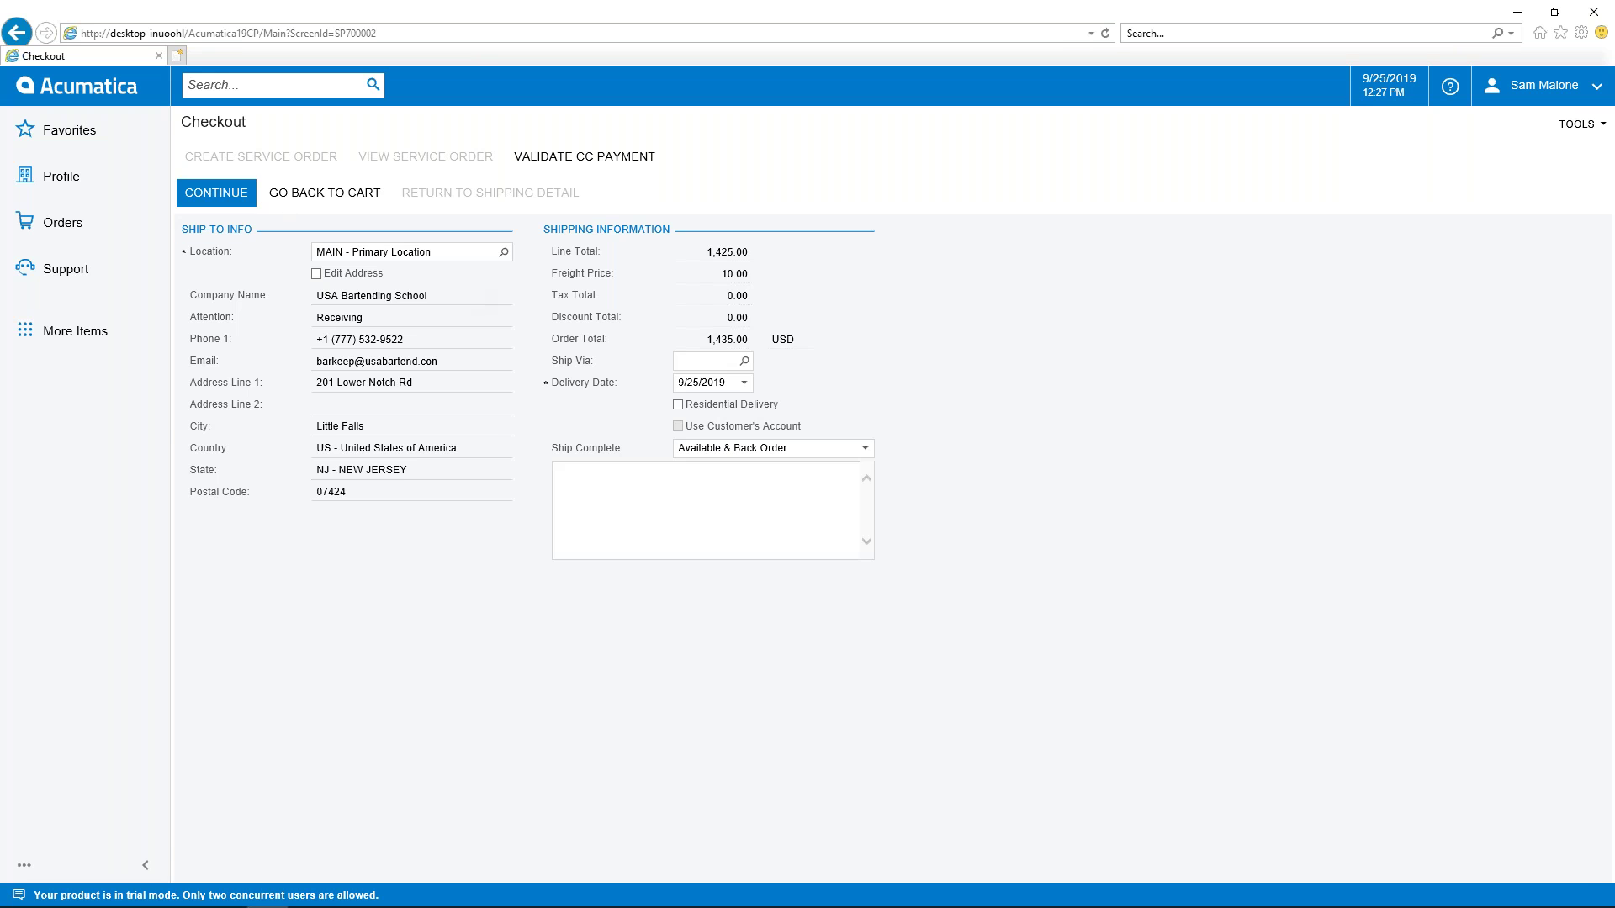
left_click(216, 193)
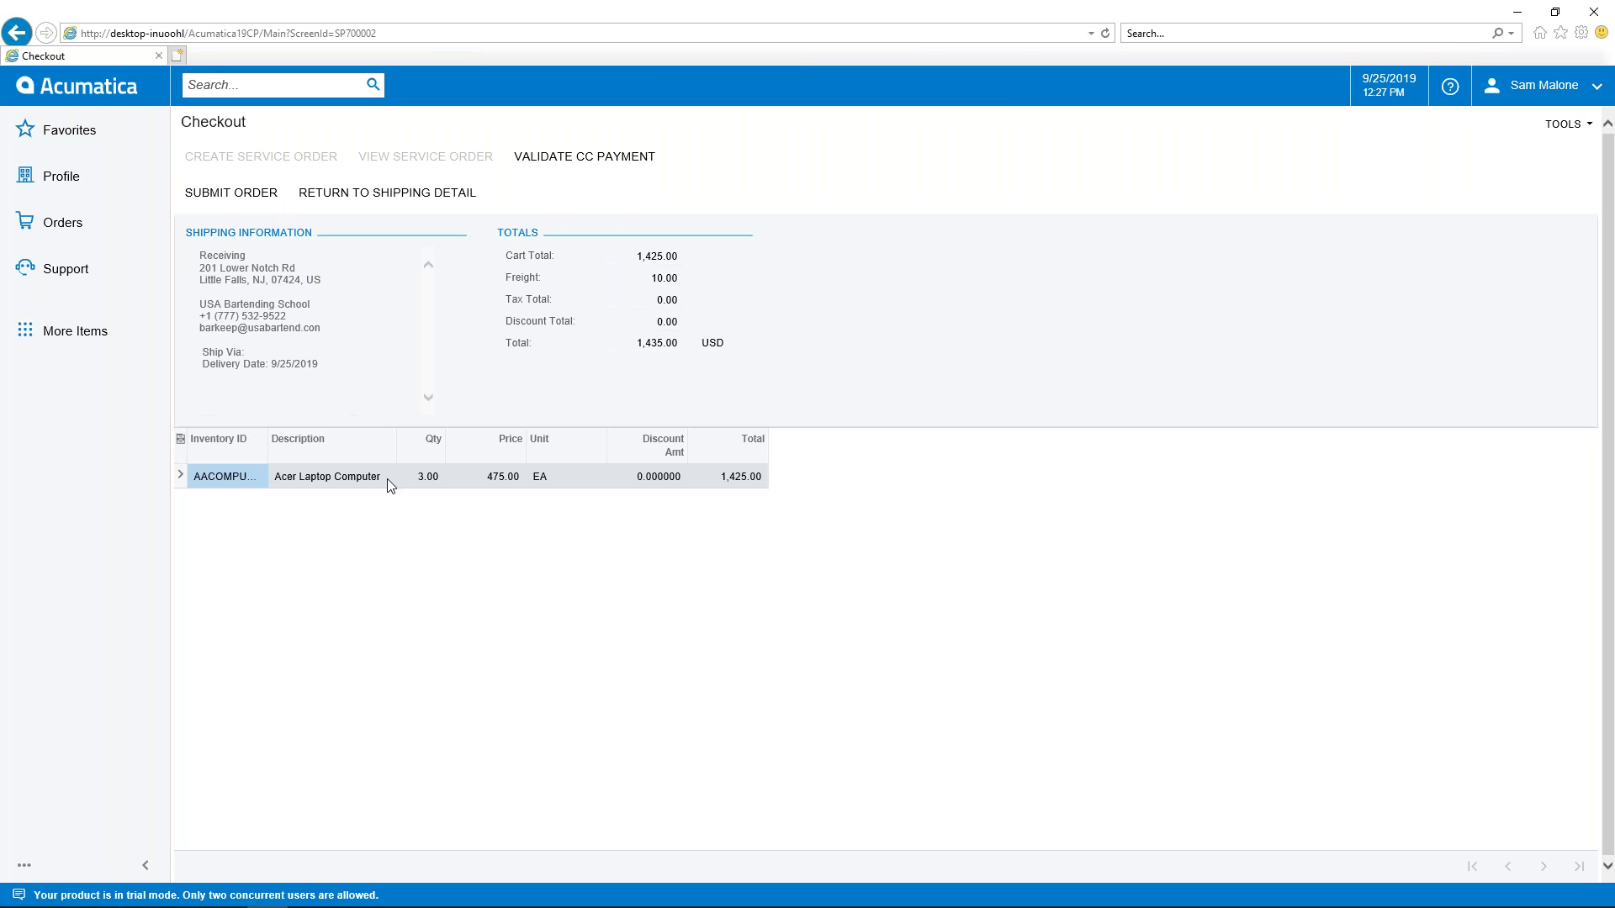
left_click(245, 198)
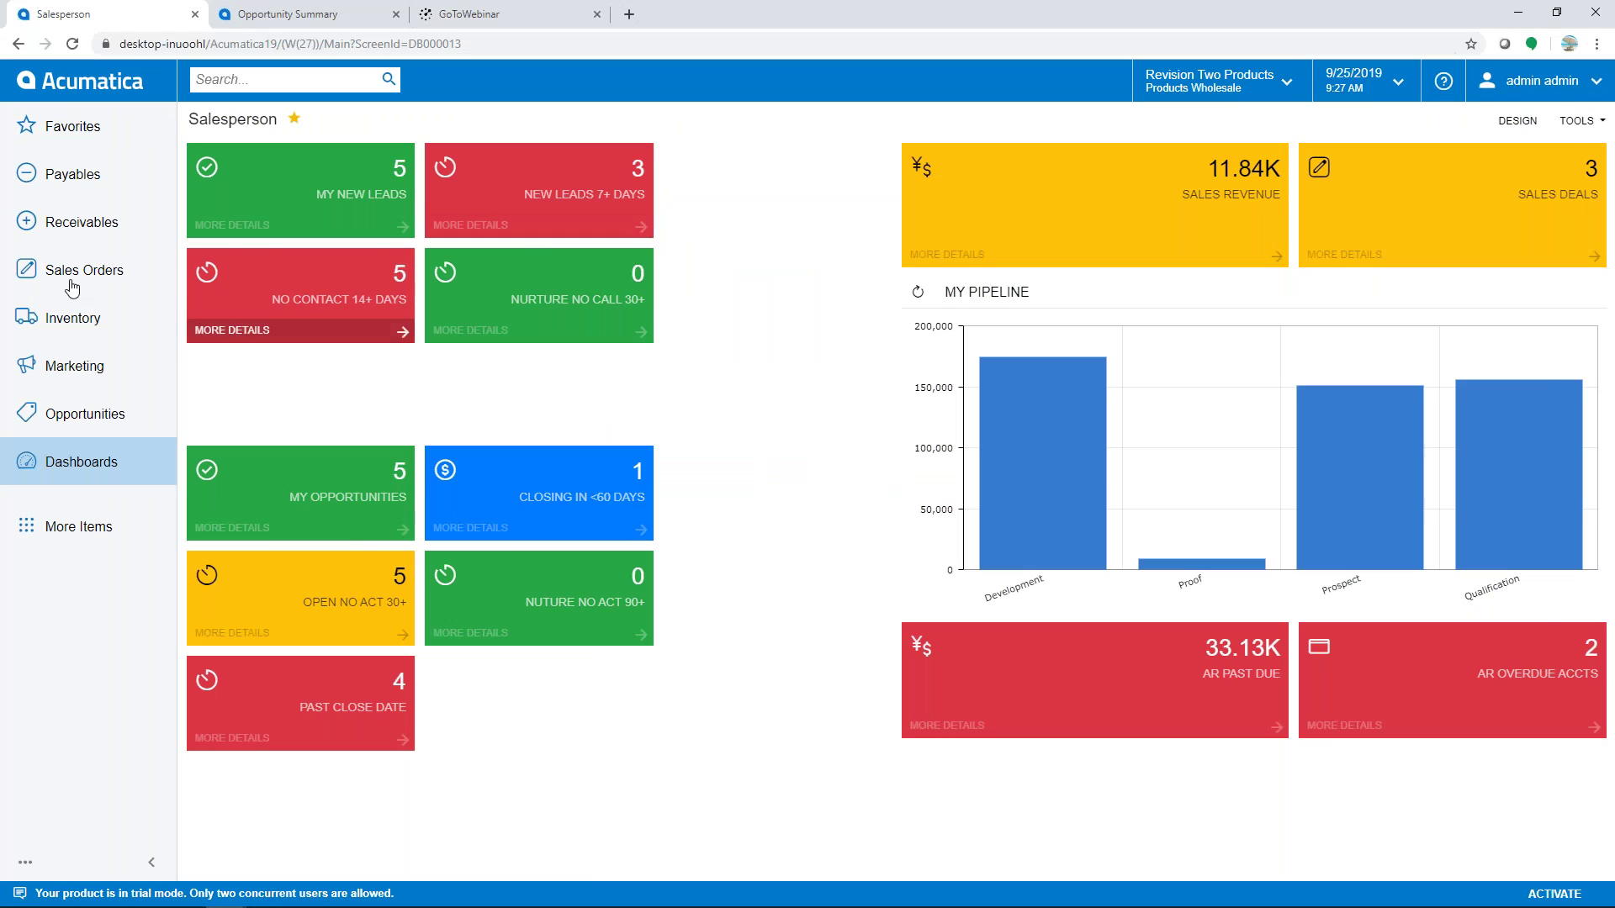
- Inspect the new customer portal sales order for USA Bartending School in Acumatica's sales orders, and return to the dashboard
left_click(60, 274)
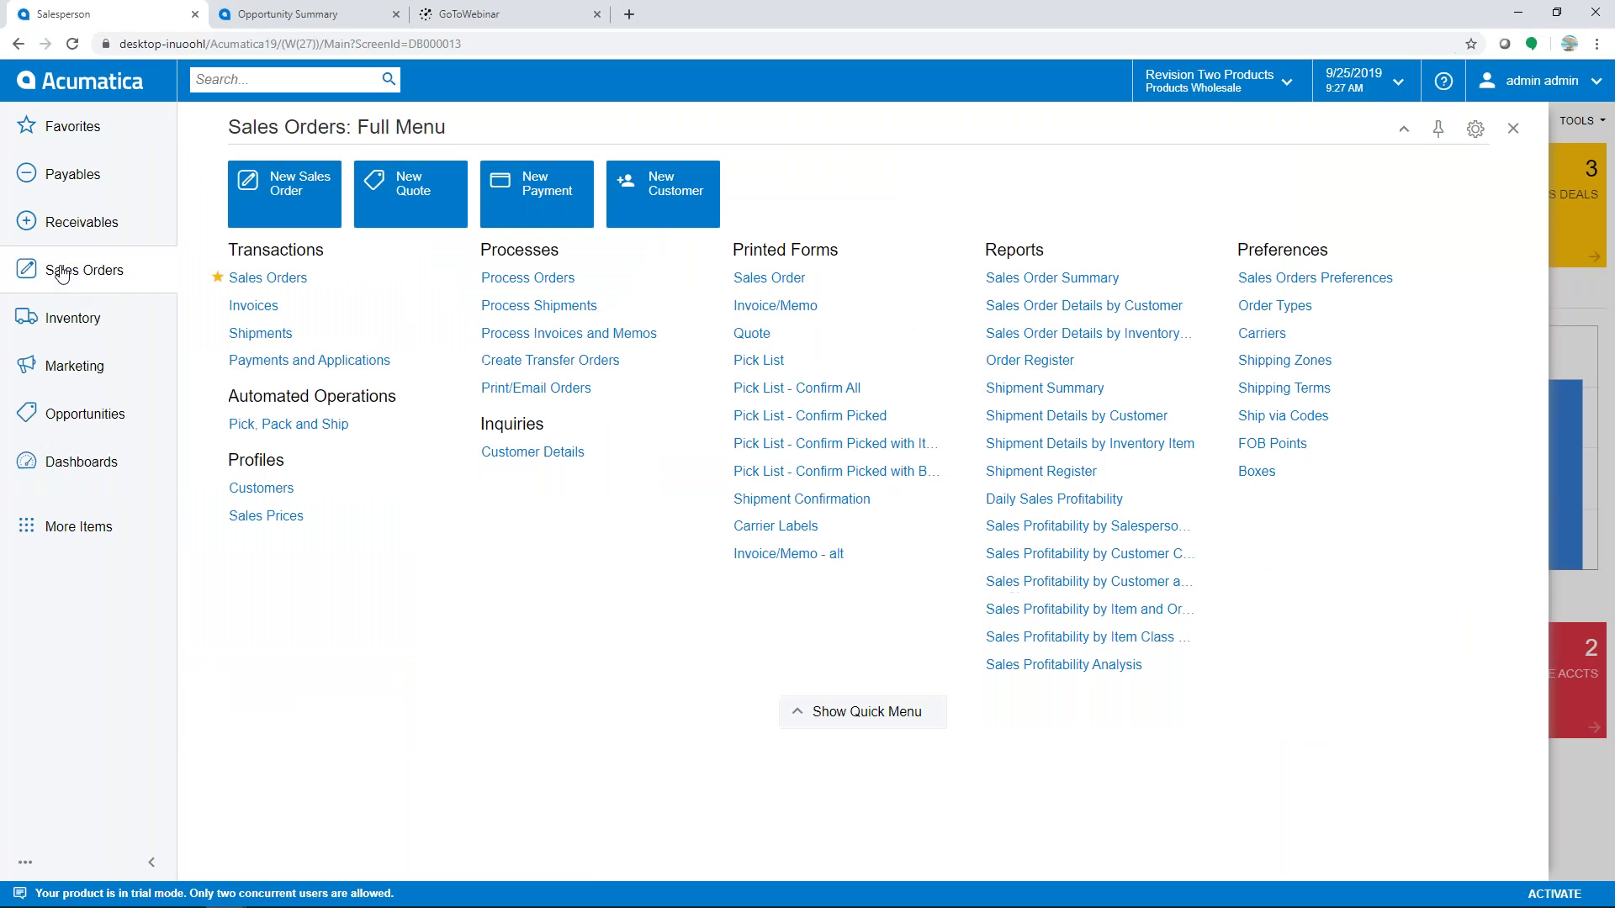
left_click(267, 277)
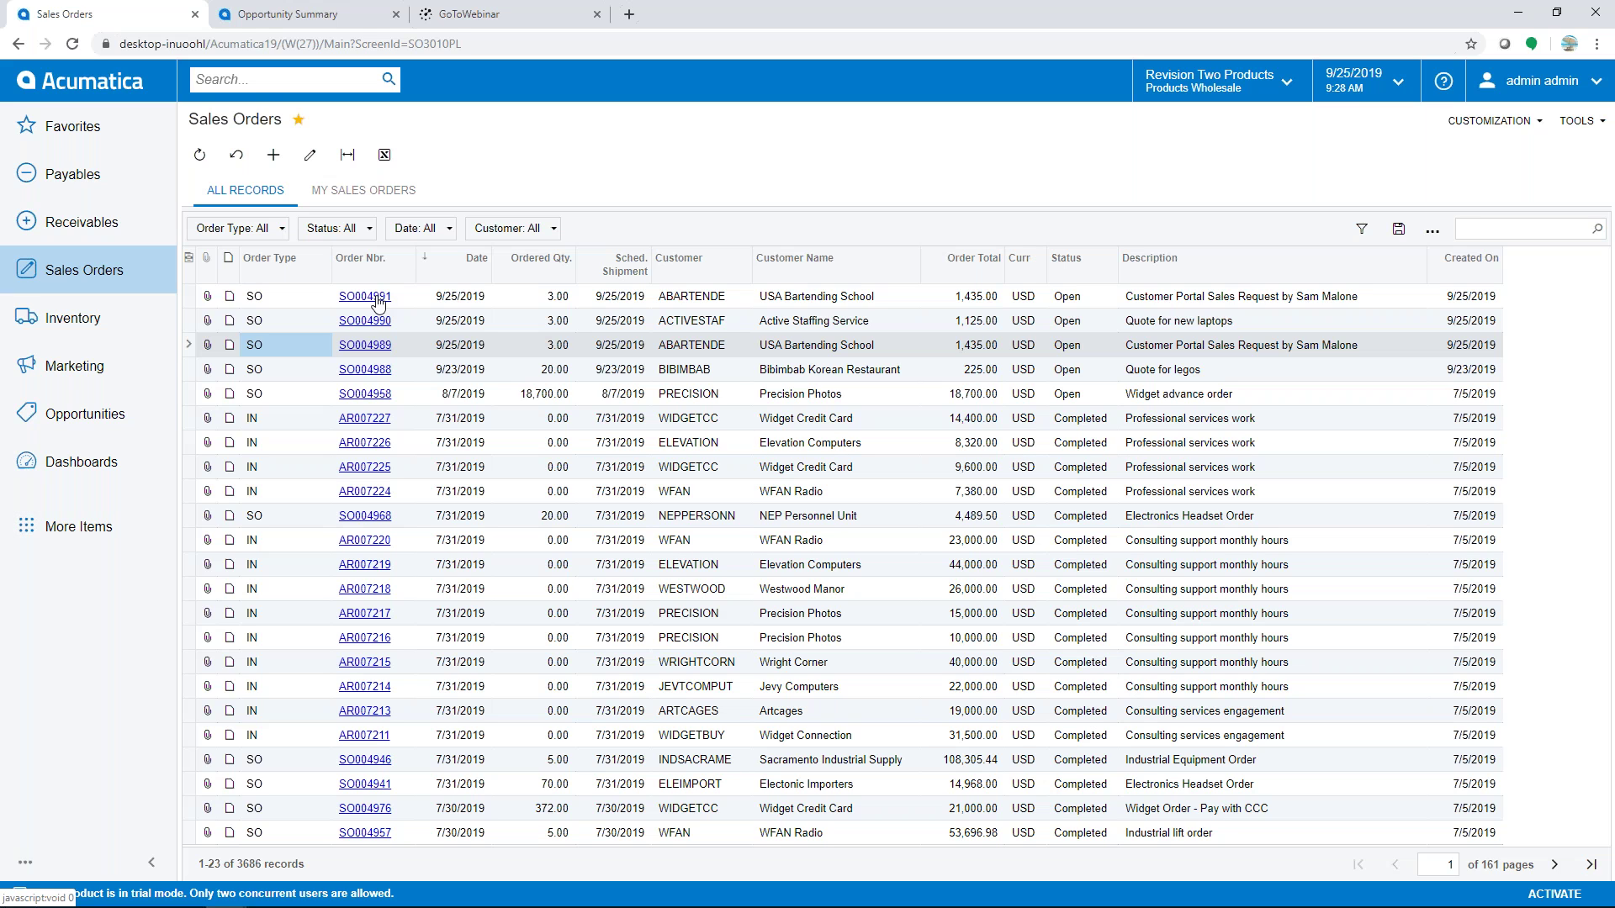
left_click(378, 299)
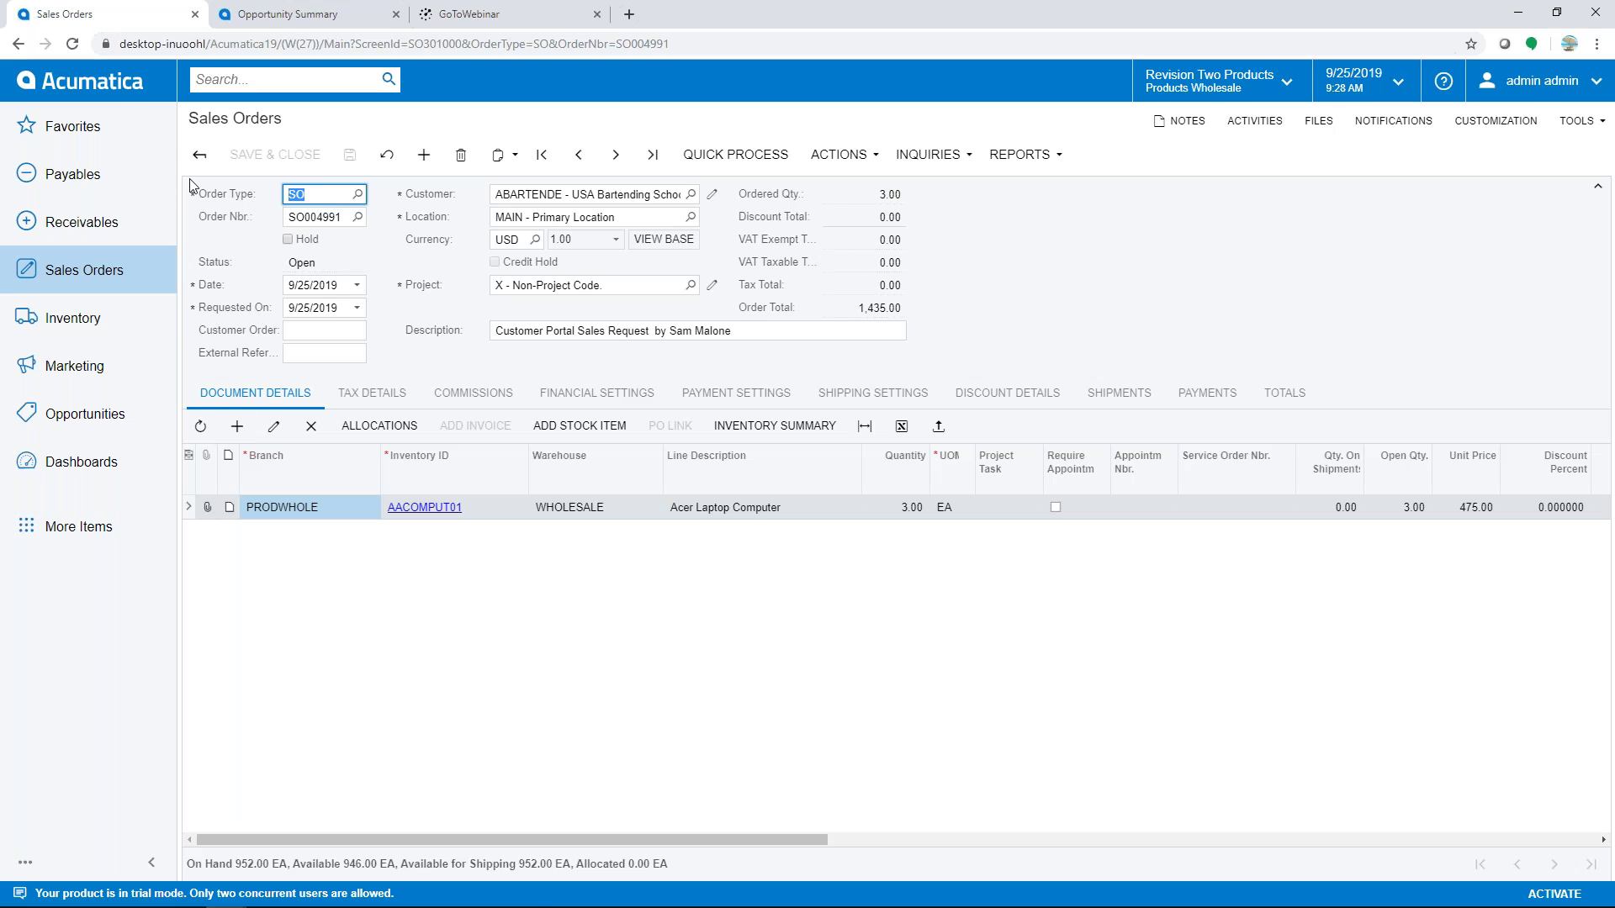
left_click(120, 87)
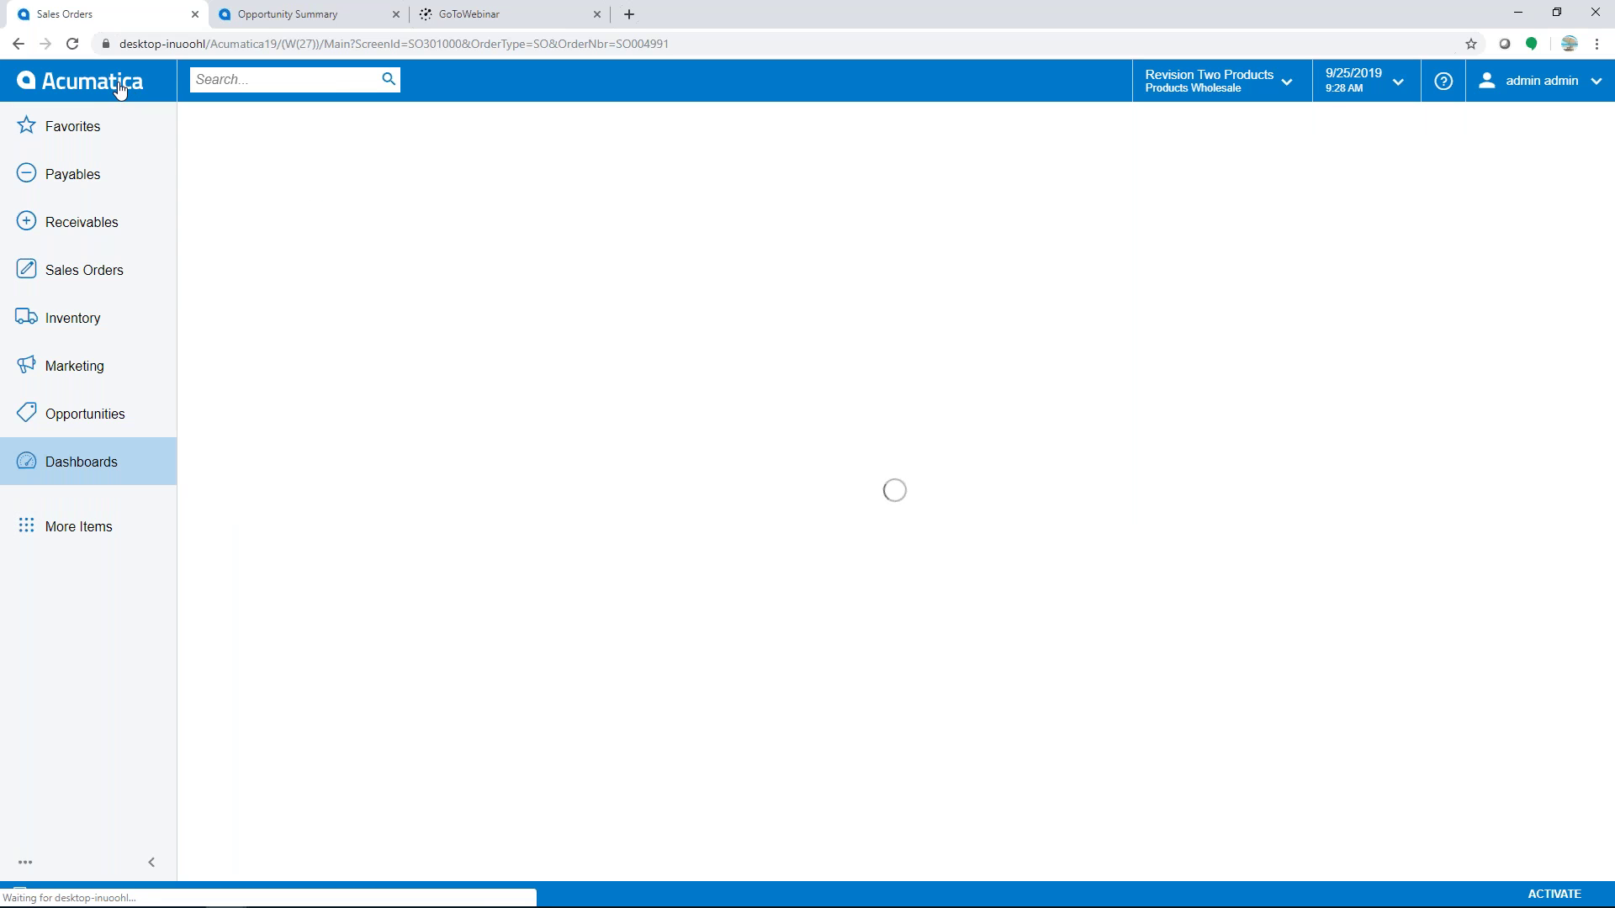